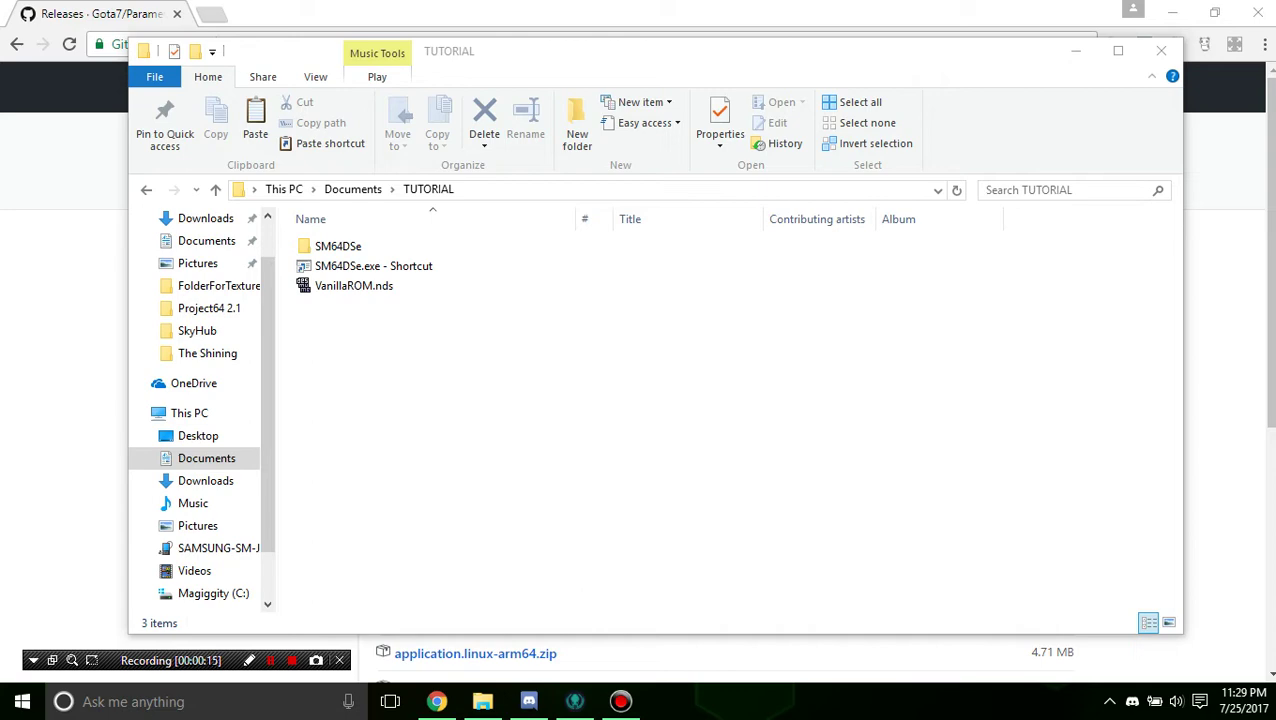
Step: Review the SM64DSe shortcut and VanillaROM.nds in the TUTORIAL folder, and return to the Parameter_Generator_Tool releases page in Chrome
left_click(437, 702)
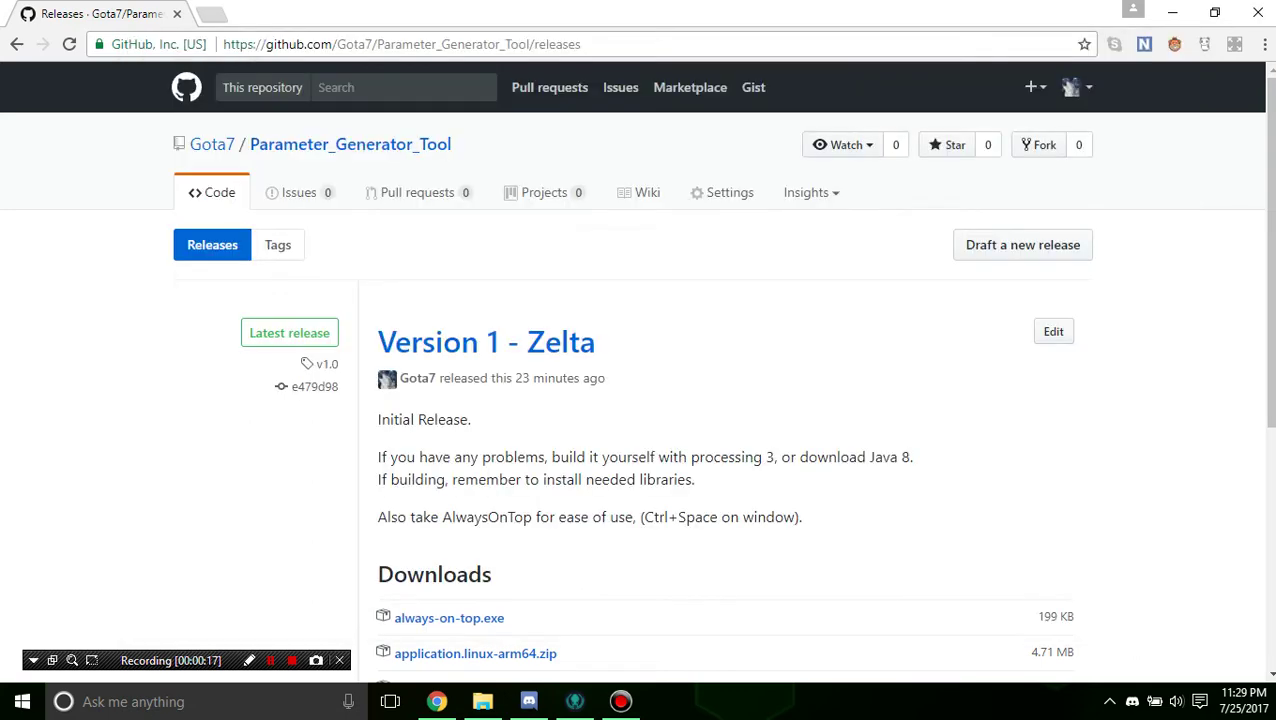
left_click(483, 702)
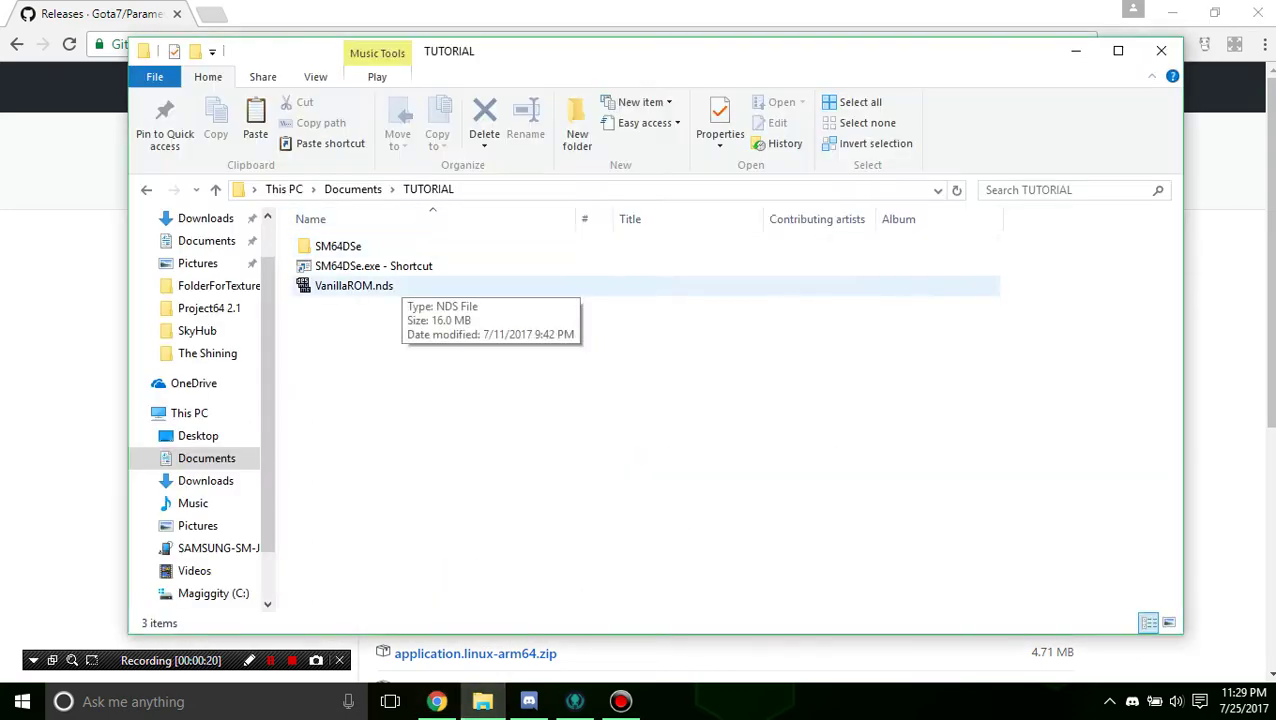
left_click(396, 286)
left_click(396, 266)
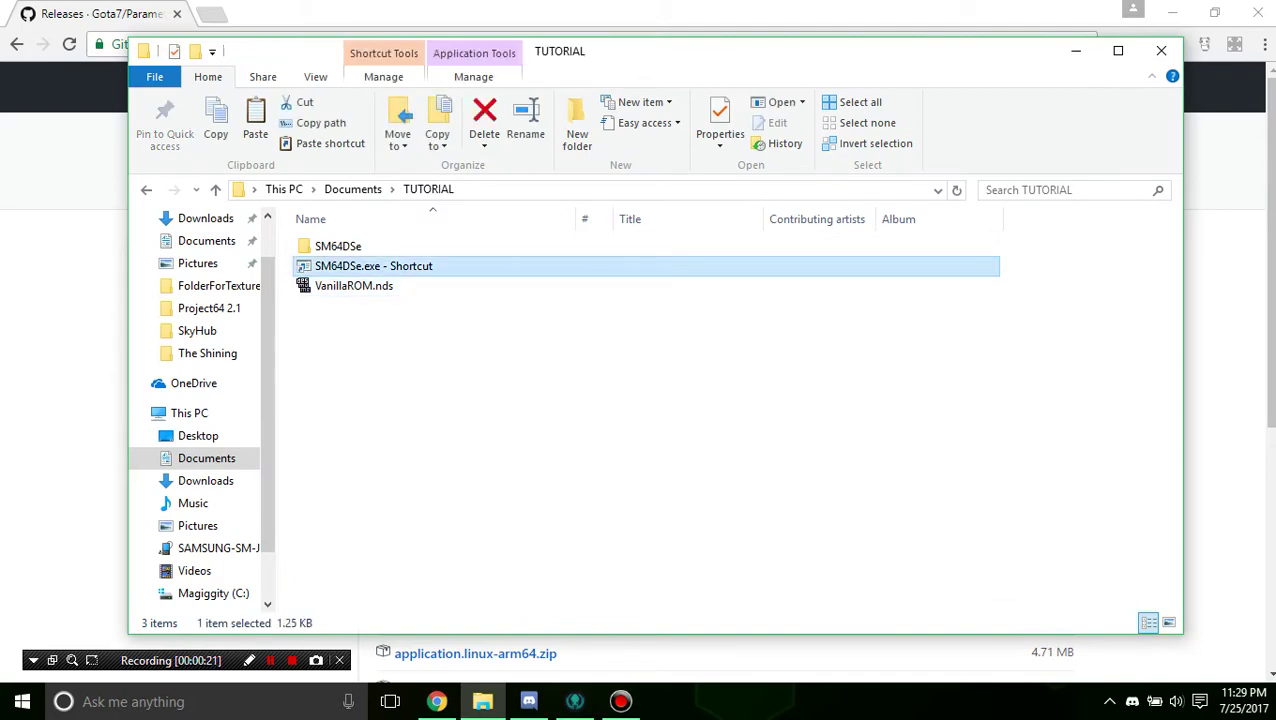
left_click(85, 264)
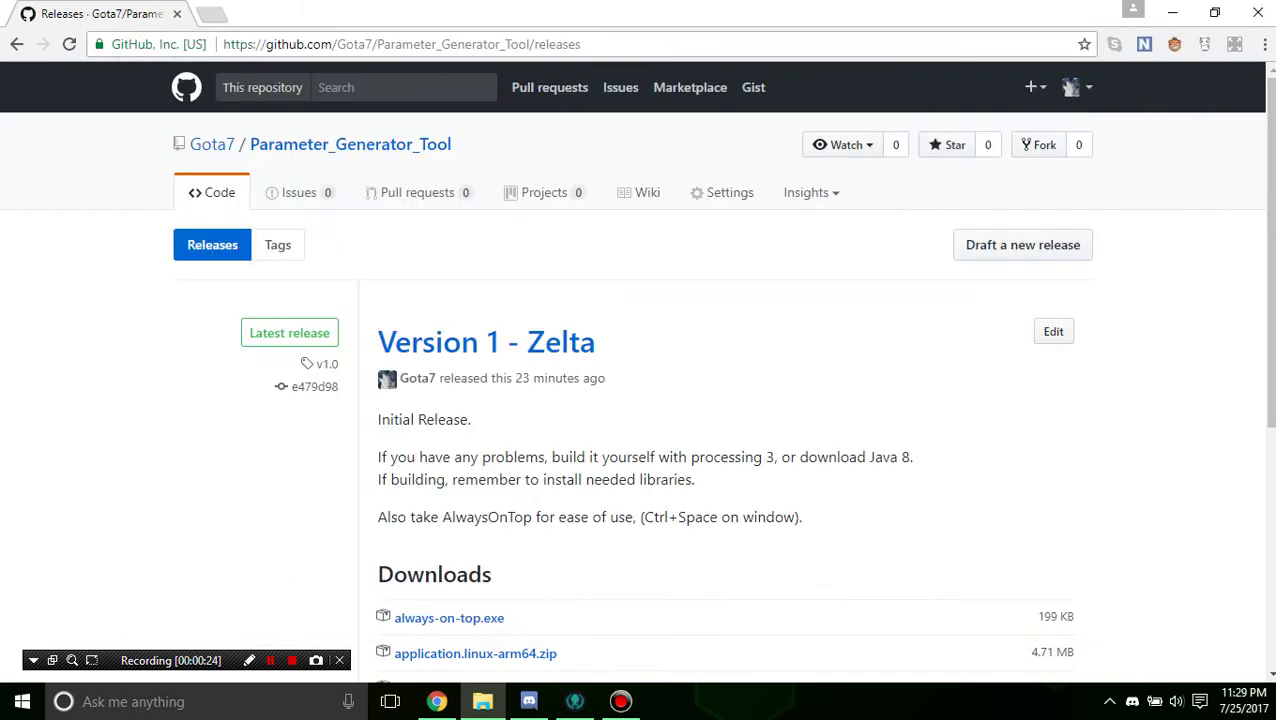
Step: Download always-on-top.exe and application.windows64.zip from the Version 1 - Zelta release, and dismiss the browser's download bar
scroll(715, 378, "down", 4)
scroll(715, 378, "up", 2)
scroll(715, 378, "down", 1)
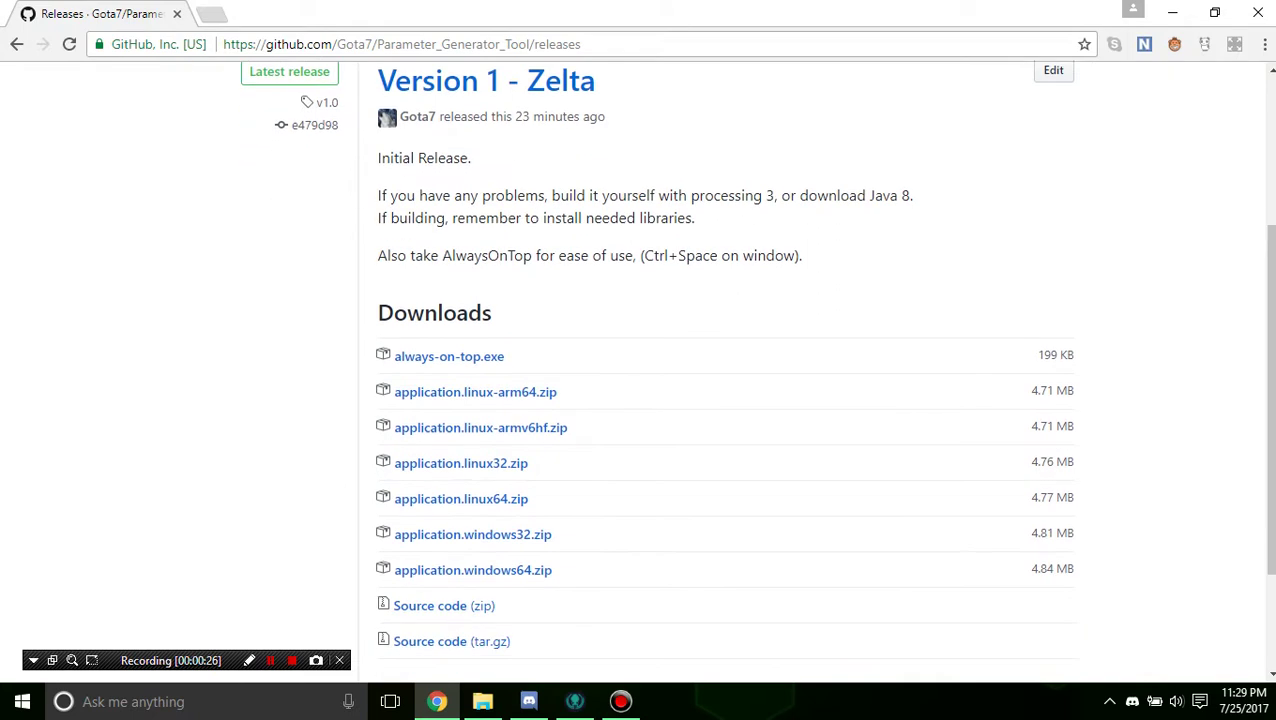
scroll(715, 378, "down", 1)
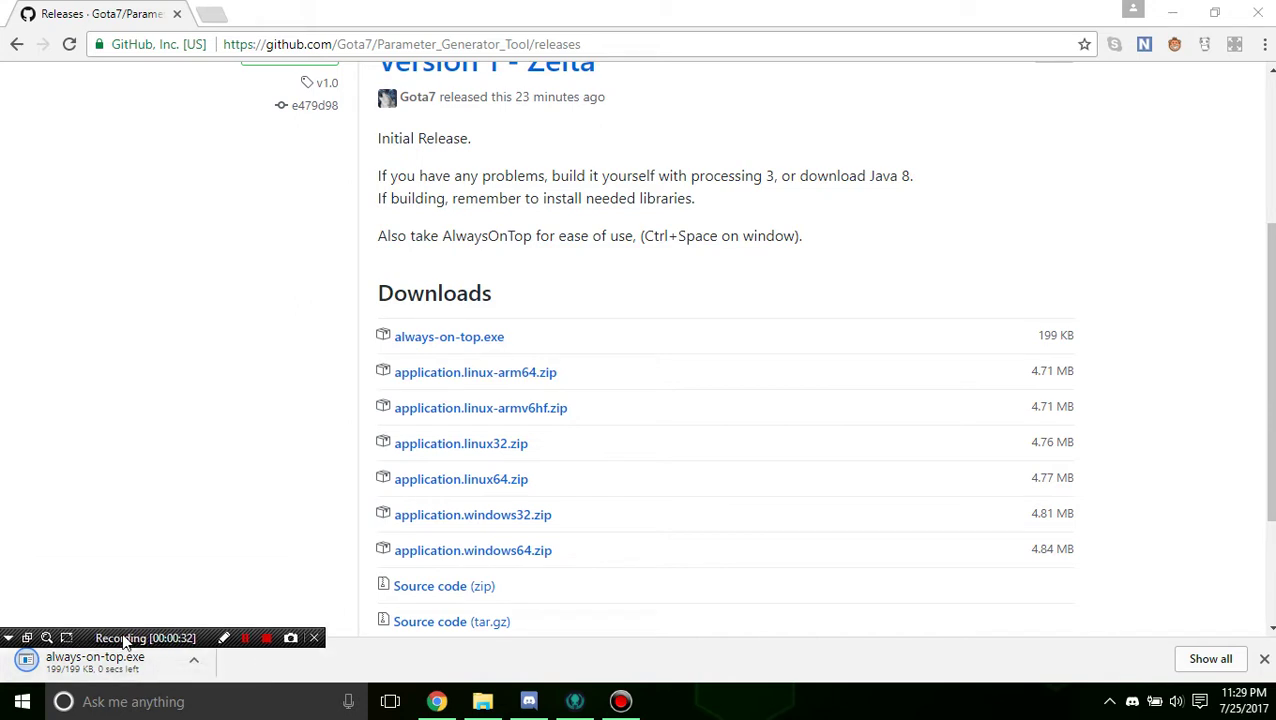
left_click_drag(123, 636, 121, 639)
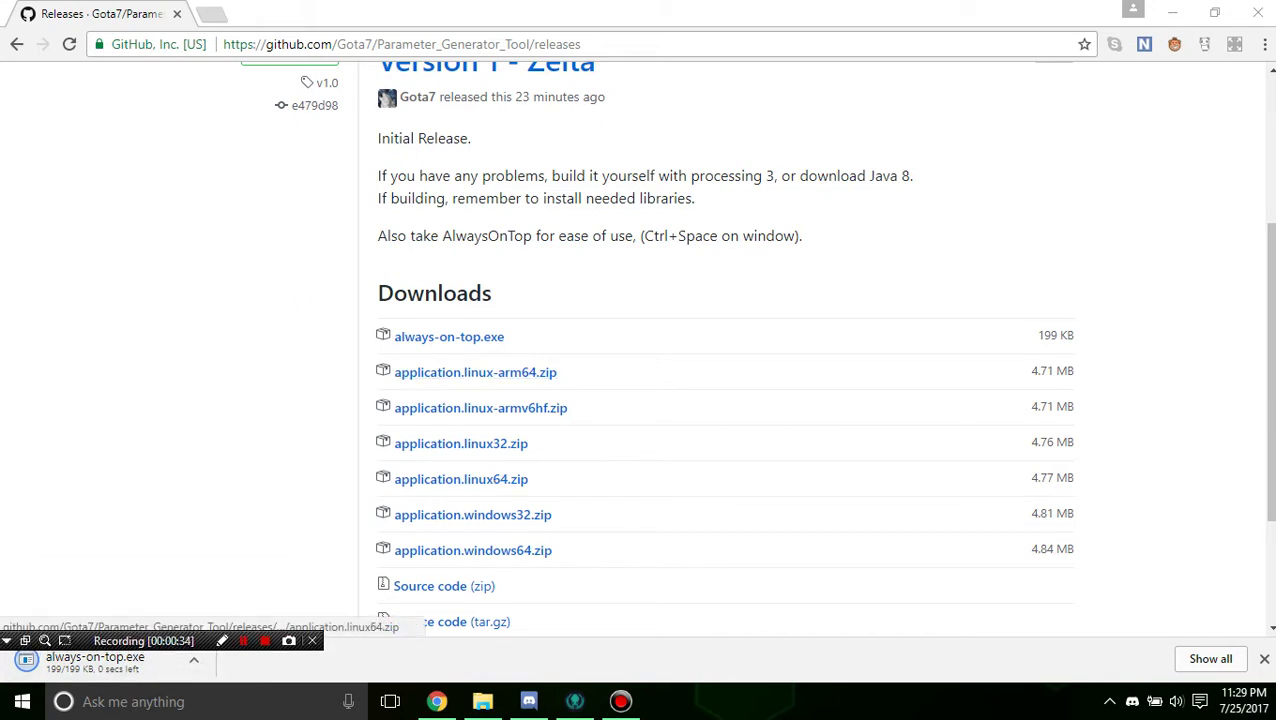
scroll(470, 552, "down", 3)
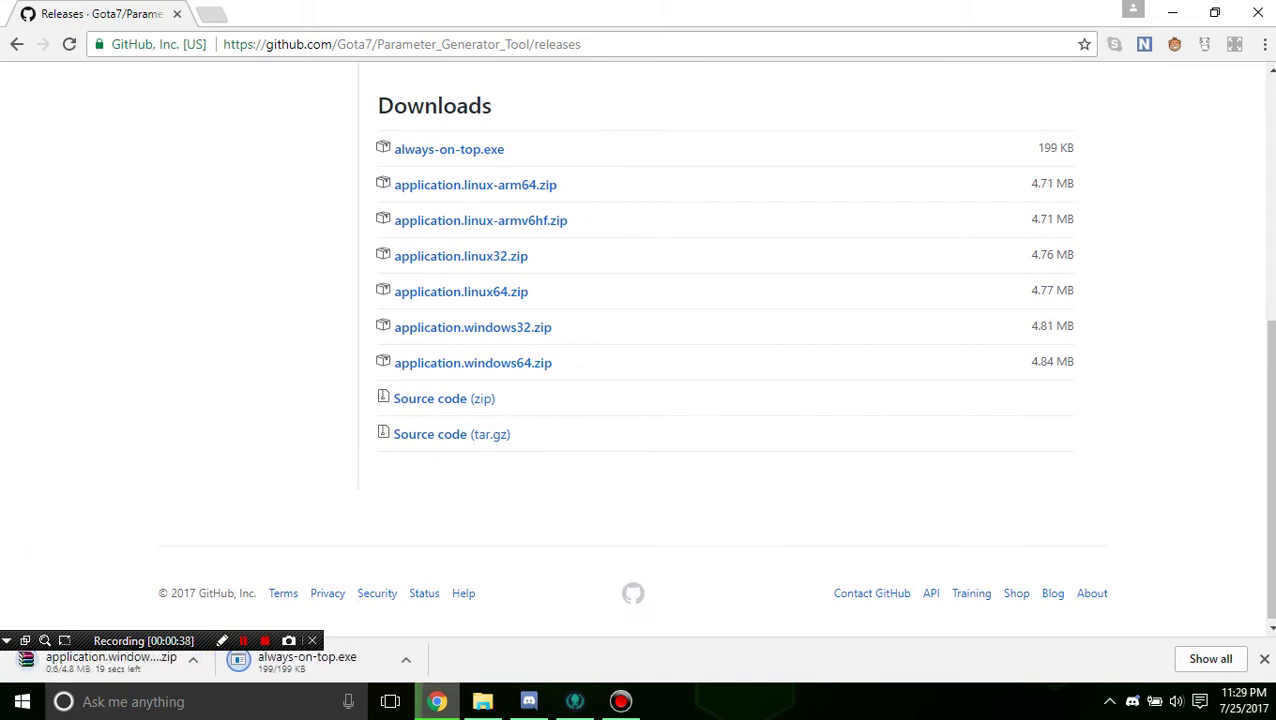
scroll(640, 350, "up", 2)
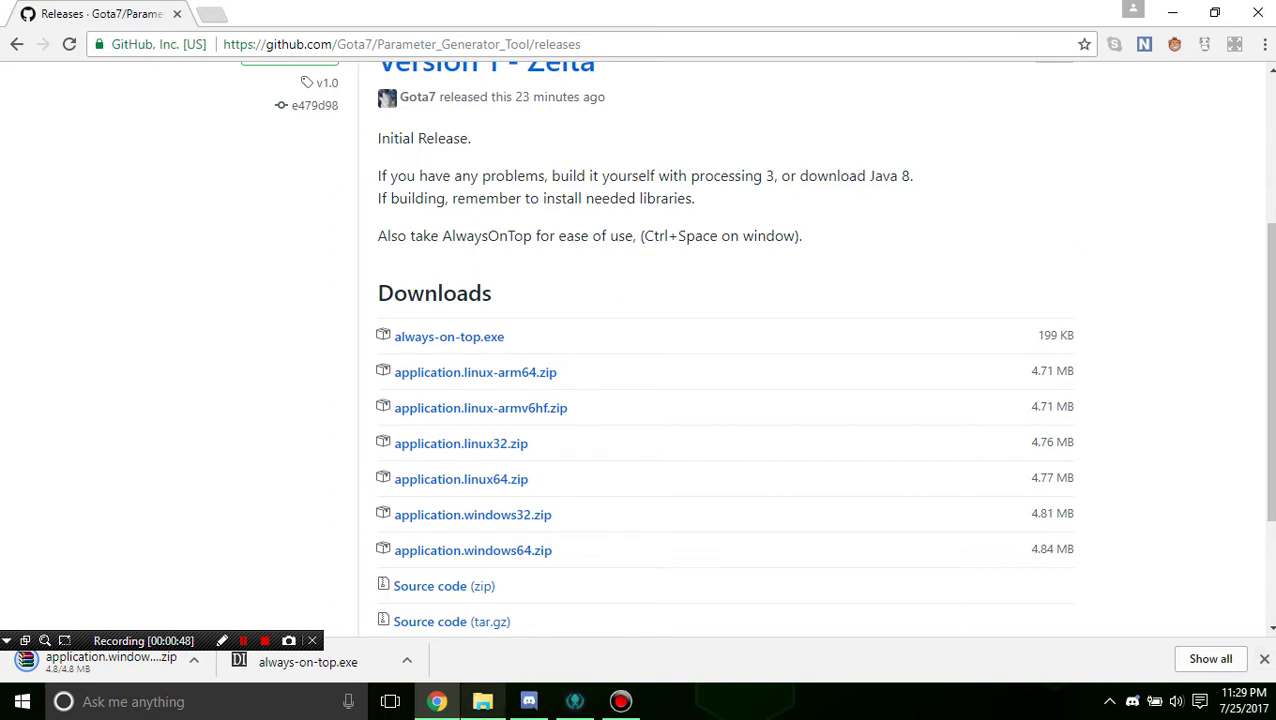
mouse_move(134, 645)
left_mouse_down()
mouse_move(112, 612)
mouse_move(145, 625)
left_mouse_up()
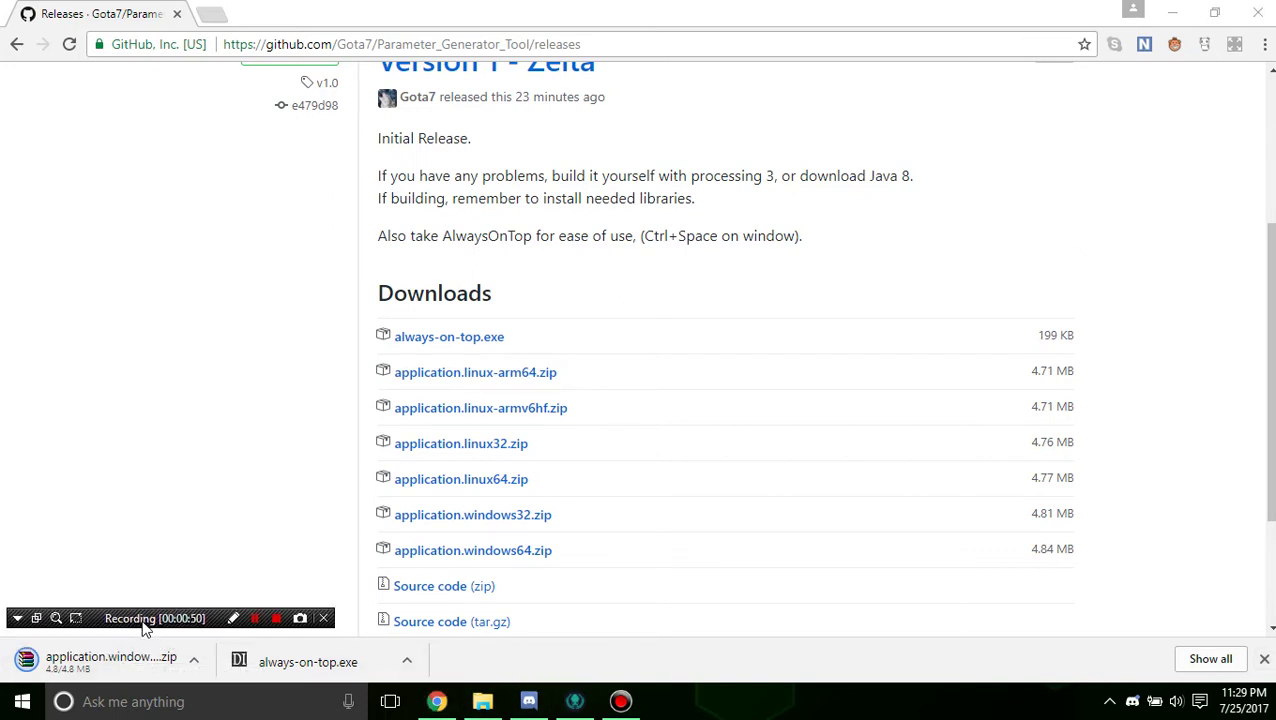
left_click(1264, 658)
Step: Switch to File Explorer, go to the Downloads folder and select always-on-top.exe
left_click(482, 701)
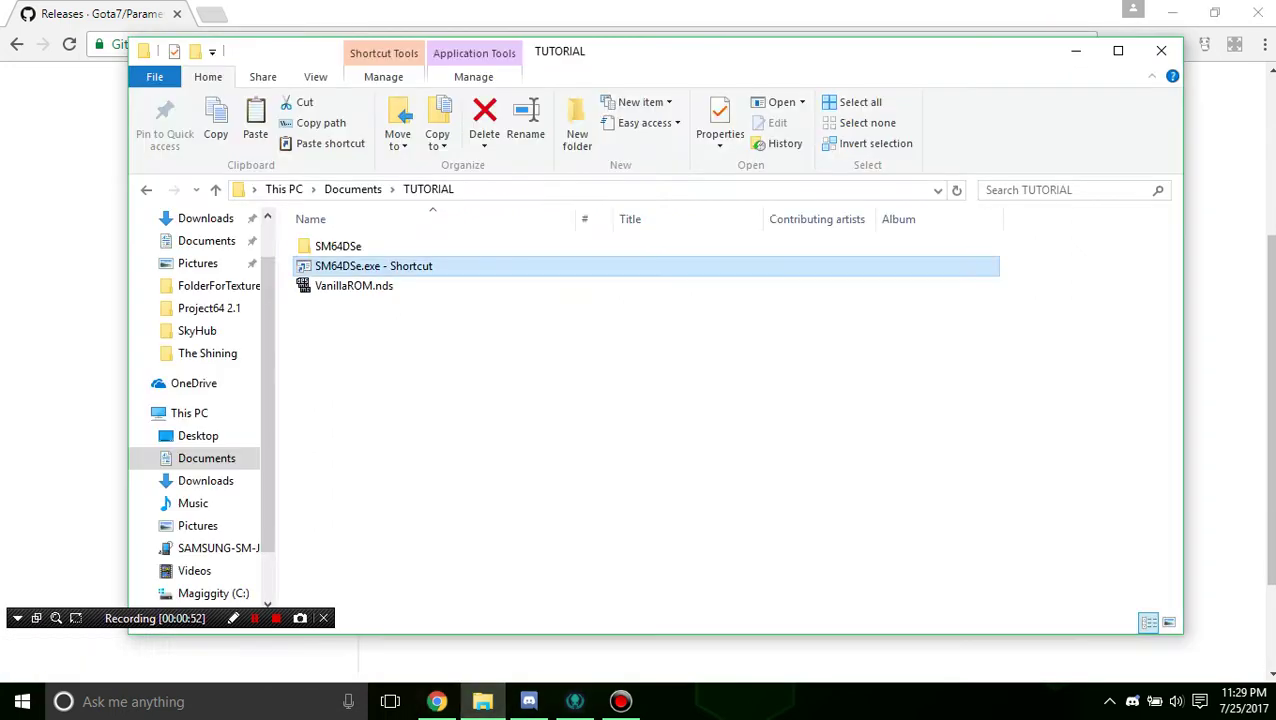
left_click(205, 480)
scroll(600, 483, "down", 5)
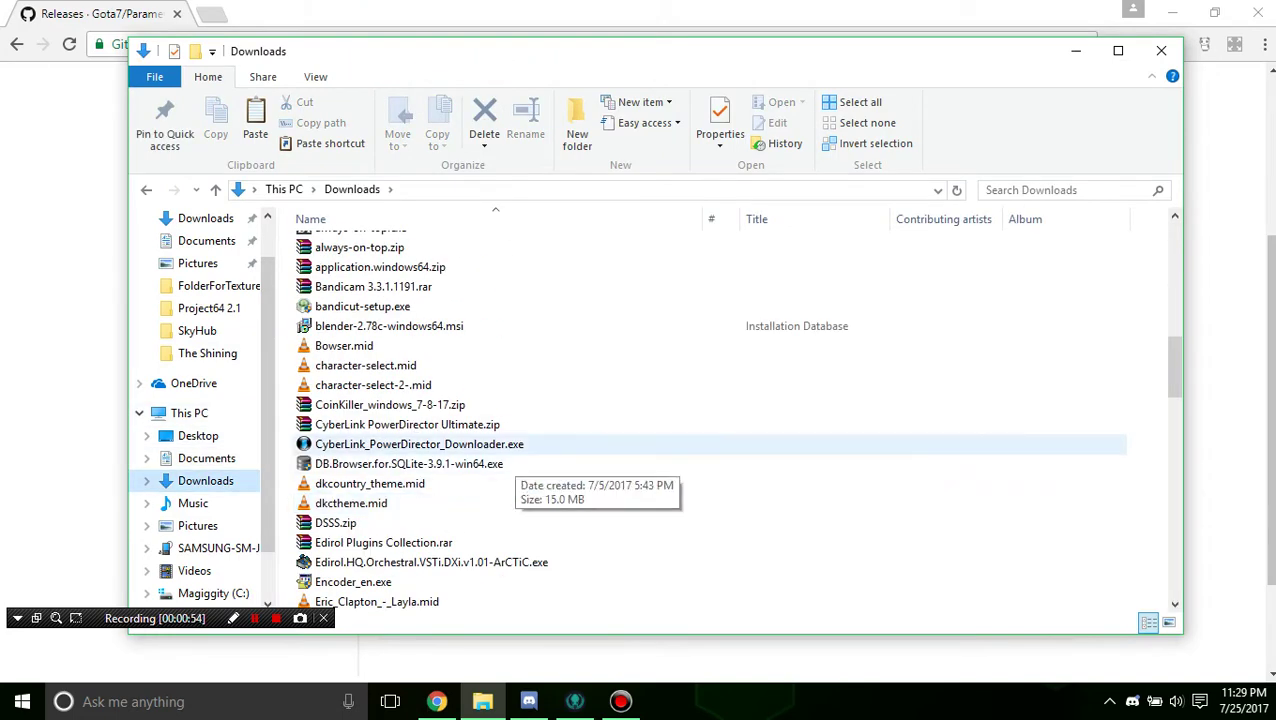
scroll(600, 483, "down", 3)
scroll(600, 483, "up", 4)
left_click(400, 280)
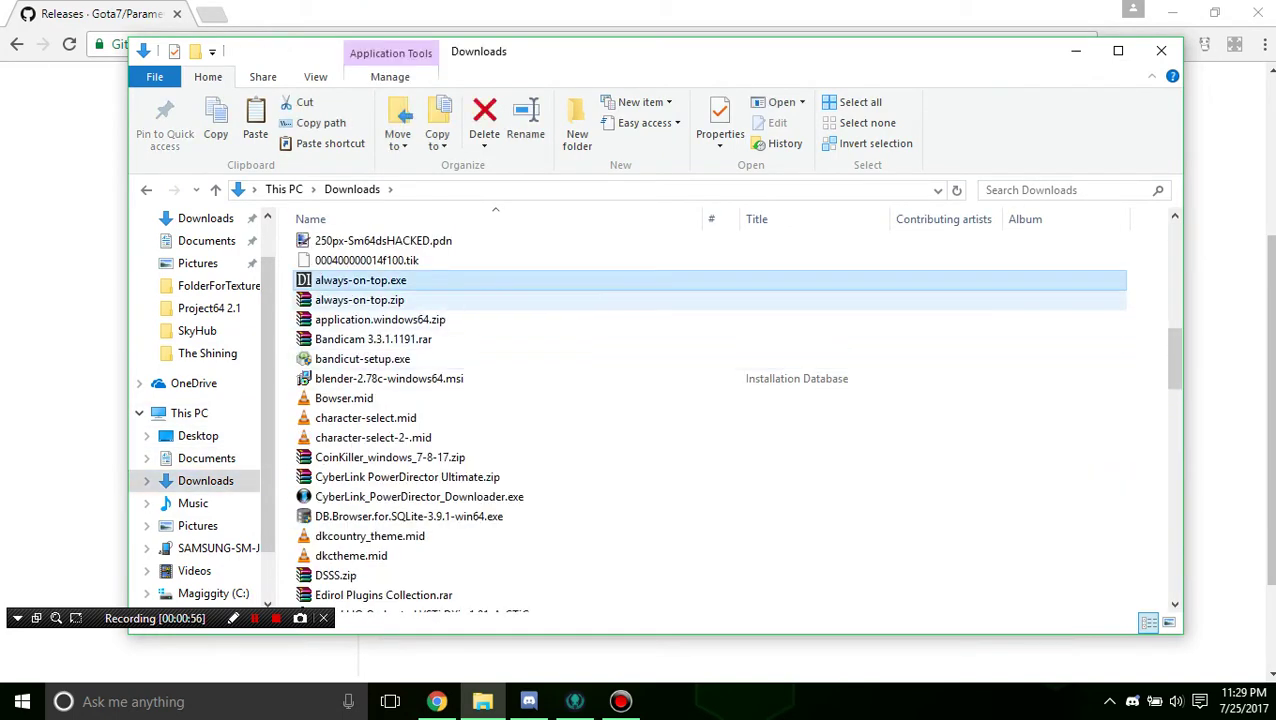
Step: Look through the file list of the Downloads folder for the downloaded tool files
scroll(410, 455, "down", 11)
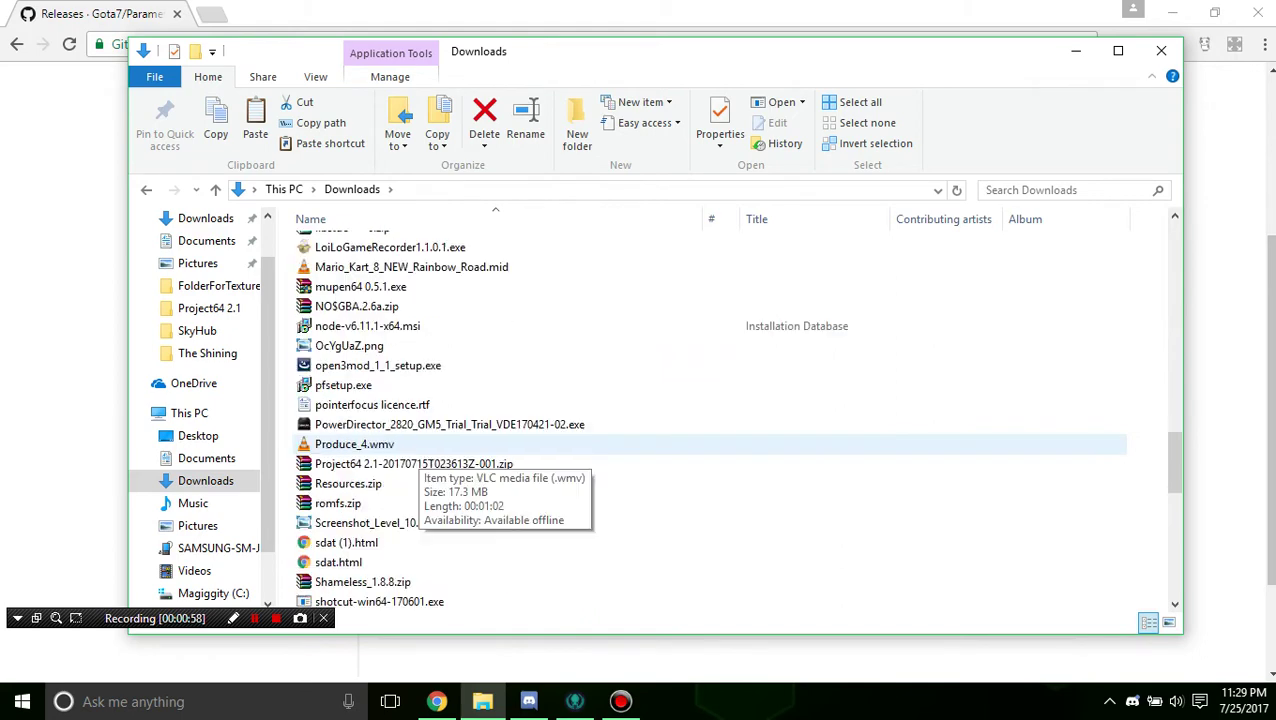
scroll(415, 450, "down", 3)
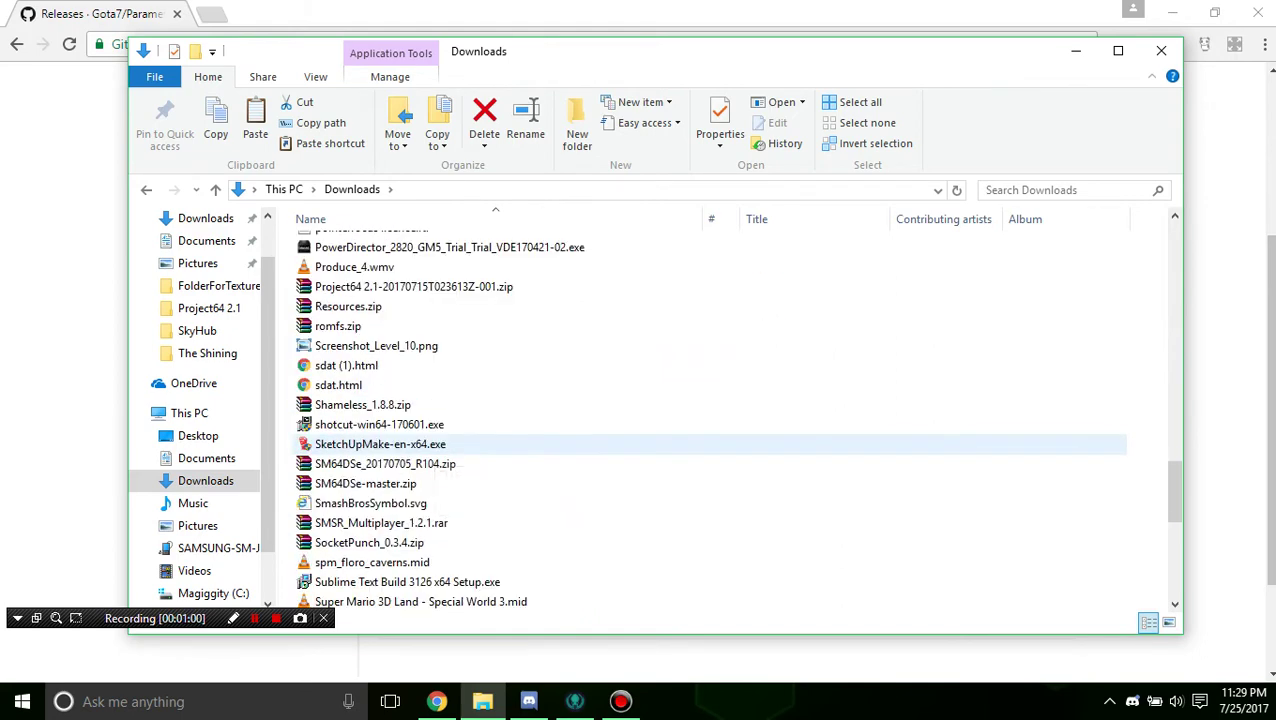
scroll(415, 455, "down", 3)
scroll(405, 460, "down", 4)
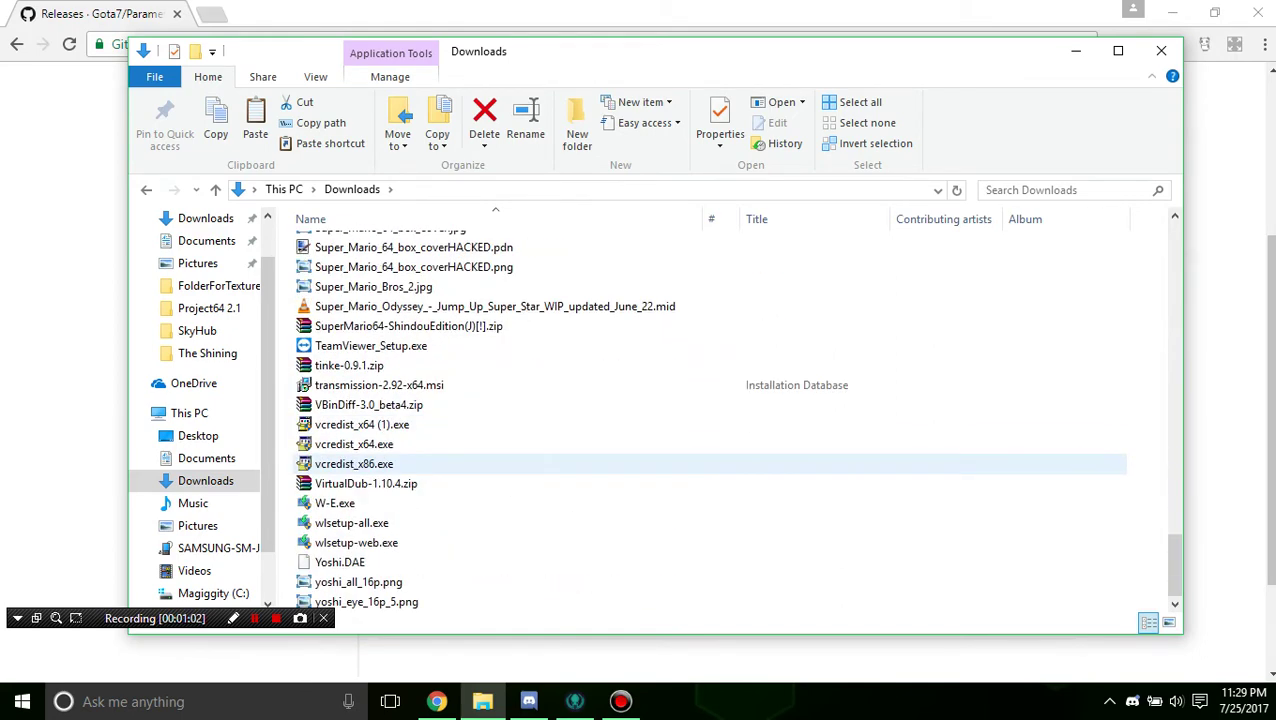
scroll(405, 462, "up", 7)
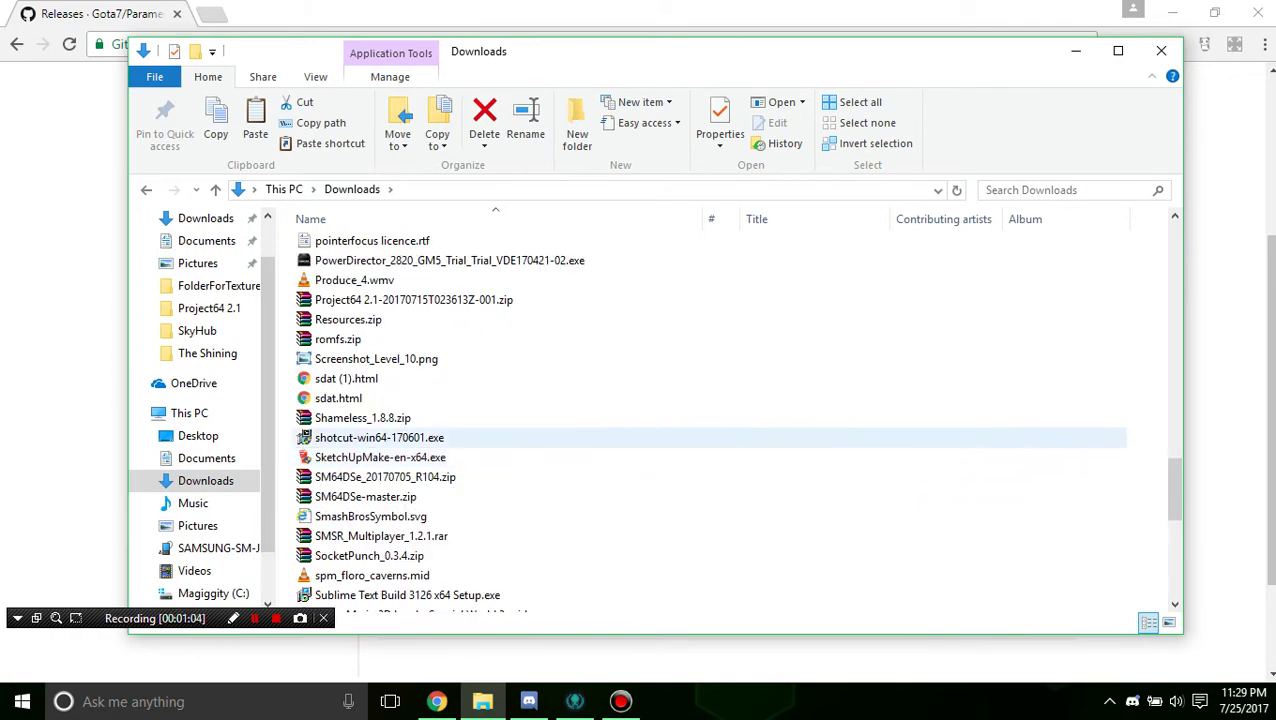
scroll(405, 440, "up", 8)
scroll(405, 440, "up", 6)
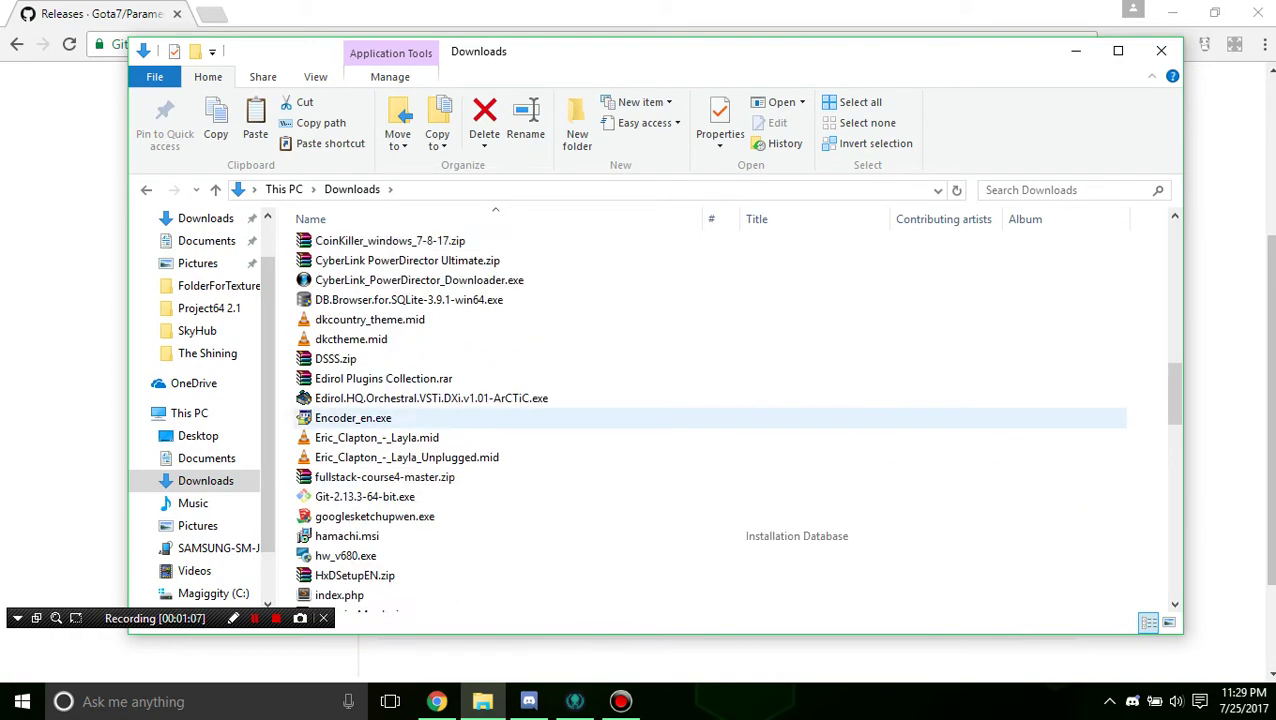
scroll(405, 440, "down", 10)
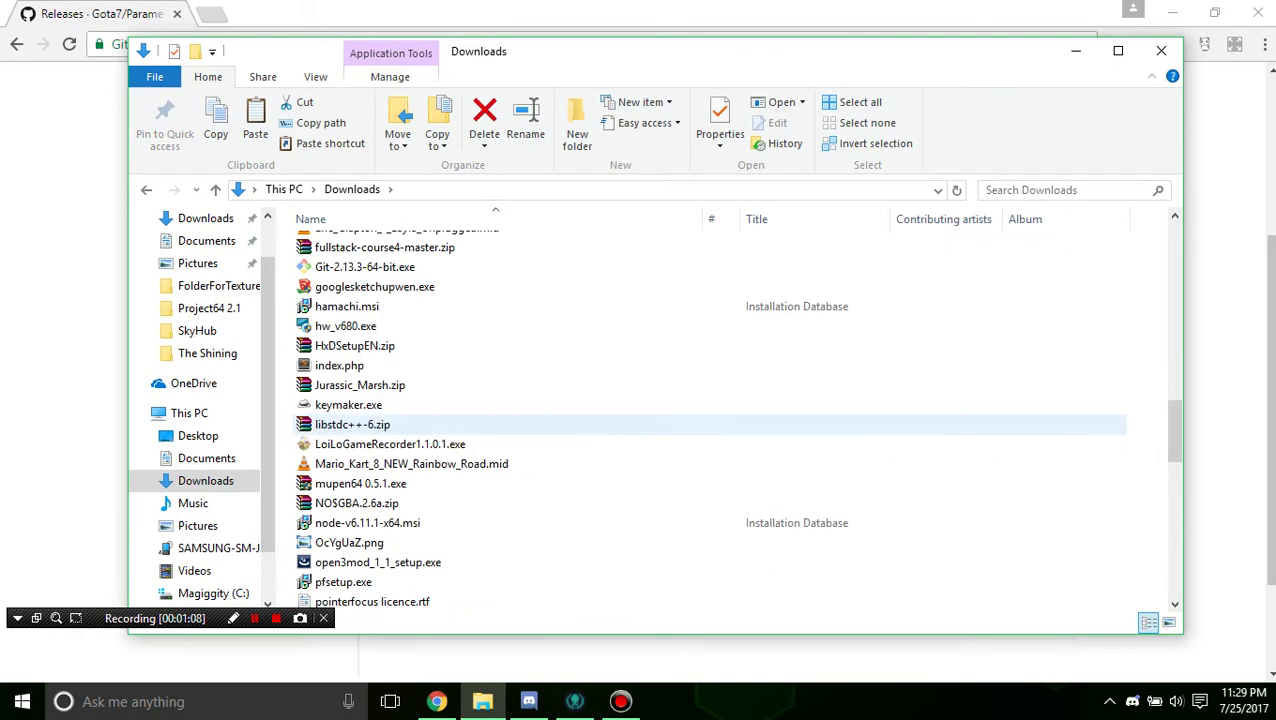
scroll(410, 505, "down", 1)
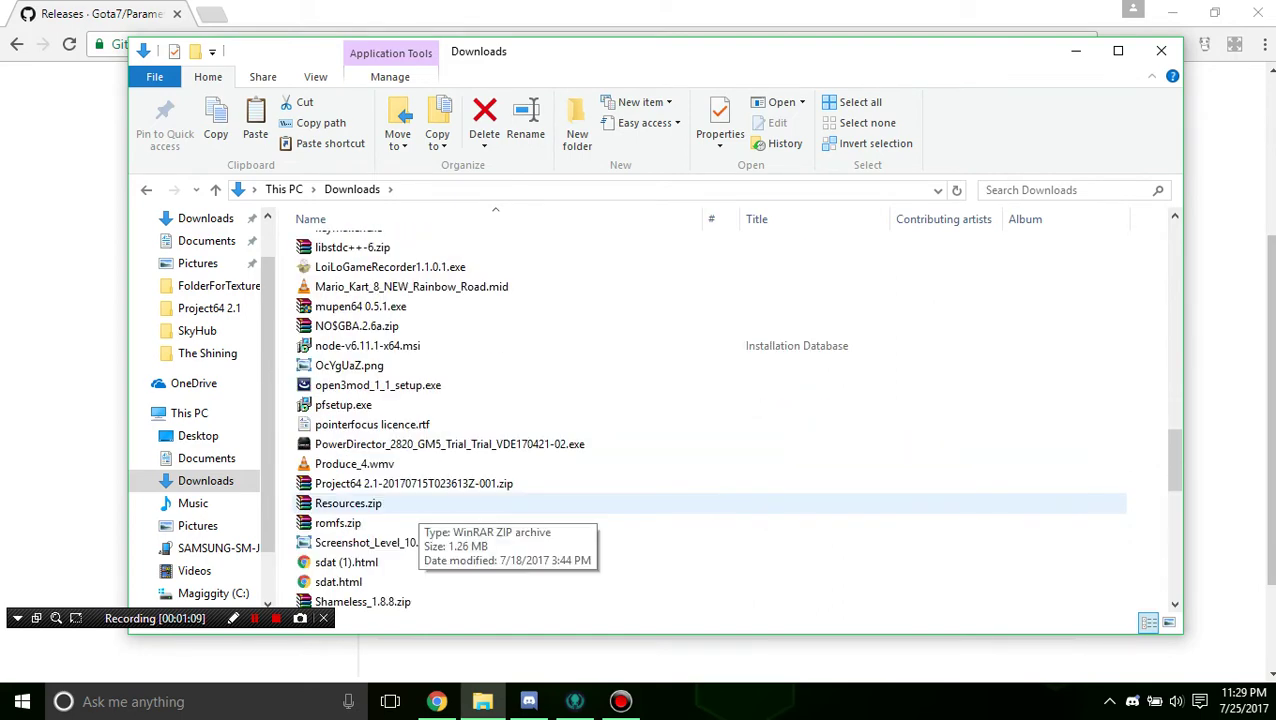
scroll(410, 505, "down", 11)
scroll(390, 465, "up", 1)
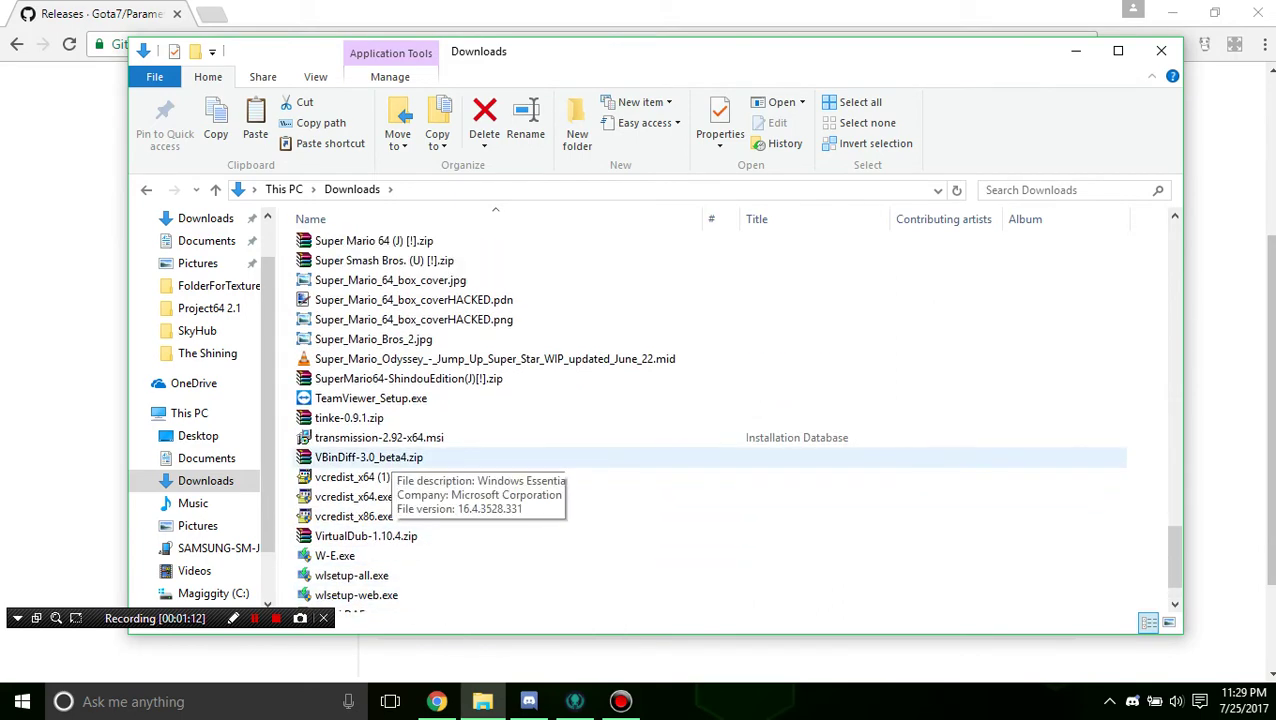
scroll(390, 463, "up", 3)
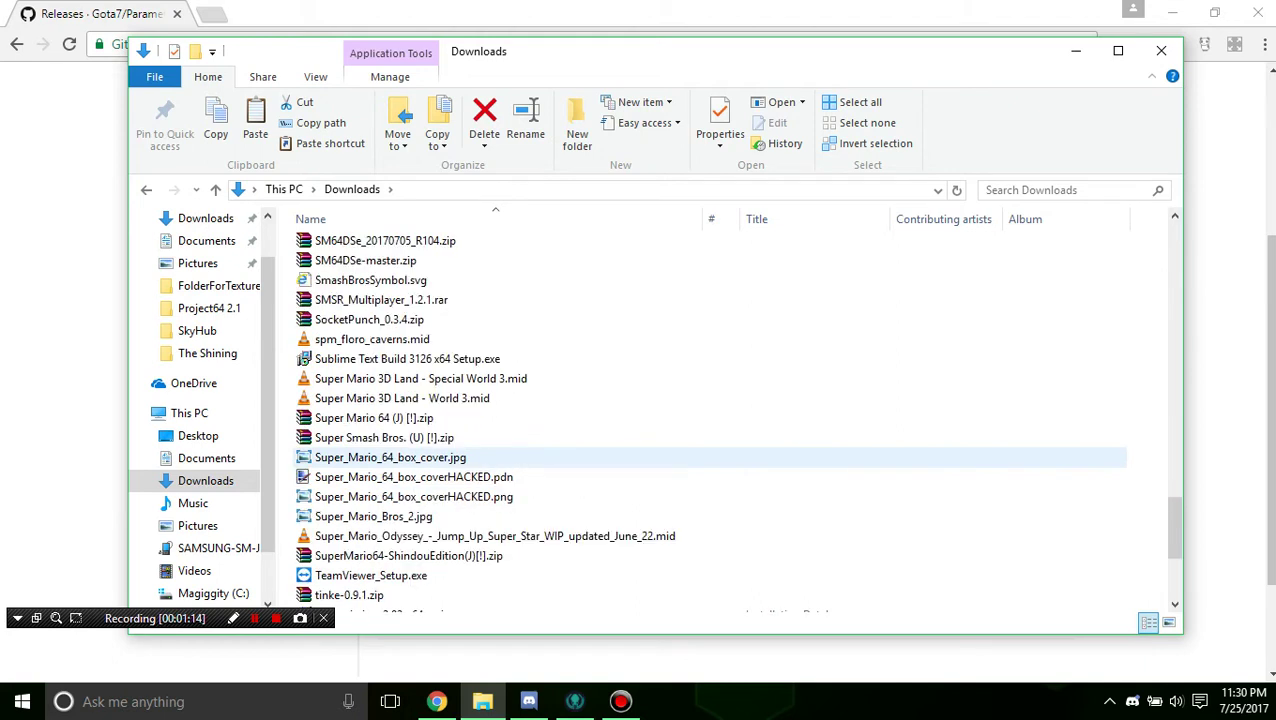
left_click(255, 618)
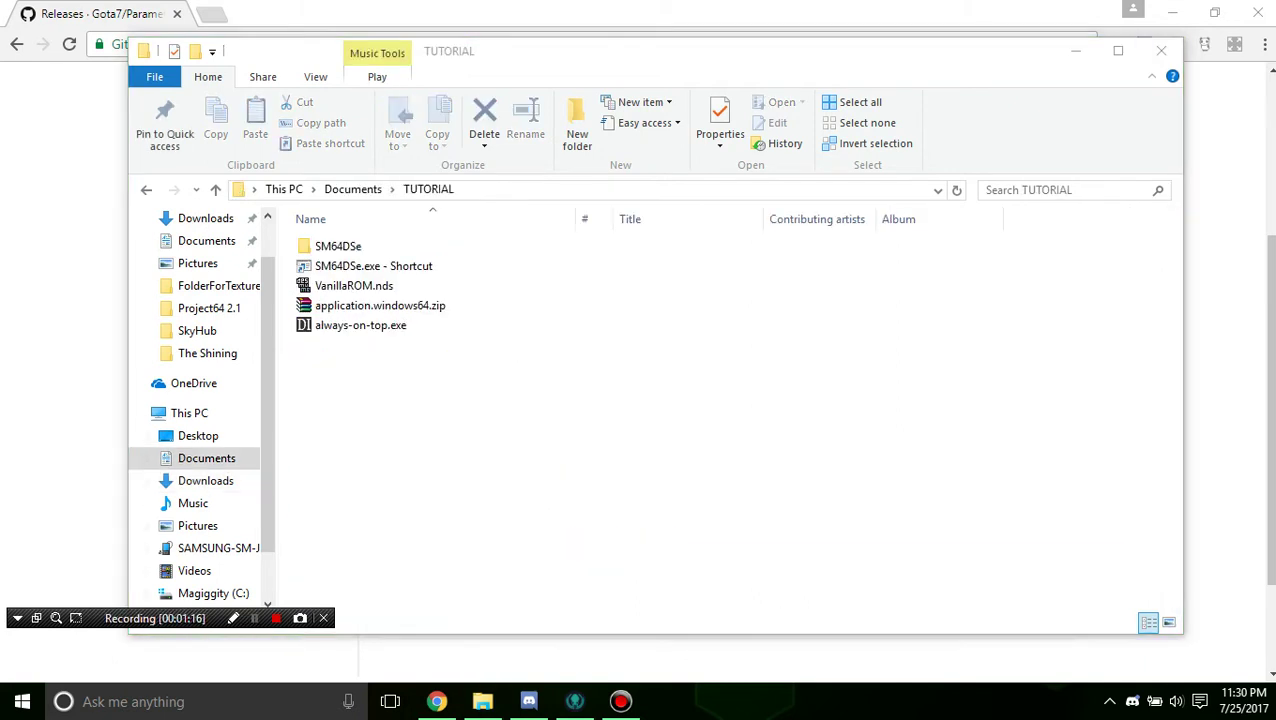
left_click_drag(160, 618, 165, 668)
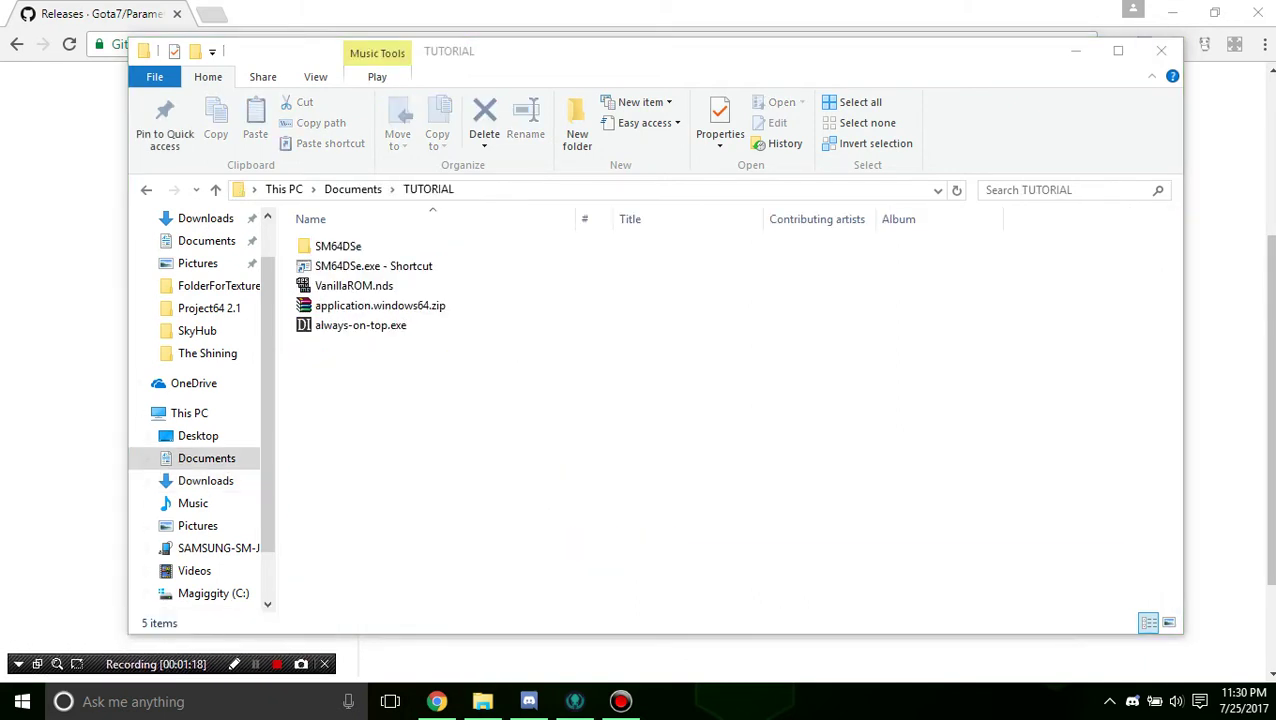
Step: Extract application.windows64.zip into its own folder inside TUTORIAL and launch P4_Gui.exe from the extracted folder
right_click(348, 305)
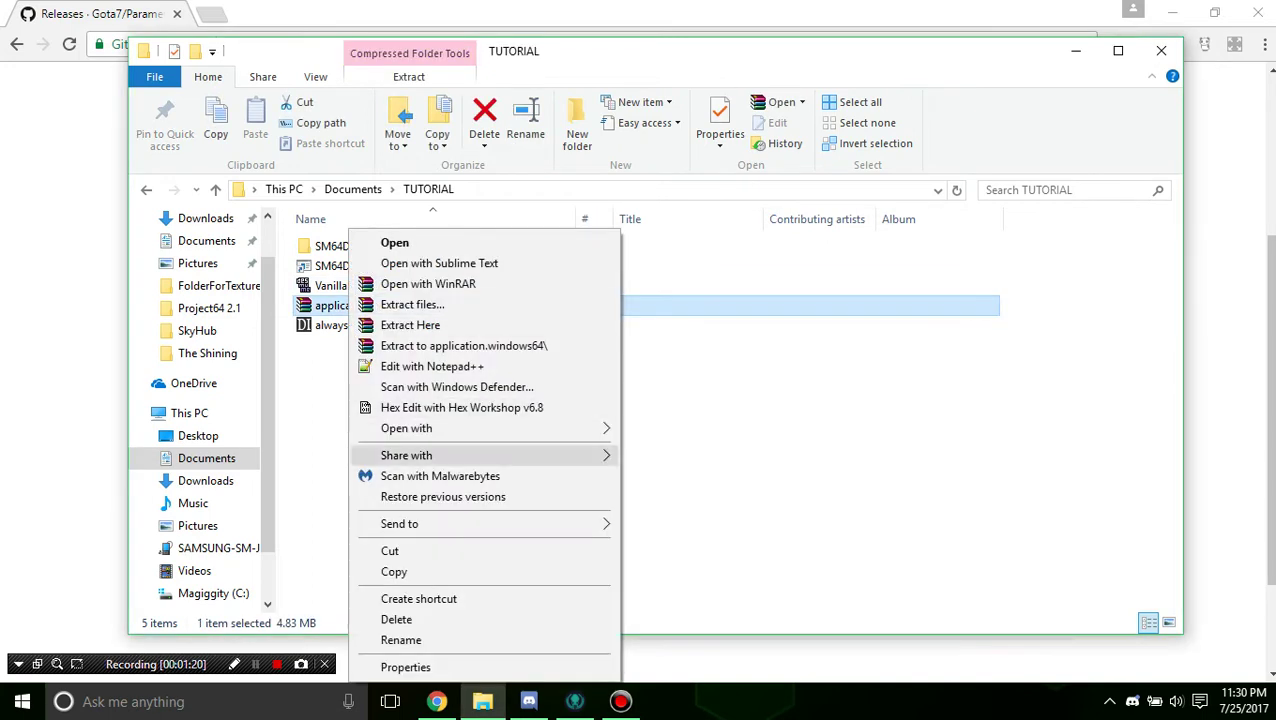
left_click(460, 345)
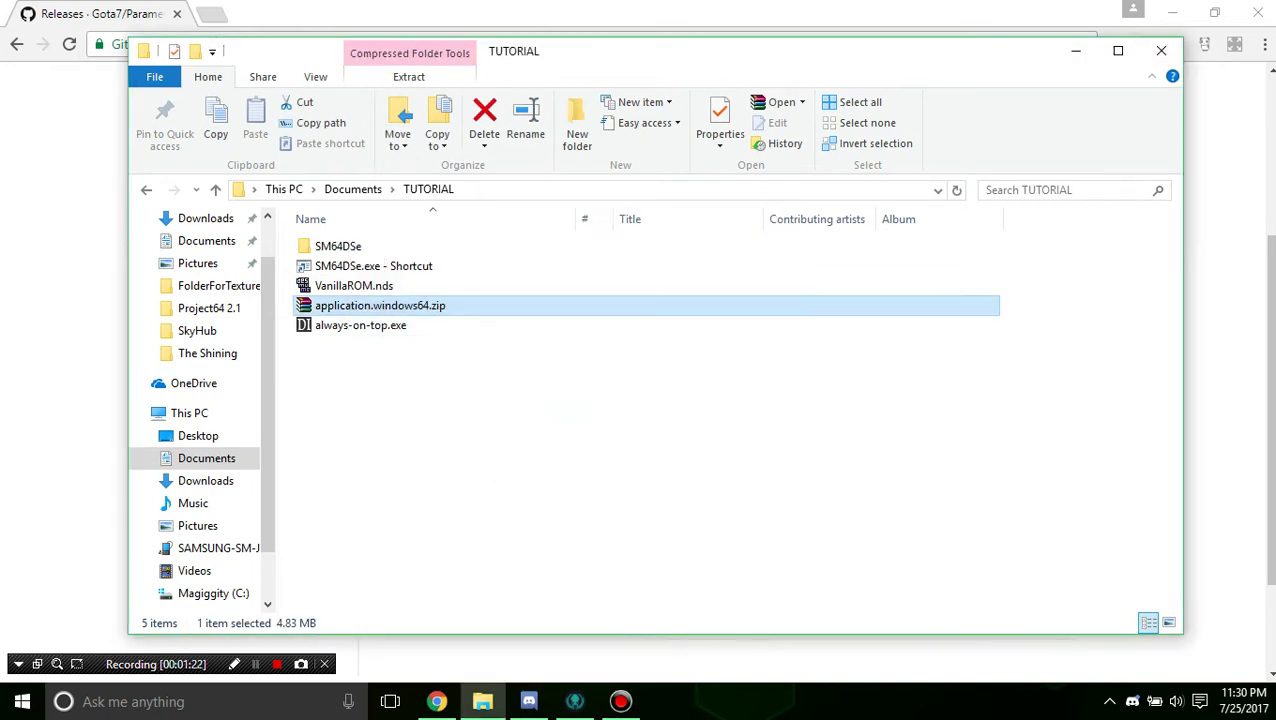
double_click(388, 246)
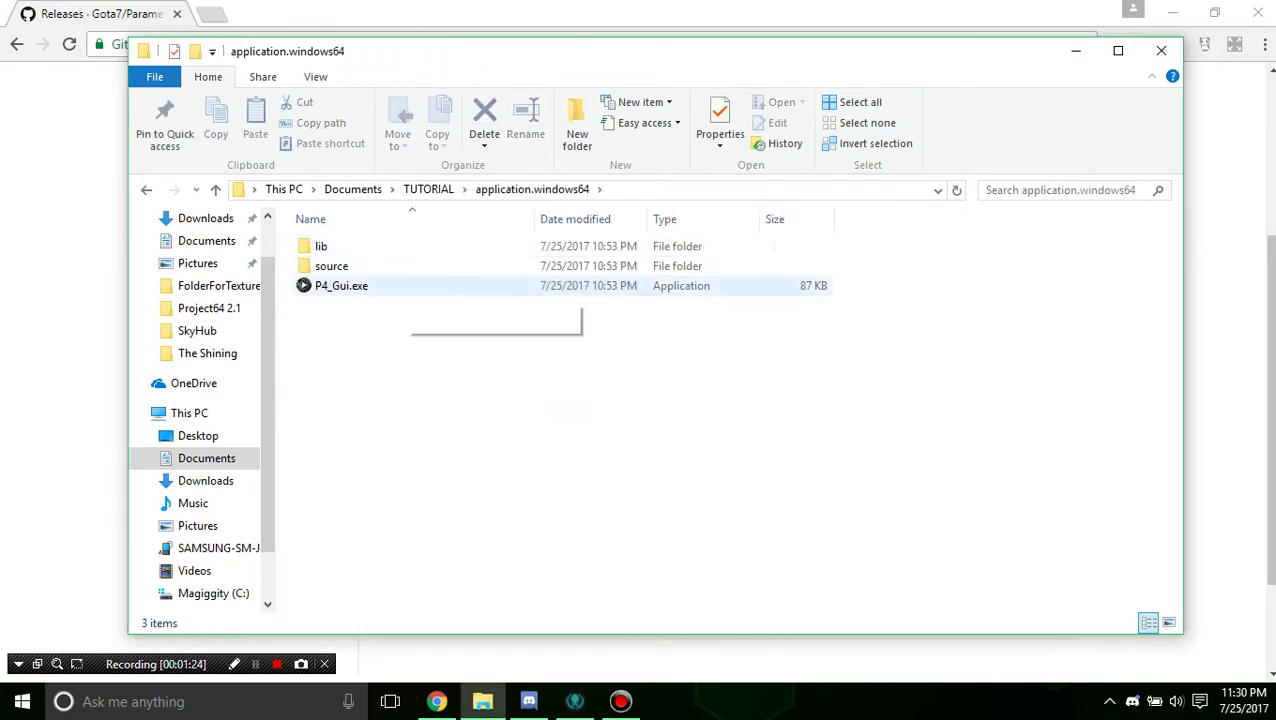
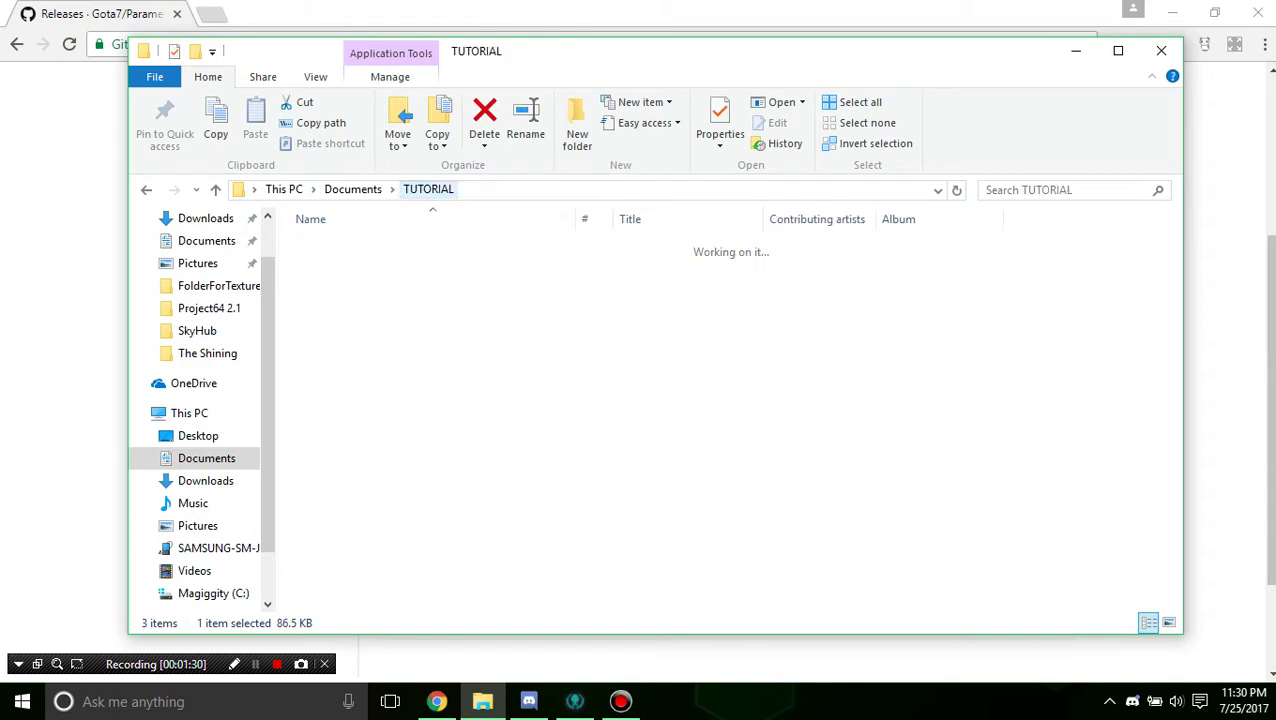
left_click_drag(460, 216, 643, 183)
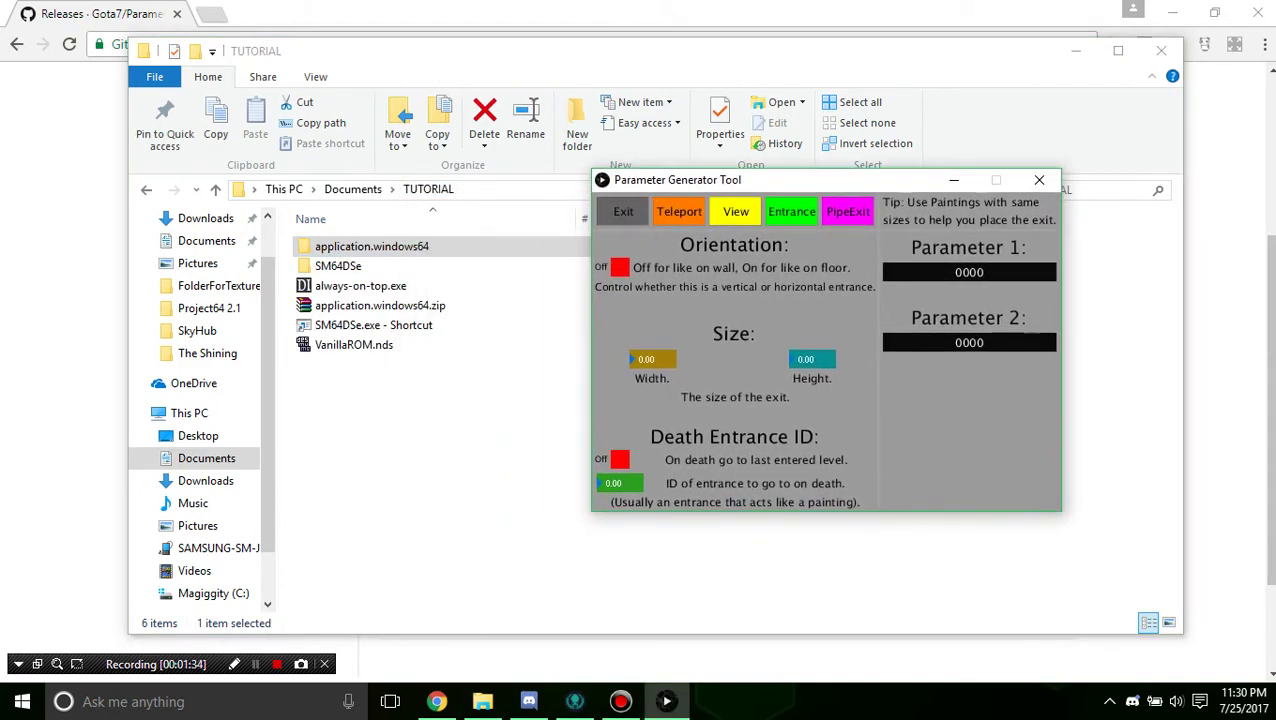
Step: Look through the Teleport, View, Entrance, PipeExit and Exit pages of the Parameter Generator Tool
left_click(679, 212)
left_click(736, 212)
left_click(791, 212)
left_click(847, 212)
left_click(736, 212)
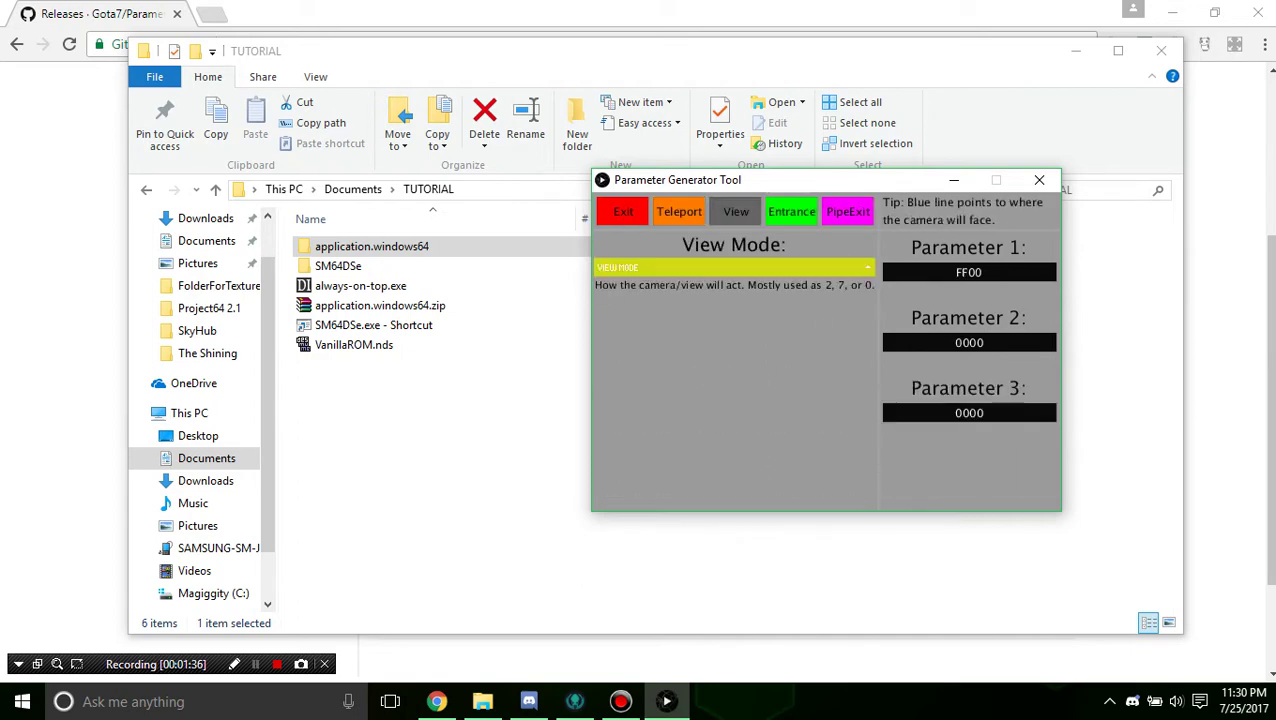
left_click(623, 212)
left_click(736, 212)
left_click_drag(736, 212, 623, 212)
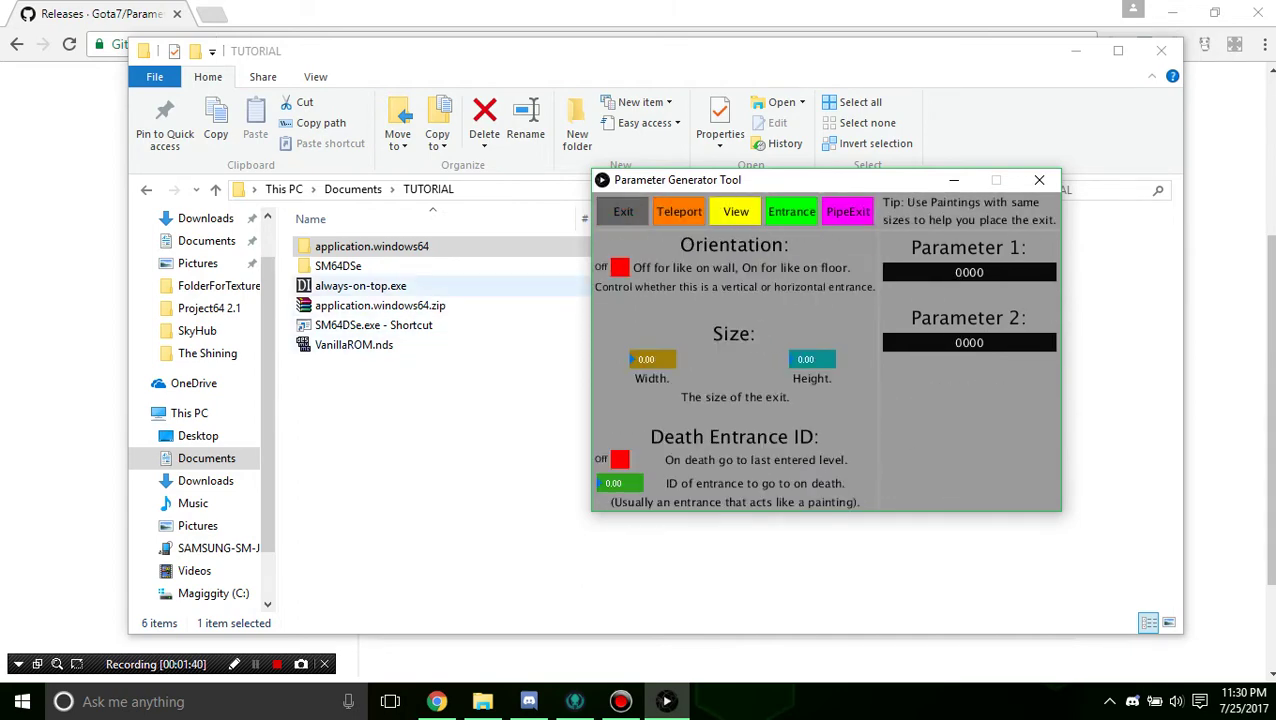
Step: Move the Parameter Generator Tool window away from the file list and run always-on-top.exe from the TUTORIAL folder
left_click_drag(790, 180, 968, 190)
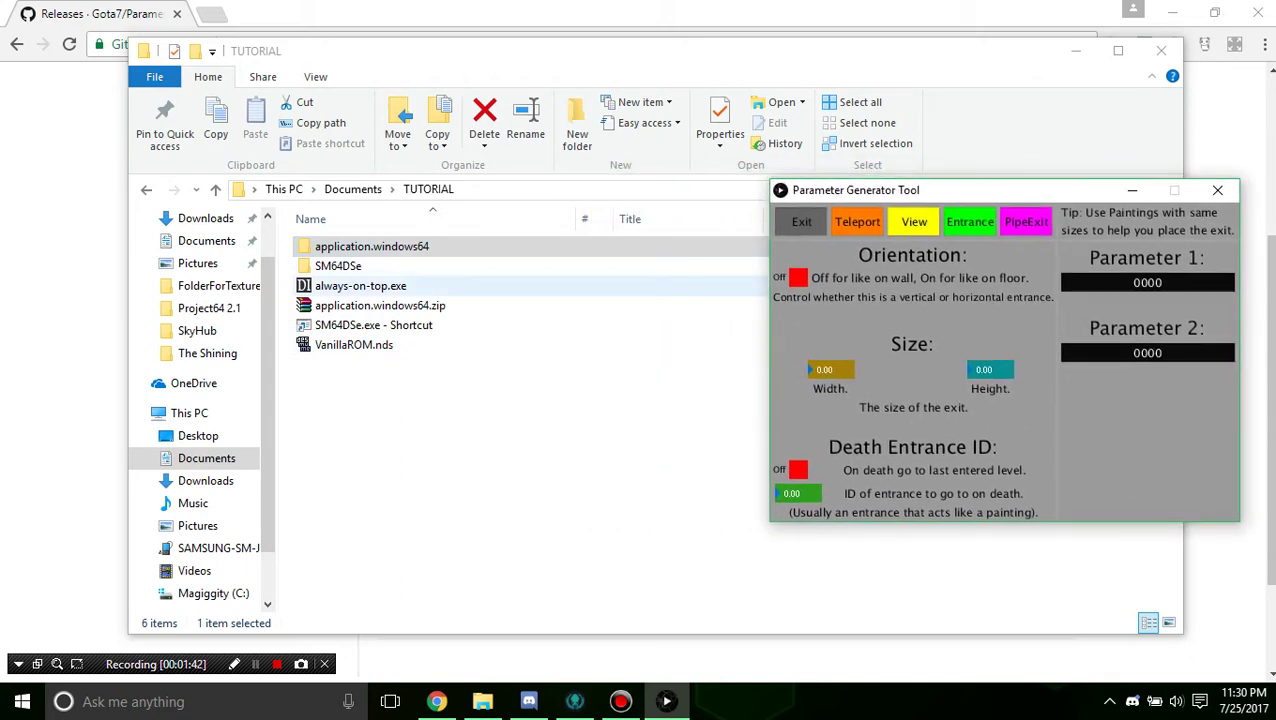
left_click(361, 286)
double_click(361, 286)
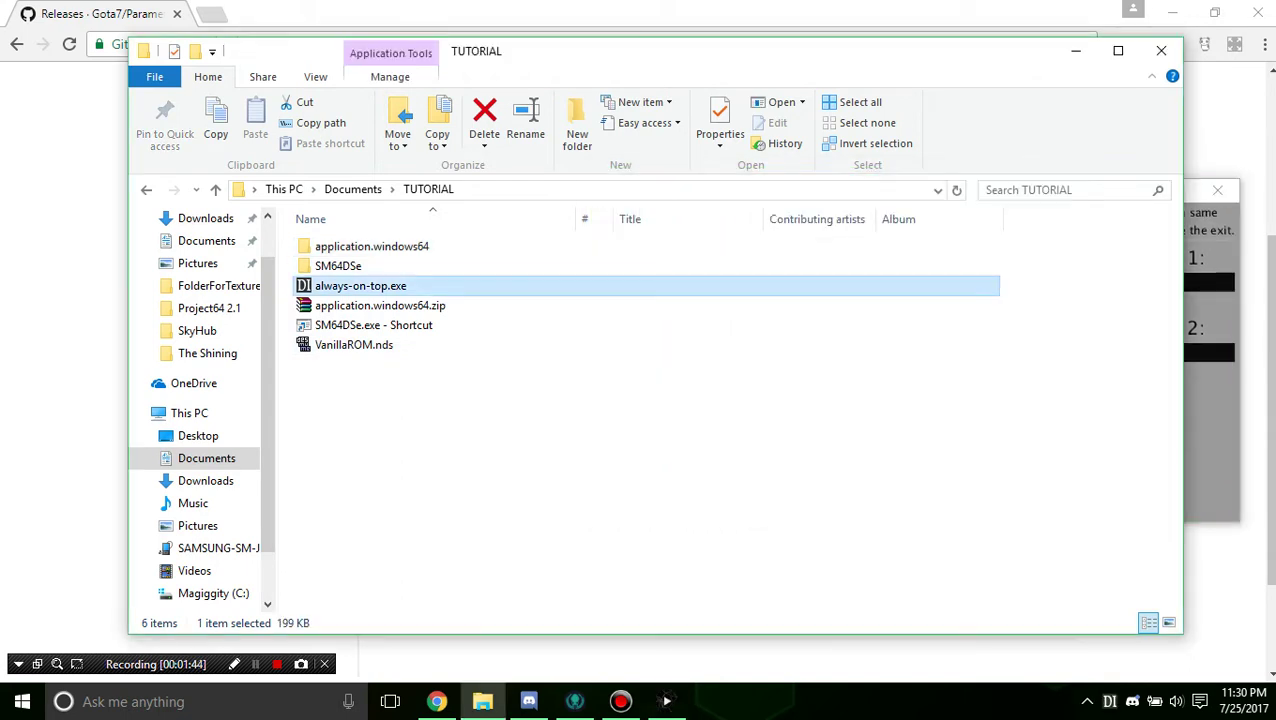
left_click(690, 440)
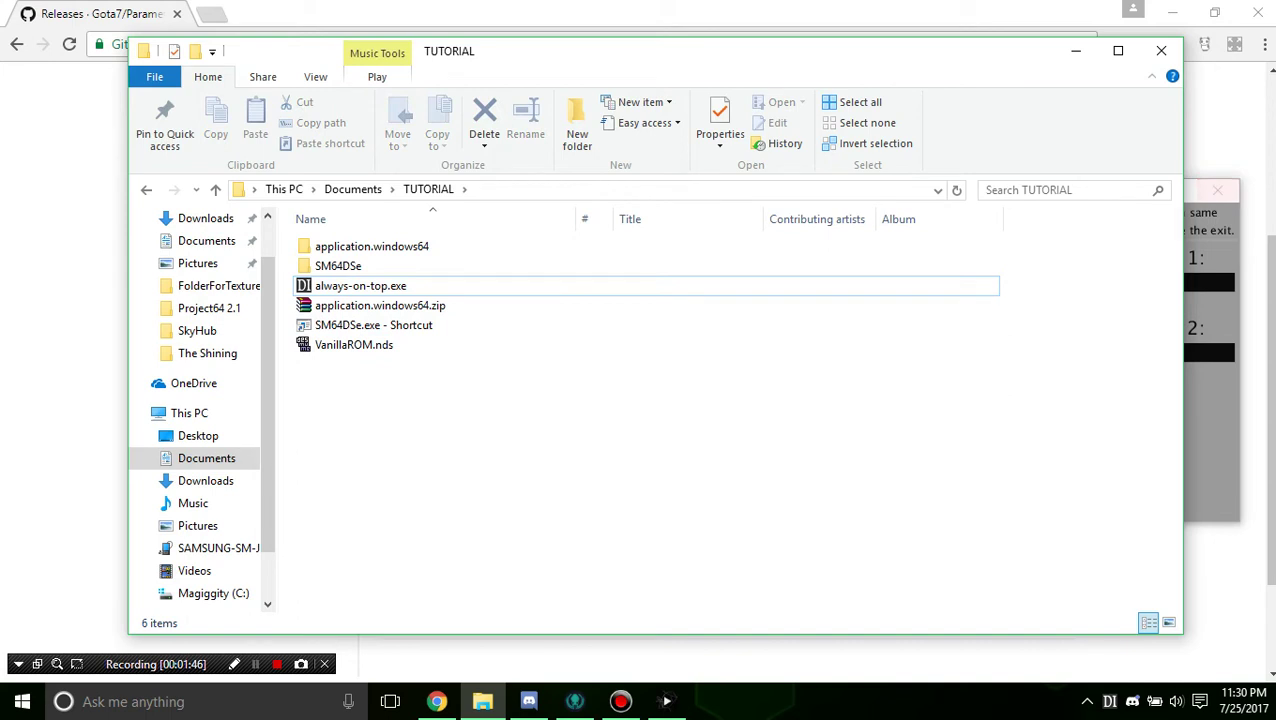
Step: Bring the Parameter Generator Tool window to the front and reposition it over the TUTORIAL folder window
left_click_drag(1184, 214, 1186, 214)
left_click(1206, 215)
right_click(962, 194)
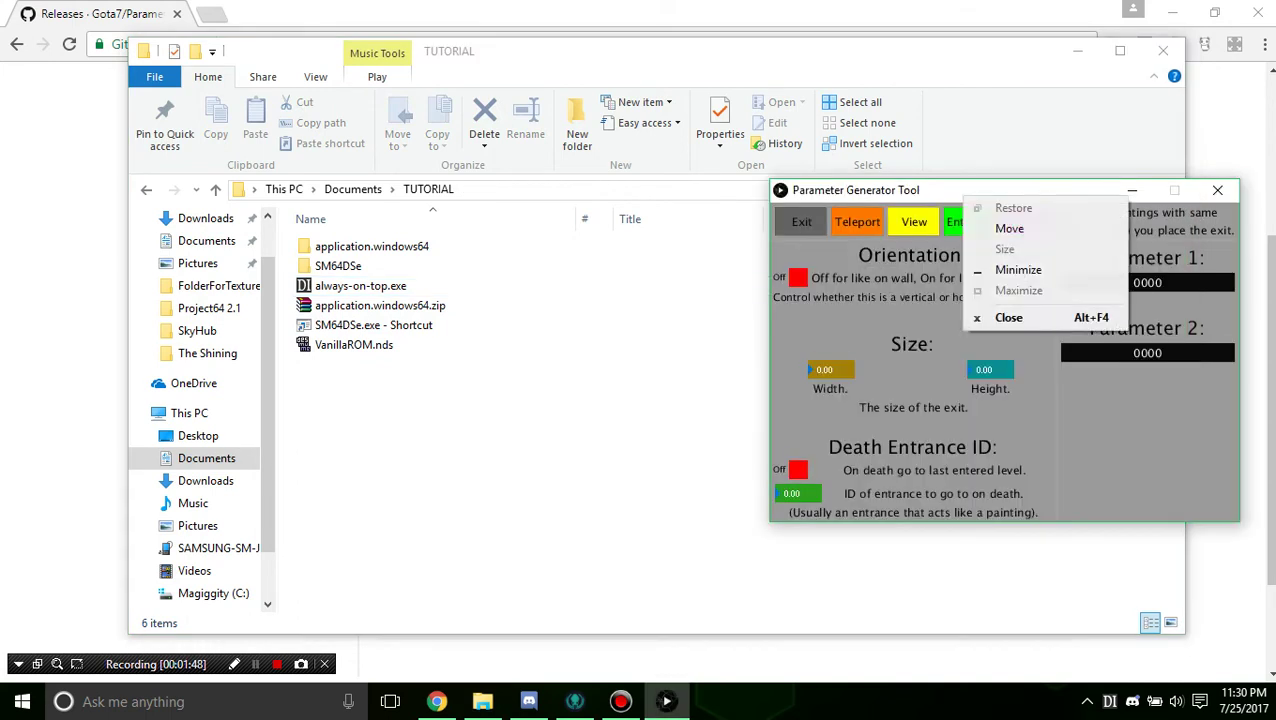
left_click(950, 191)
left_click_drag(950, 191, 896, 215)
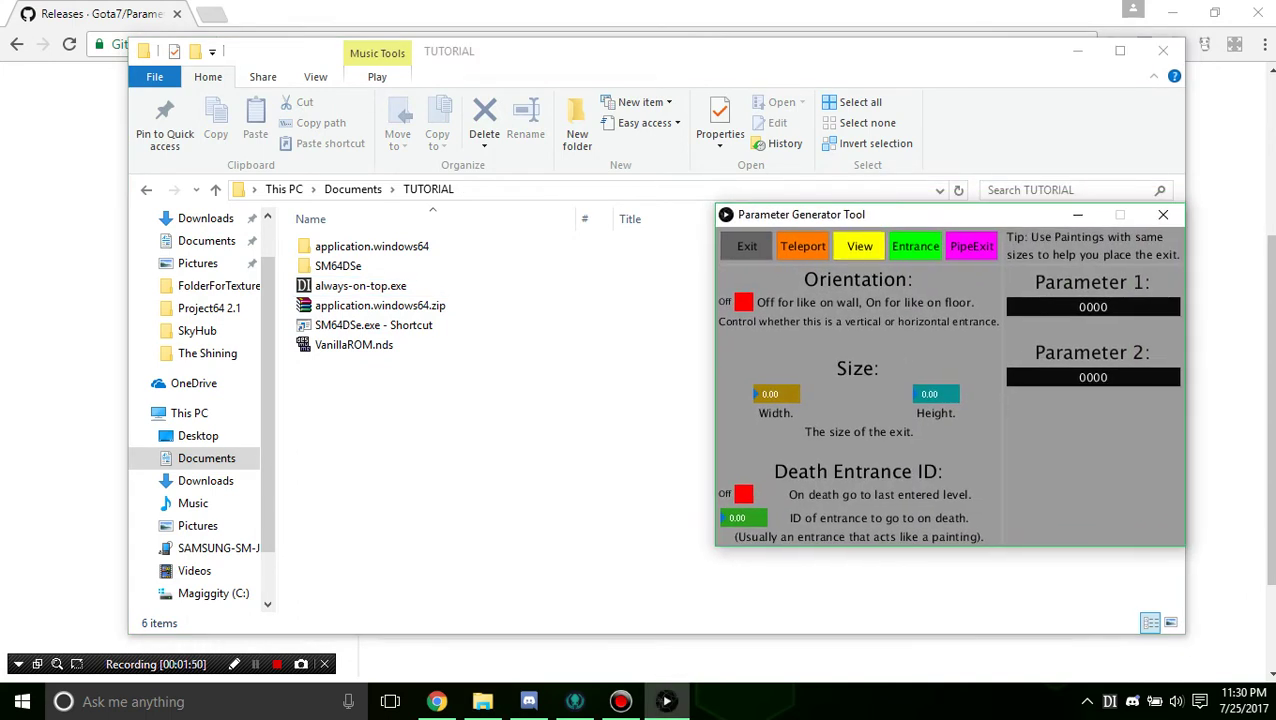
Step: Keep the Parameter Generator Tool always on top and test this by switching between the browser and the TUTORIAL folder window
key("alt+Tab")
left_click_drag(648, 53, 618, 81)
left_click(620, 18)
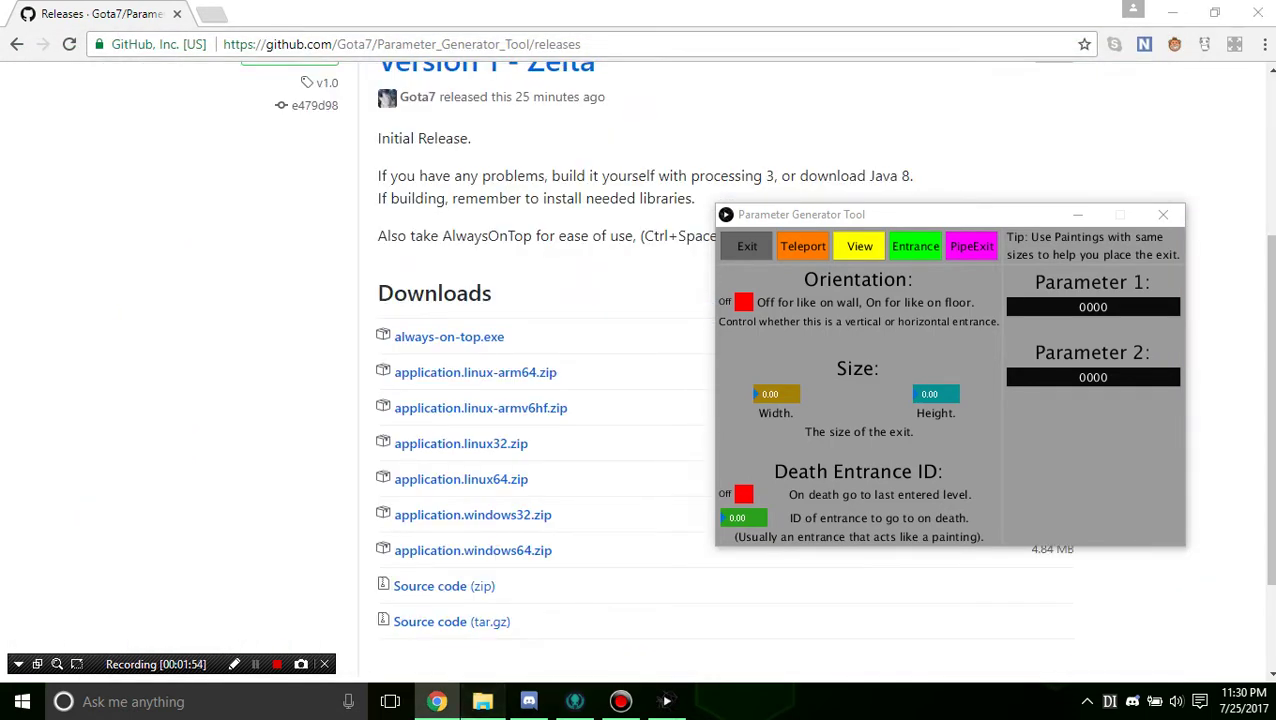
left_click(483, 702)
left_click_drag(950, 215, 1015, 211)
left_click(620, 480)
Step: Toggle always-on-top off and on again for the Parameter Generator Tool, testing it against the TUTORIAL folder window
key("alt+Tab")
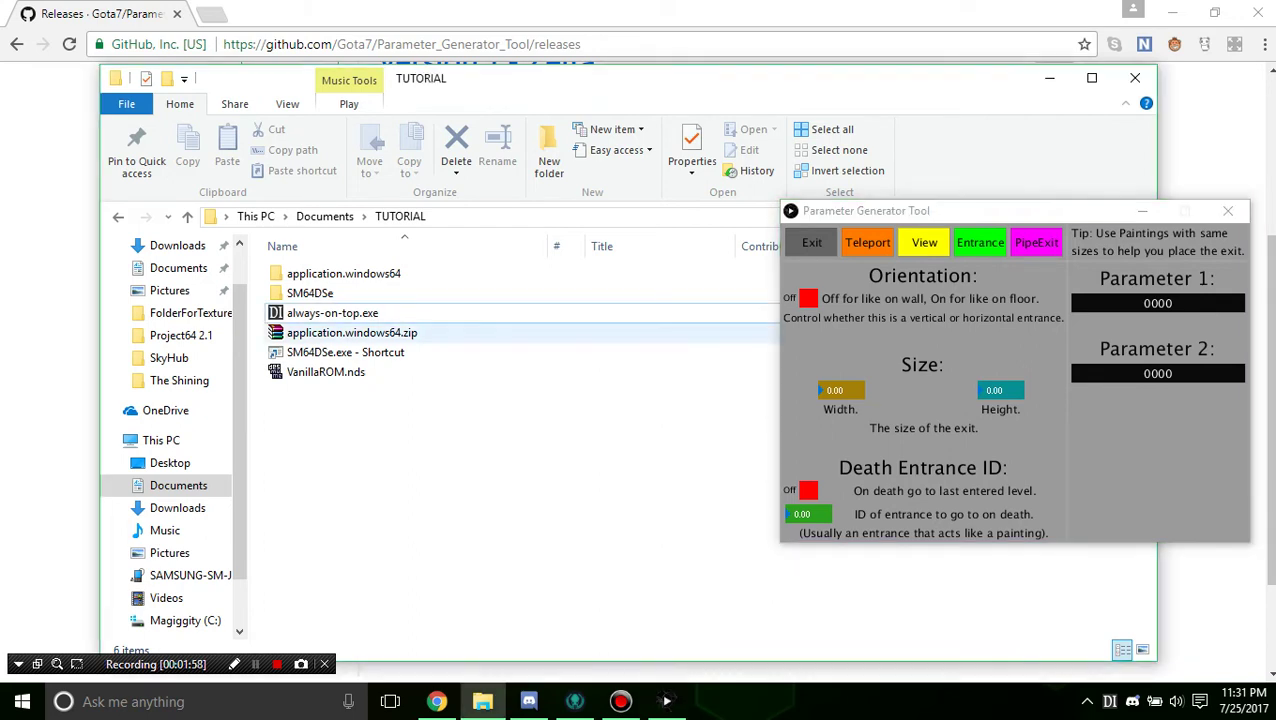
key("alt+Tab")
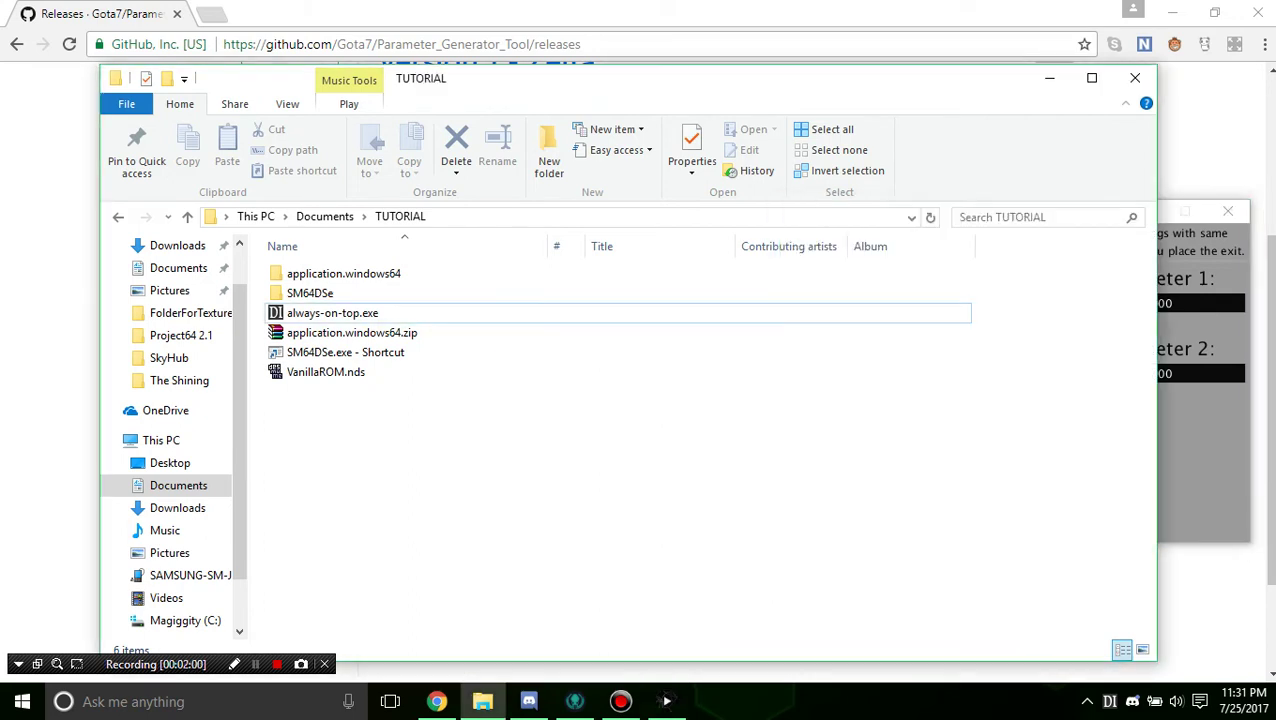
key("alt+Tab")
key("alt+Tab")
key("alt+Tab")
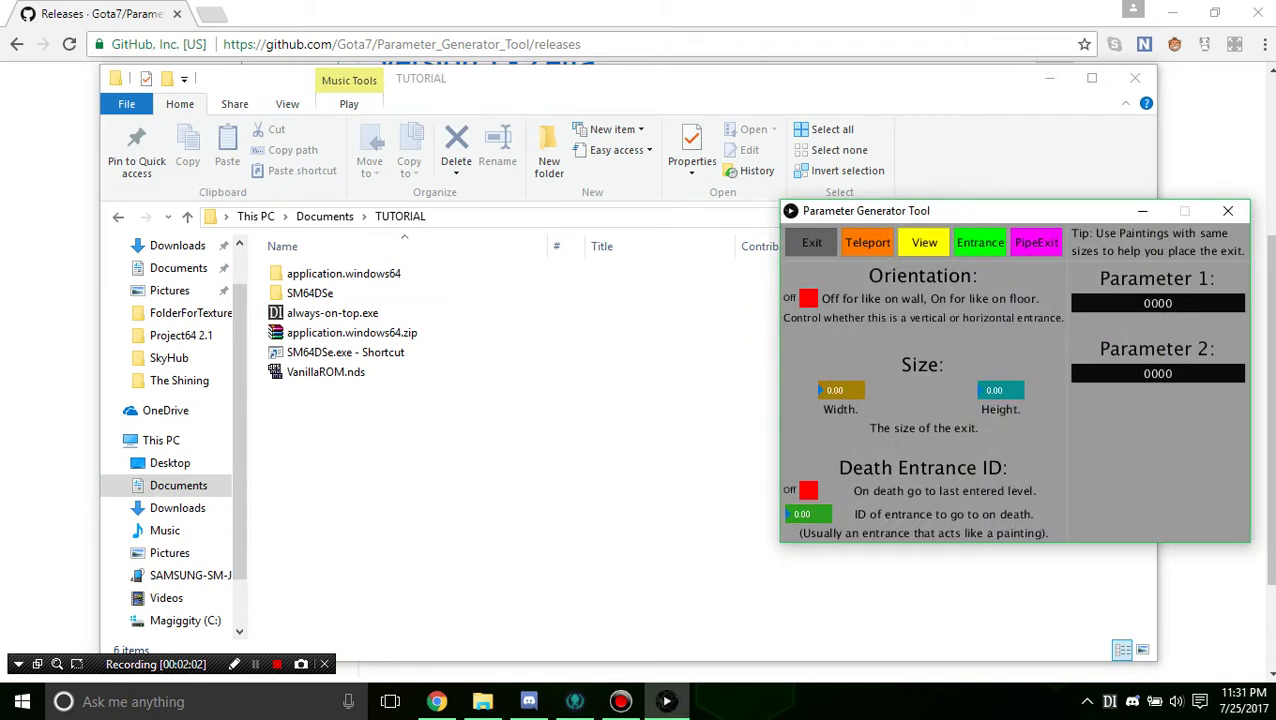
key("alt+Tab")
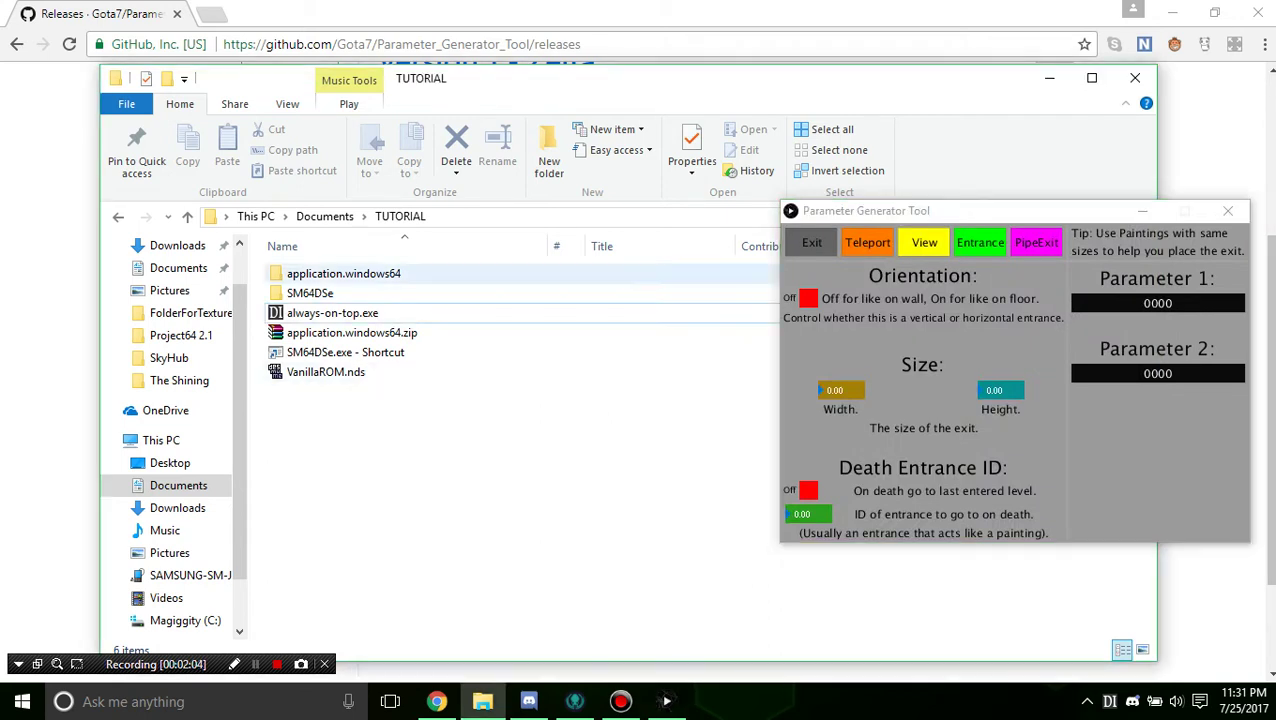
Step: Move the TUTORIAL folder window up slightly and launch SM64DSe from its shortcut there
left_click_drag(560, 78, 563, 55)
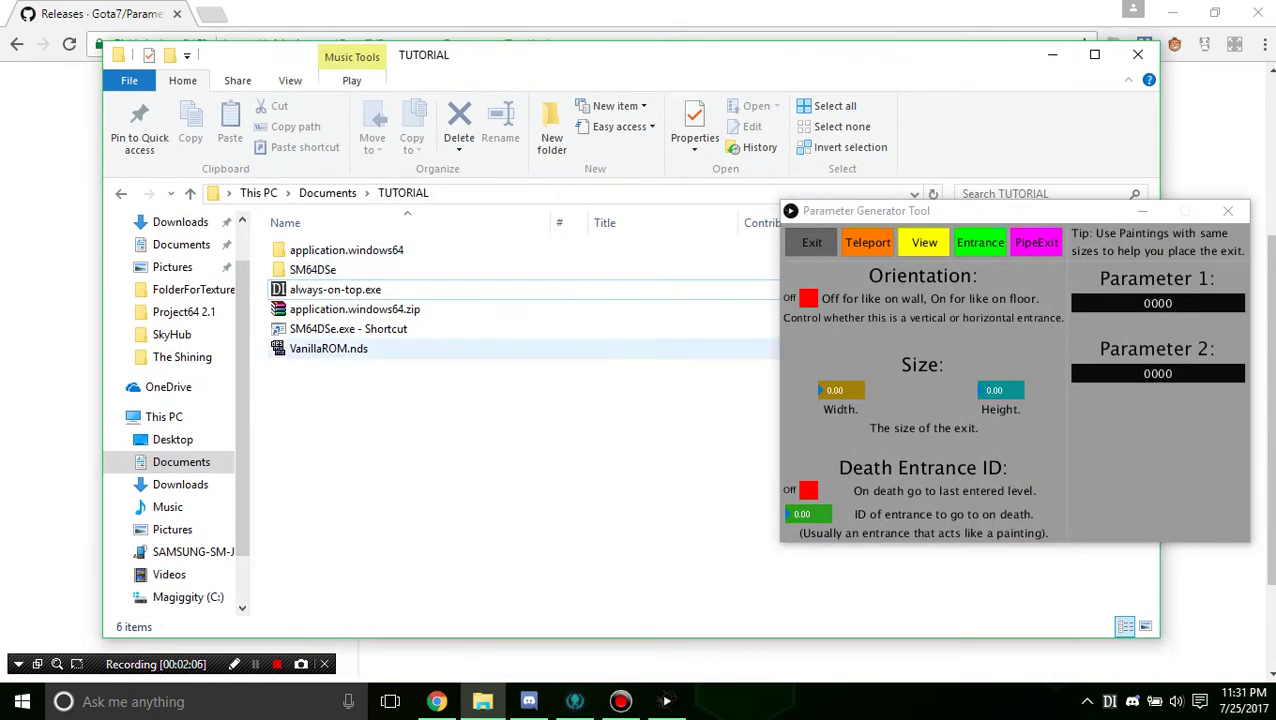
left_click(348, 329)
double_click(350, 329)
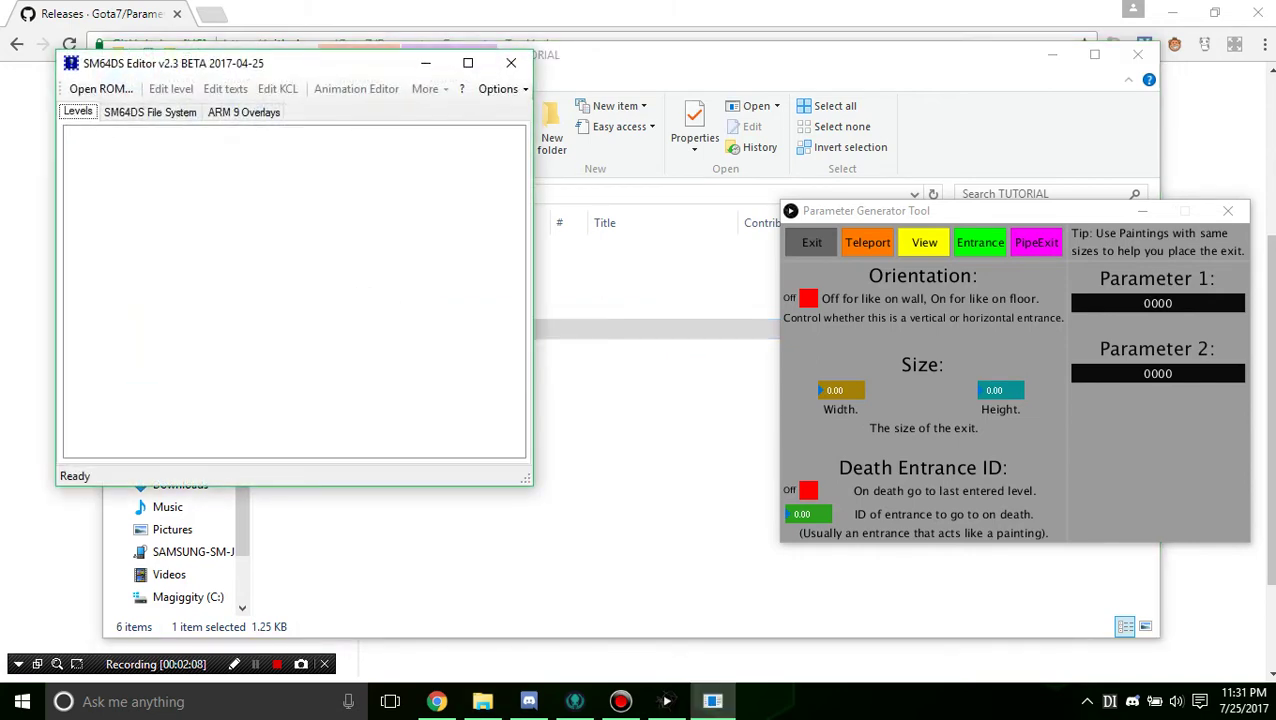
Step: Open the ROM VanillaROM.nds from the TUTORIAL folder in Documents
left_click(100, 88)
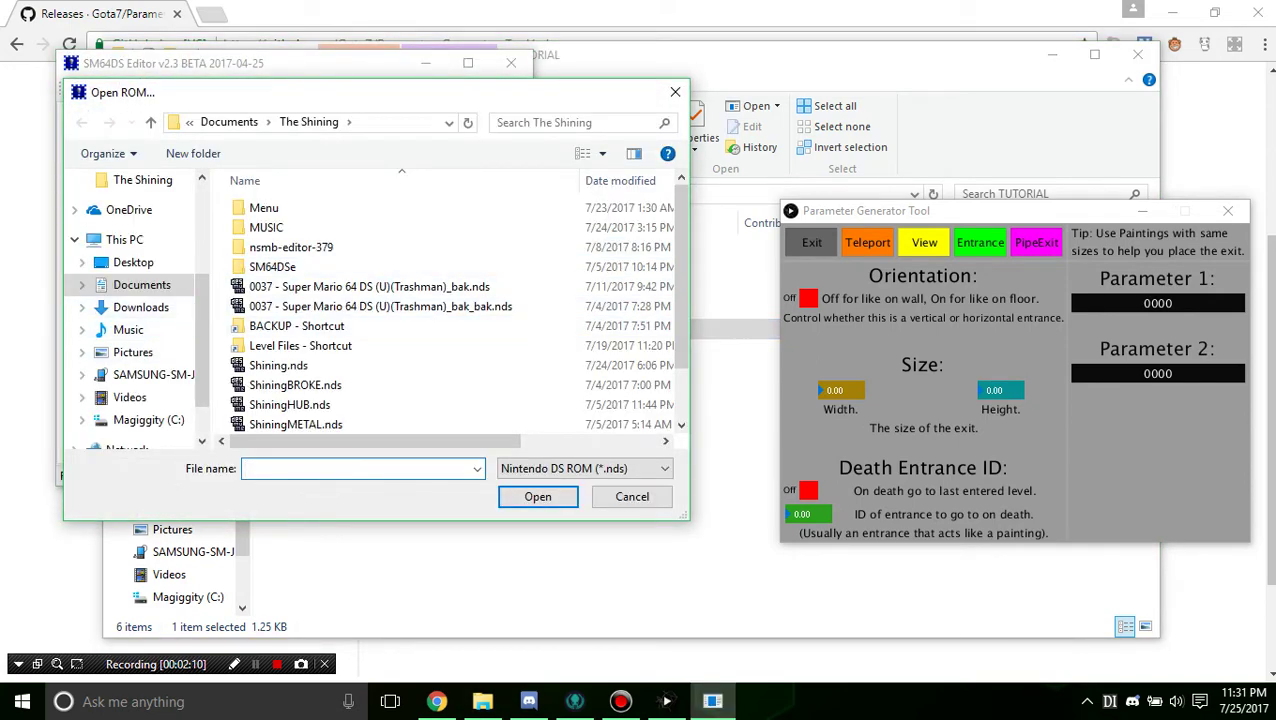
scroll(400, 300, "down", 1)
left_click(229, 122)
double_click(276, 344)
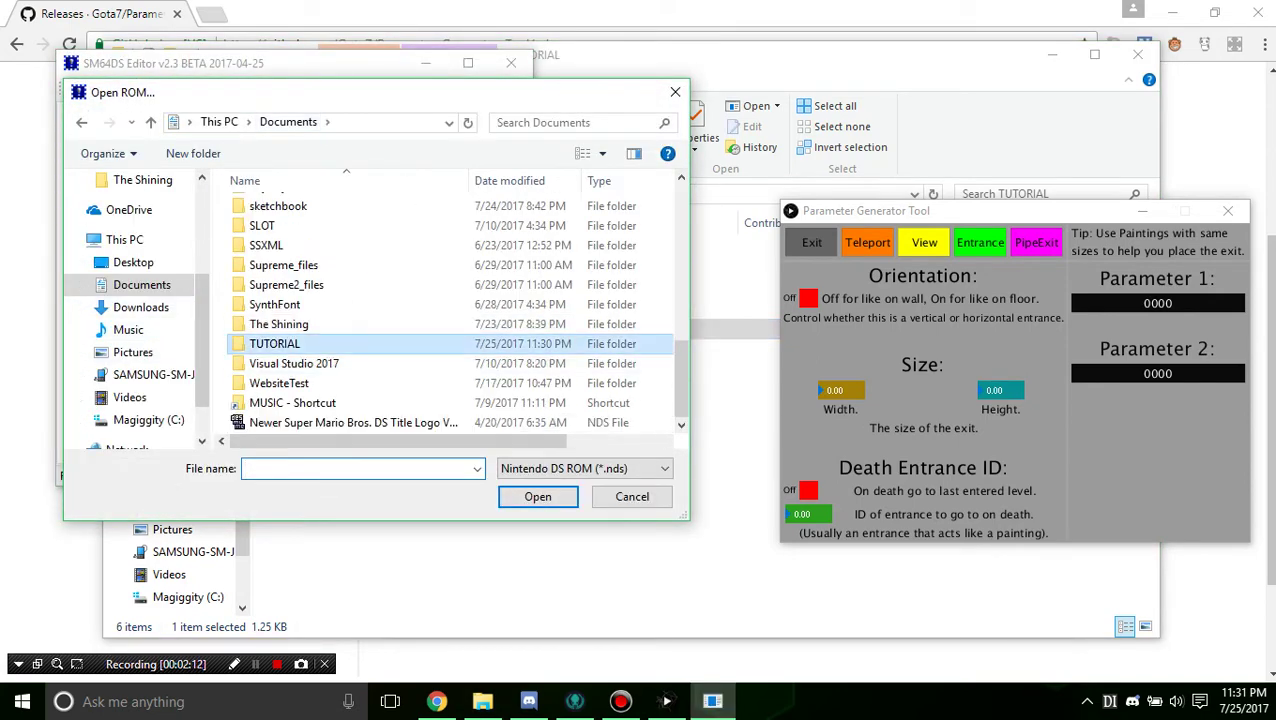
left_click(276, 228)
double_click(288, 247)
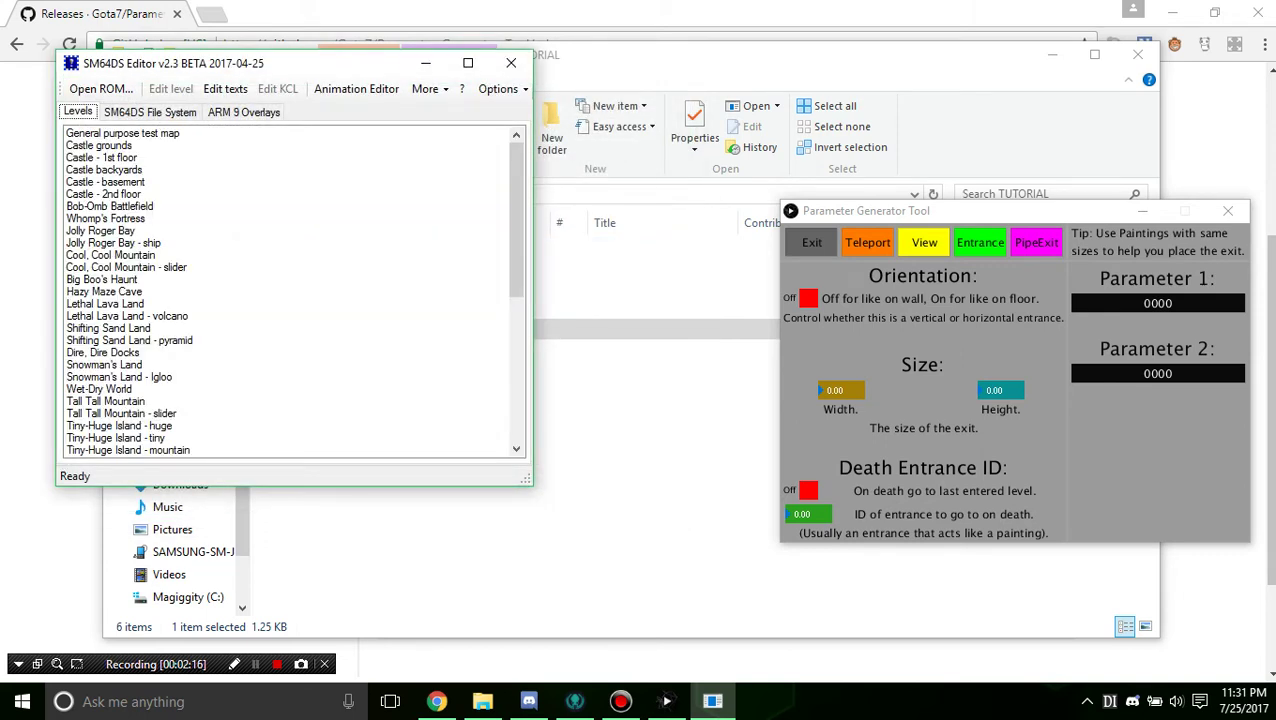
Step: Open Bob-Omb Battlefield in a maximized level editor, with the Parameter Generator Tool moved aside
left_click(110, 206)
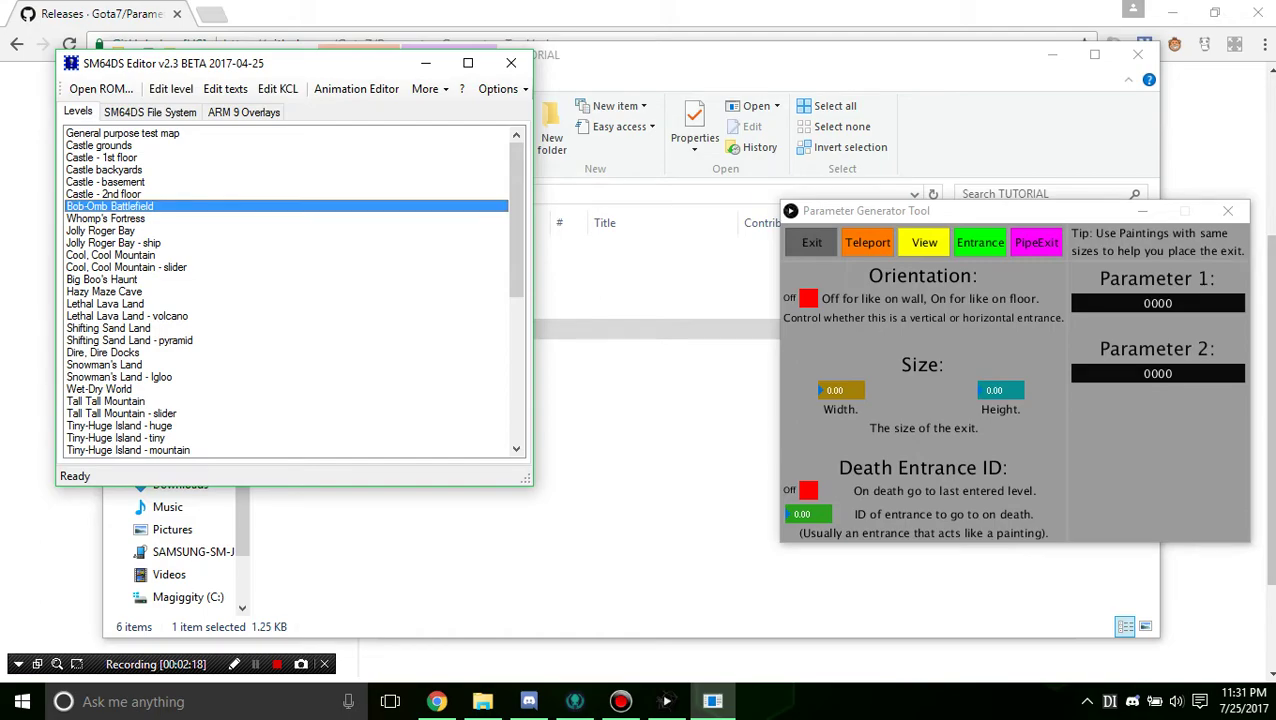
left_click_drag(858, 213, 888, 354)
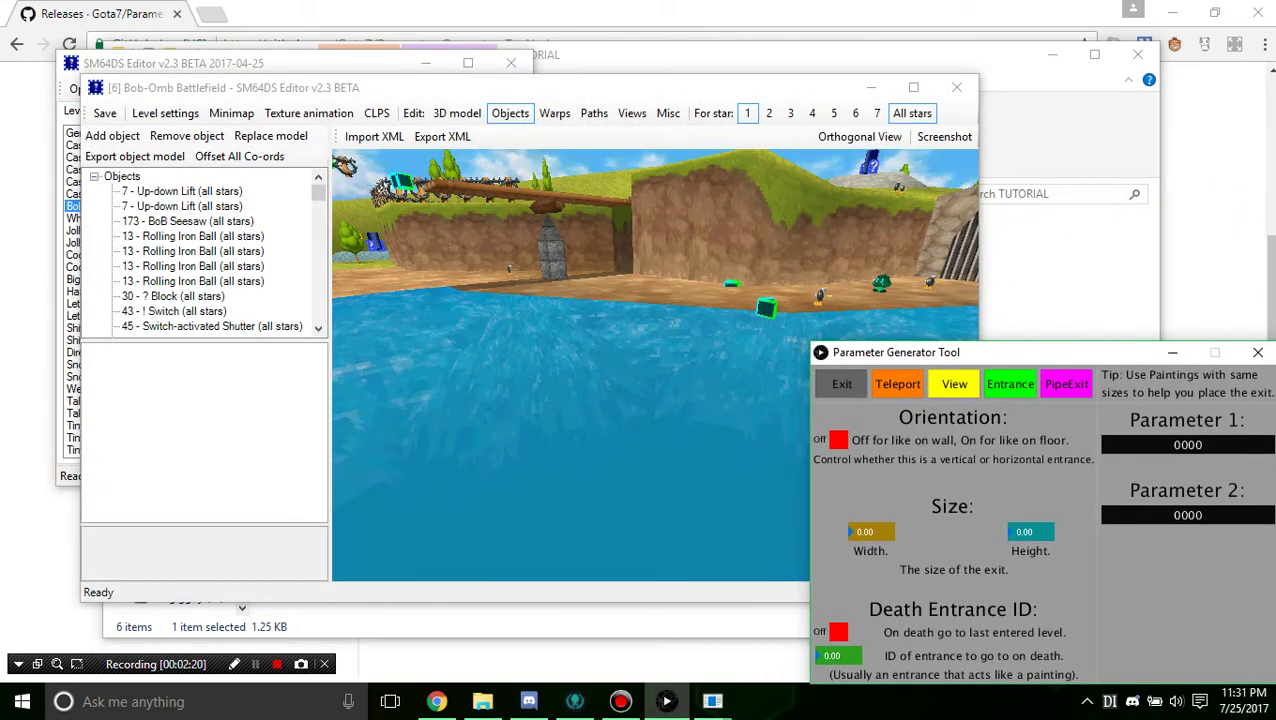
left_click(913, 87)
Step: Add a 42 - Painting object and place it against the brown rock wall below the fence
scroll(700, 320, "up", 15)
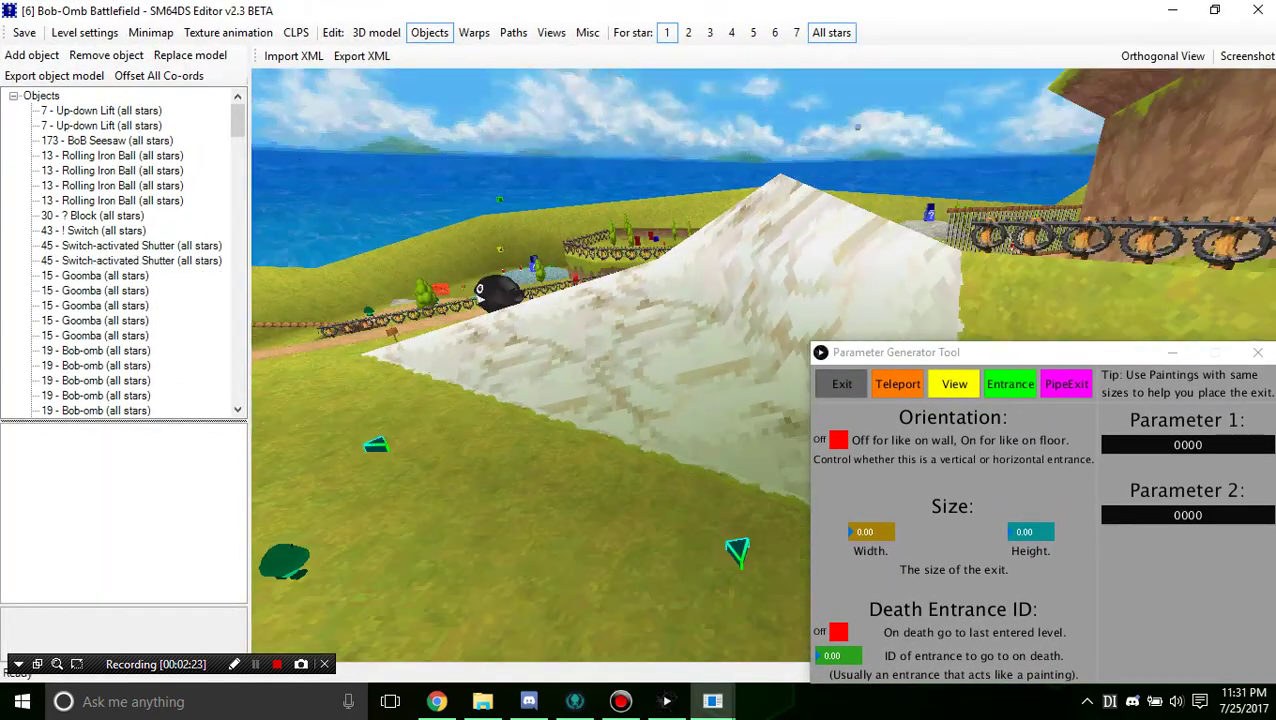
right_click_drag(530, 330, 710, 345)
right_click_drag(954, 250, 690, 310)
mouse_move(812, 360)
left_mouse_down()
mouse_move(790, 332)
mouse_move(810, 368)
left_mouse_up()
right_click_drag(560, 300, 740, 210)
scroll(740, 210, "up", 4)
right_click_drag(600, 300, 740, 290)
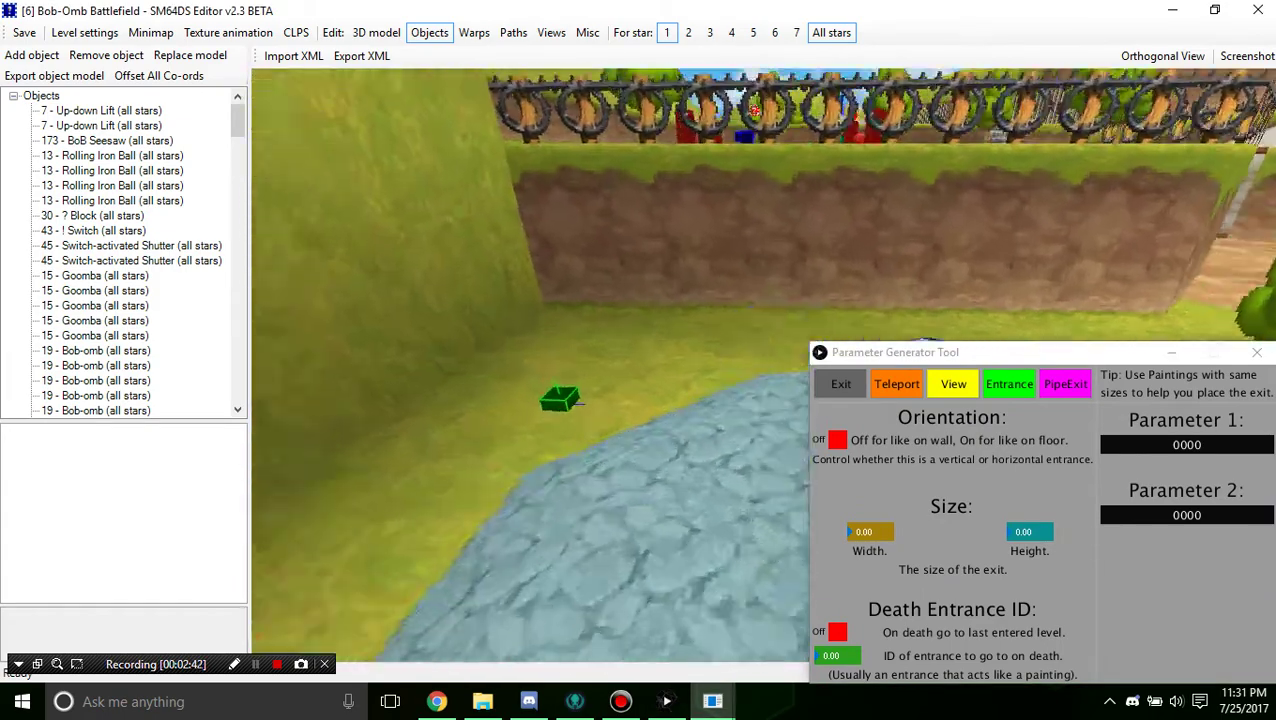
scroll(740, 290, "up", 4)
right_click_drag(600, 350, 490, 270)
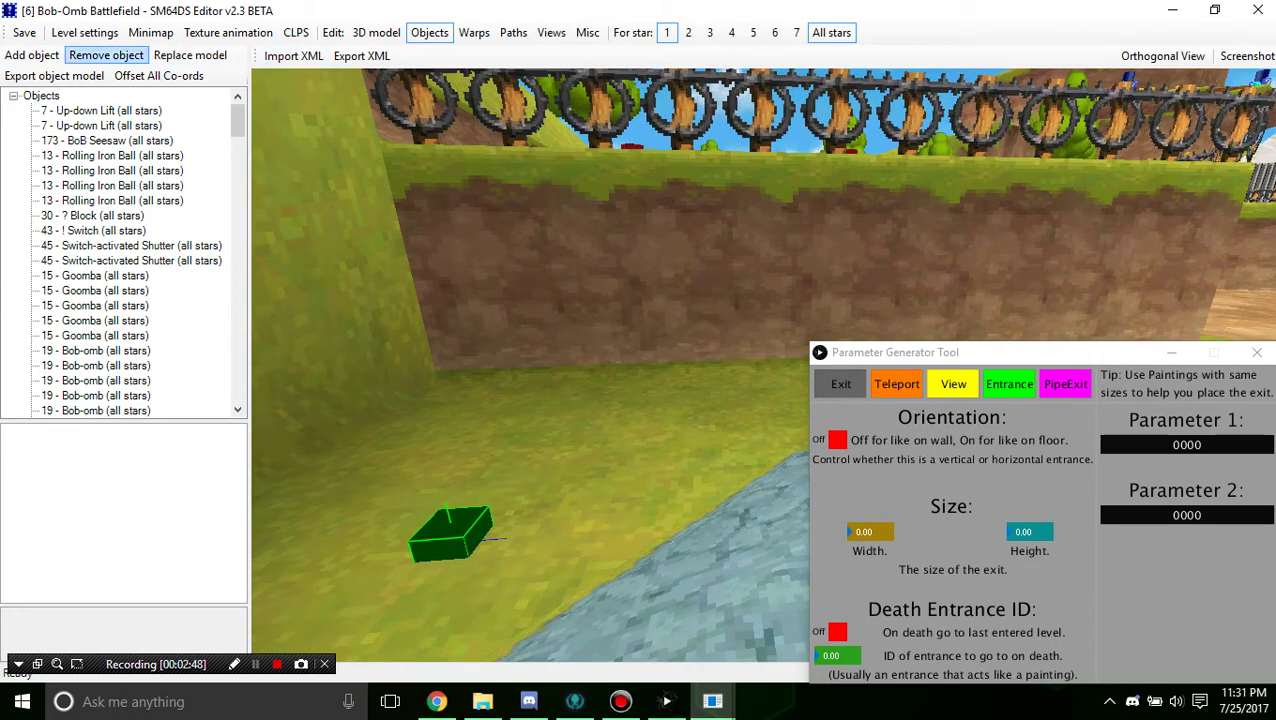
left_click(31, 55)
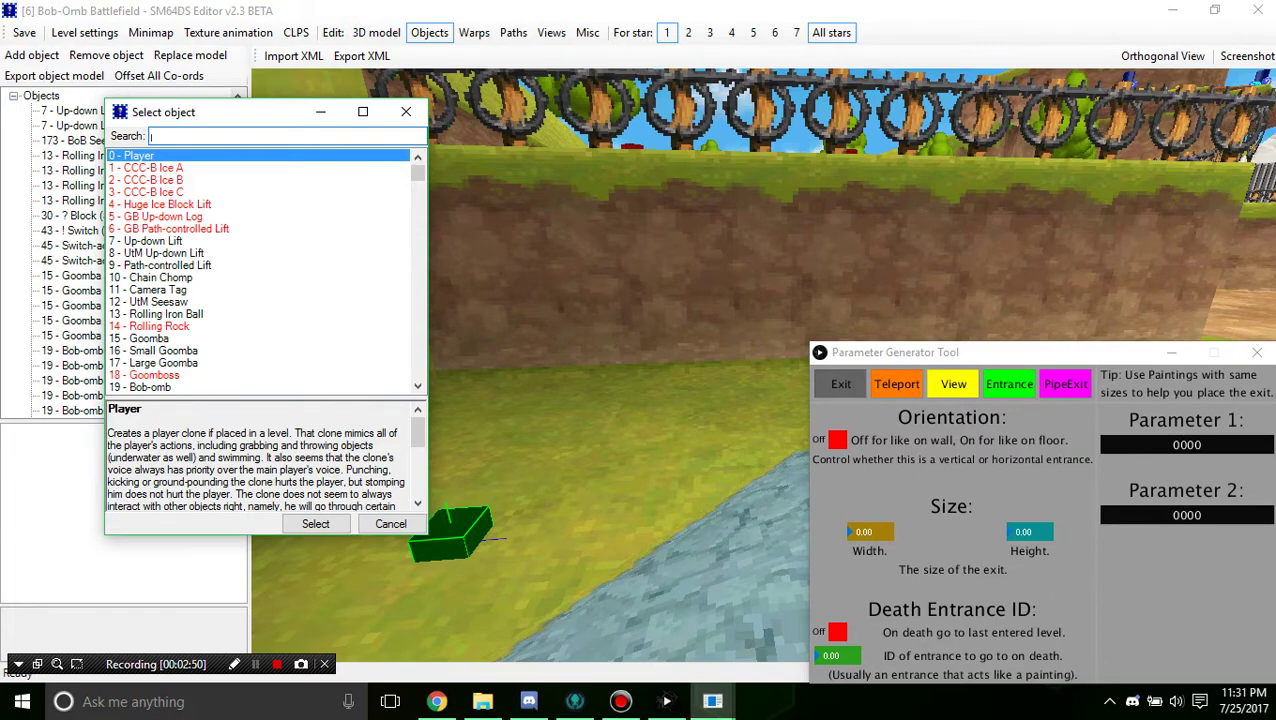
type("paint")
left_click(138, 156)
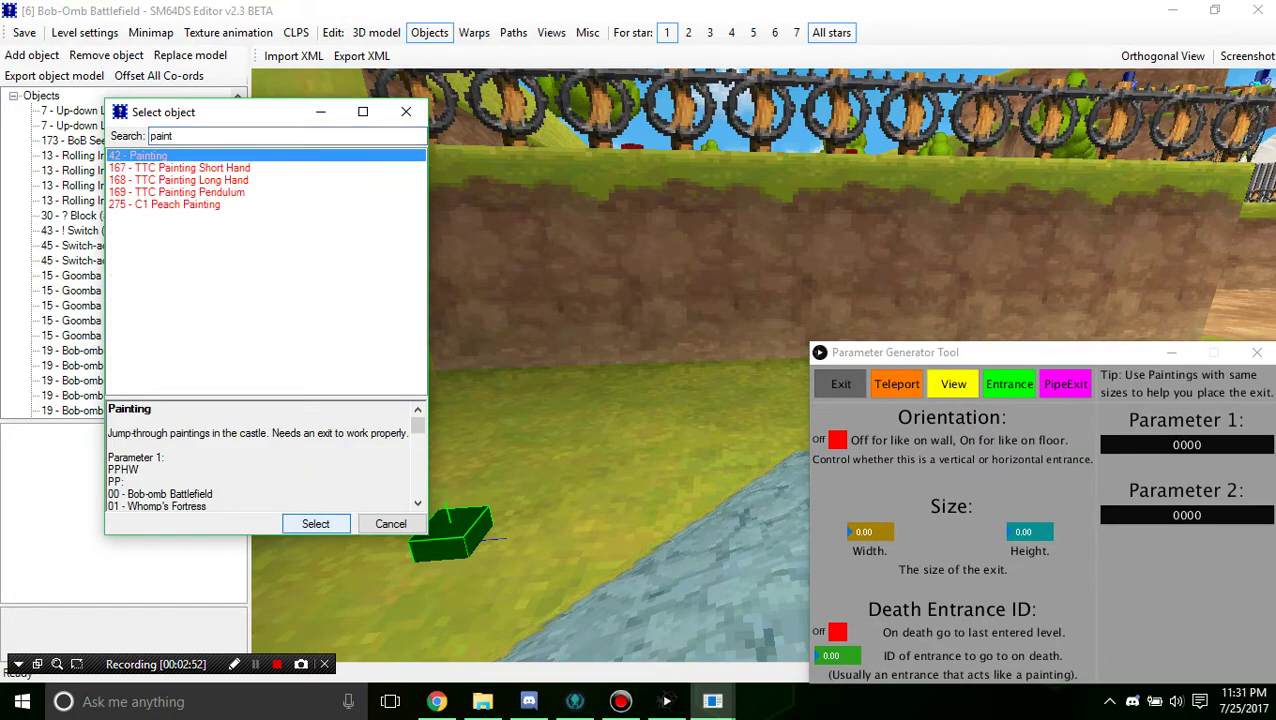
left_click(316, 524)
left_click(570, 374)
left_click_drag(569, 363, 614, 317)
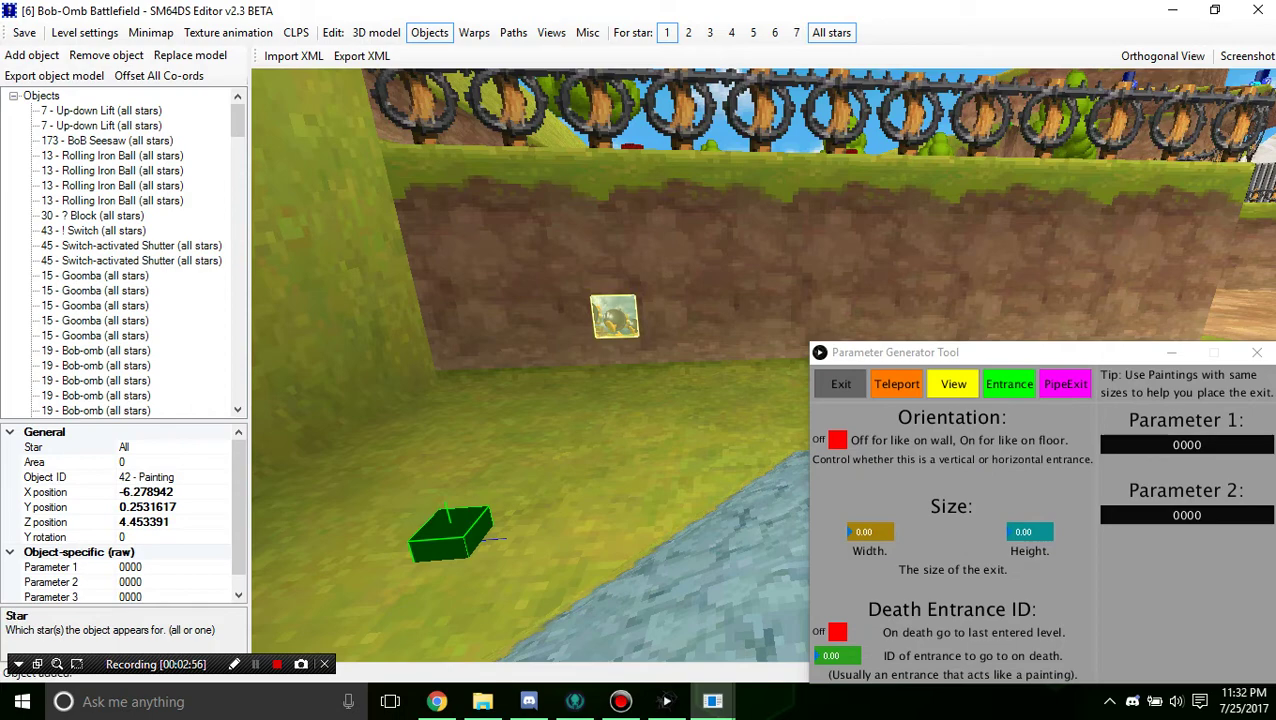
Step: Try 01FF as the painting's Parameter 1 and replace it with 0133
left_click(125, 567)
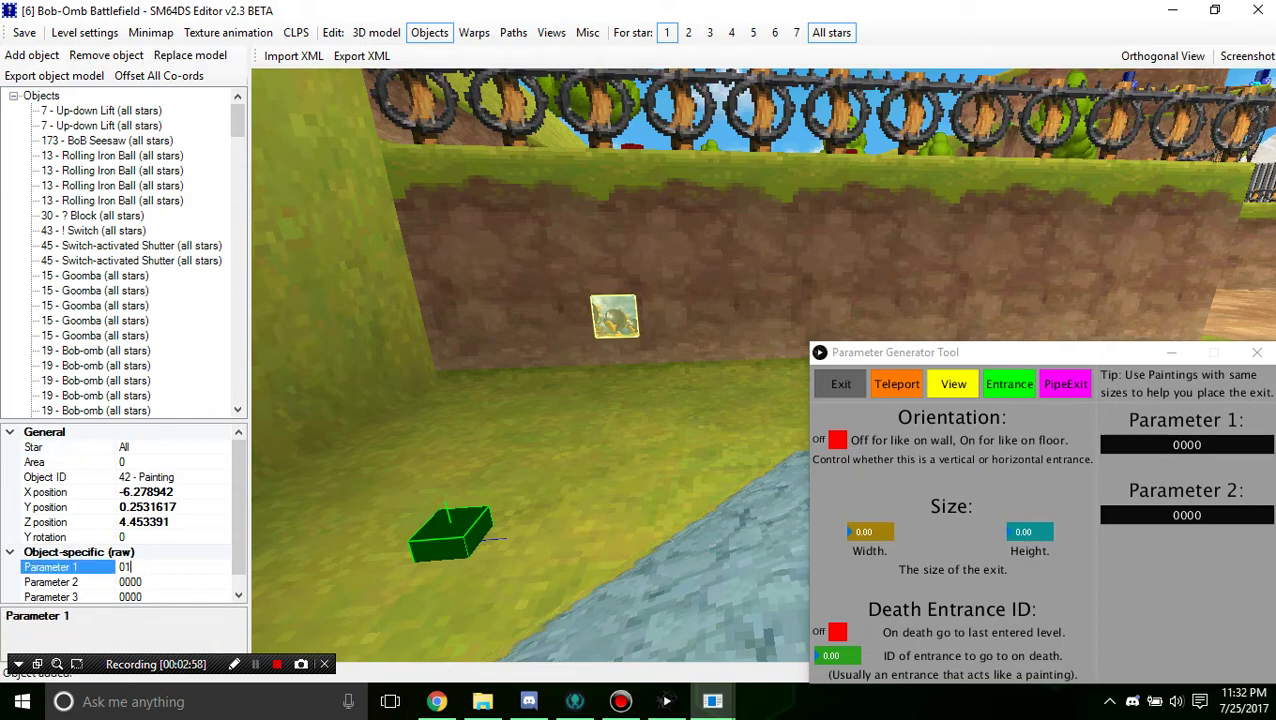
type("01FF")
key("Return")
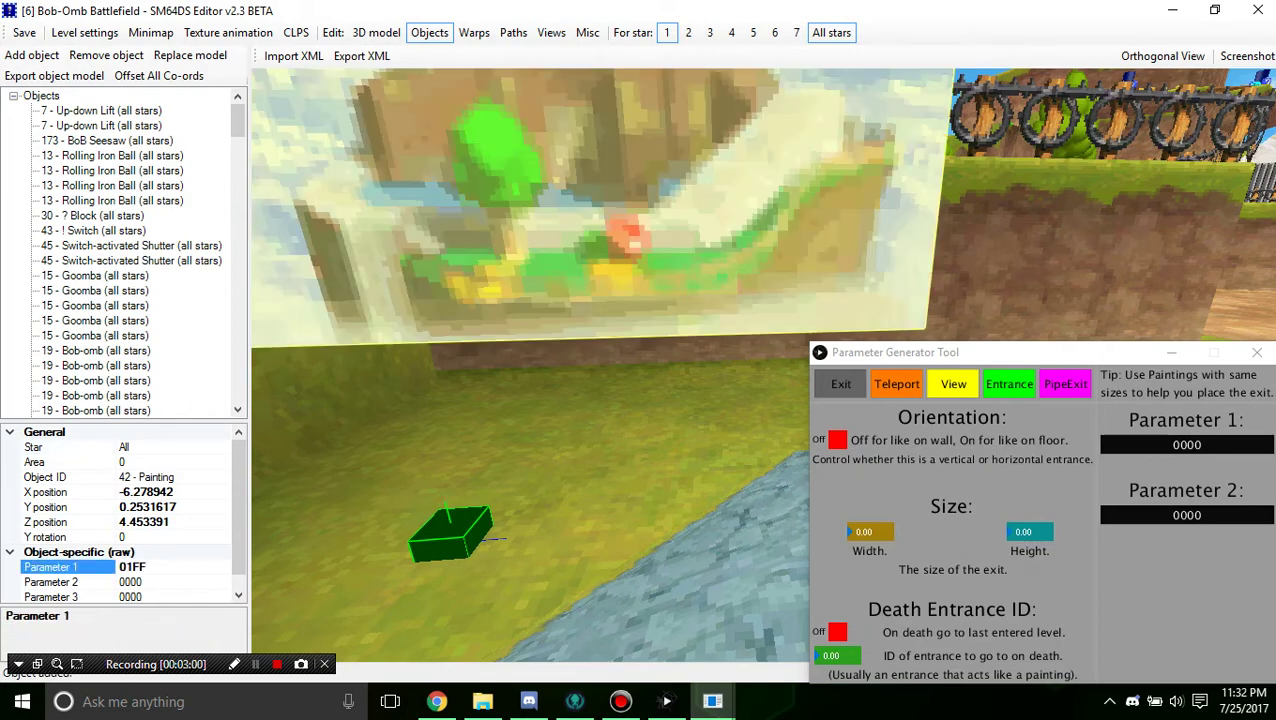
key("shift+Left")
type("33")
key("Return")
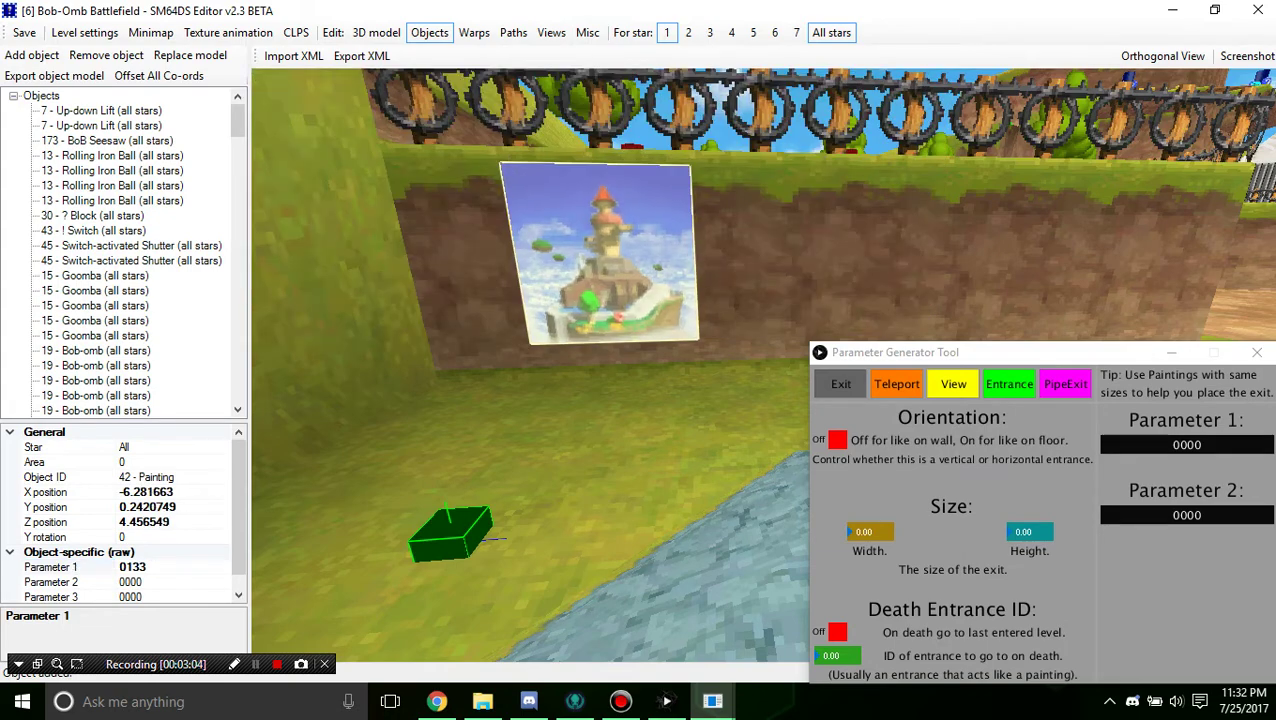
Step: Push the painting back towards the rock wall and adjust its gap to the wall from a side view
scroll(645, 246, "up", 5)
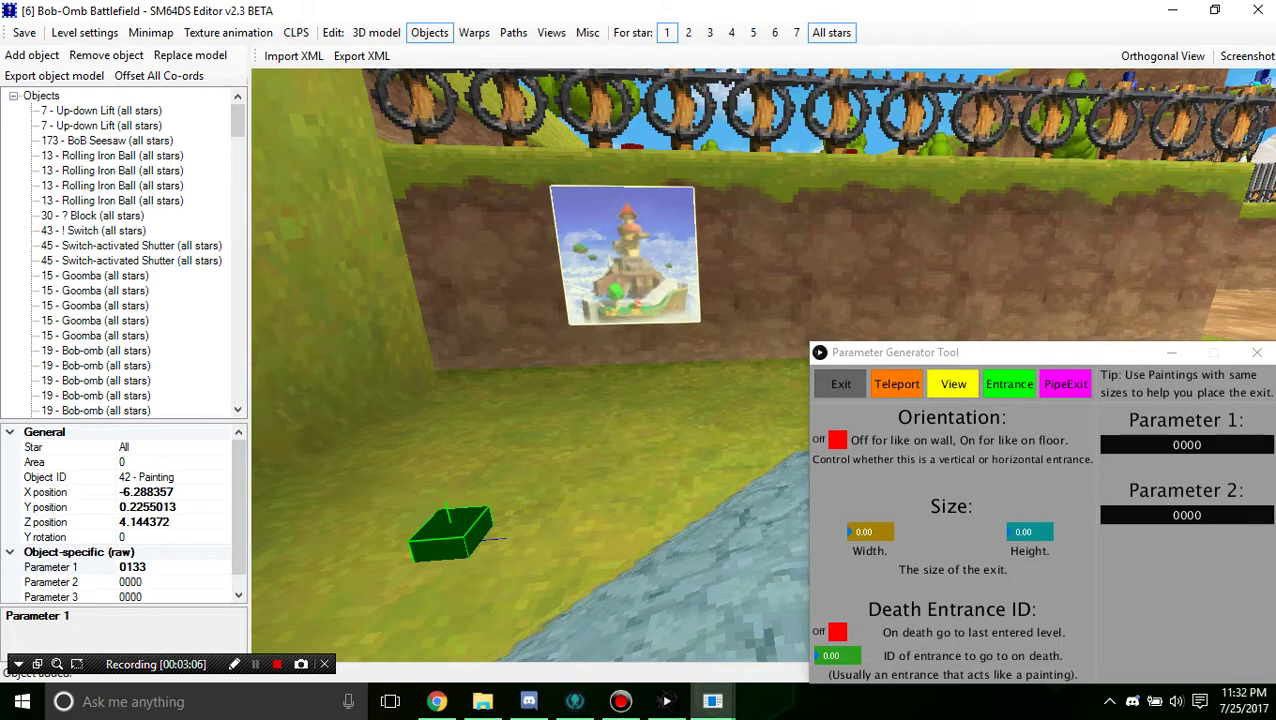
scroll(632, 252, "up", 2)
scroll(632, 252, "down", 1)
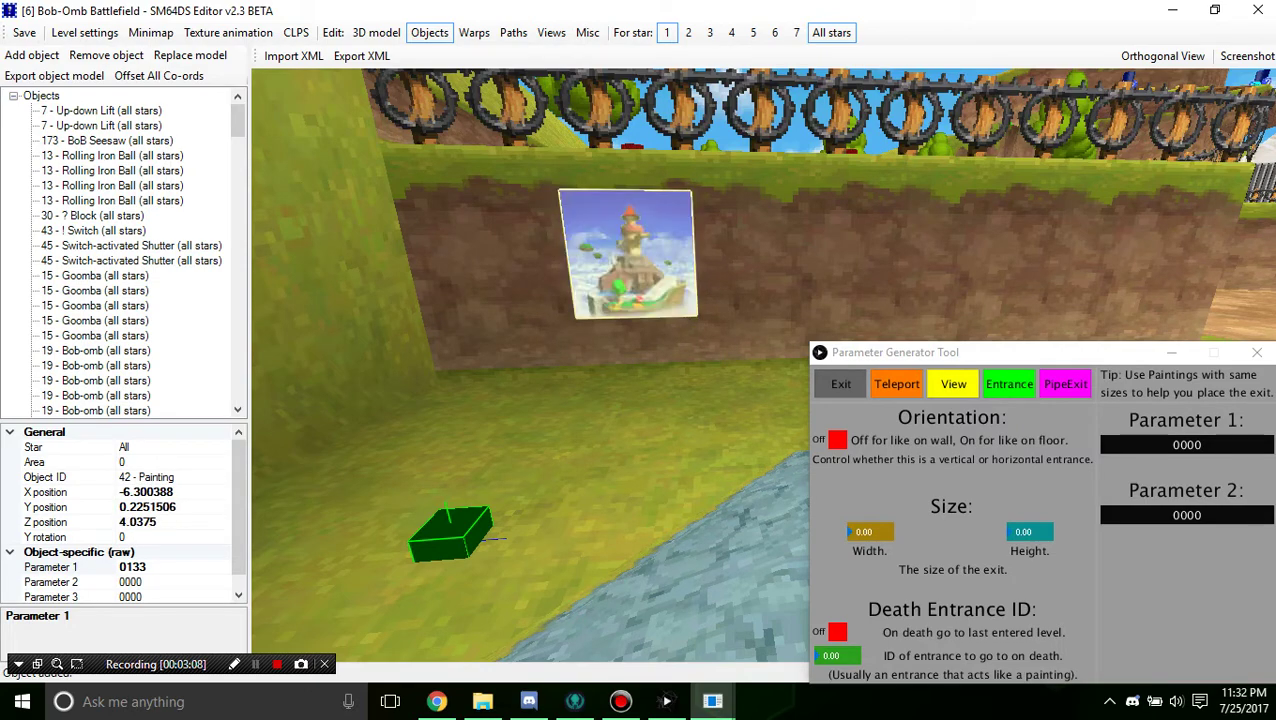
left_click(640, 410)
right_click_drag(640, 410, 480, 440)
left_click_drag(480, 440, 640, 430)
right_click_drag(640, 430, 520, 440)
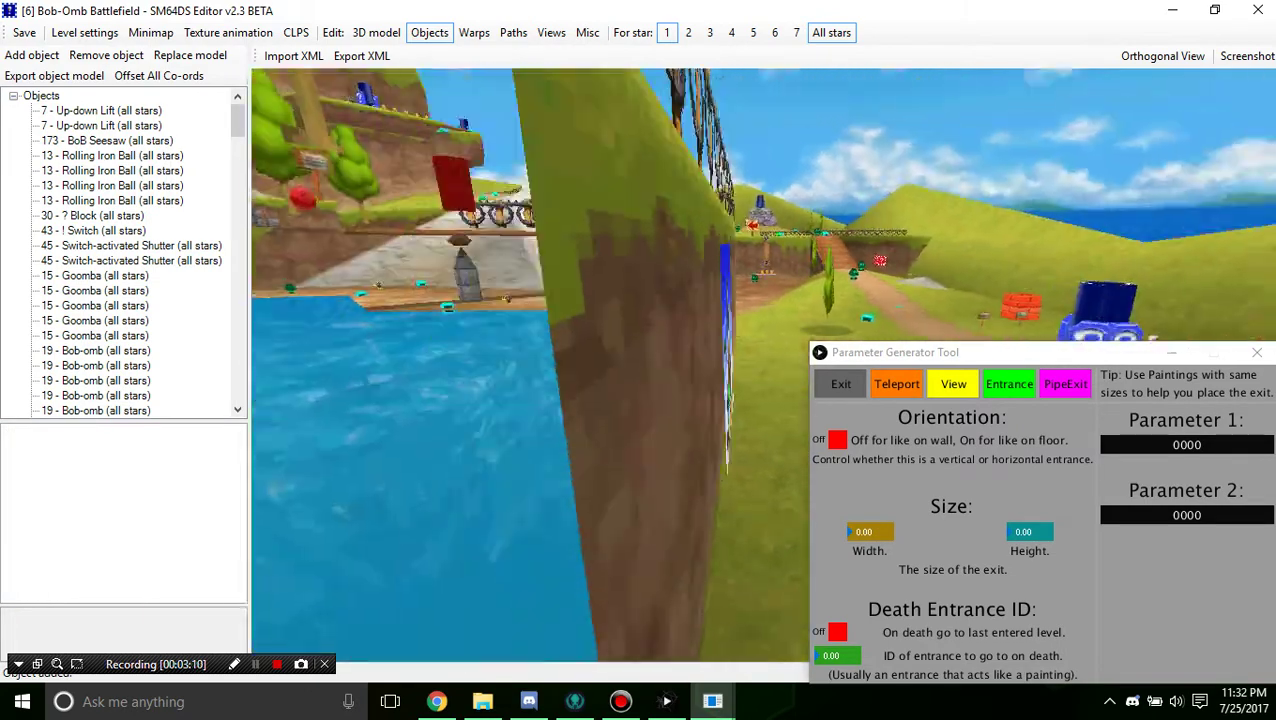
left_click_drag(520, 440, 540, 465)
right_click_drag(640, 430, 614, 448)
scroll(640, 430, "up", 1)
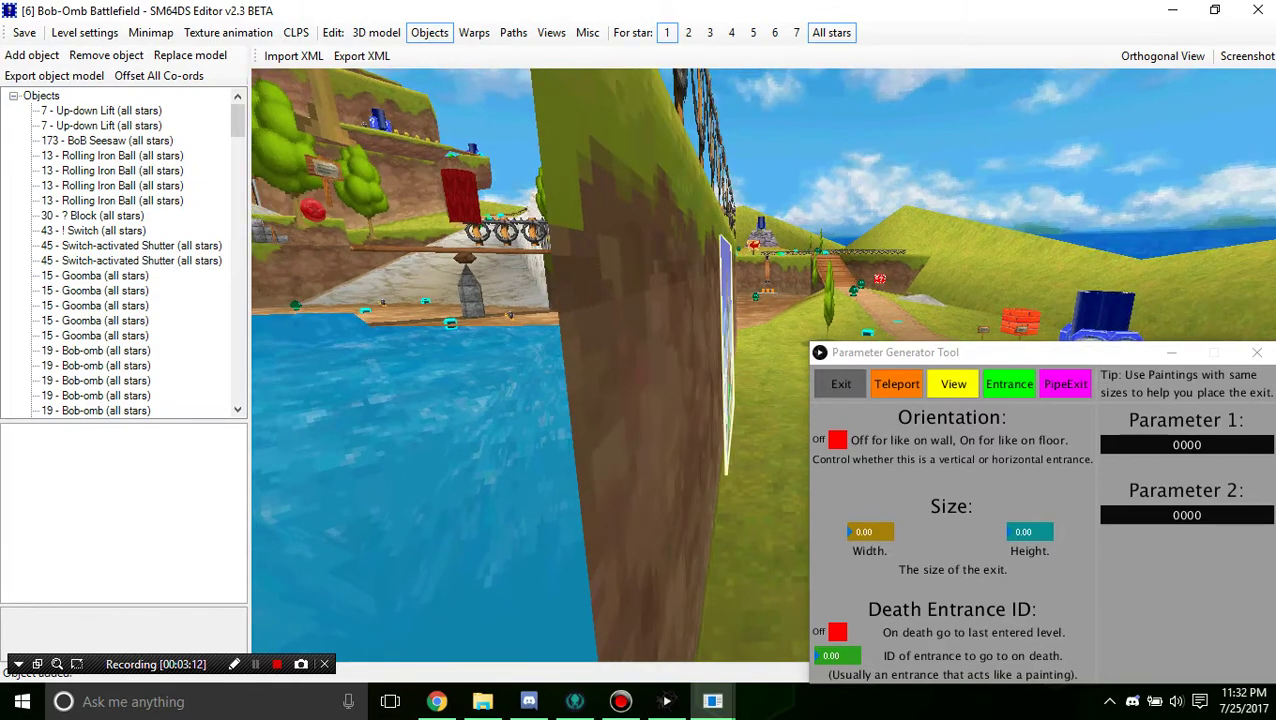
scroll(700, 400, "down", 1)
mouse_move(700, 420)
left_mouse_down()
mouse_move(684, 420)
mouse_move(721, 400)
mouse_move(706, 400)
left_mouse_up()
left_click(640, 420)
Step: Switch to editing warps and place a new exit at the lower edge of the painting
mouse_move(640, 420)
right_mouse_down()
mouse_move(520, 460)
mouse_move(400, 425)
right_mouse_up()
scroll(700, 335, "down", 3)
right_click_drag(920, 330, 790, 325)
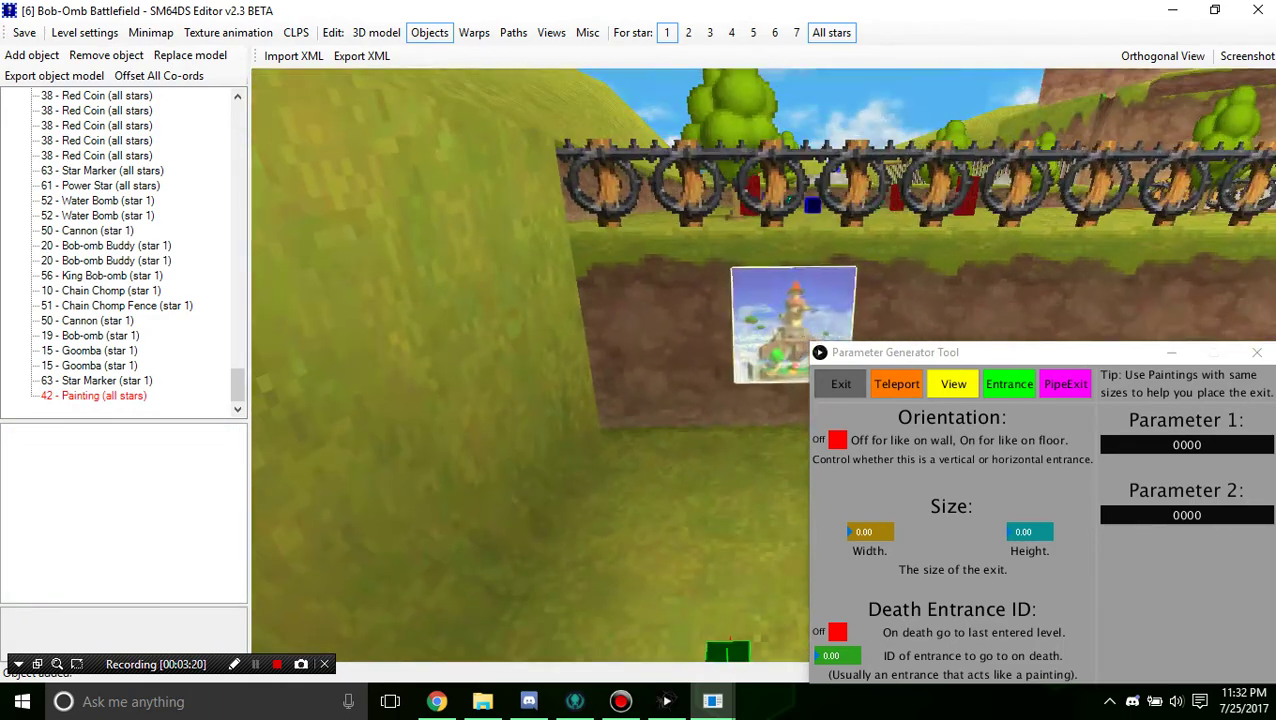
left_click_drag(790, 325, 605, 325)
scroll(605, 325, "up", 1)
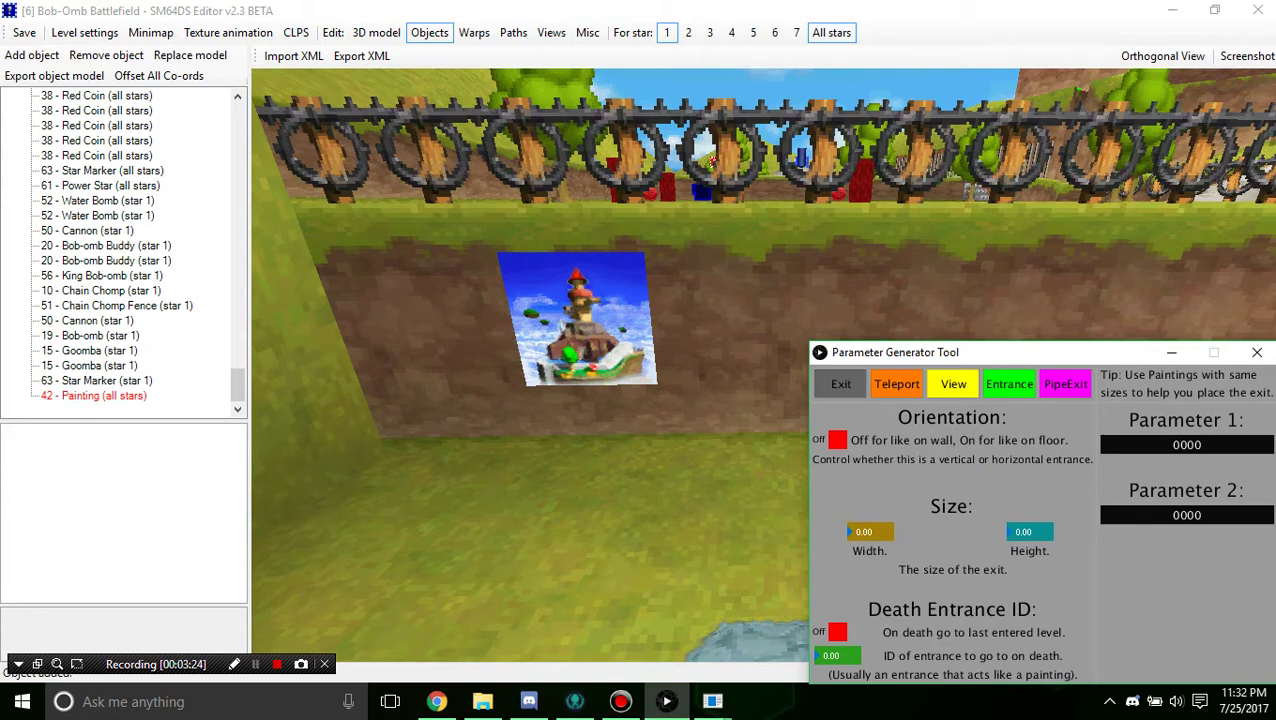
left_click(474, 33)
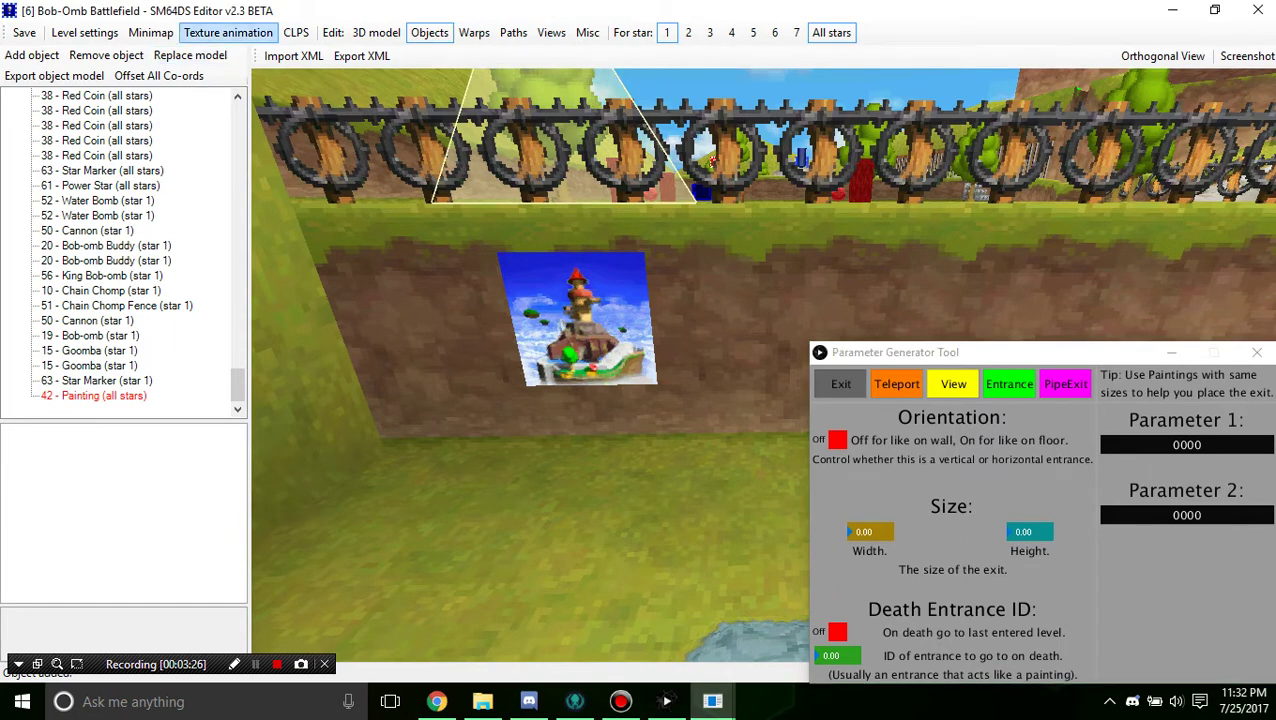
left_click(473, 32)
left_click(30, 55)
left_click(30, 55)
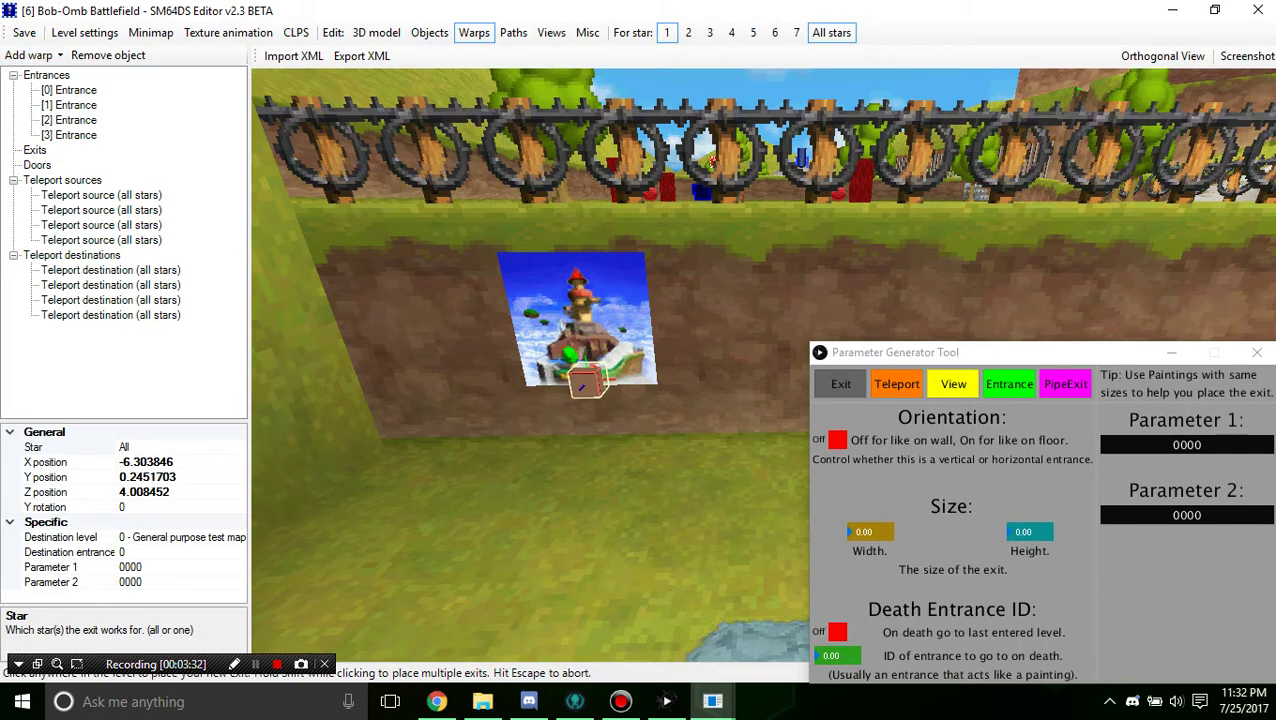
left_click(585, 385)
Step: Set the new exit's destination level to 7 - Whomp's Fortress
left_click(60, 537)
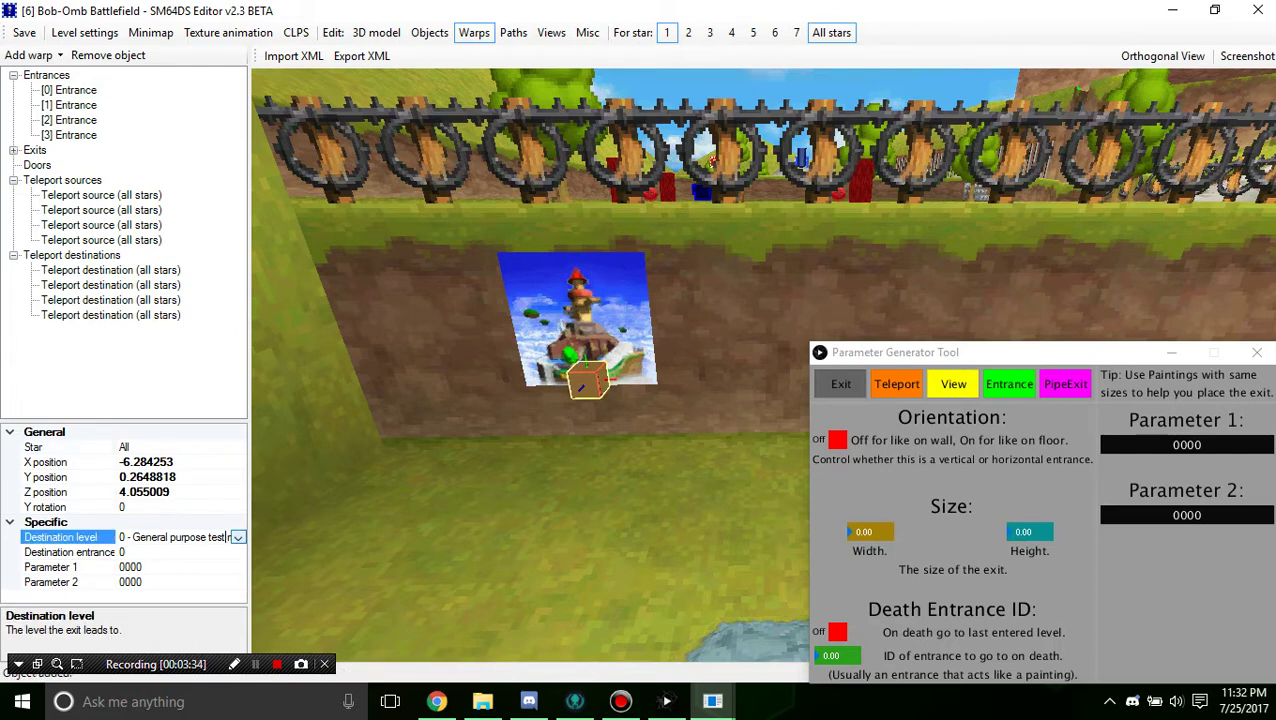
left_click(238, 537)
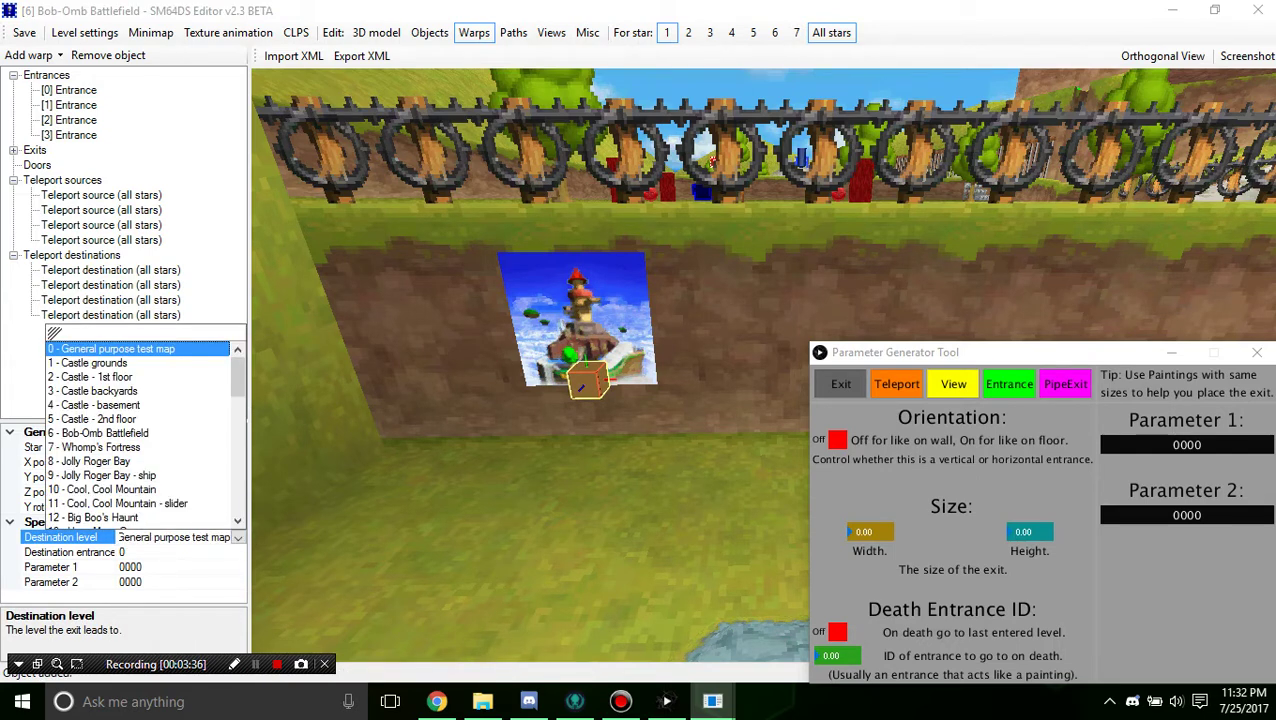
left_click(94, 447)
Step: Examine the exit's Destination entrance, Parameter 1 and Parameter 2 properties and their descriptions
left_click(69, 552)
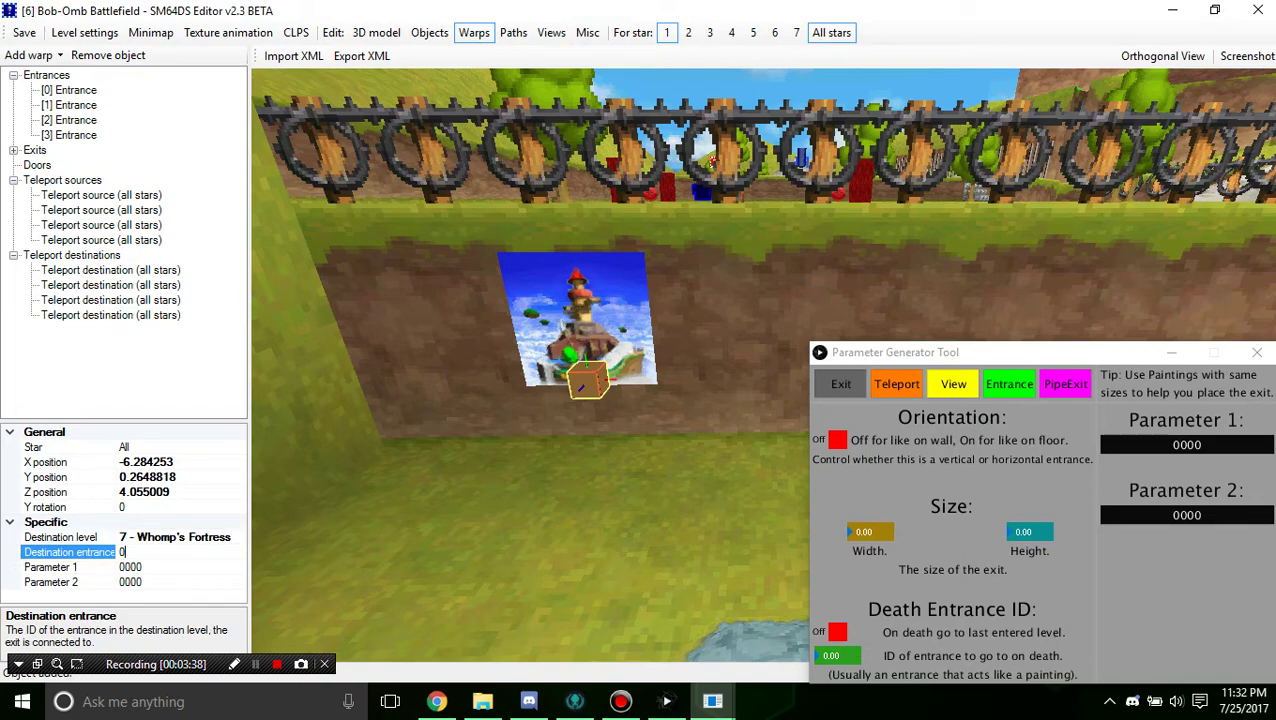
left_click(69, 567)
left_click(69, 582)
left_click(69, 567)
left_click(69, 582)
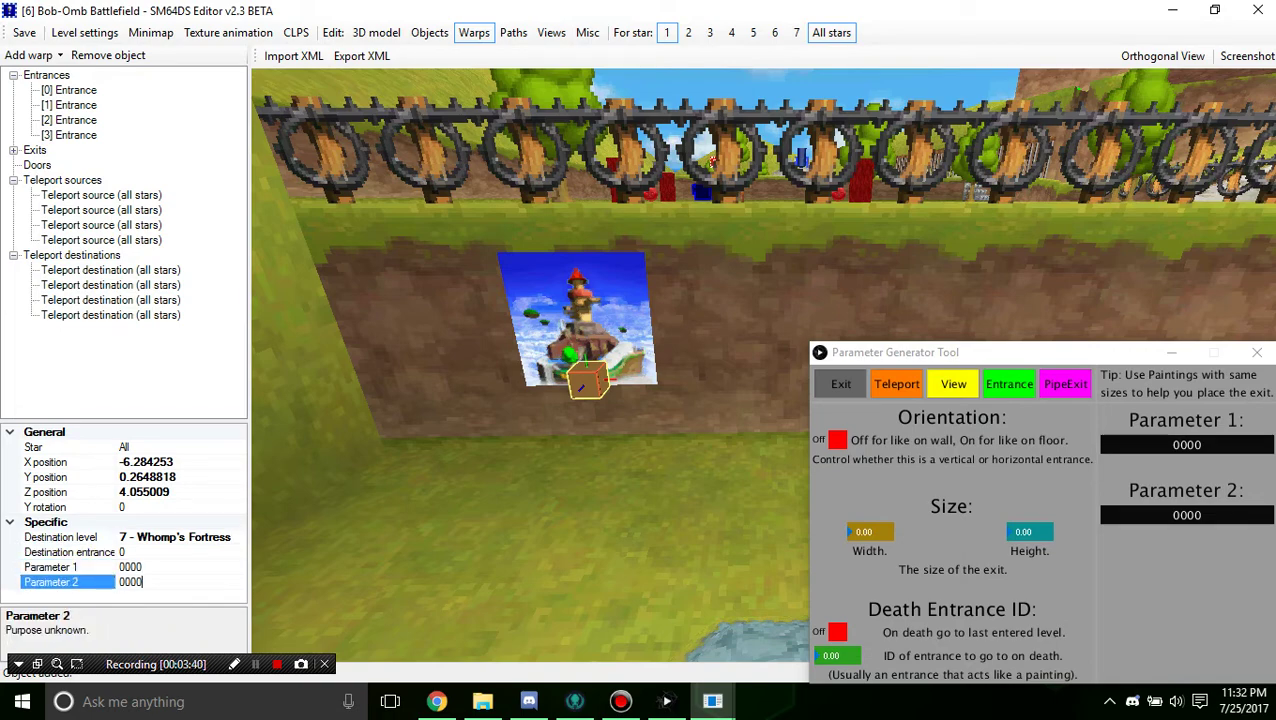
Step: Copy the painting's X position to the Whomp's Fortress exit, setting it to -6.298358
left_click(69, 567)
left_click(429, 32)
left_click(575, 315)
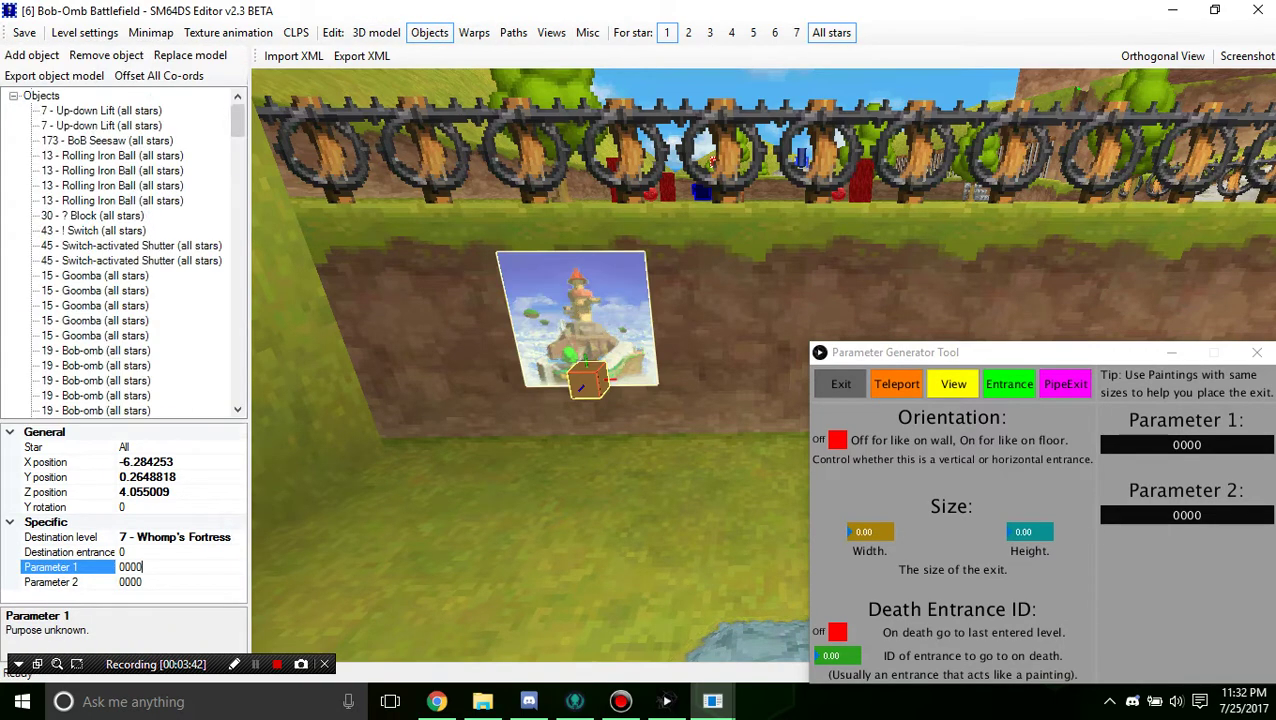
left_click(150, 492)
double_click(159, 492)
key("ctrl+c")
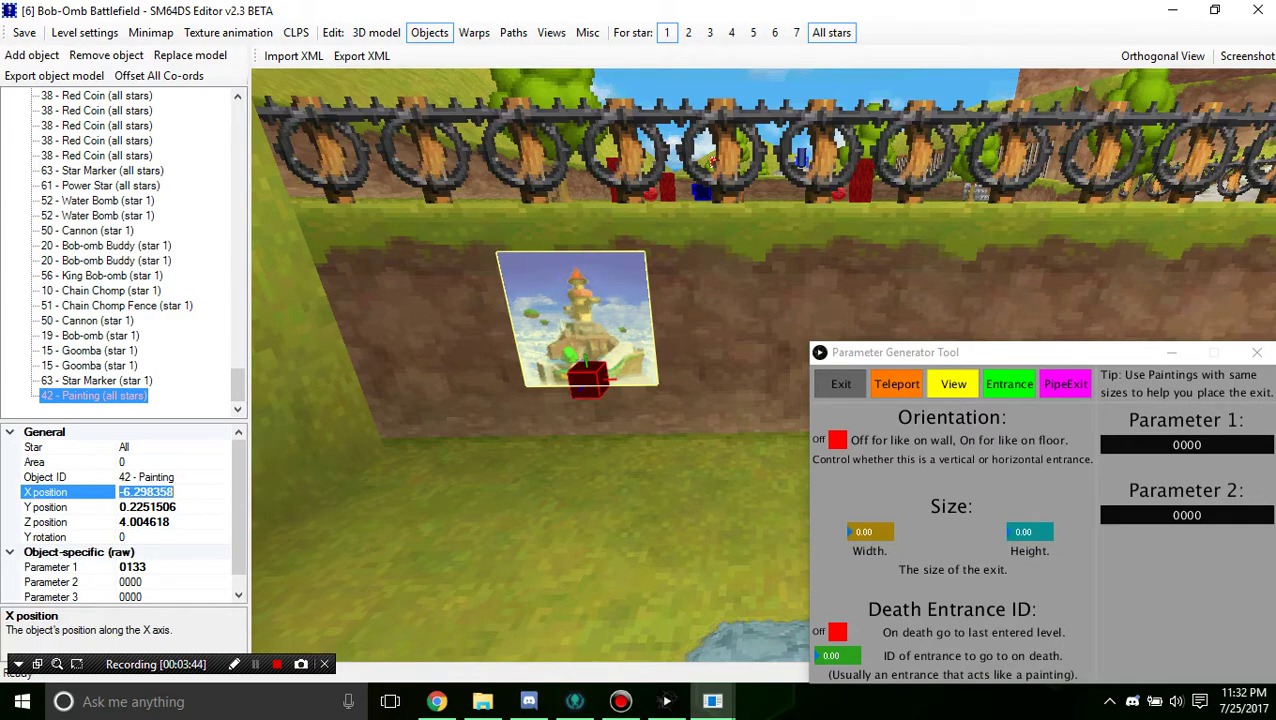
left_click(474, 32)
left_click(588, 381)
left_click(177, 462)
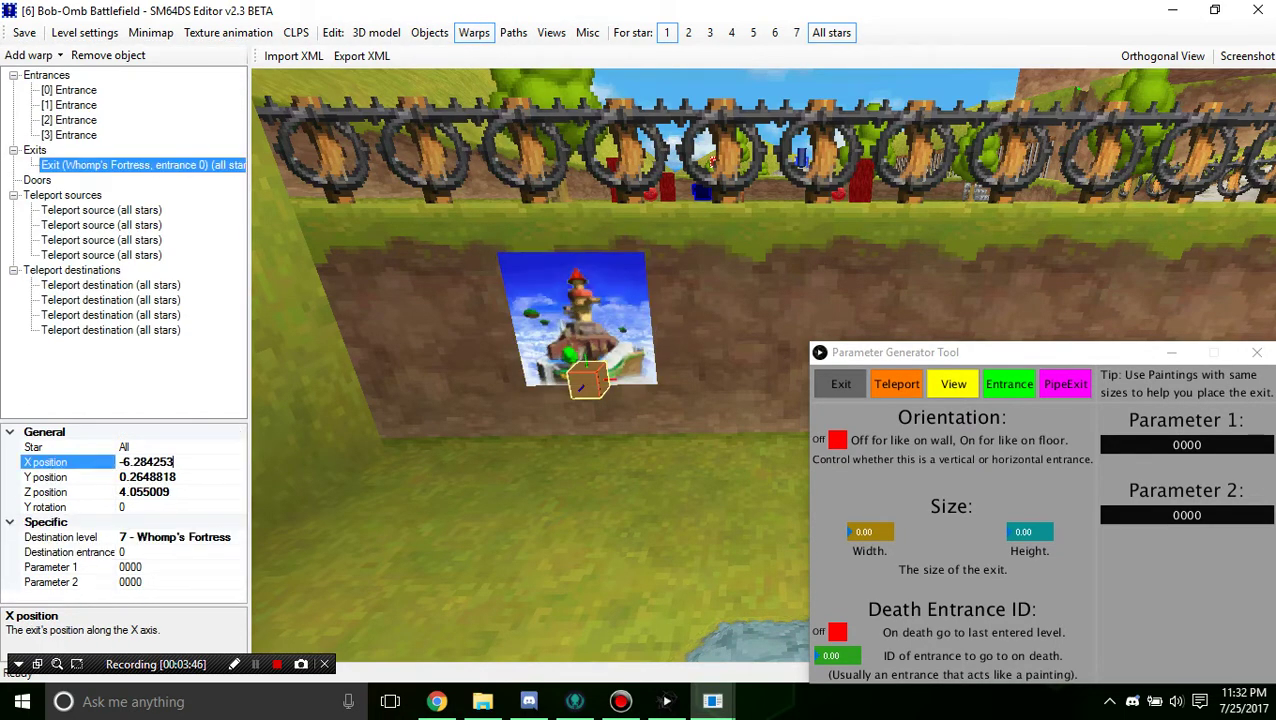
key("ctrl+a")
key("ctrl+v")
key("Return")
Step: Copy the painting's Y position to the Whomp's Fortress exit, setting it to 0.2251506
left_click(429, 32)
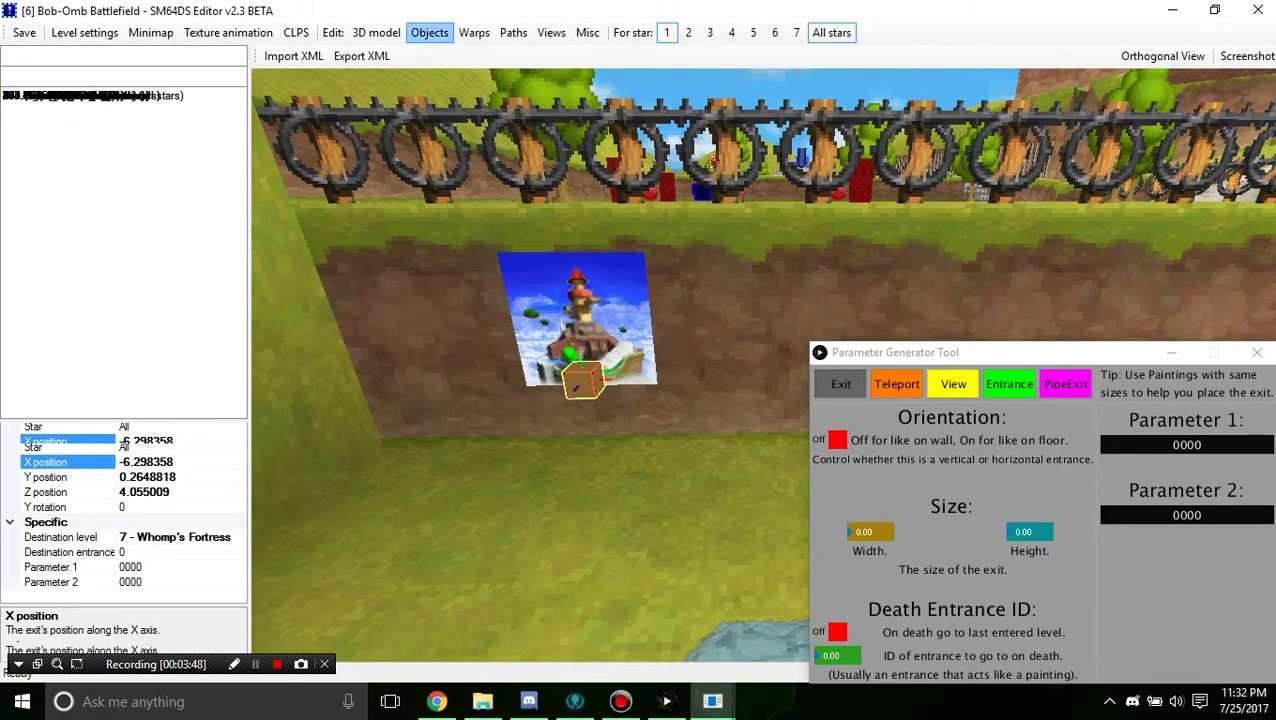
double_click(66, 492)
key("ctrl+c")
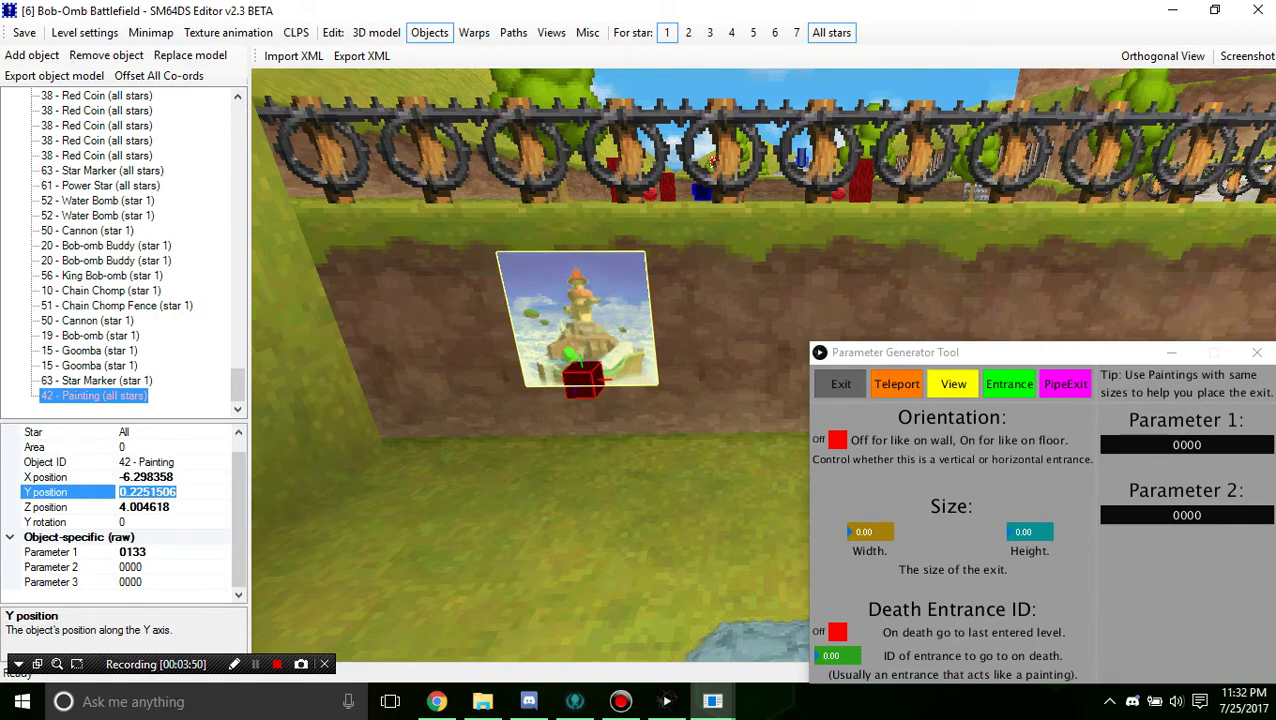
left_click(474, 32)
left_click(142, 164)
left_click(144, 492)
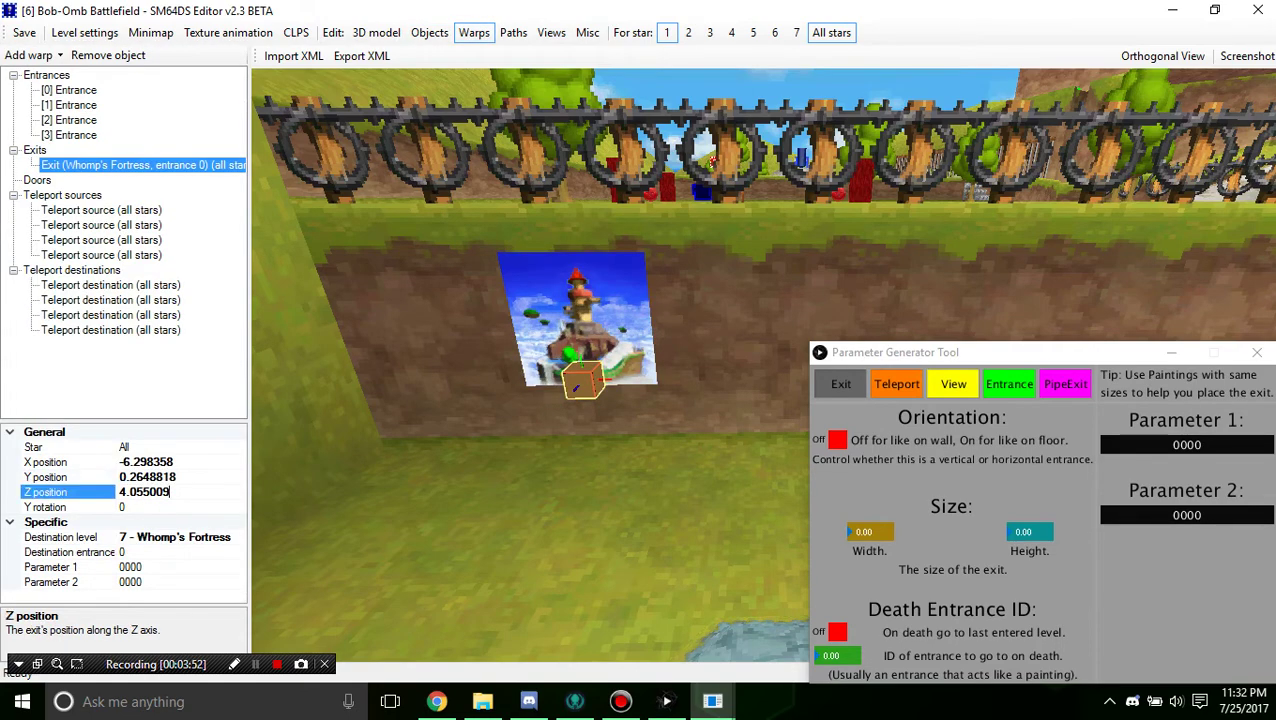
double_click(66, 477)
key("ctrl+v")
key("Return")
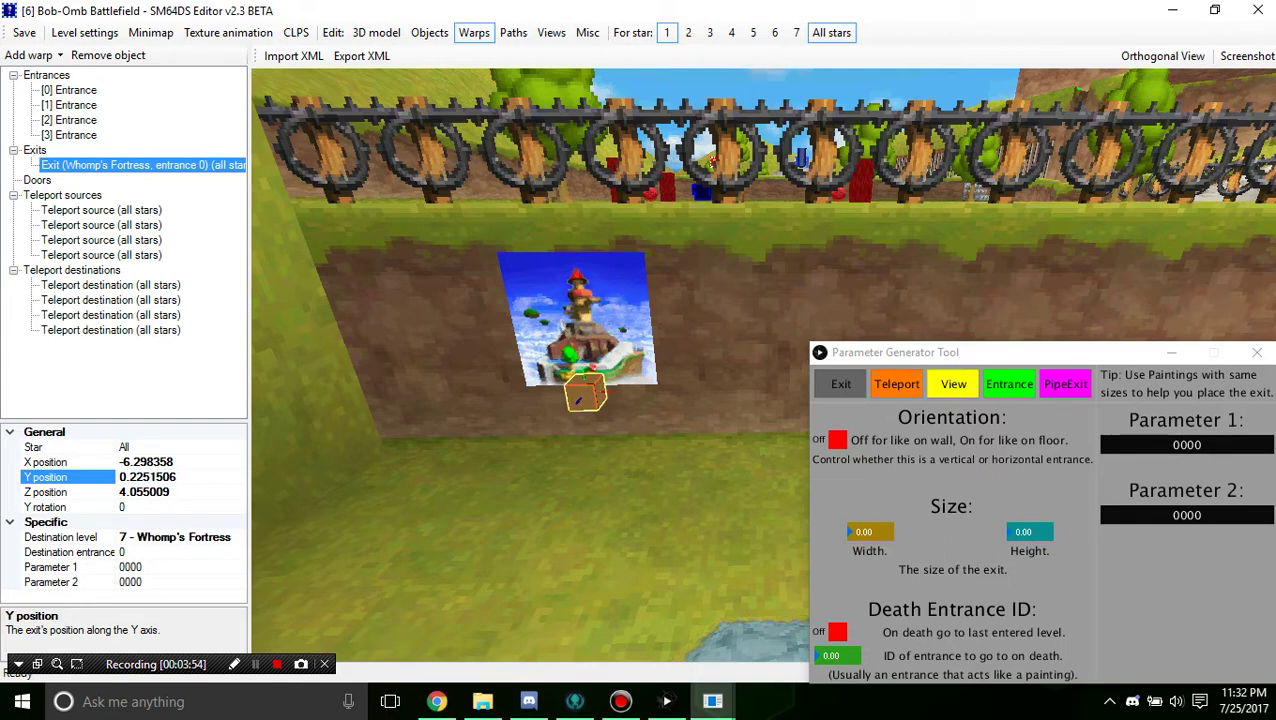
Step: Copy the painting's Z position to the Whomp's Fortress exit, setting it to 4.004618
left_click(429, 32)
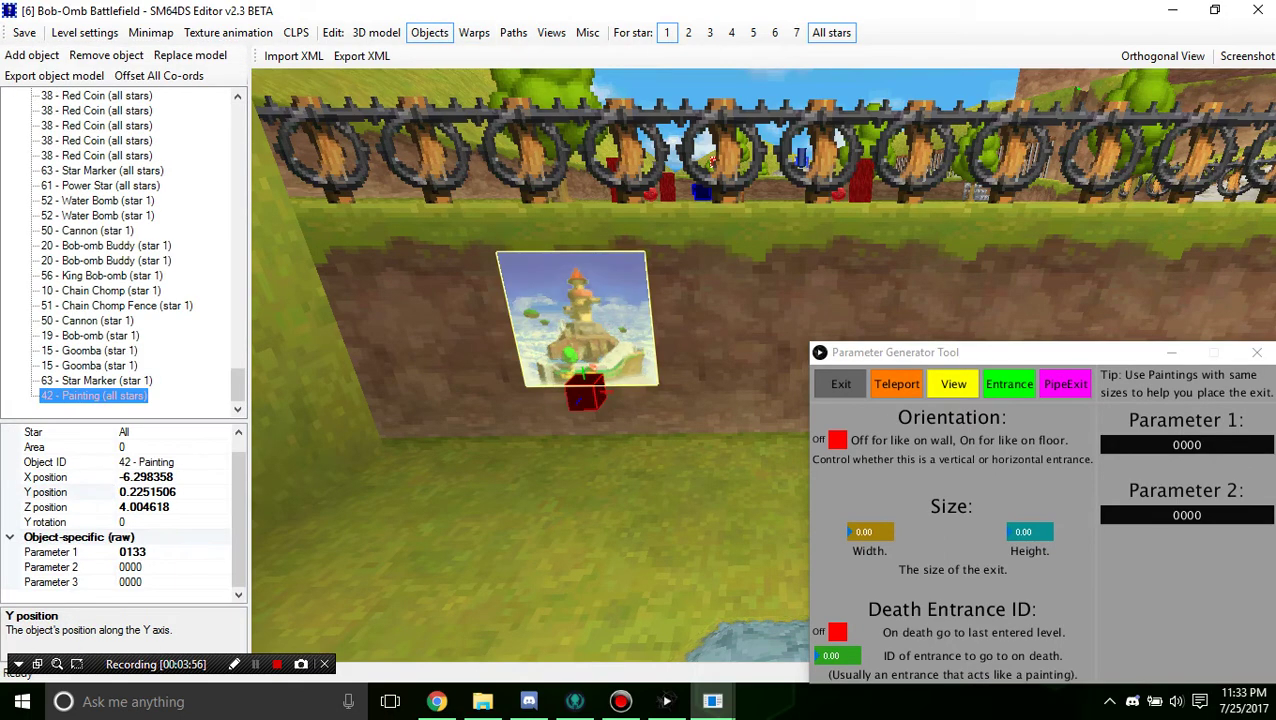
double_click(66, 507)
key("ctrl+c")
left_click(474, 33)
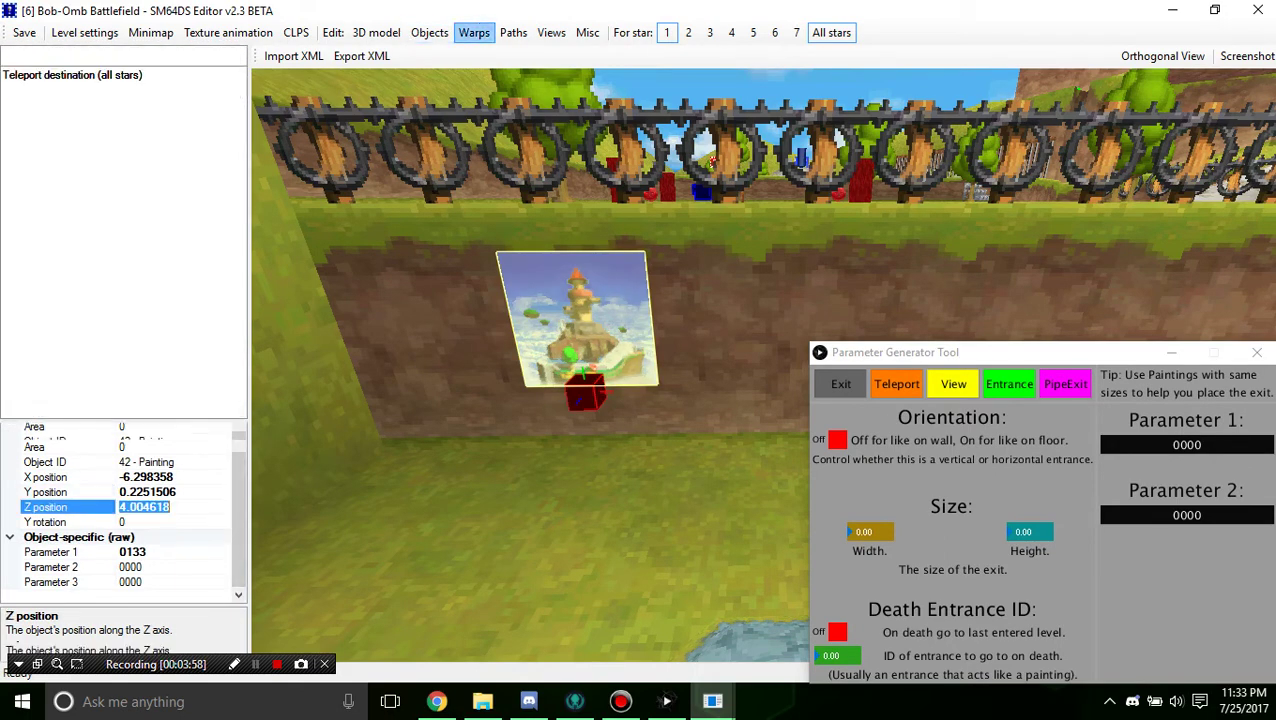
left_click(585, 393)
double_click(66, 492)
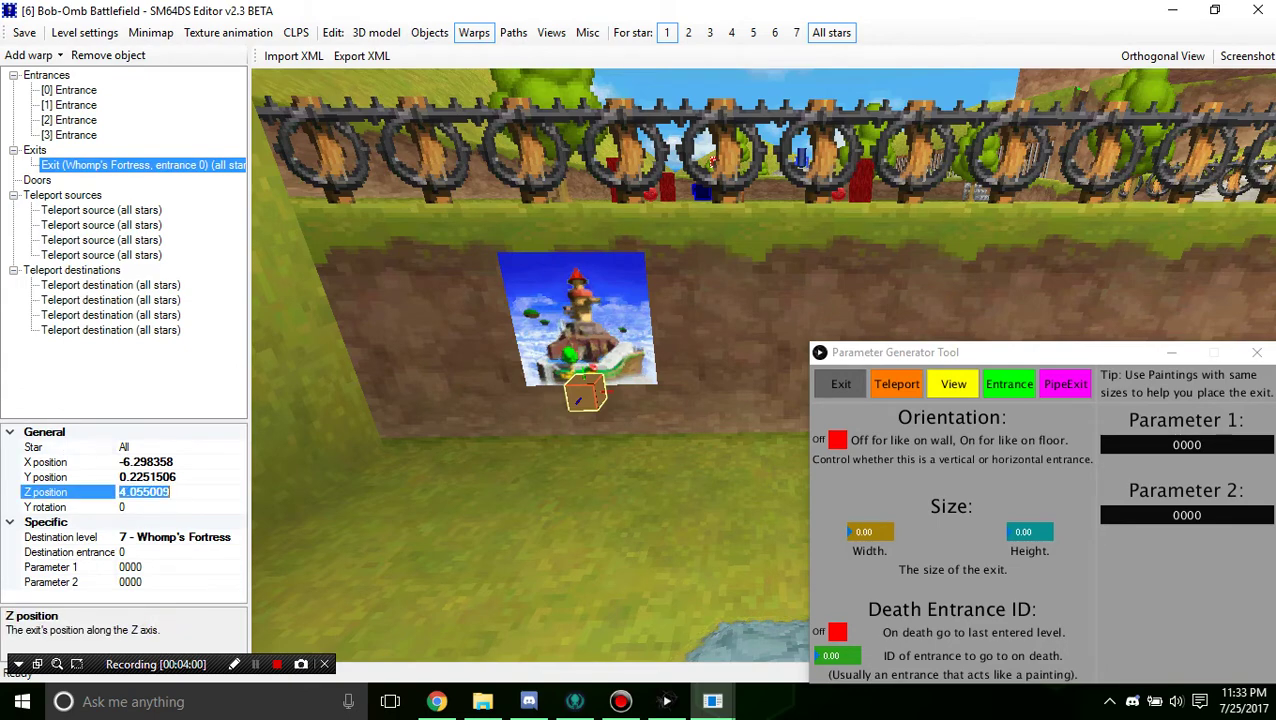
key("ctrl+v")
key("Return")
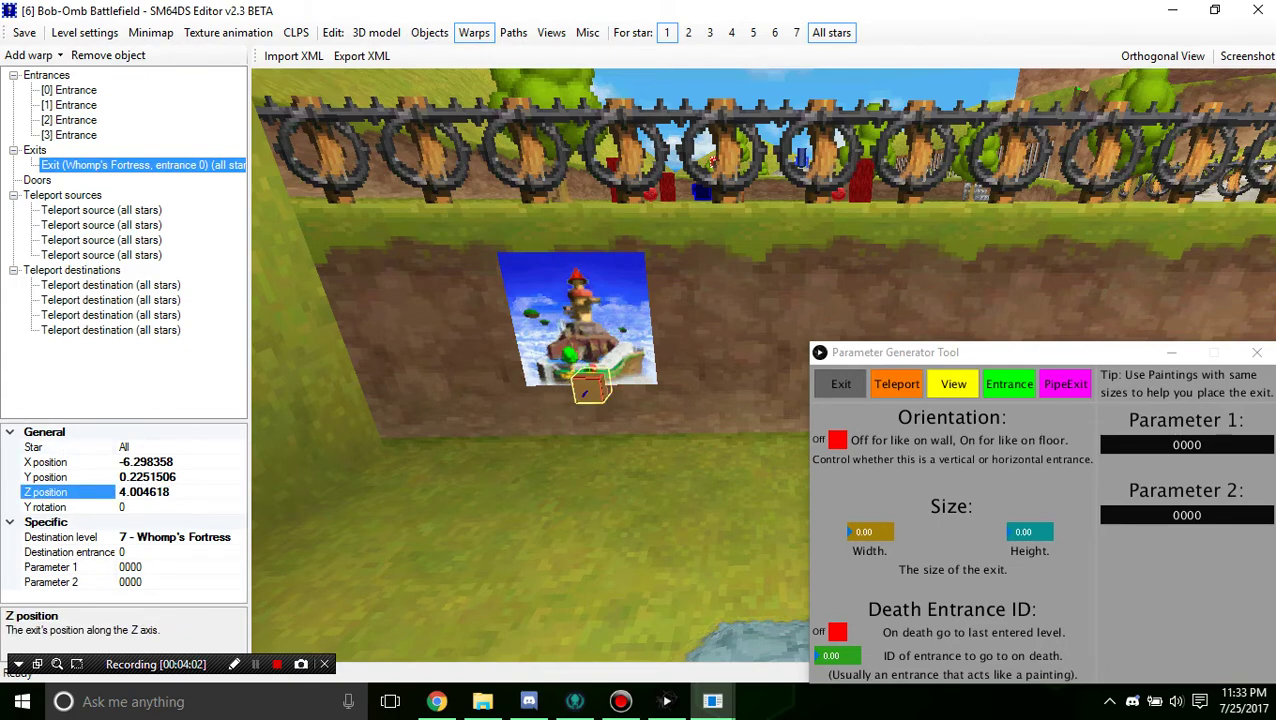
Step: Check the exit's placement under the painting and read the painting's size digits from its Parameter 1
left_click(600, 440)
scroll(600, 440, "up", 4)
right_click_drag(560, 440, 610, 435)
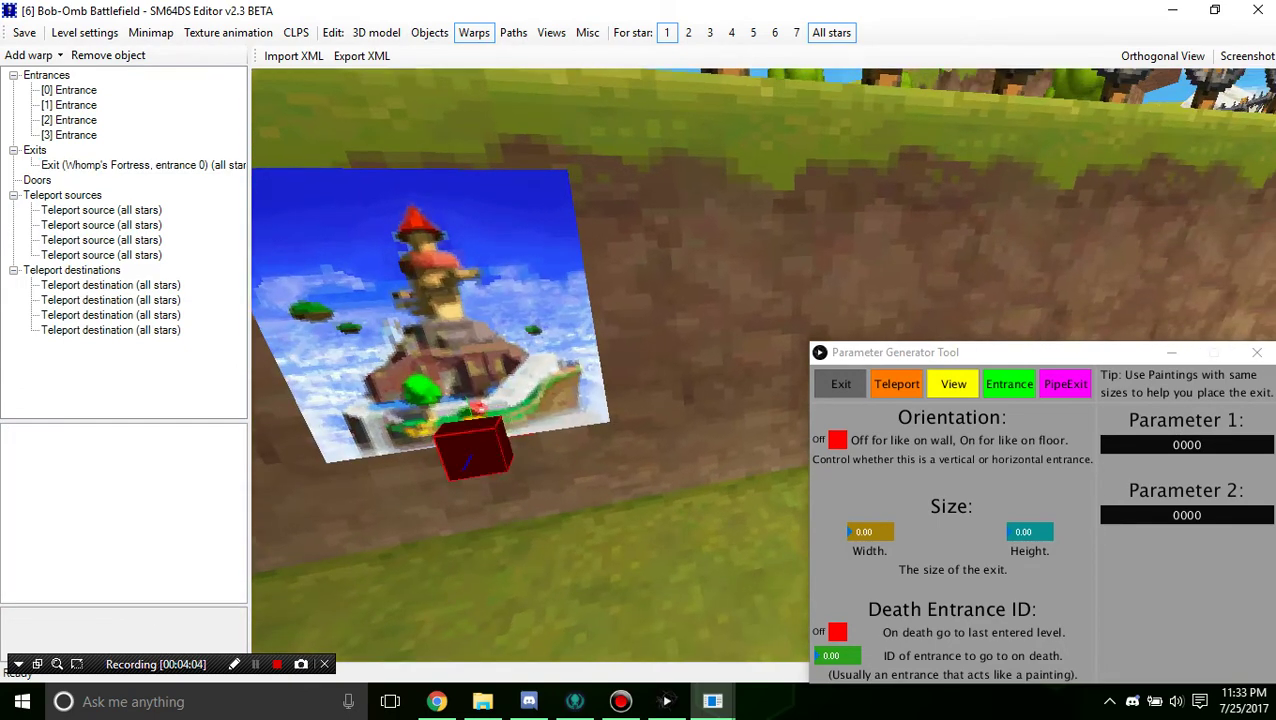
scroll(540, 430, "down", 4)
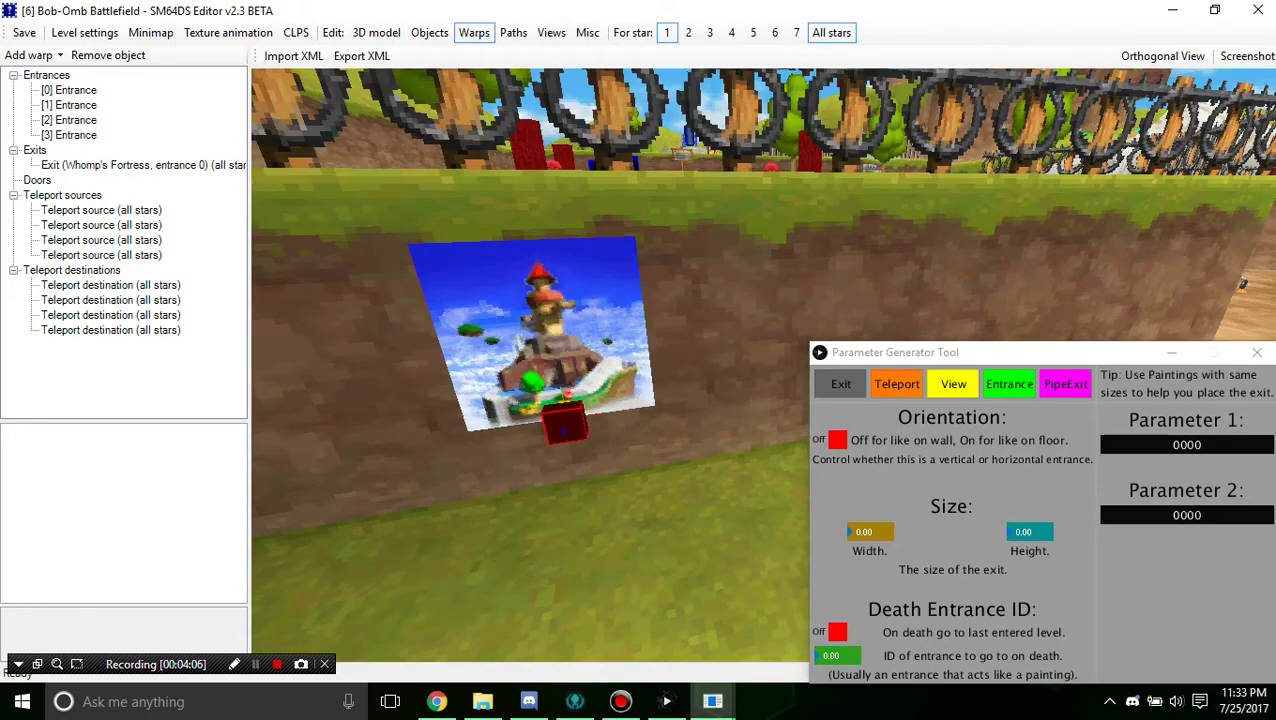
right_click_drag(560, 440, 552, 425)
left_click(548, 350)
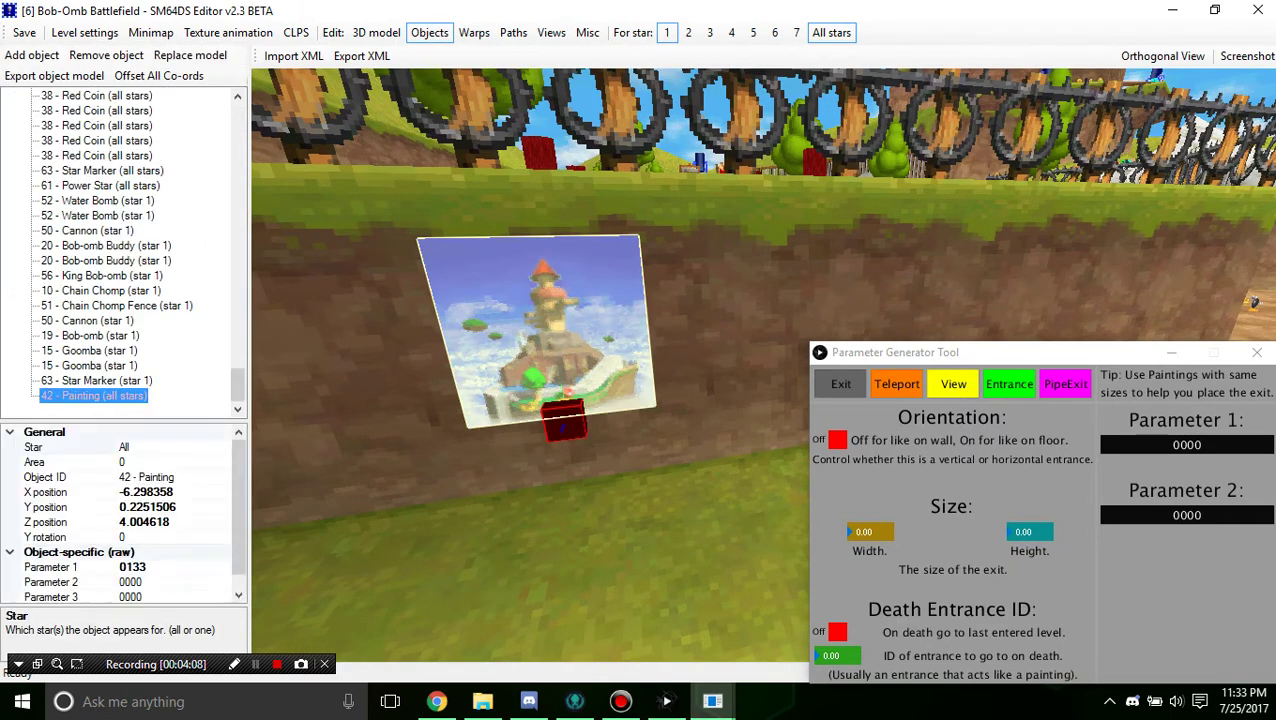
left_click(147, 567)
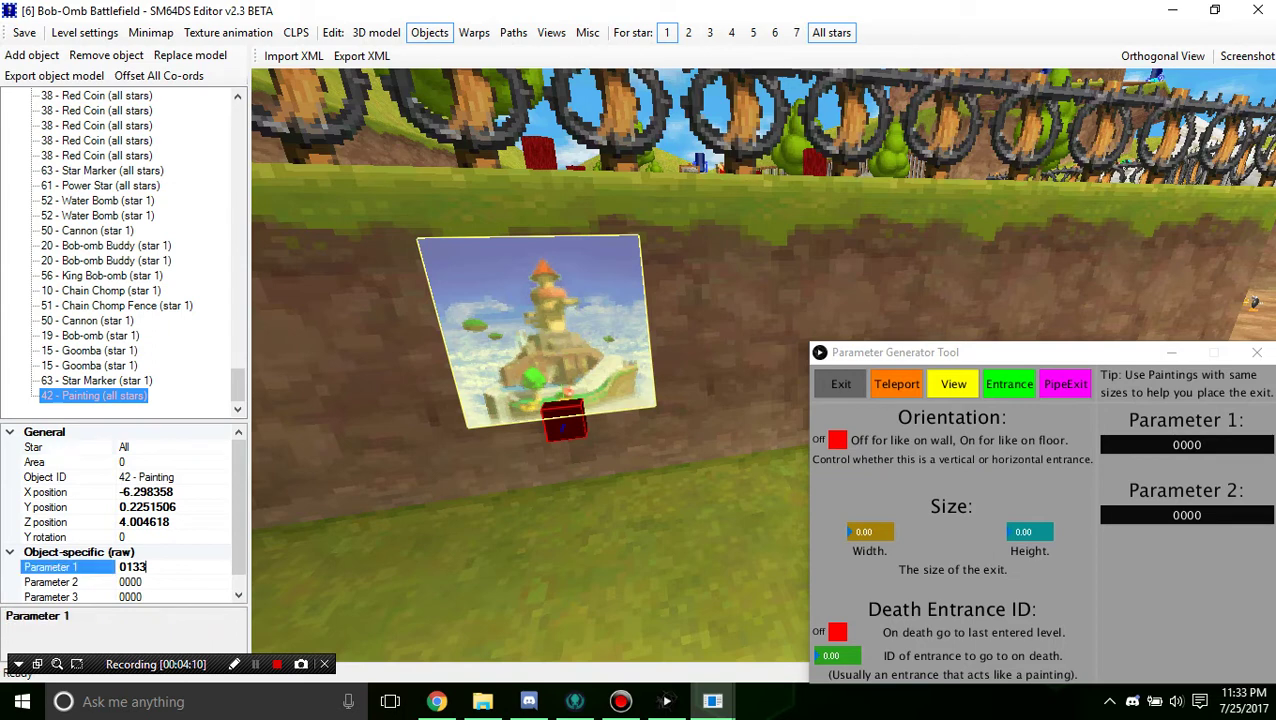
left_click_drag(147, 567, 133, 567)
left_click(133, 567)
left_click(147, 567)
Step: Switch to the Parameter Generator Tool, set the exit's width and height to 3, and enable going to the last entered level on death
left_click(665, 701)
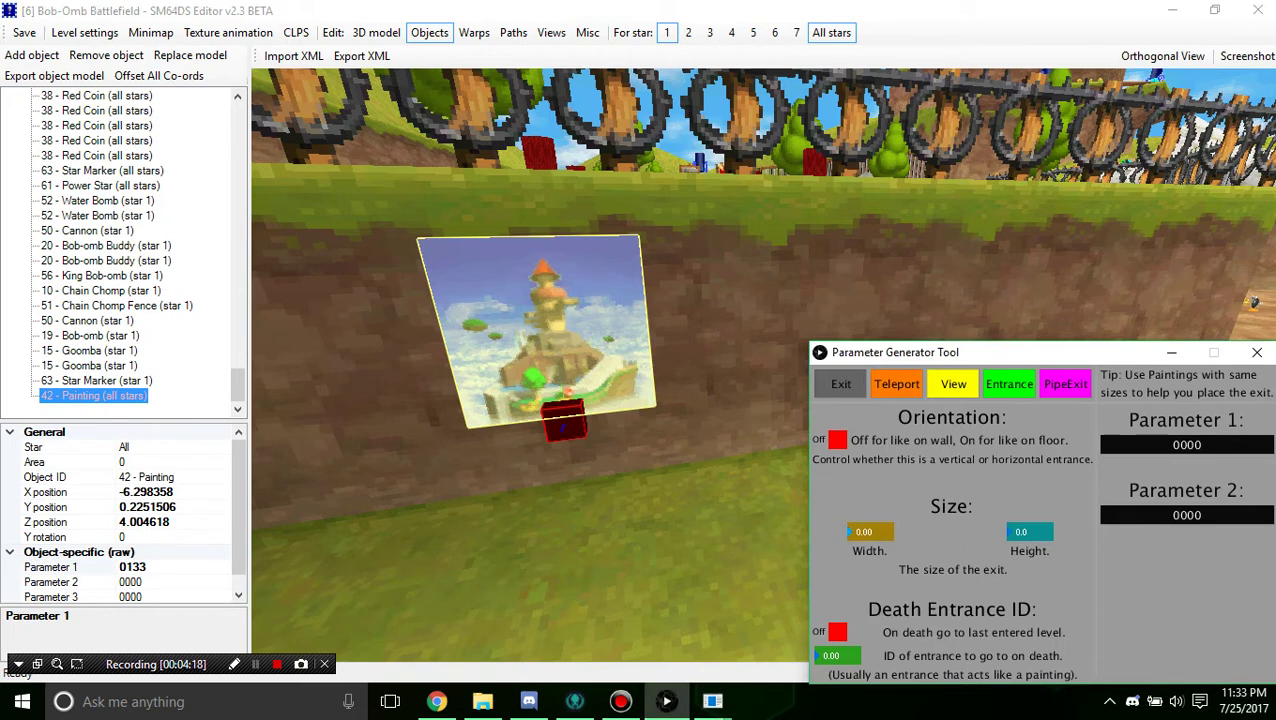
left_click_drag(870, 532, 870, 505)
key("BackSpace")
left_click(837, 632)
left_click(837, 632)
left_click(837, 632)
left_click(837, 632)
left_click(837, 632)
key("Return")
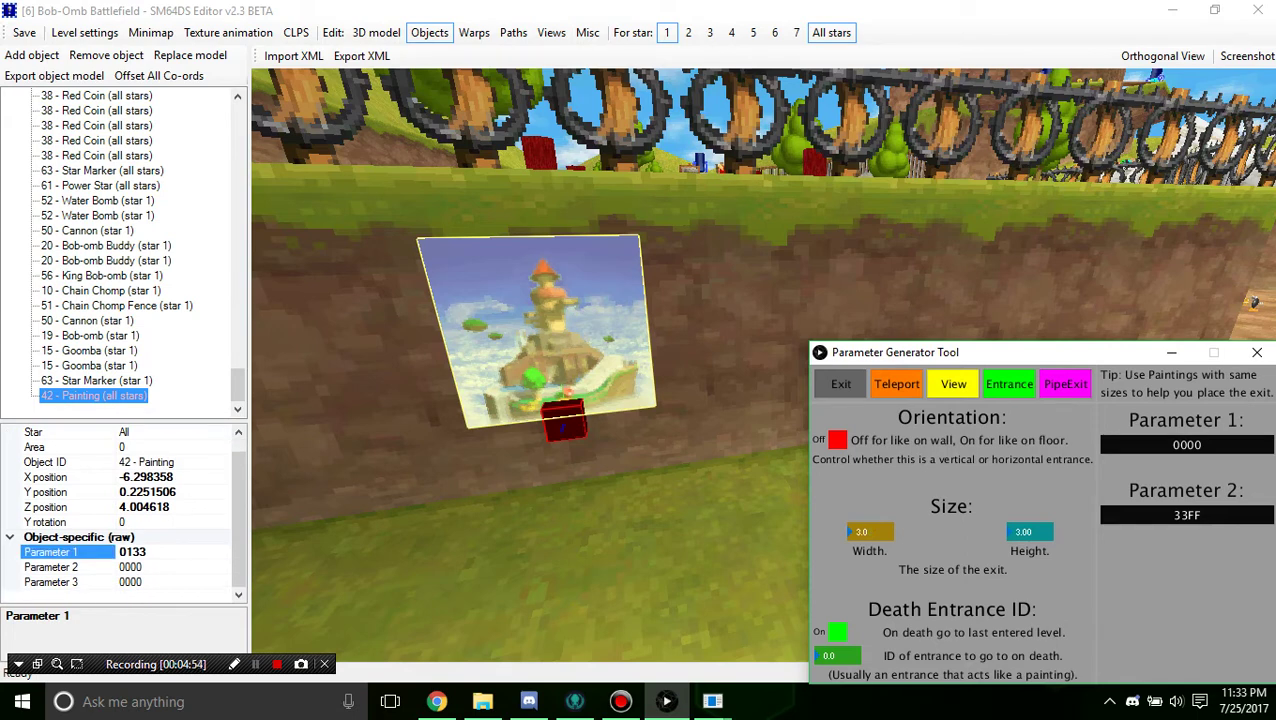
Step: Set the Whomp's Fortress exit's Parameter 2 to the generated value 33FF and try to save the level
left_click(474, 32)
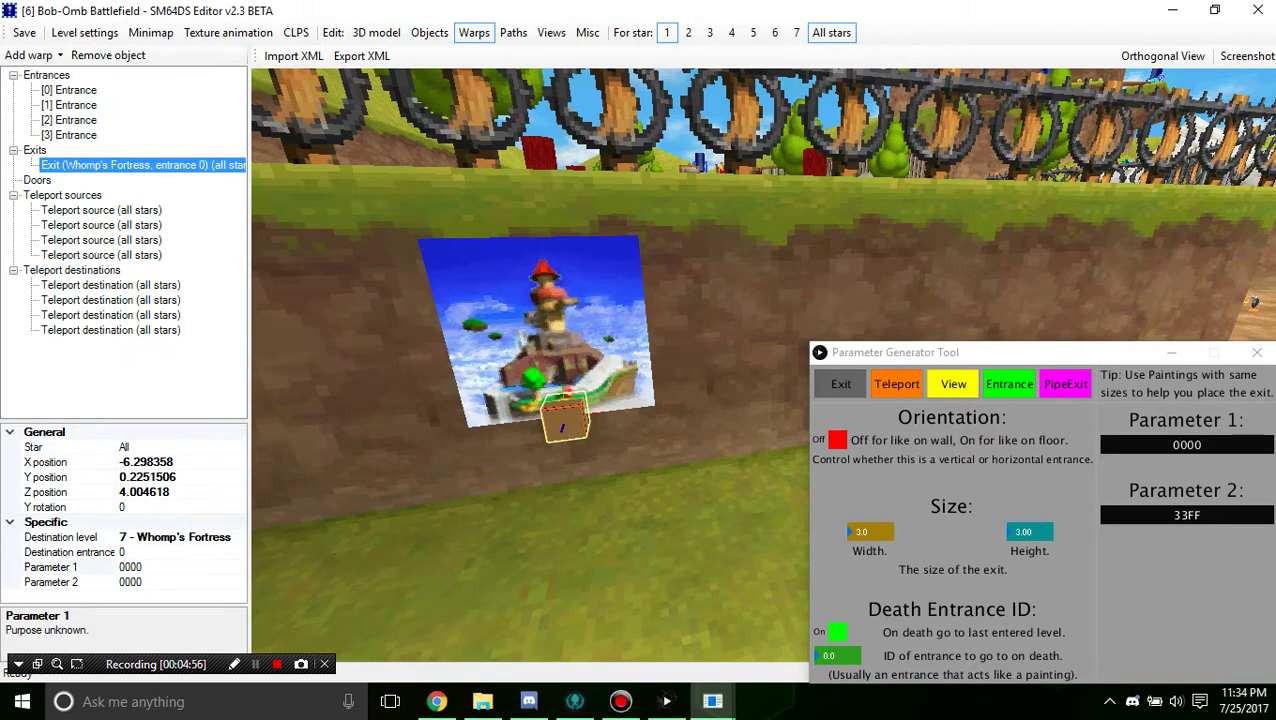
left_click(150, 582)
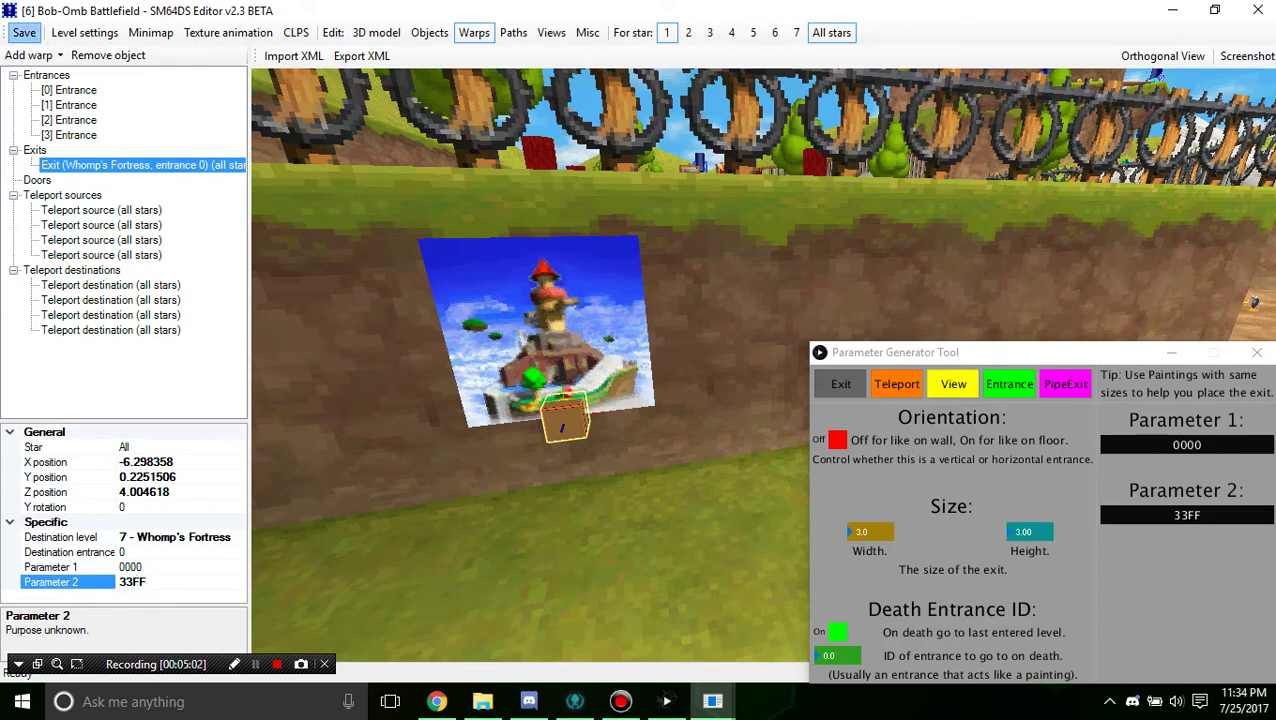
left_click(24, 33)
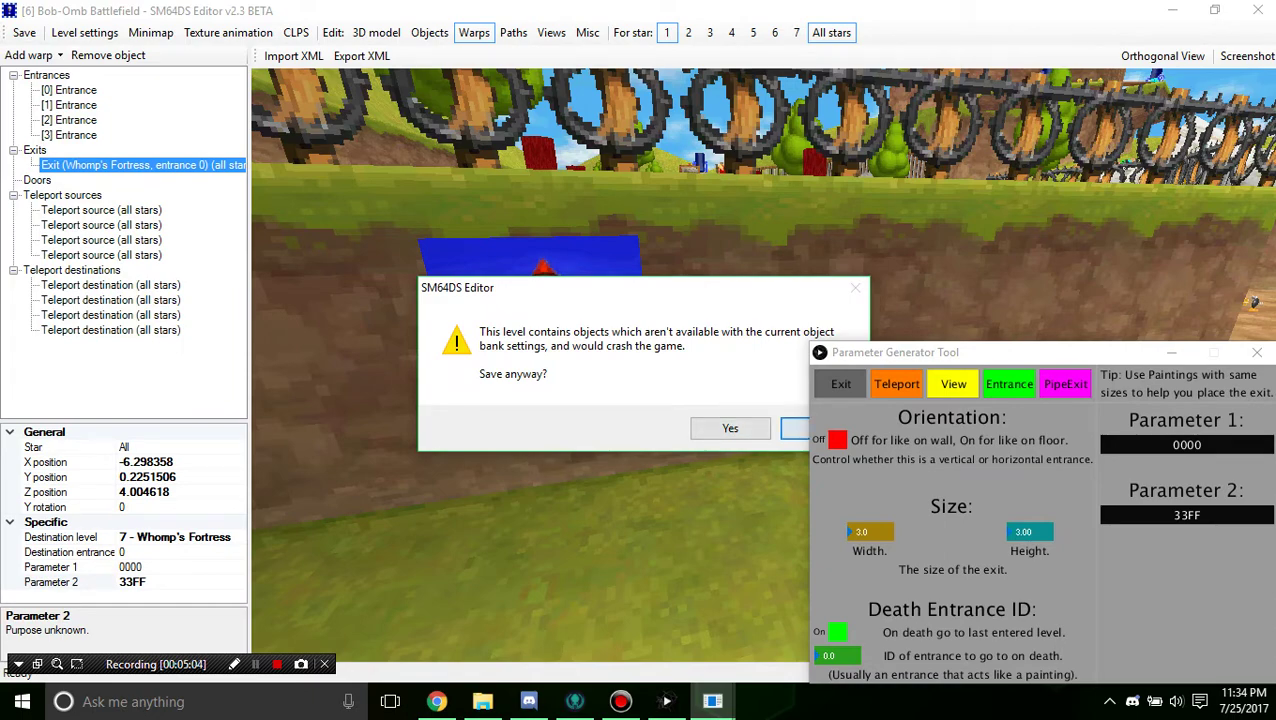
left_click(730, 428)
scroll(730, 428, "down", 2)
left_click(728, 426)
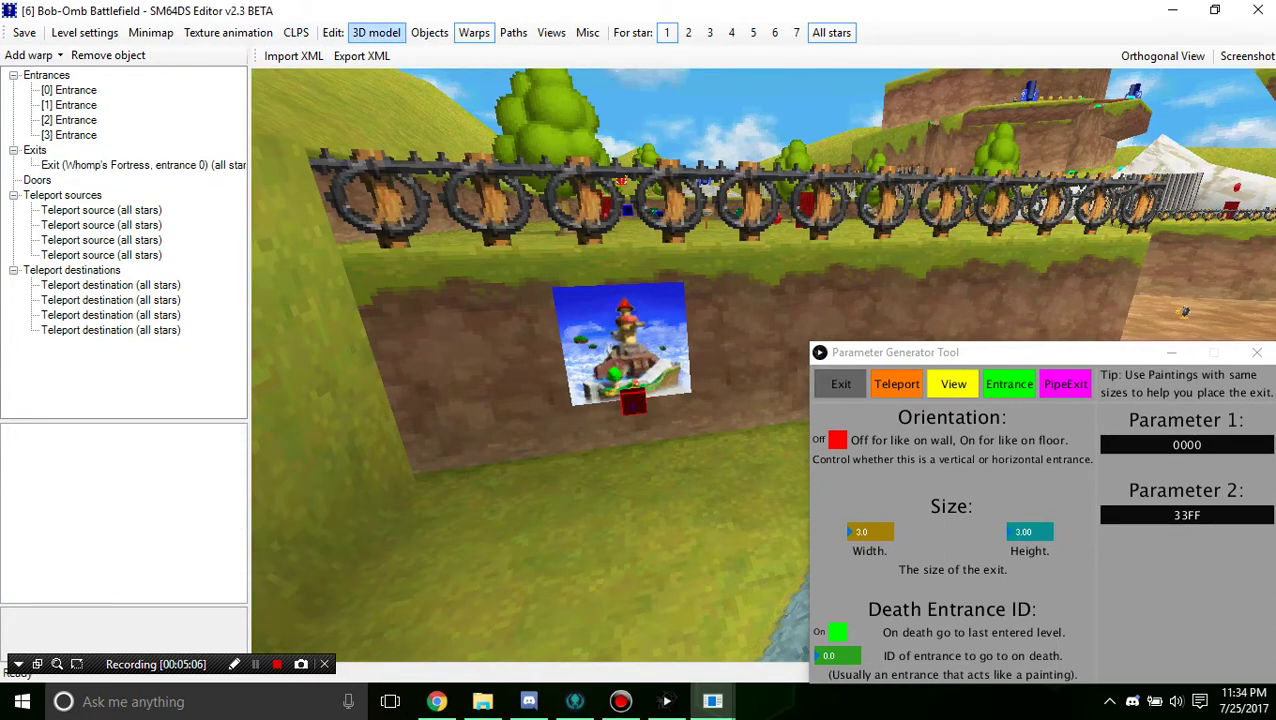
Step: Change object Bank 2 in the level settings to [4] - Painting (42), Crazed Crate, Monty Mole, Monty Mole Rock
left_click(85, 32)
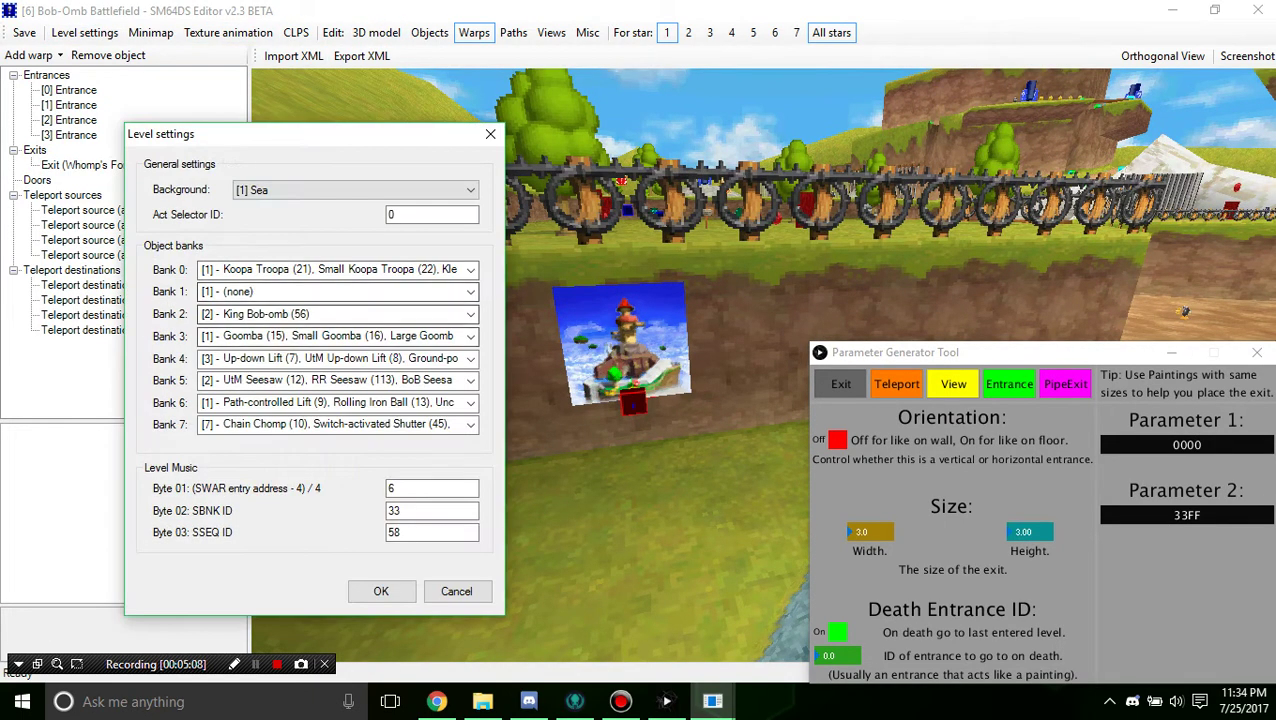
left_click(470, 337)
left_click(470, 337)
left_click(470, 315)
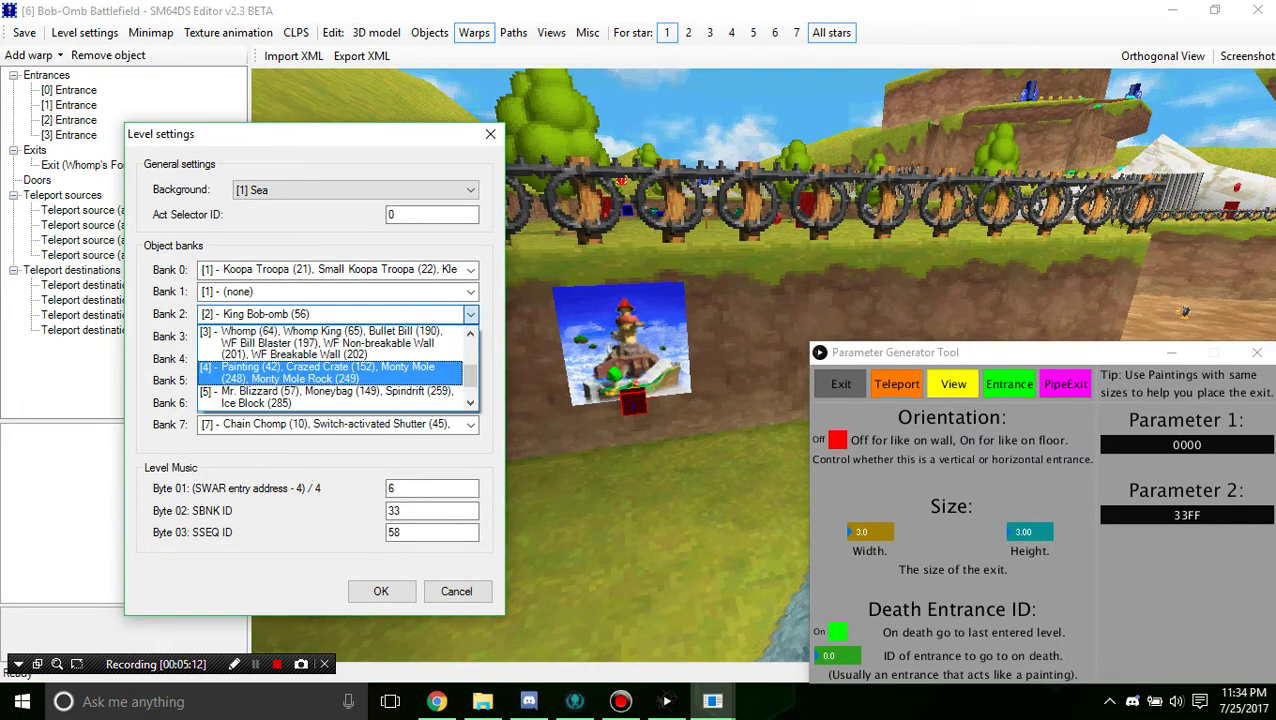
left_click(330, 372)
left_click(381, 591)
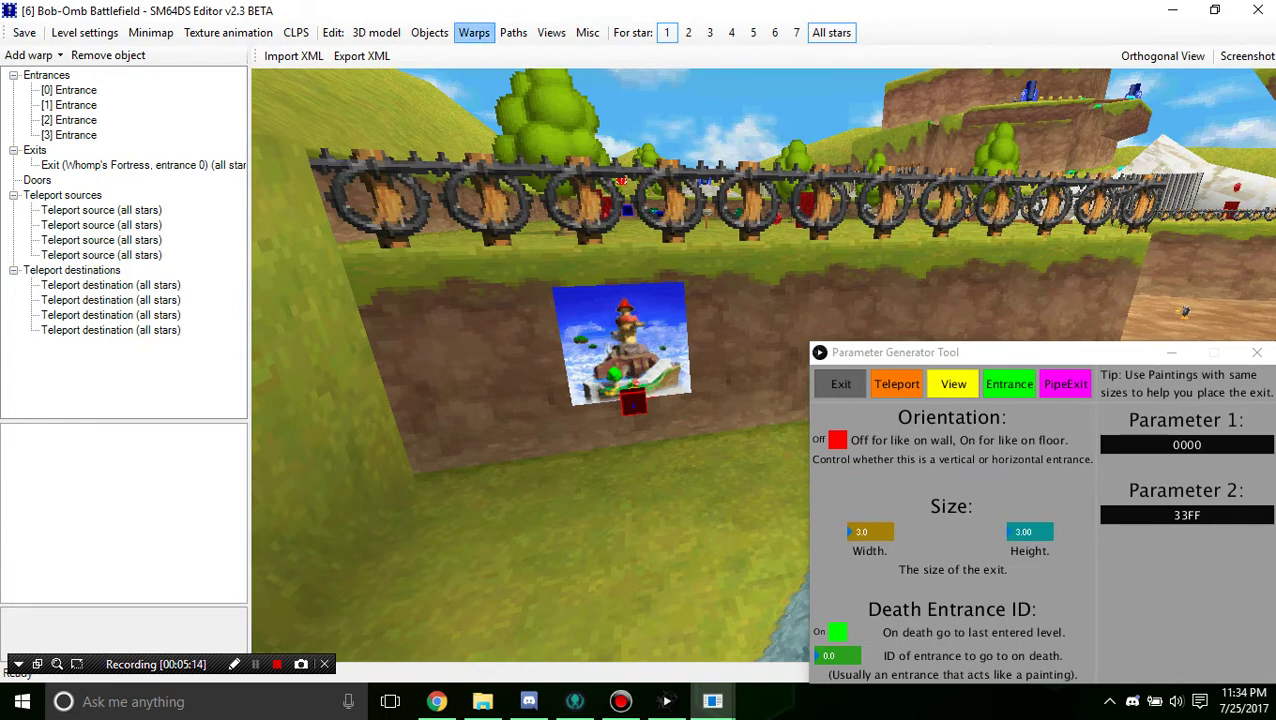
Step: Switch to editing objects and remove the star 1 King Bob-omb from the mountain top
left_click(429, 32)
scroll(120, 255, "down", 6)
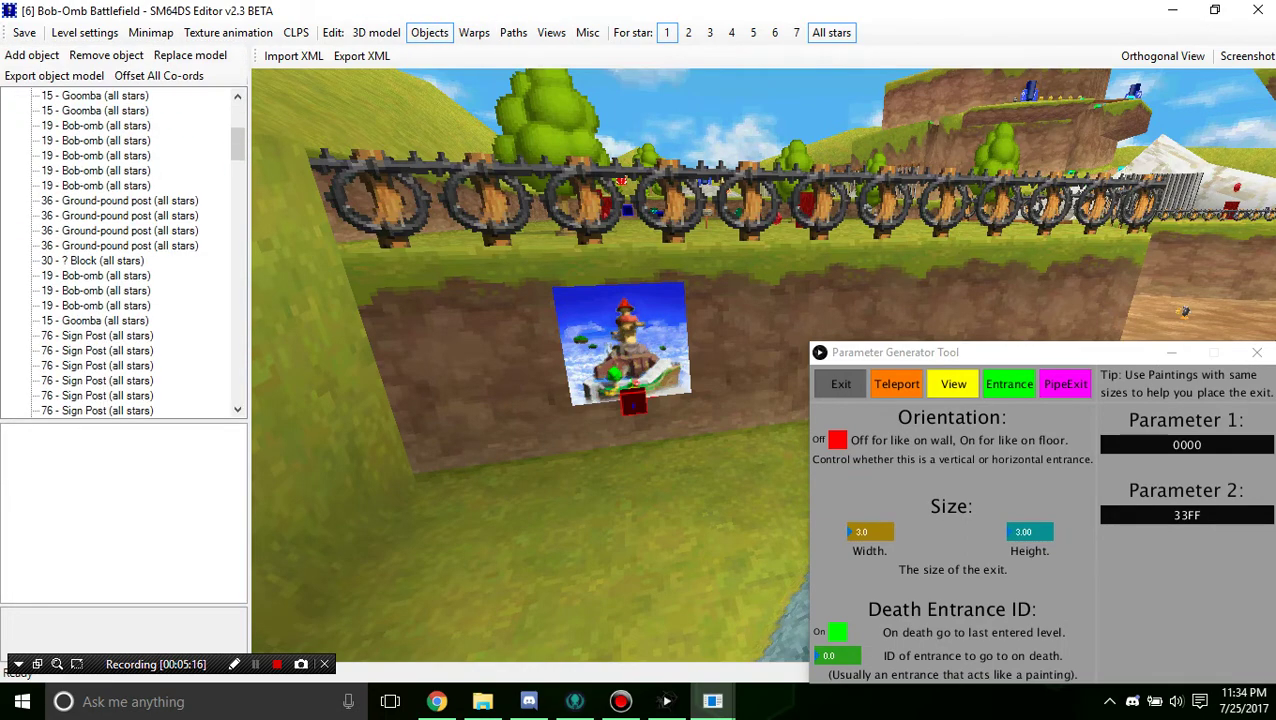
right_click_drag(500, 300, 660, 450)
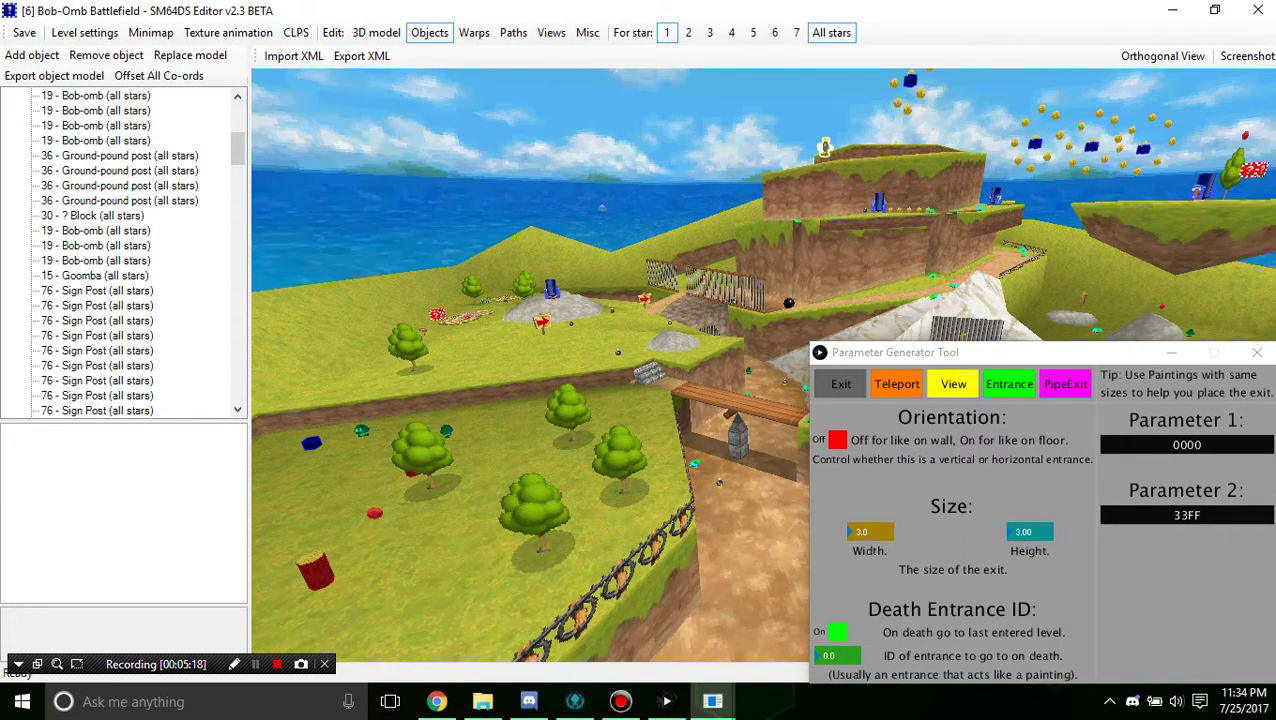
left_click(825, 148)
left_click(107, 56)
Step: Show the star 4 objects, remove the King Bob-omb on the mountain top, and save the level
left_click(732, 33)
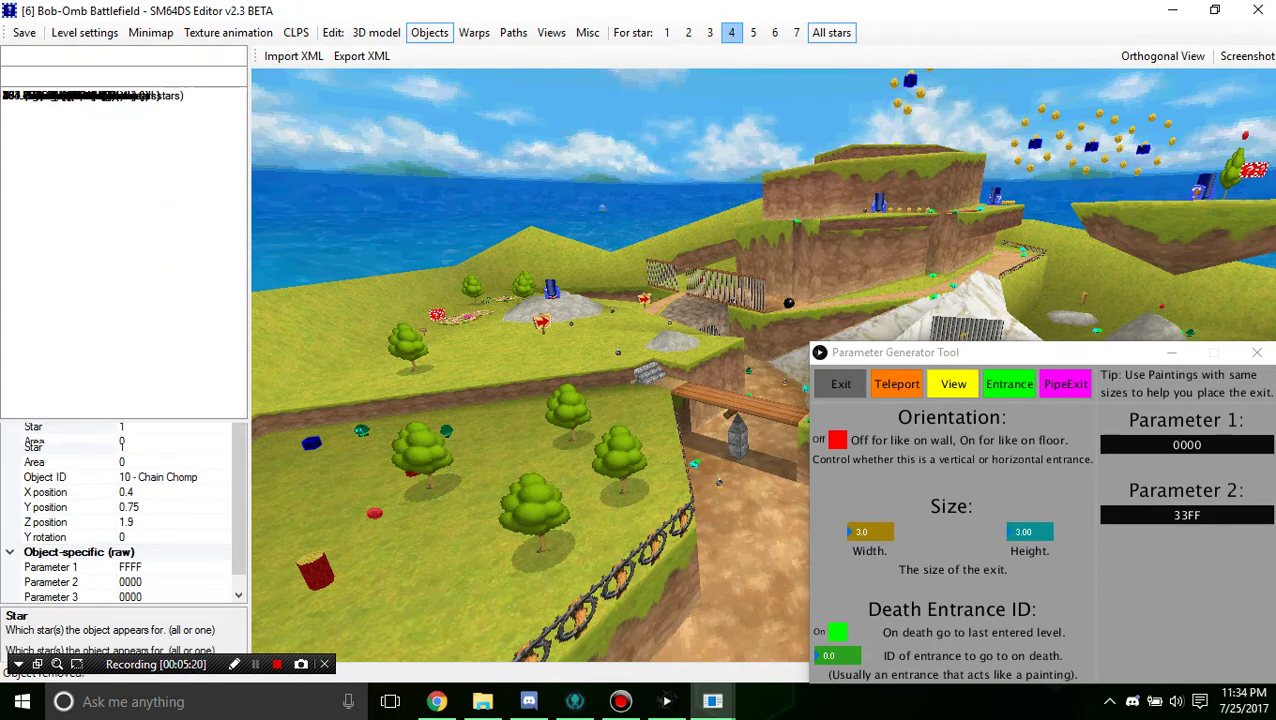
left_click(895, 147)
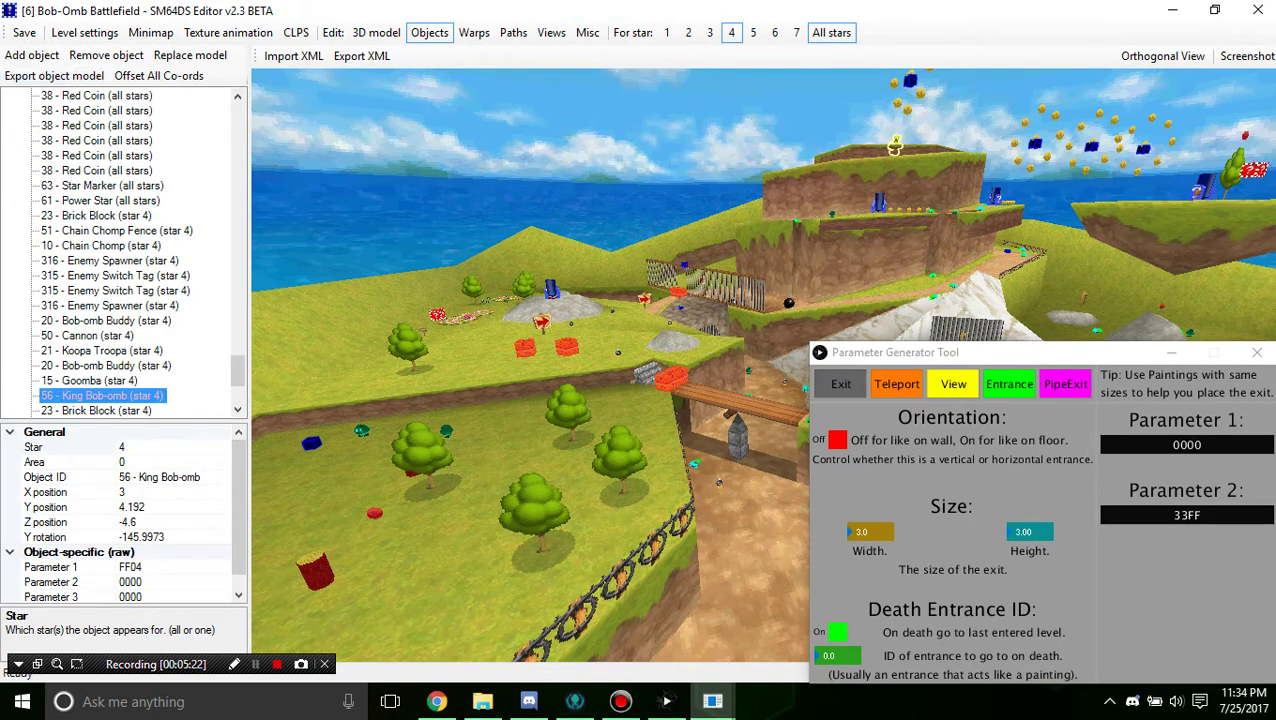
left_click(106, 55)
left_click(429, 32)
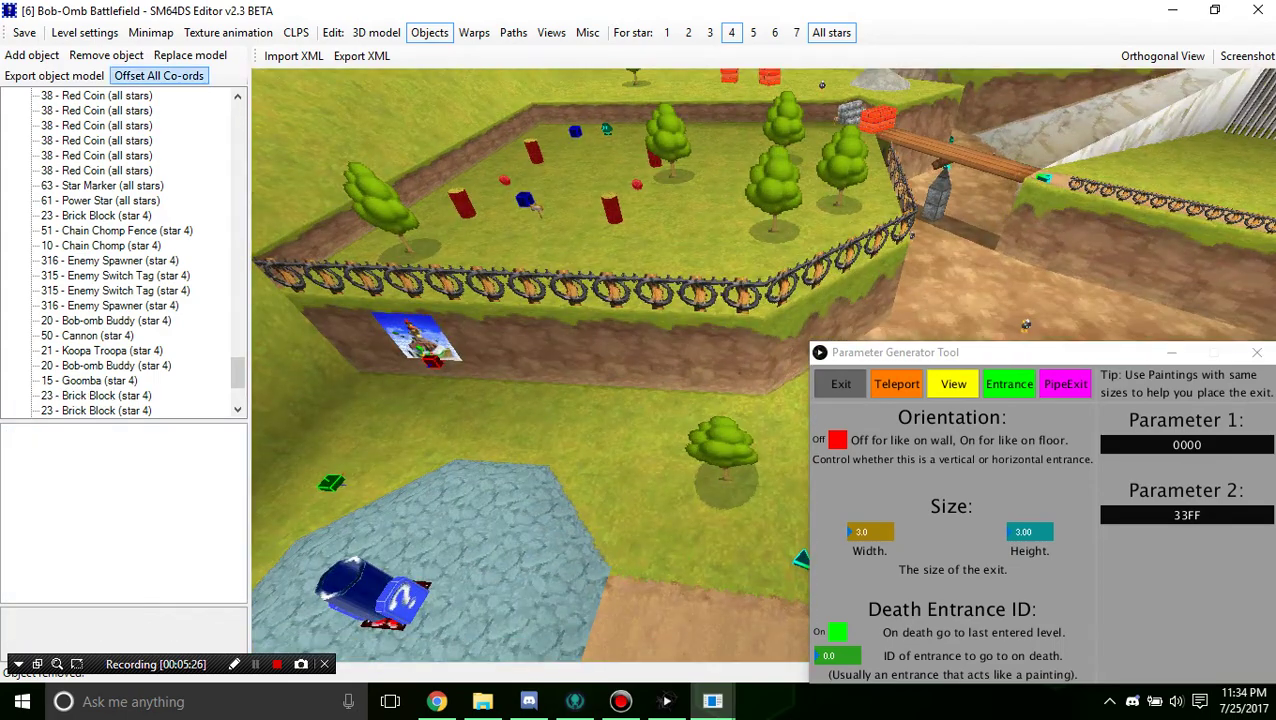
left_click(24, 32)
Step: Switch the displayed objects back to star 1 and save the level again
left_click_drag(430, 350, 575, 320)
scroll(575, 320, "up", 6)
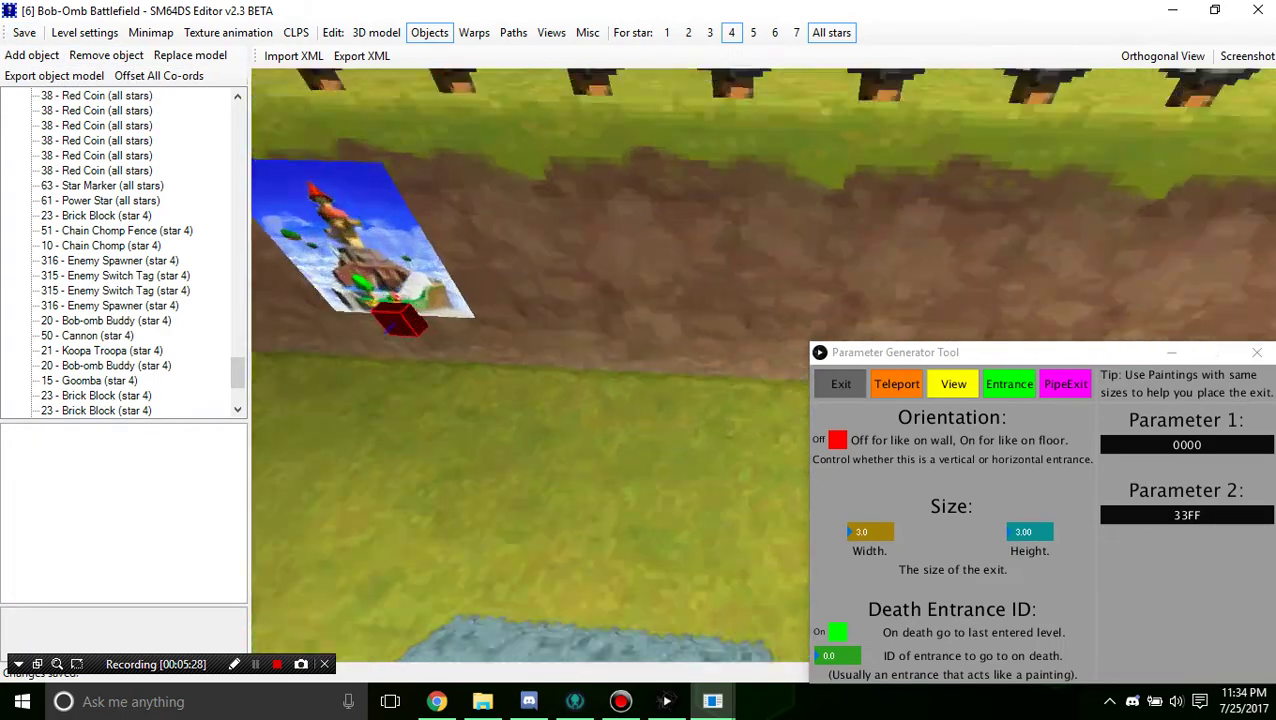
scroll(560, 330, "down", 3)
right_click_drag(560, 335, 535, 390)
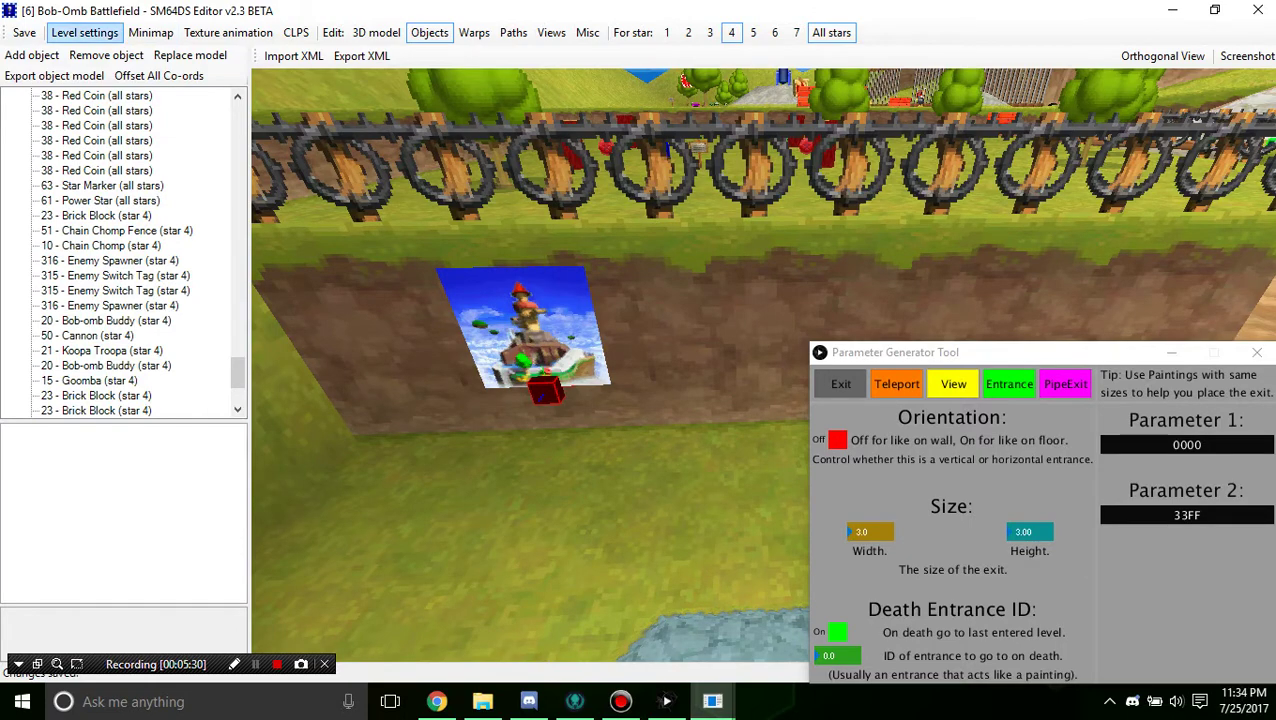
left_click(667, 33)
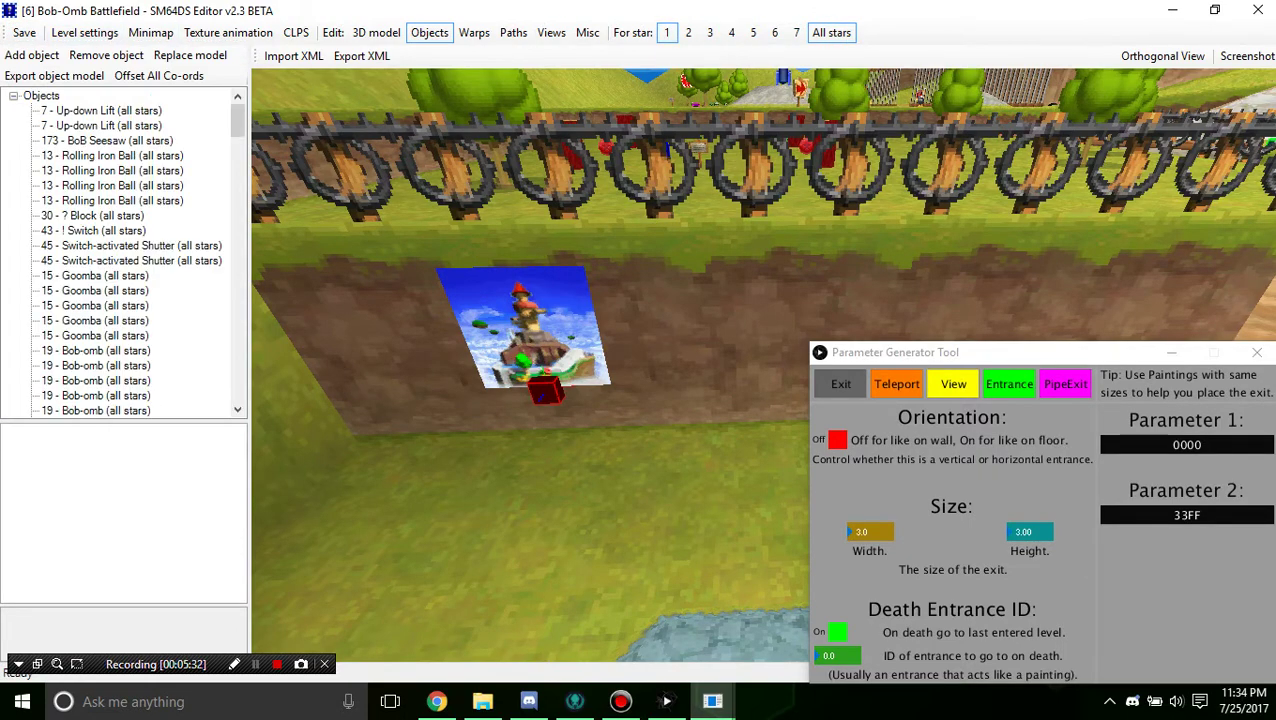
Step: Inspect how the painting and its exit sit against the rock wall from several angles
right_click_drag(550, 325, 522, 355)
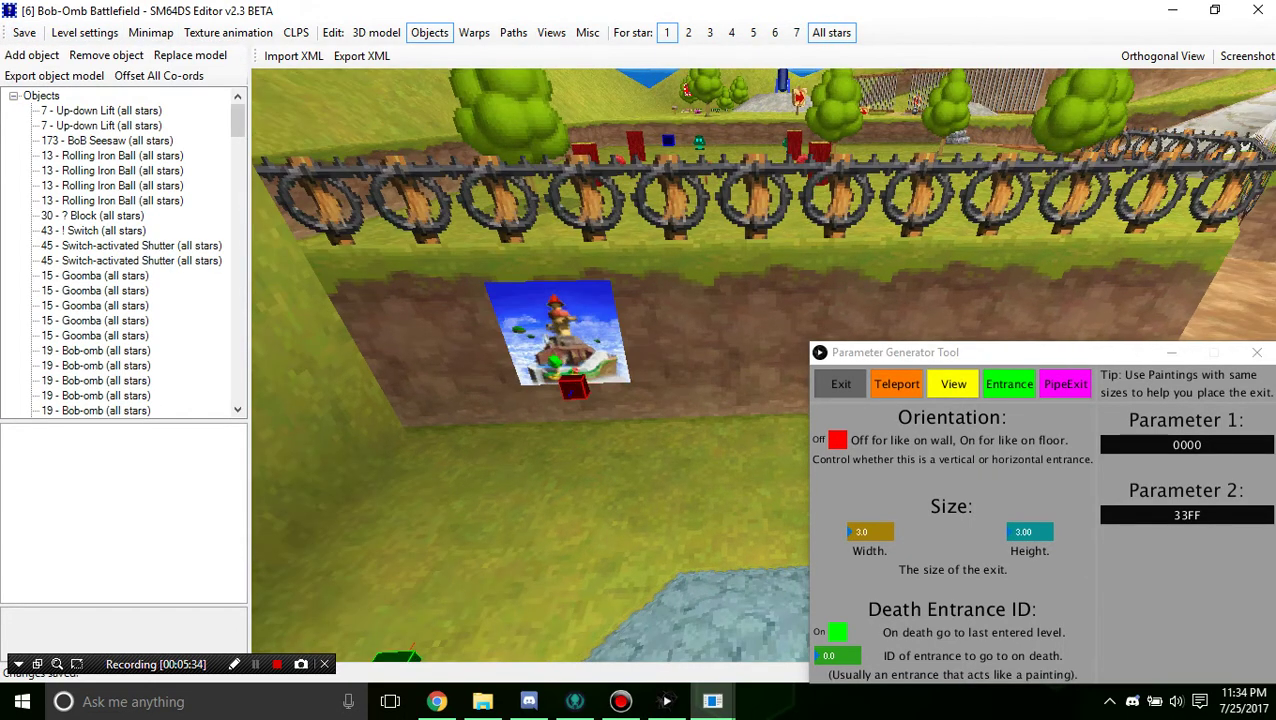
mouse_move(690, 320)
right_mouse_down()
mouse_move(630, 400)
mouse_move(550, 460)
mouse_move(590, 420)
right_mouse_up()
scroll(500, 420, "up", 5)
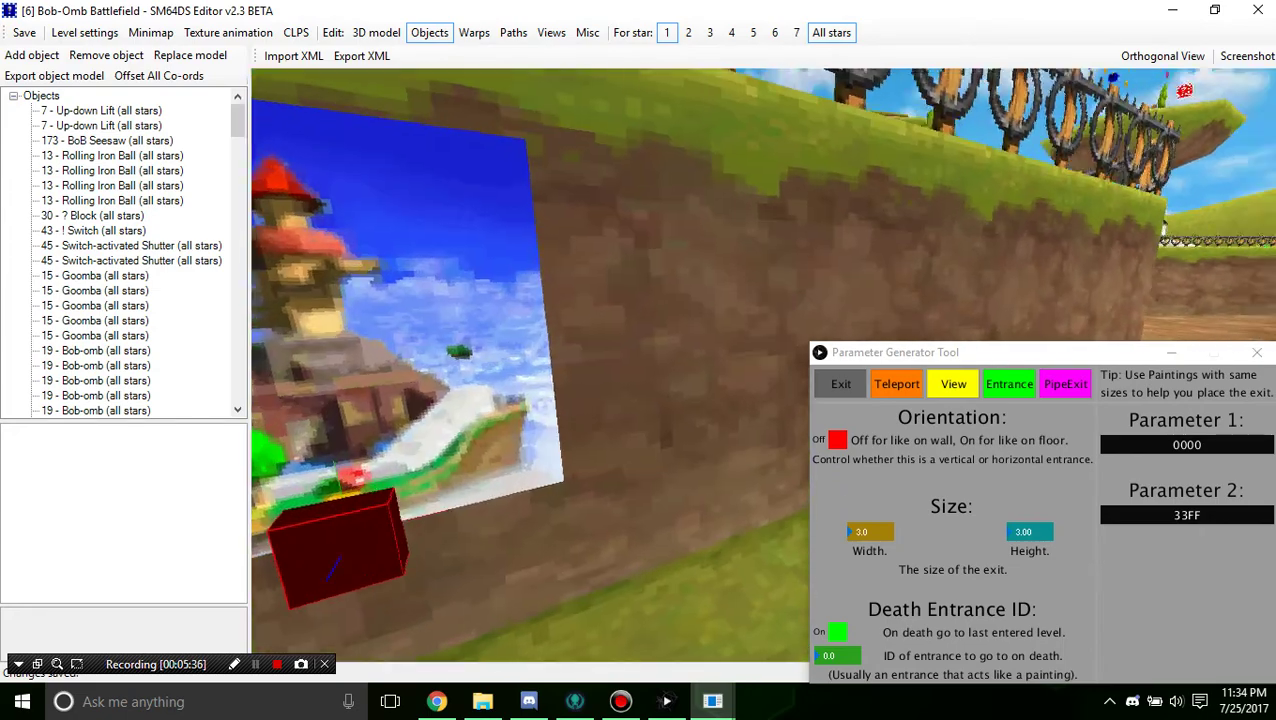
mouse_move(400, 480)
right_mouse_down()
mouse_move(520, 440)
mouse_move(480, 400)
right_mouse_up()
scroll(530, 360, "down", 5)
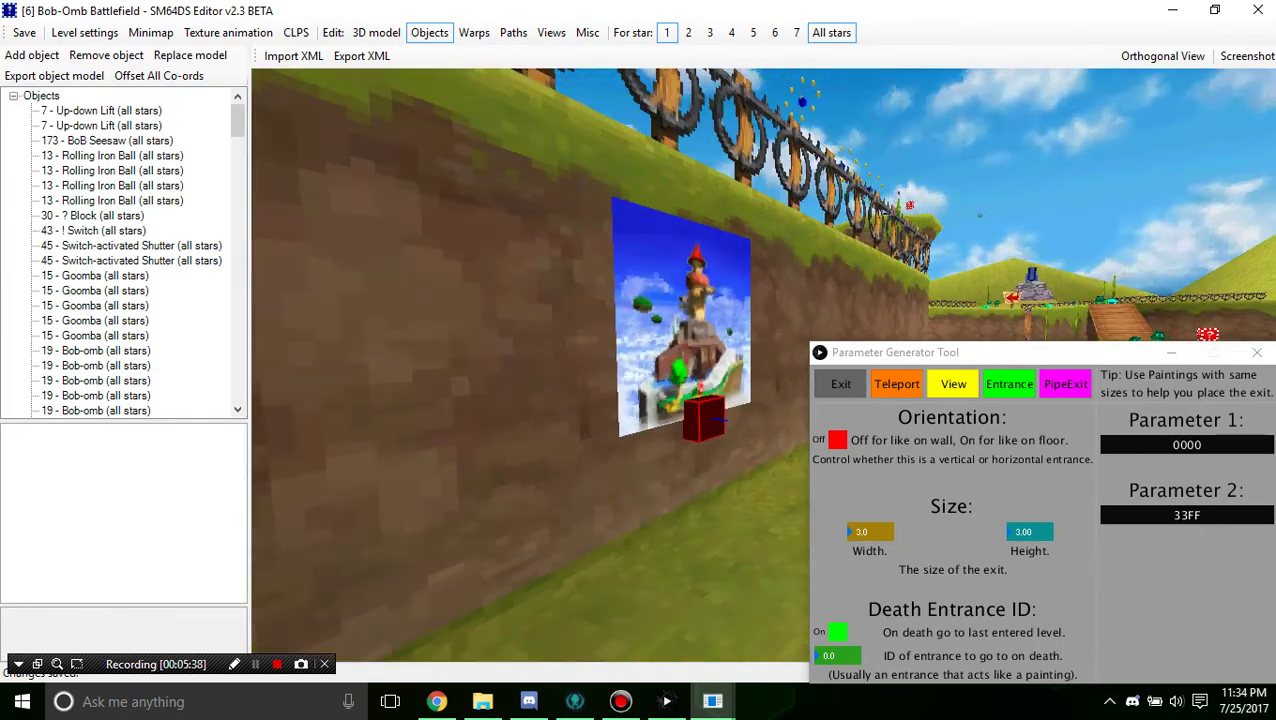
mouse_move(660, 360)
right_mouse_down()
mouse_move(520, 380)
mouse_move(550, 375)
mouse_move(520, 340)
mouse_move(615, 455)
mouse_move(613, 473)
right_mouse_up()
scroll(520, 380, "up", 2)
scroll(520, 380, "down", 4)
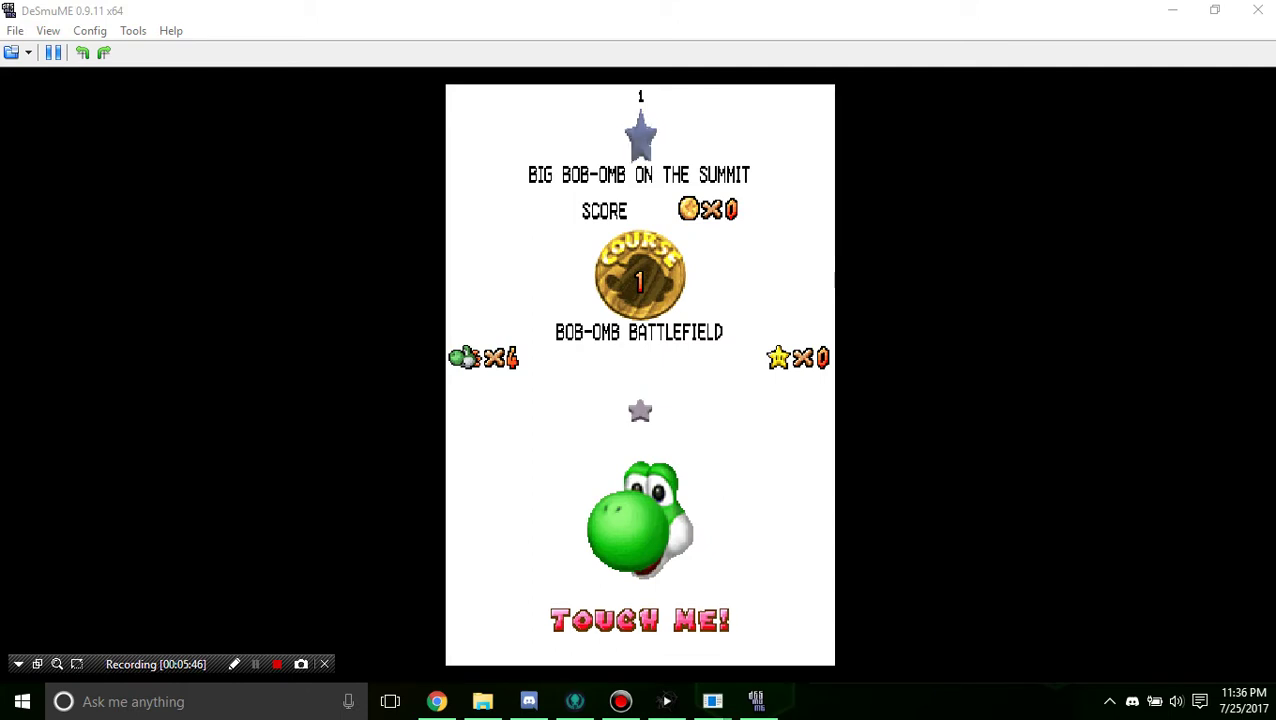
Step: In DeSmuME, start the Big Bob-omb on the Summit mission and test the painting exit by jumping Yoshi into it, checking it from the side
key("x")
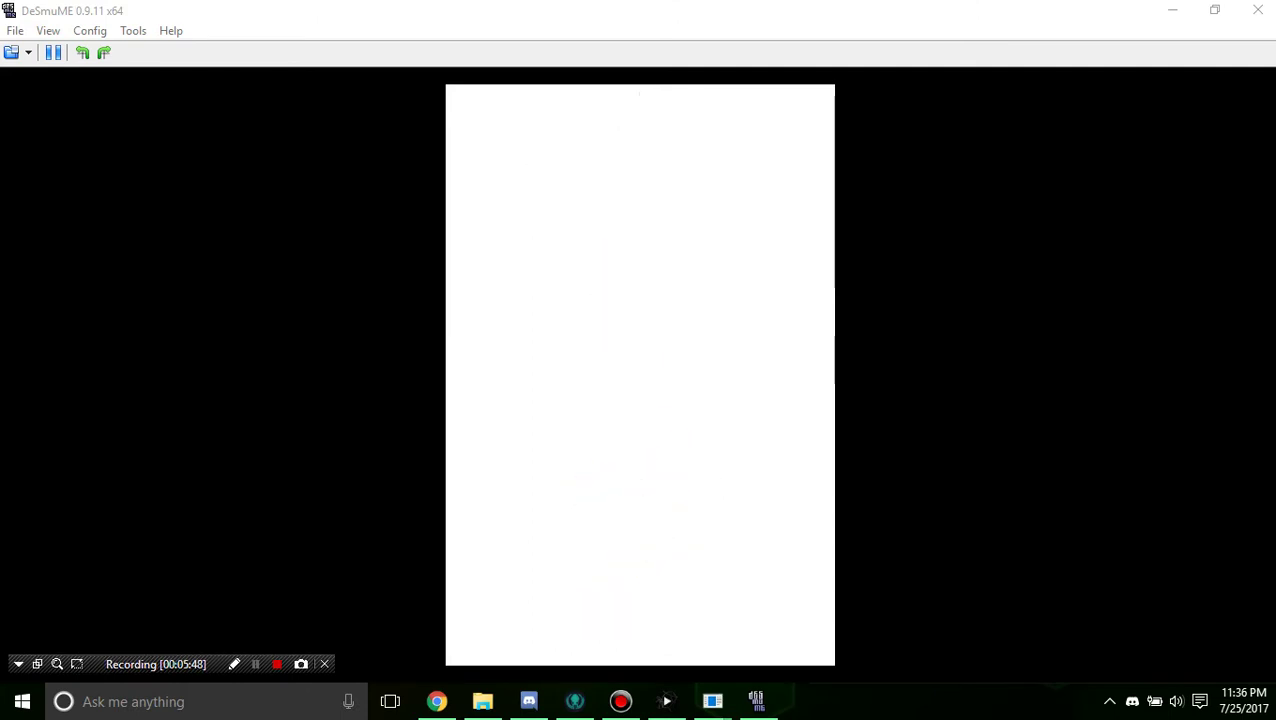
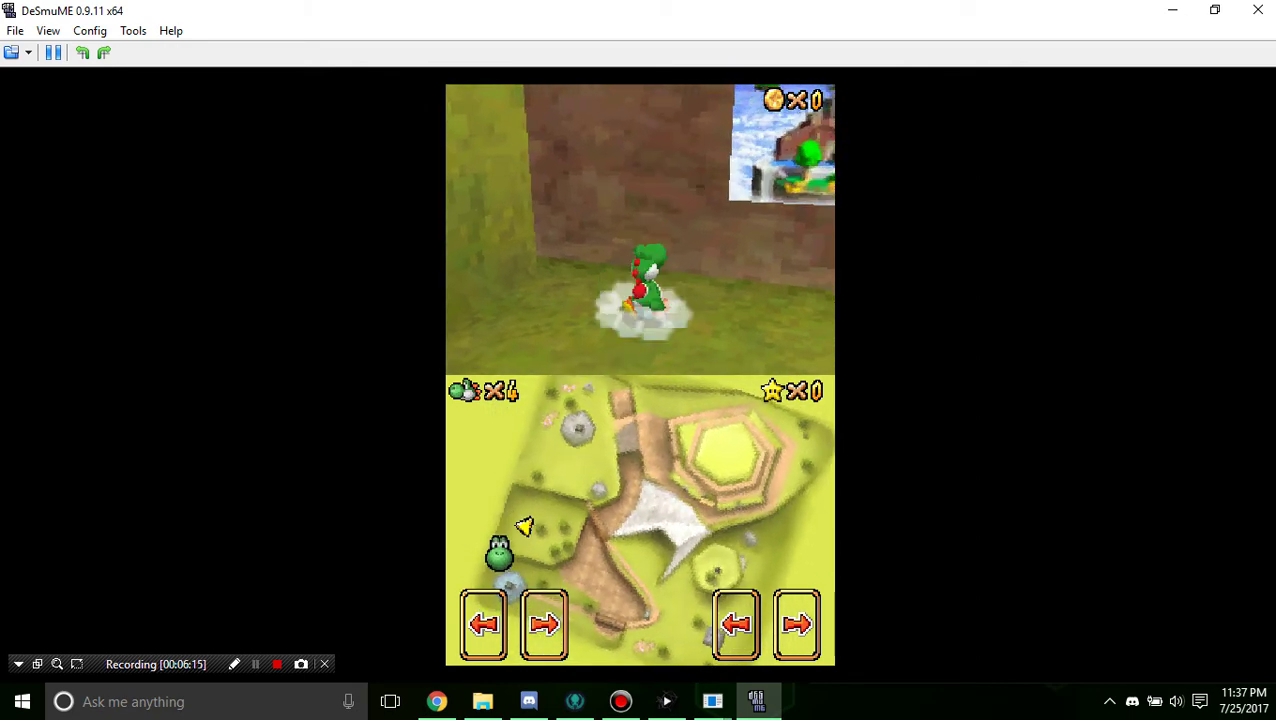
key("Up")
key("z")
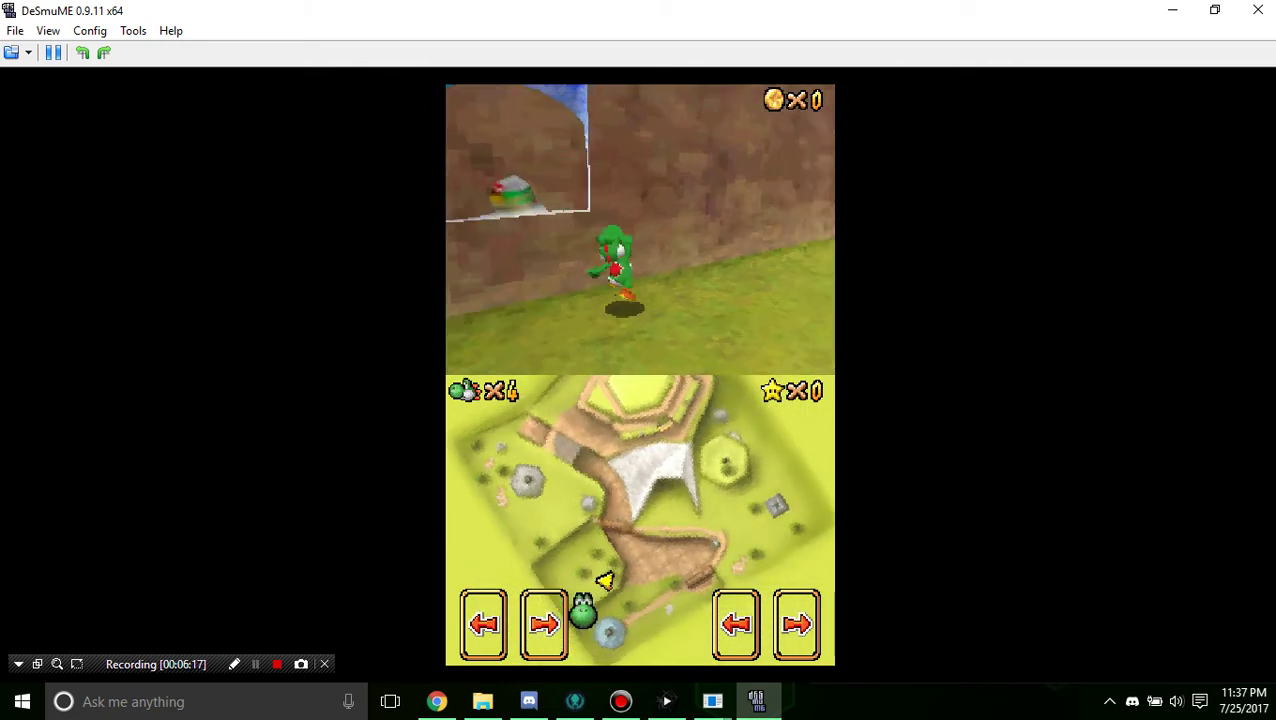
key("Left")
key("z")
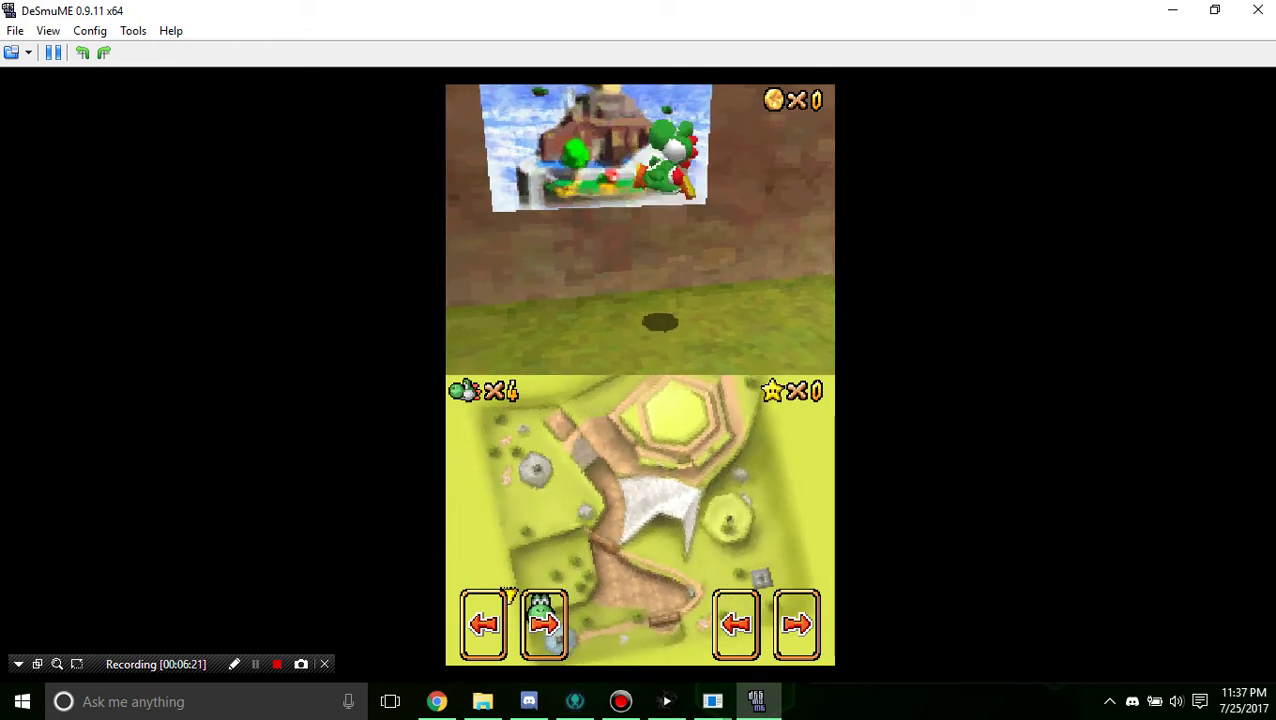
key("Up")
key("z")
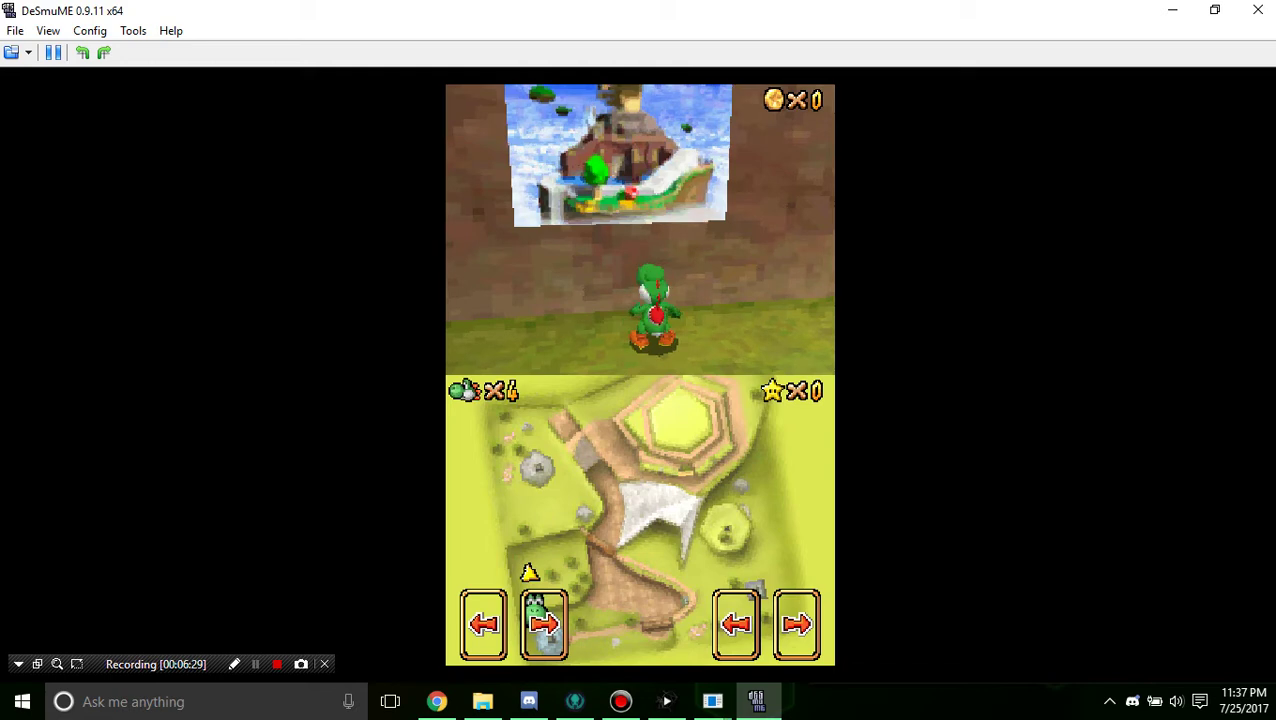
key("Right")
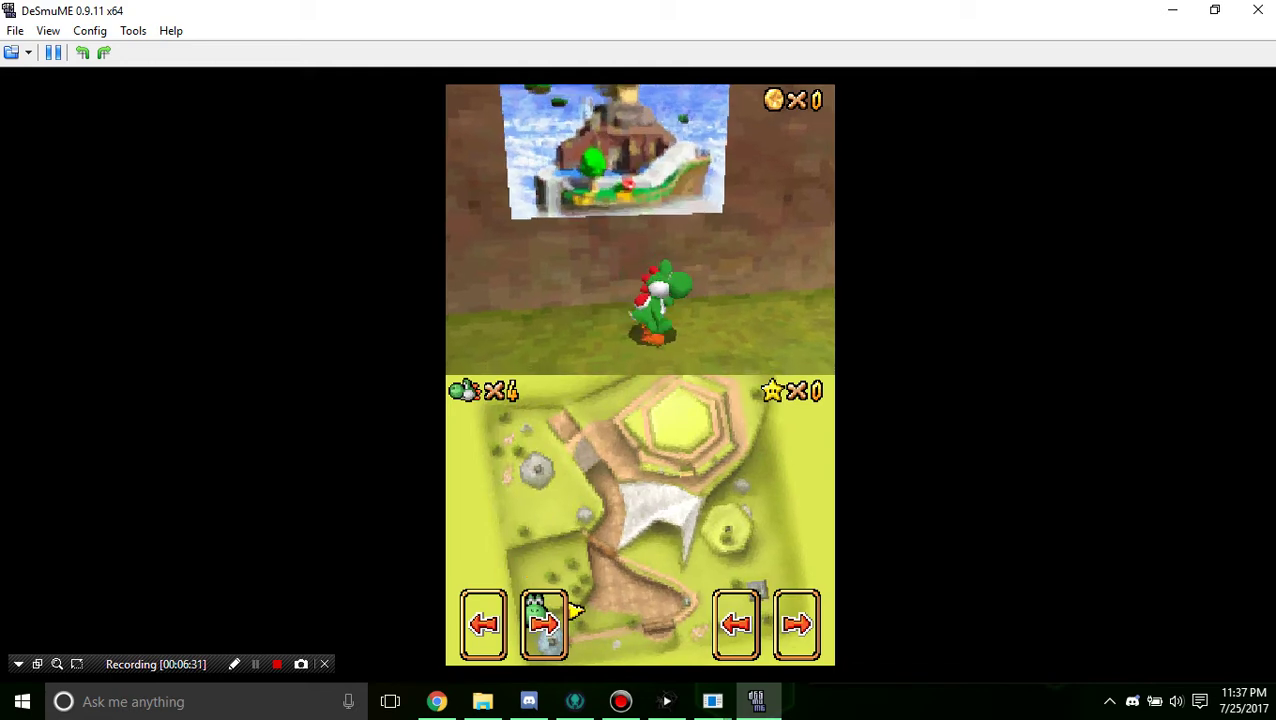
key("q")
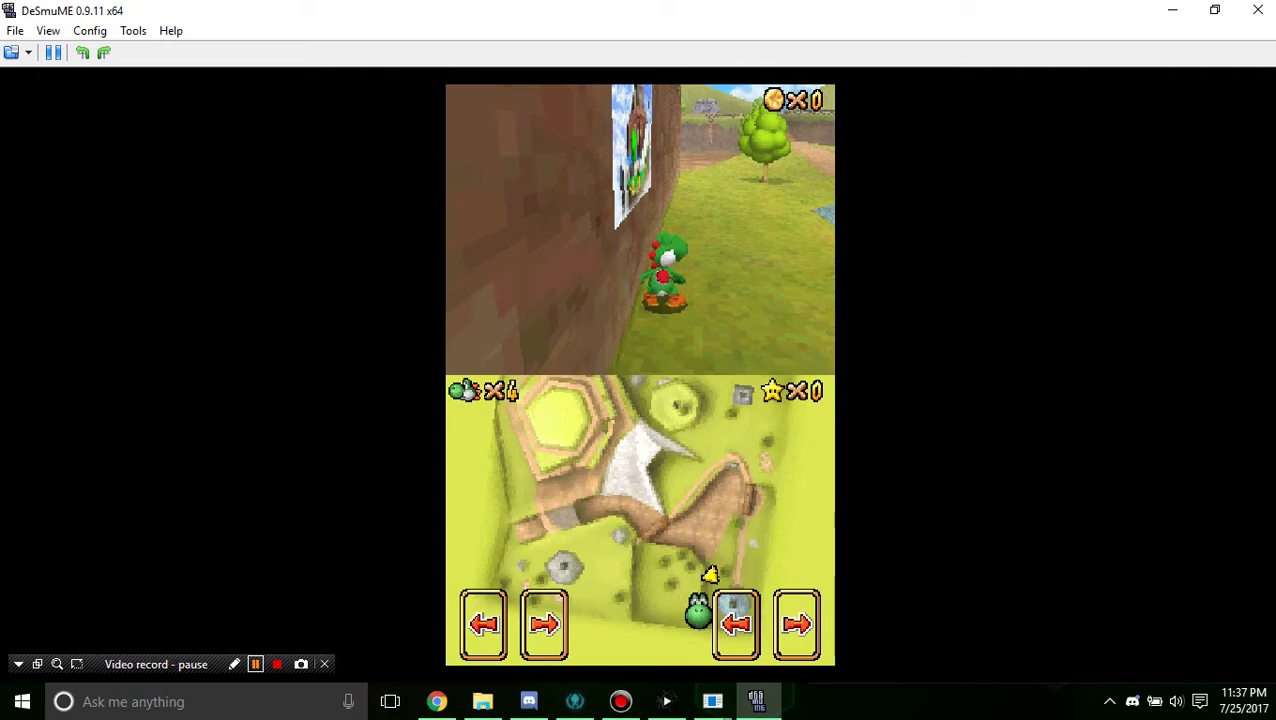
Step: Switch back to the SM64DS Editor's Bob-Omb Battlefield window and pull the painting slightly out from the rock wall, to Z about 4.017
left_click(712, 701)
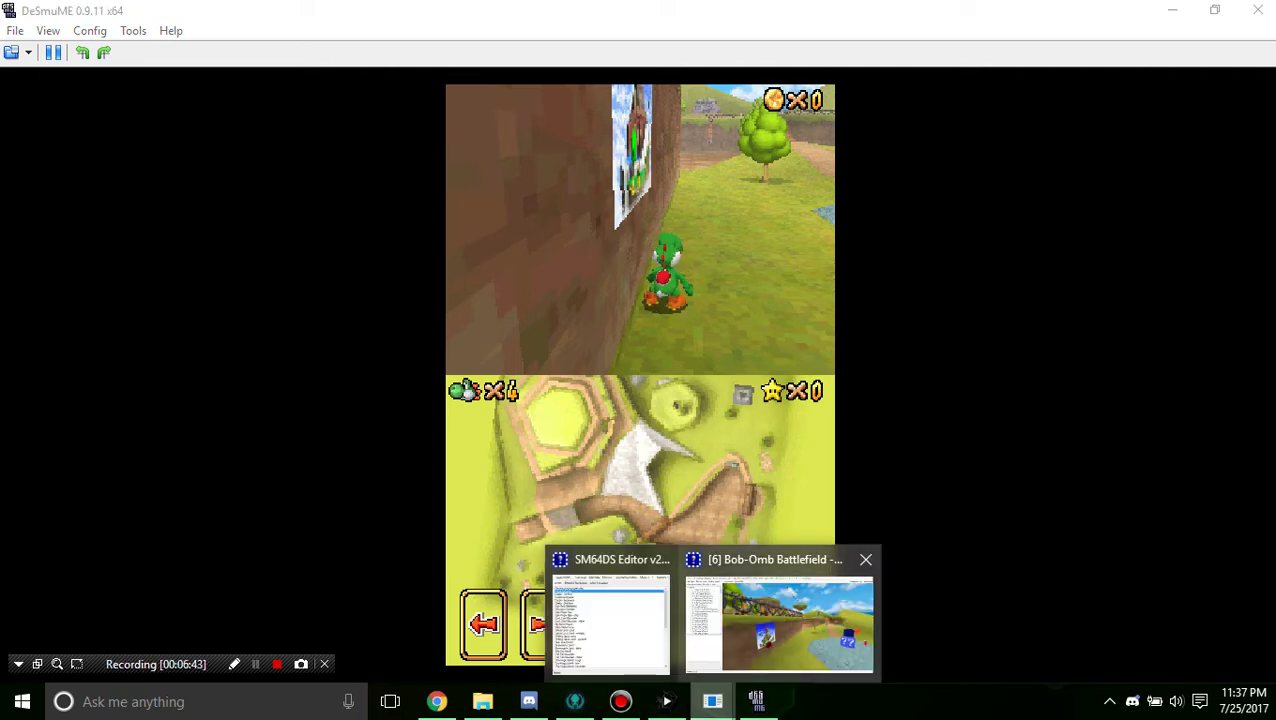
left_click(779, 625)
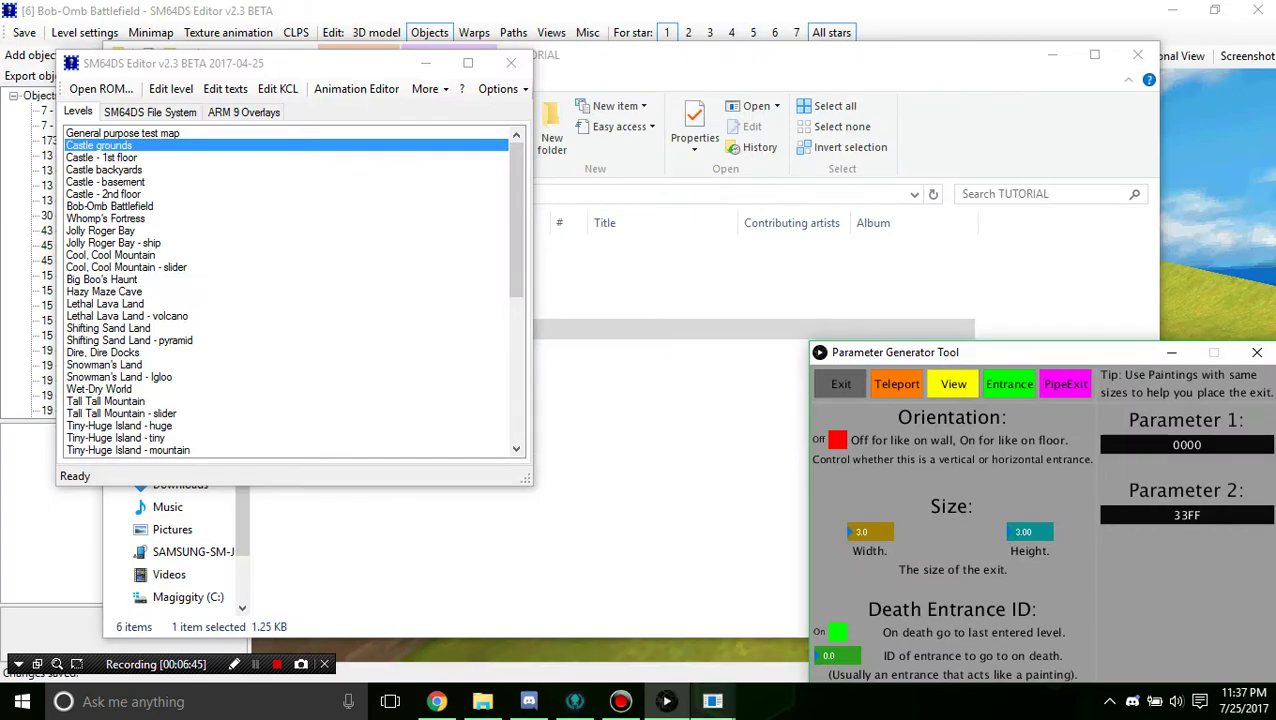
left_click(770, 655)
scroll(763, 365, "down", 2)
right_click_drag(763, 365, 640, 340)
scroll(605, 345, "up", 1)
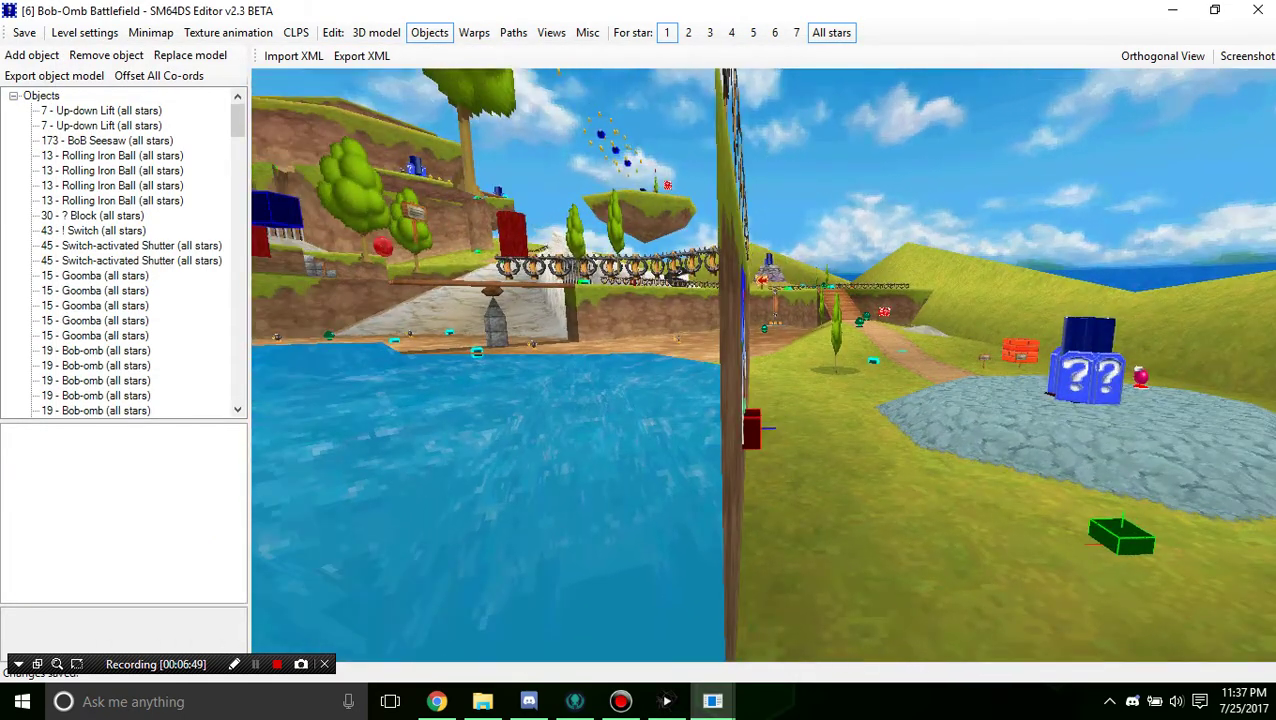
left_click_drag(743, 365, 749, 365)
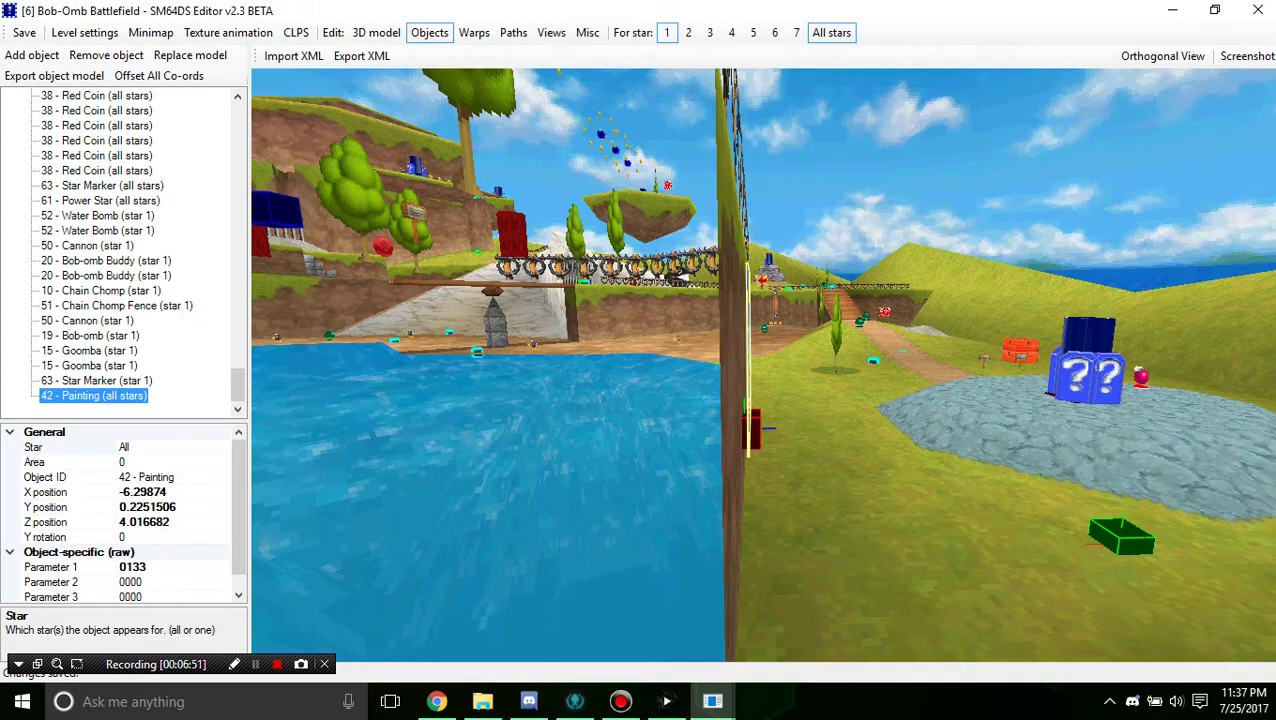
right_click_drag(749, 365, 1005, 345)
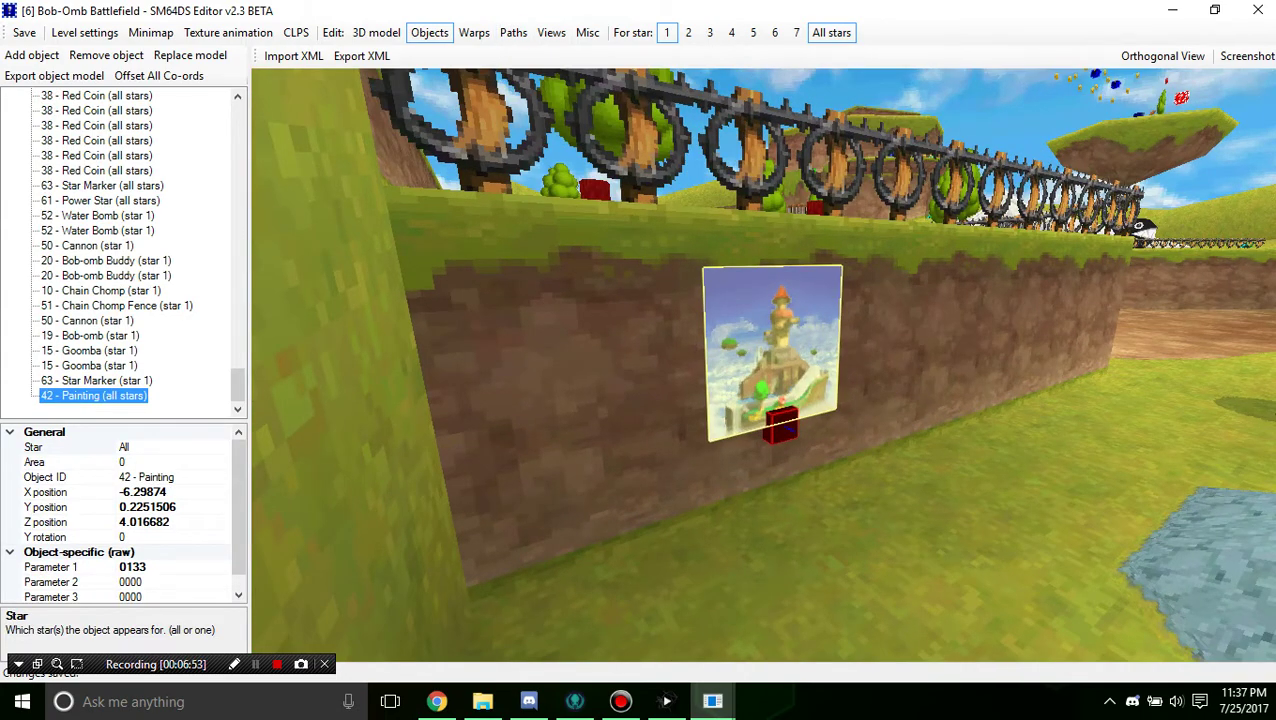
Step: Copy the painting's X position, -6.29874, into the Whomp's Fortress exit's X position
double_click(143, 492)
key("ctrl+c")
left_click(474, 33)
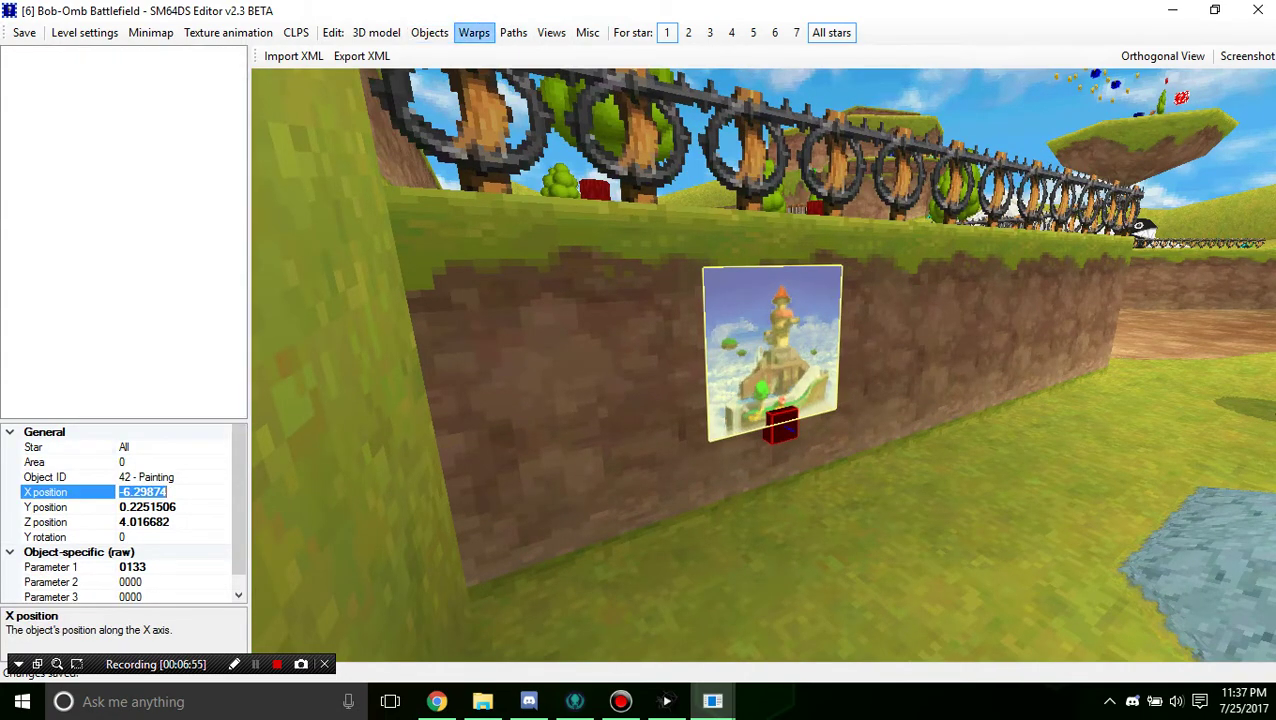
left_click(143, 165)
double_click(146, 462)
key("ctrl+v")
left_click(420, 420)
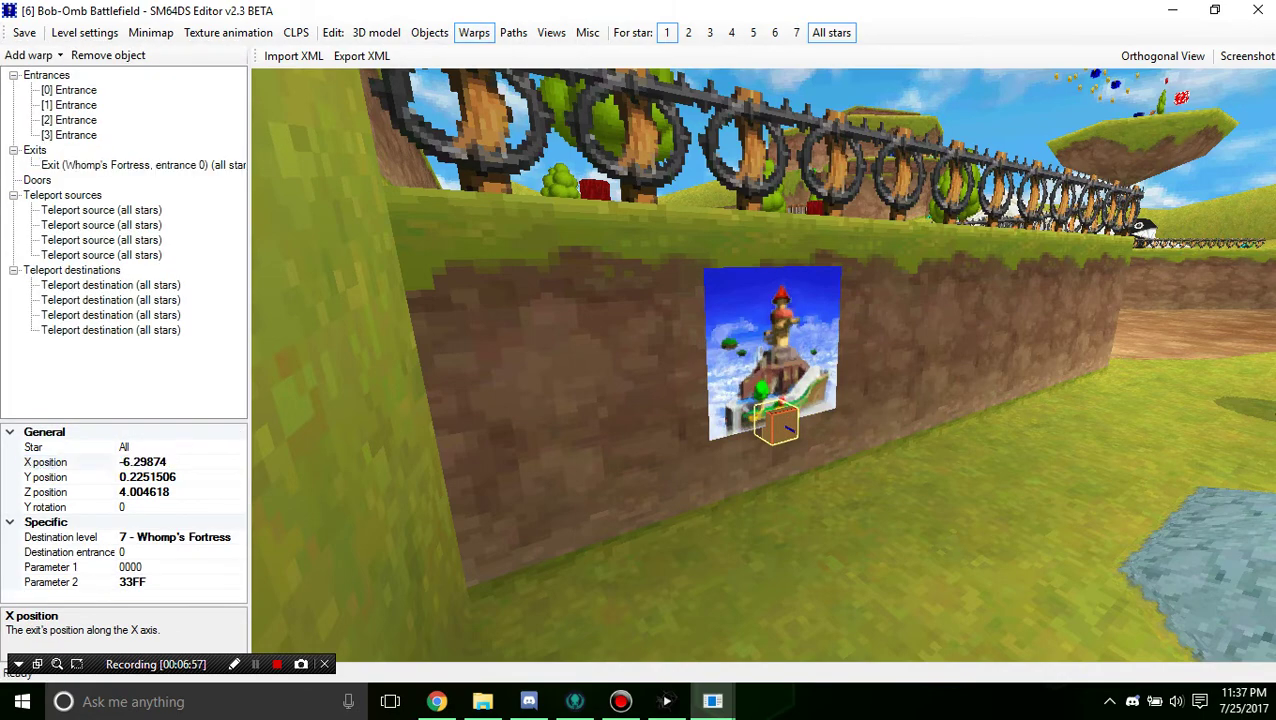
Step: Match the Whomp's Fortress exit's Y position to the painting's value of 0.2251506
left_click(430, 33)
left_click(772, 352)
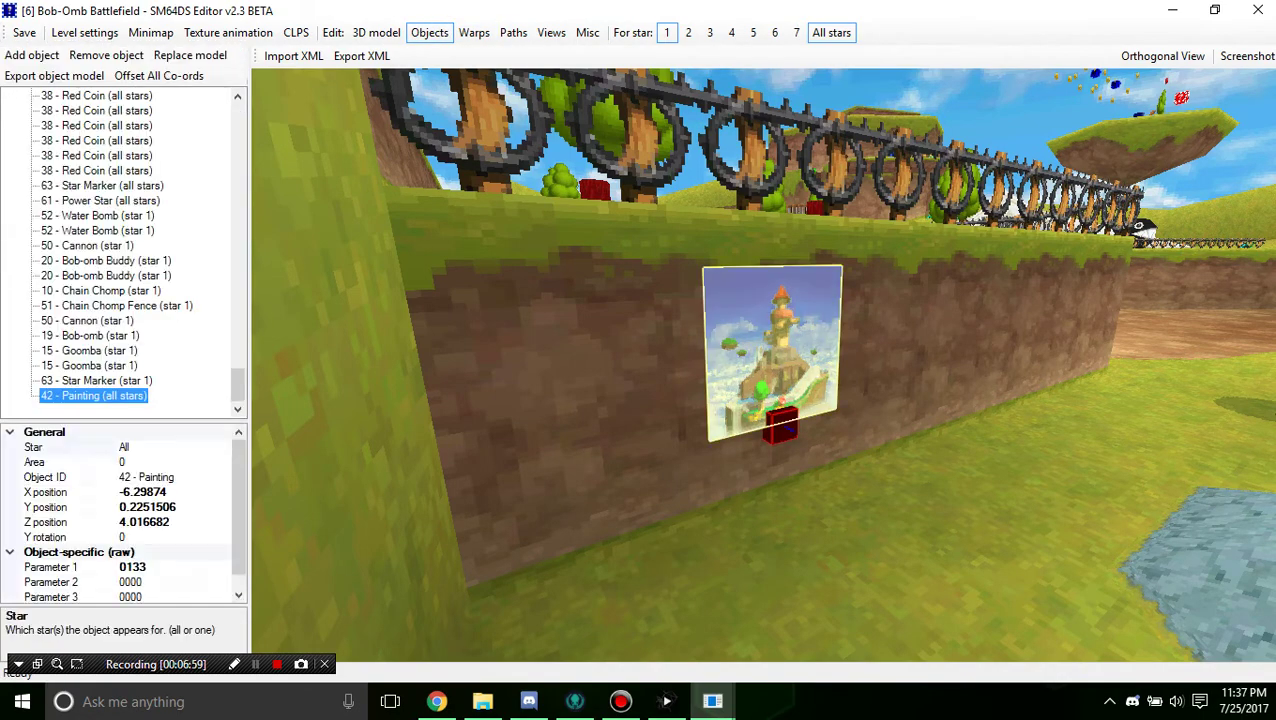
double_click(146, 507)
left_click(474, 32)
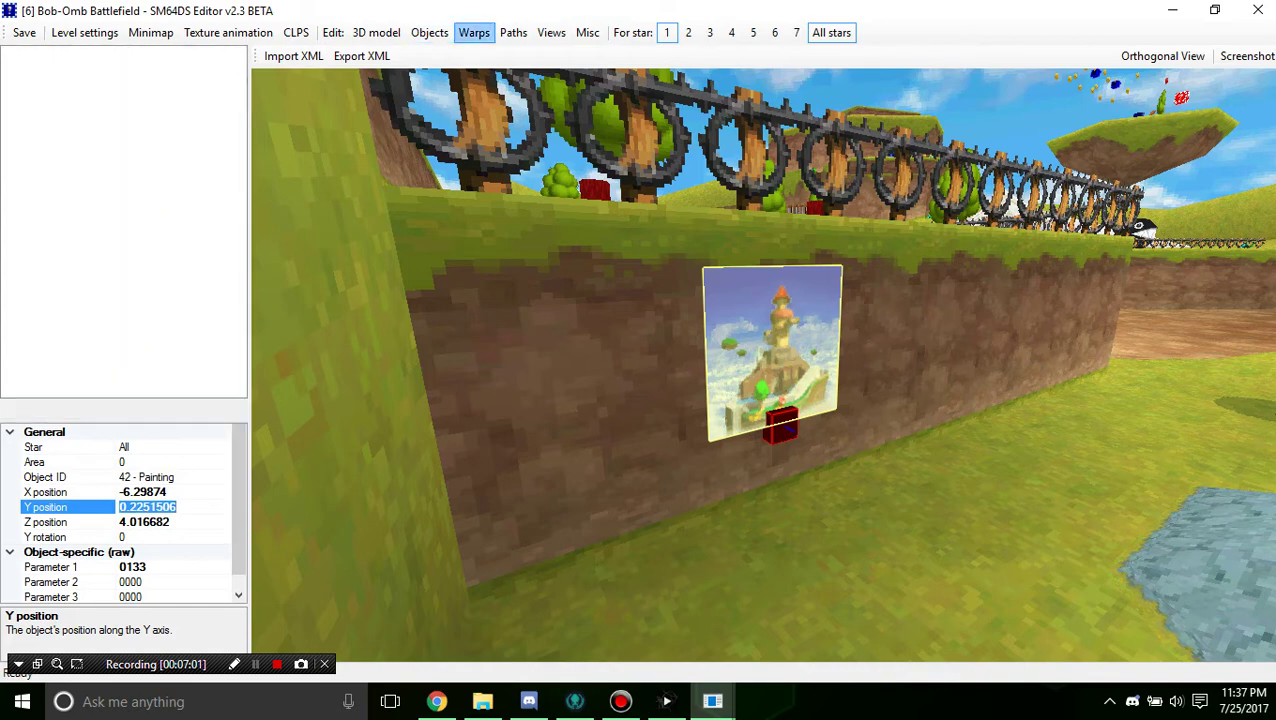
left_click(782, 425)
left_click(148, 477)
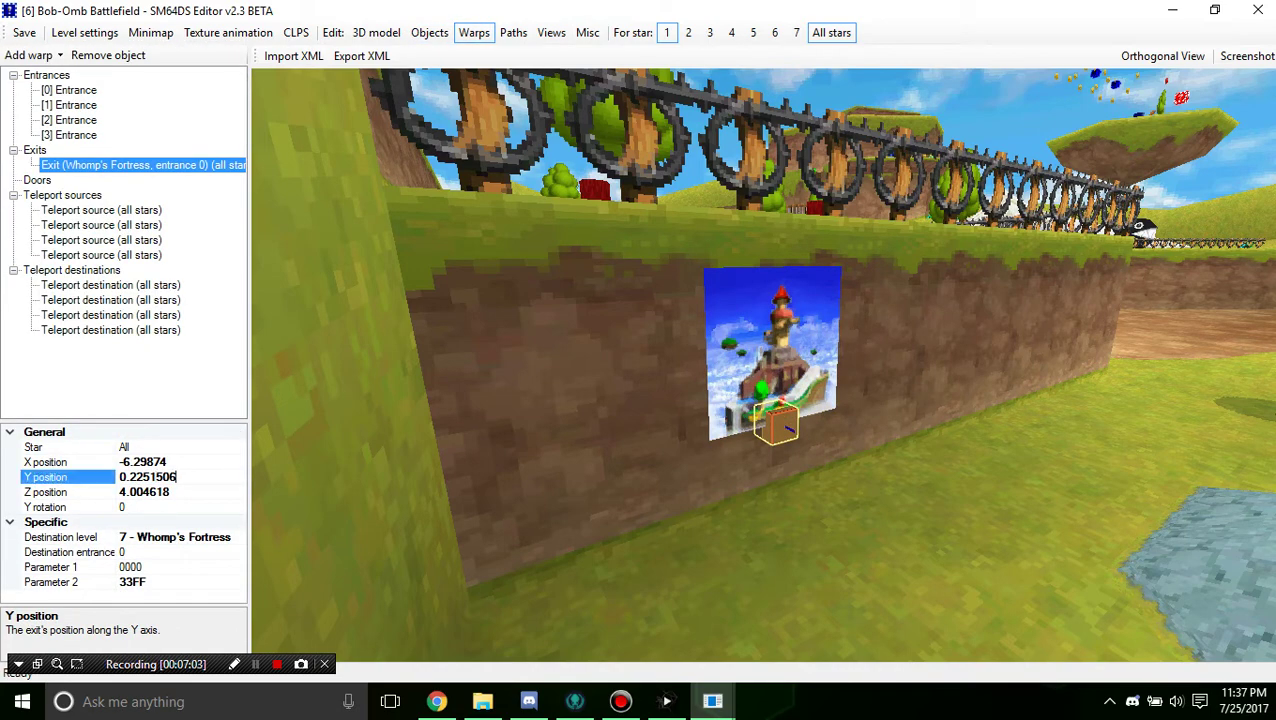
Step: Copy the painting's Z position, 4.016682, into the Whomp's Fortress exit and save the level
left_click(430, 33)
left_click(772, 352)
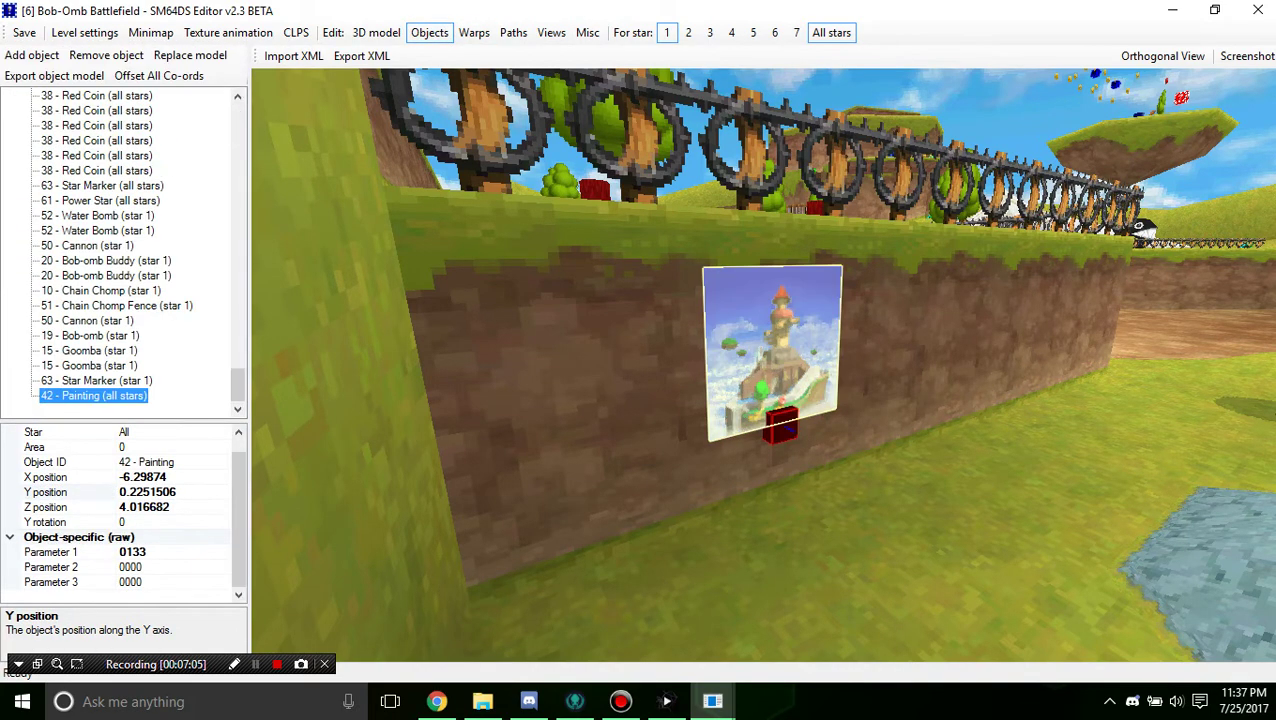
double_click(145, 507)
key("ctrl+c")
left_click(474, 32)
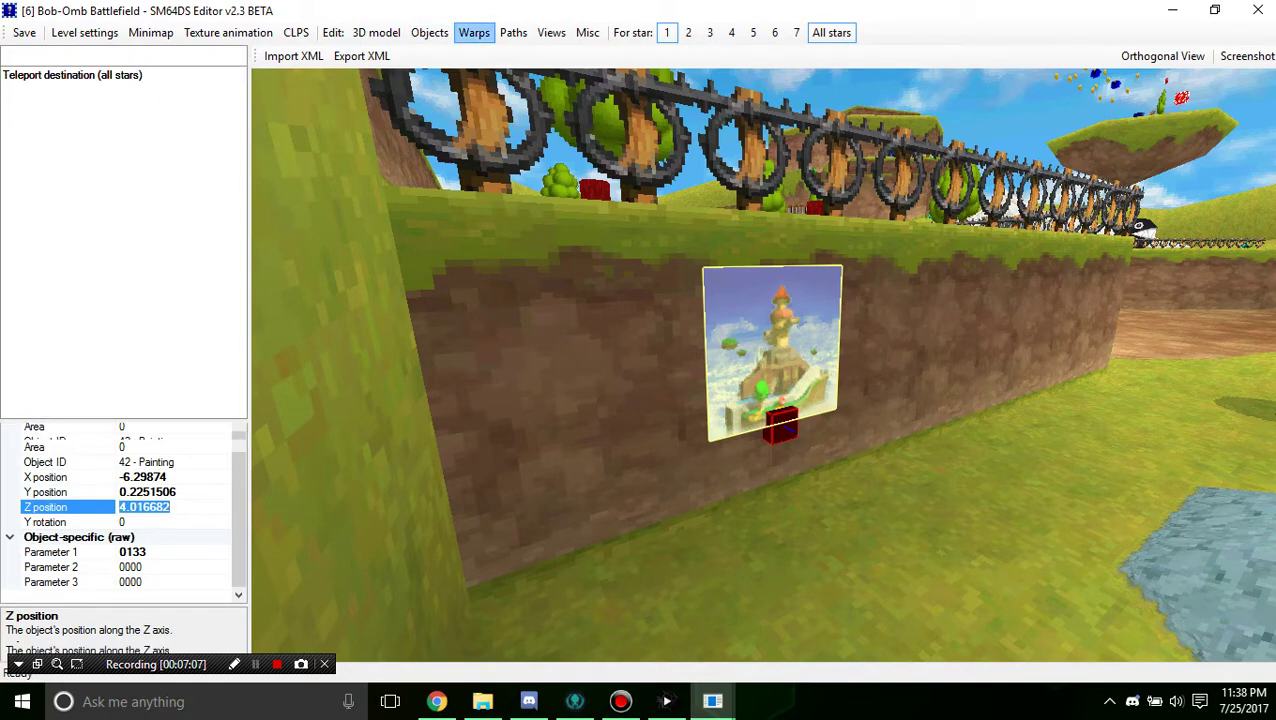
left_click(780, 426)
left_click(168, 492)
key("ctrl+a")
key("ctrl+v")
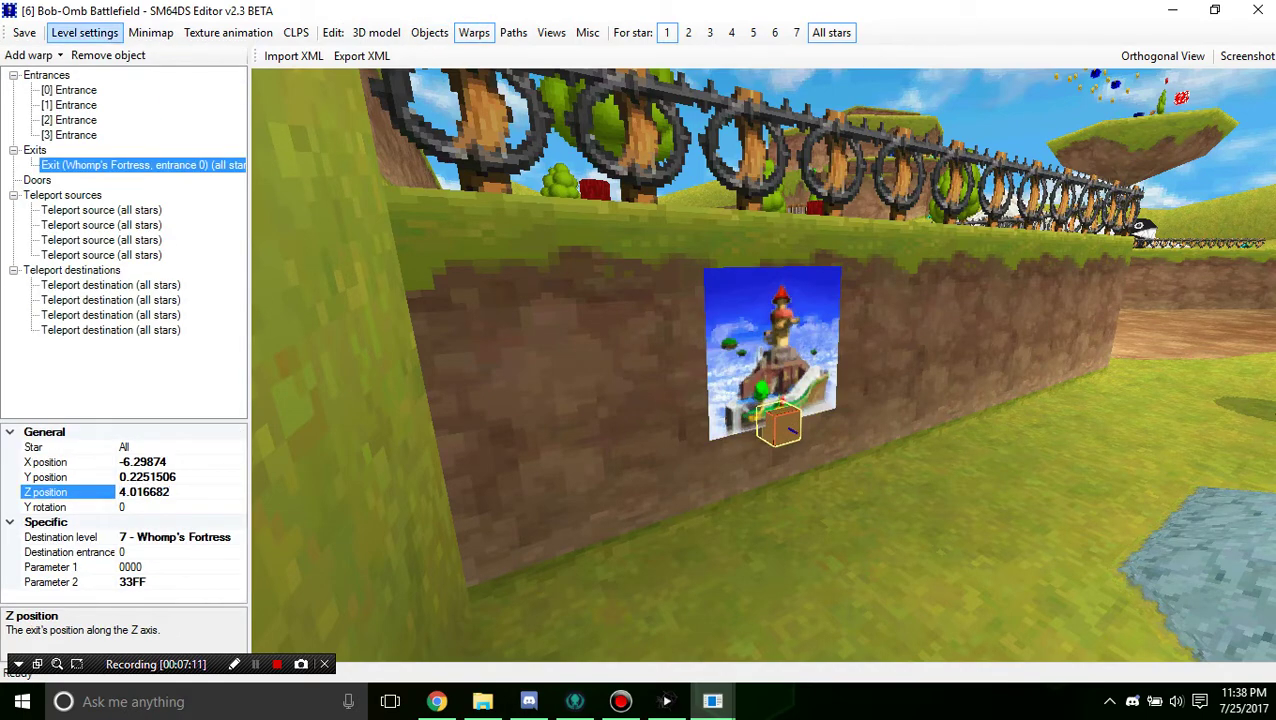
left_click(24, 32)
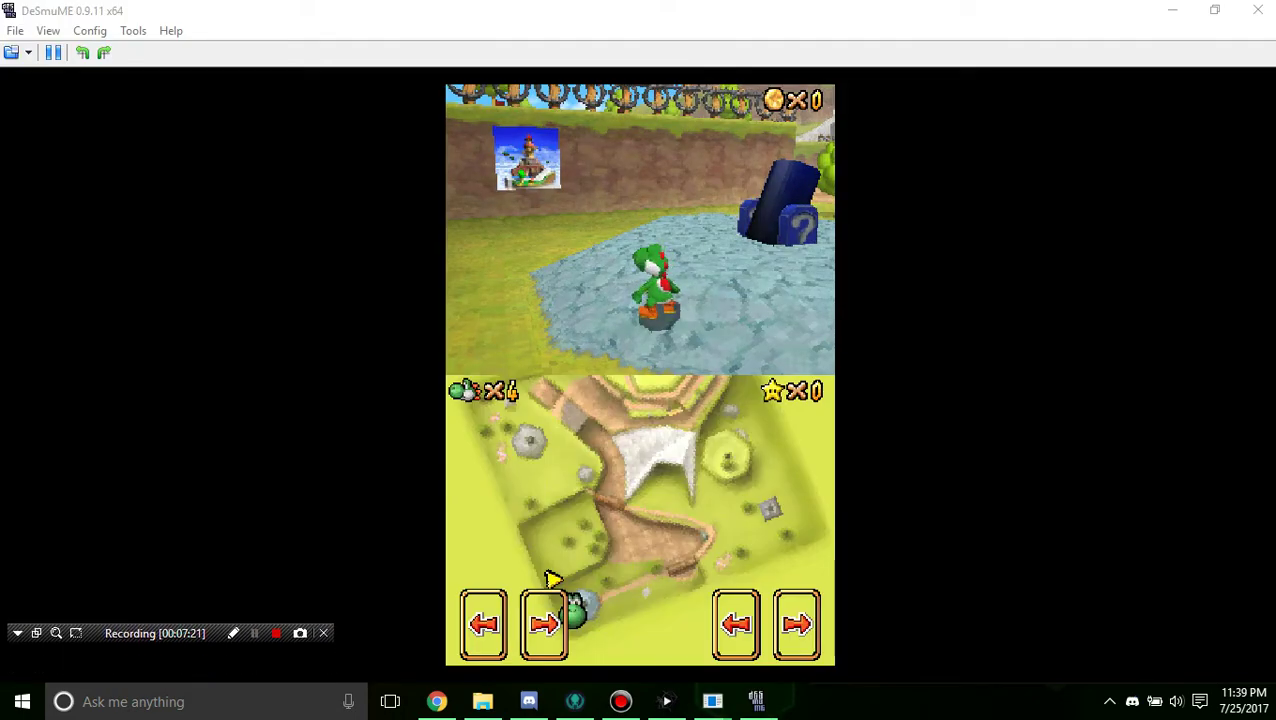
Step: Switch to DeSmuME and test the realigned exit by jumping Yoshi into the painting, checking its gap from the wall side-on
left_click(552, 580)
key("Left")
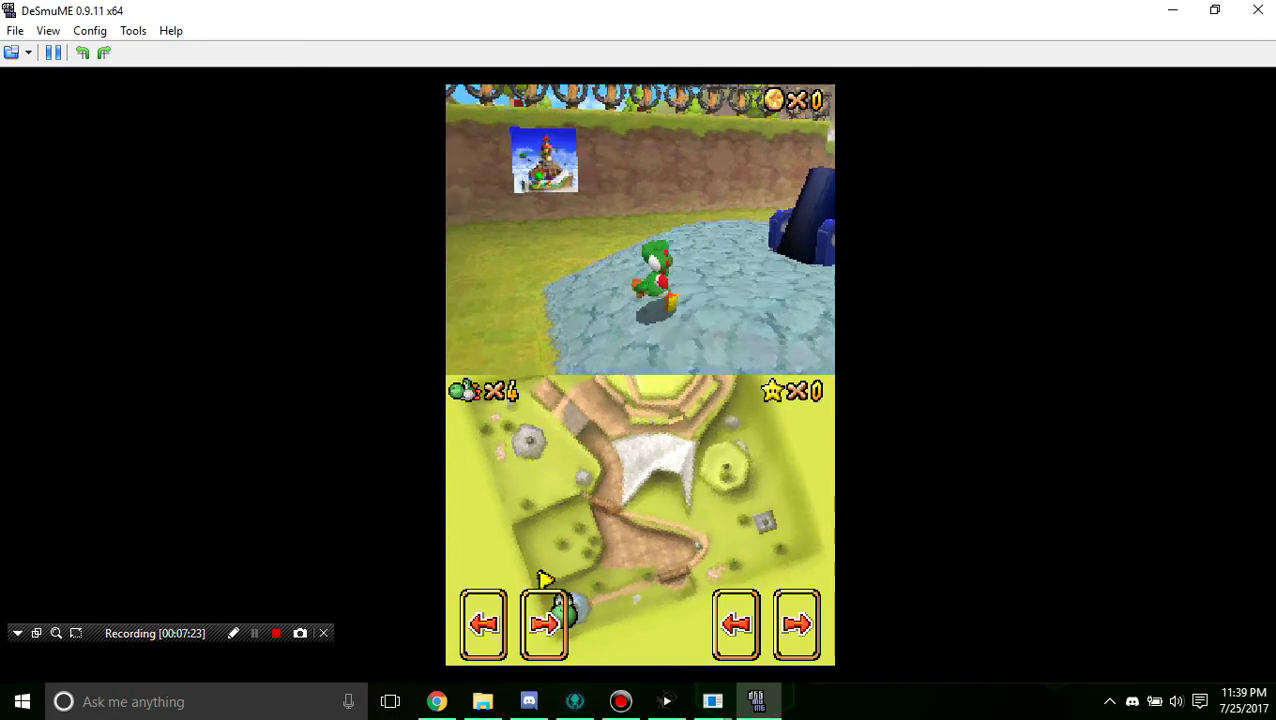
key("Up")
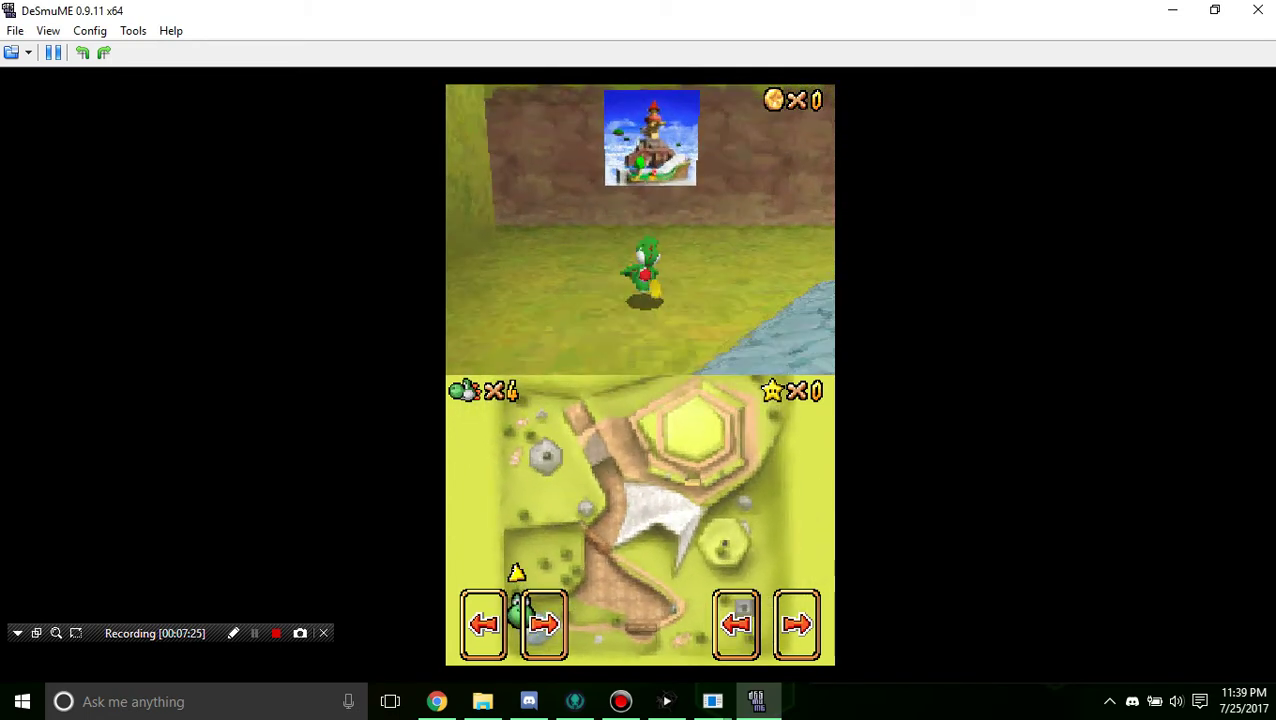
key("z")
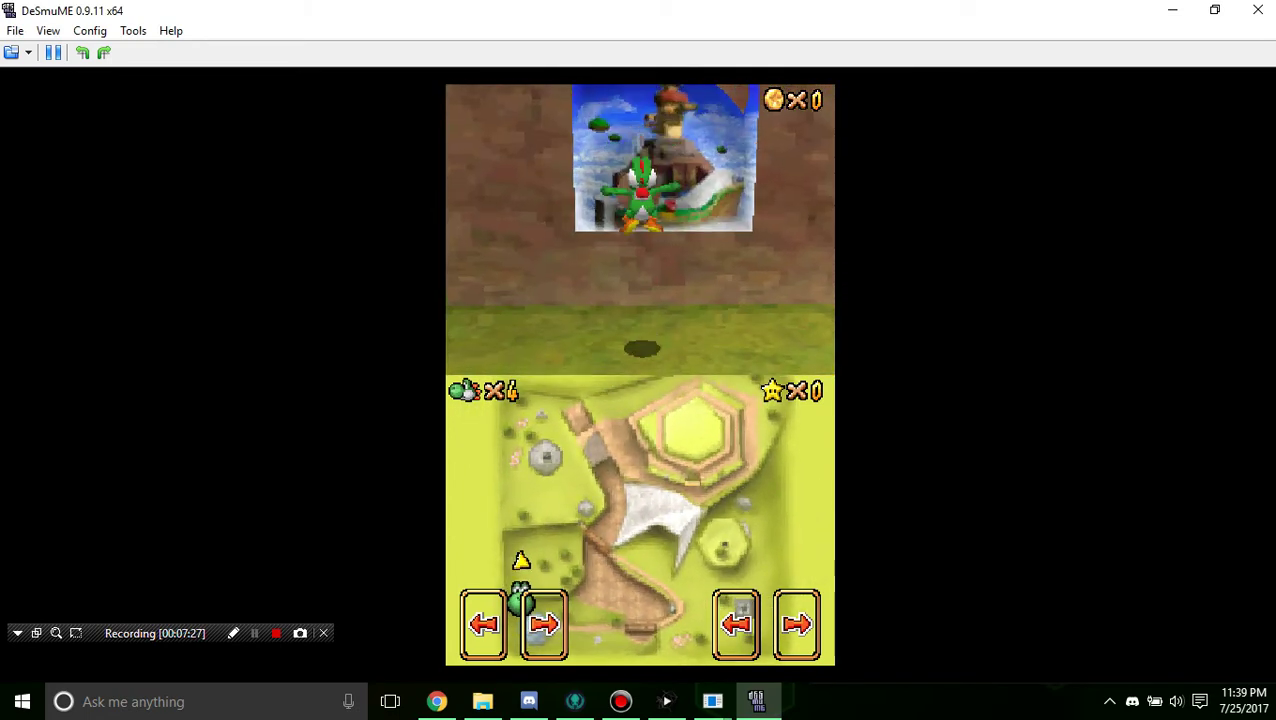
key("z")
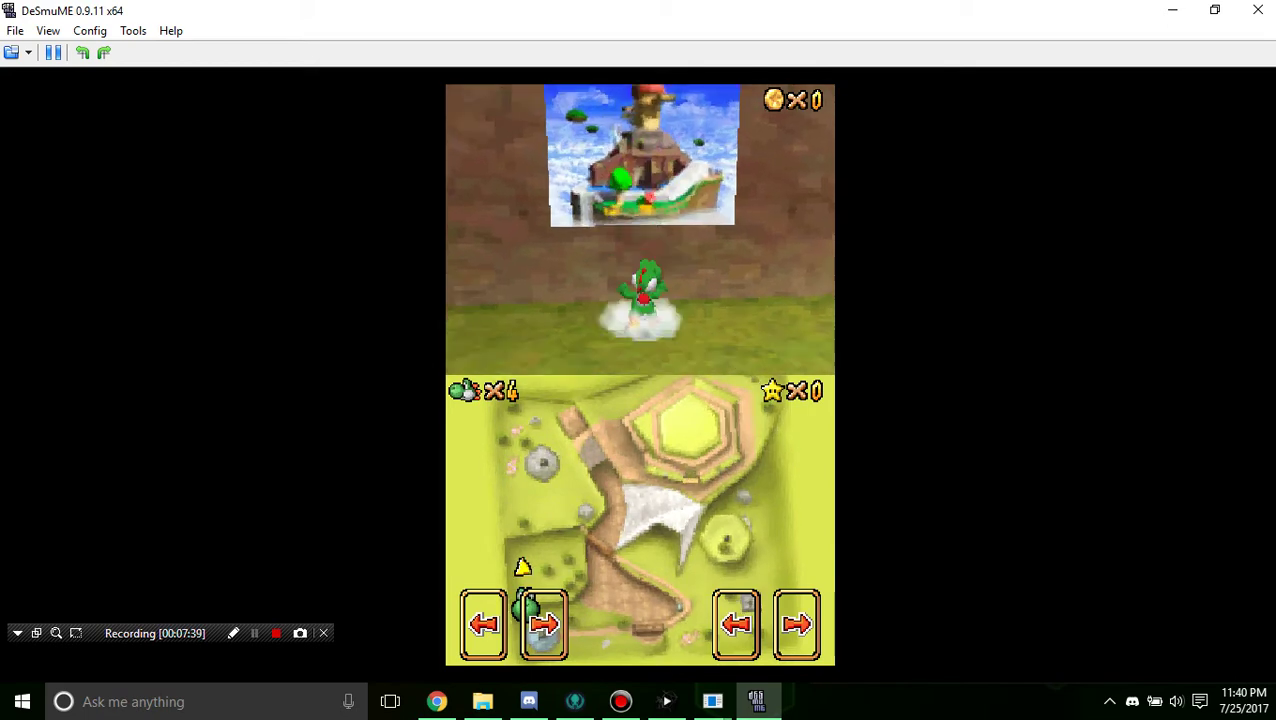
key("Right")
key("q")
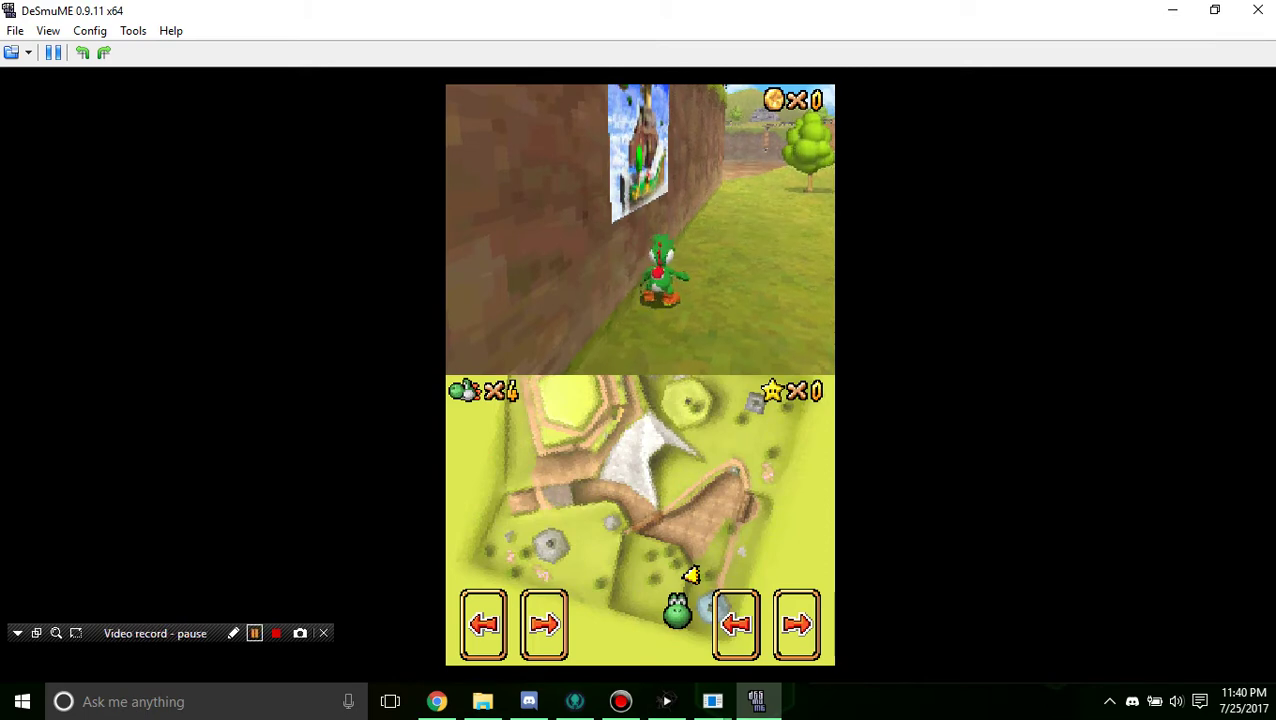
key("x")
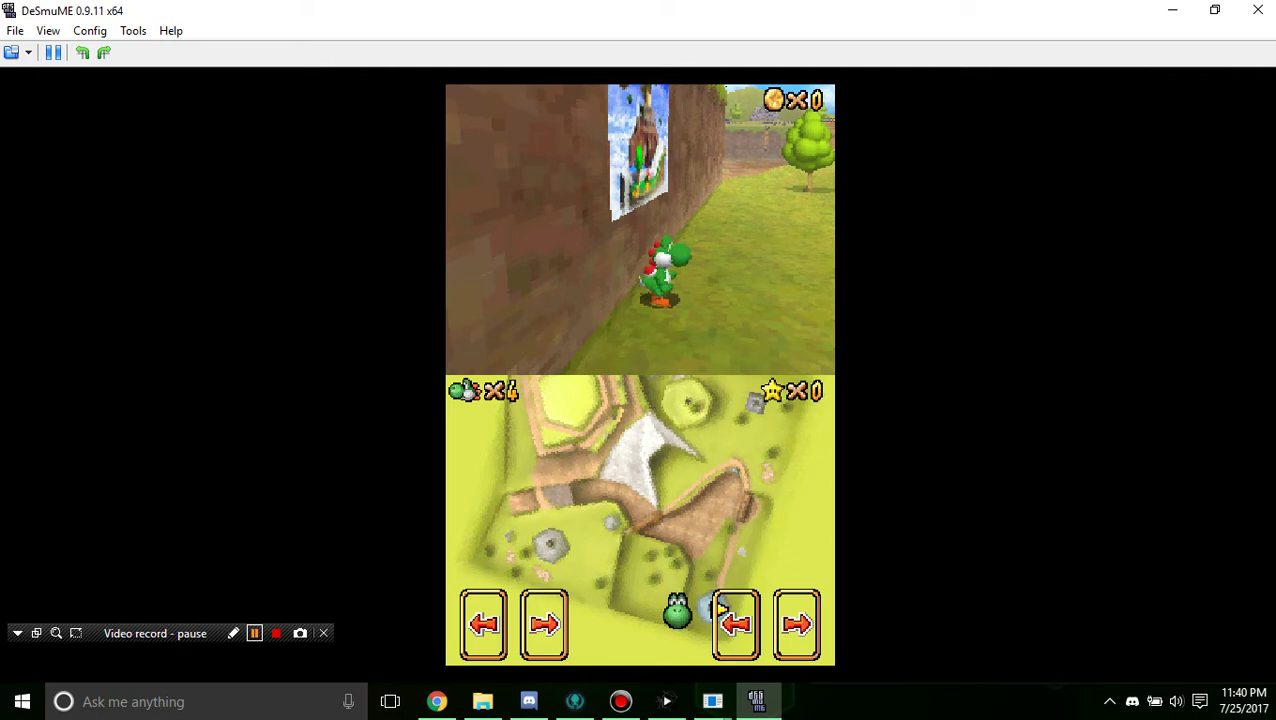
key("z")
key("Left")
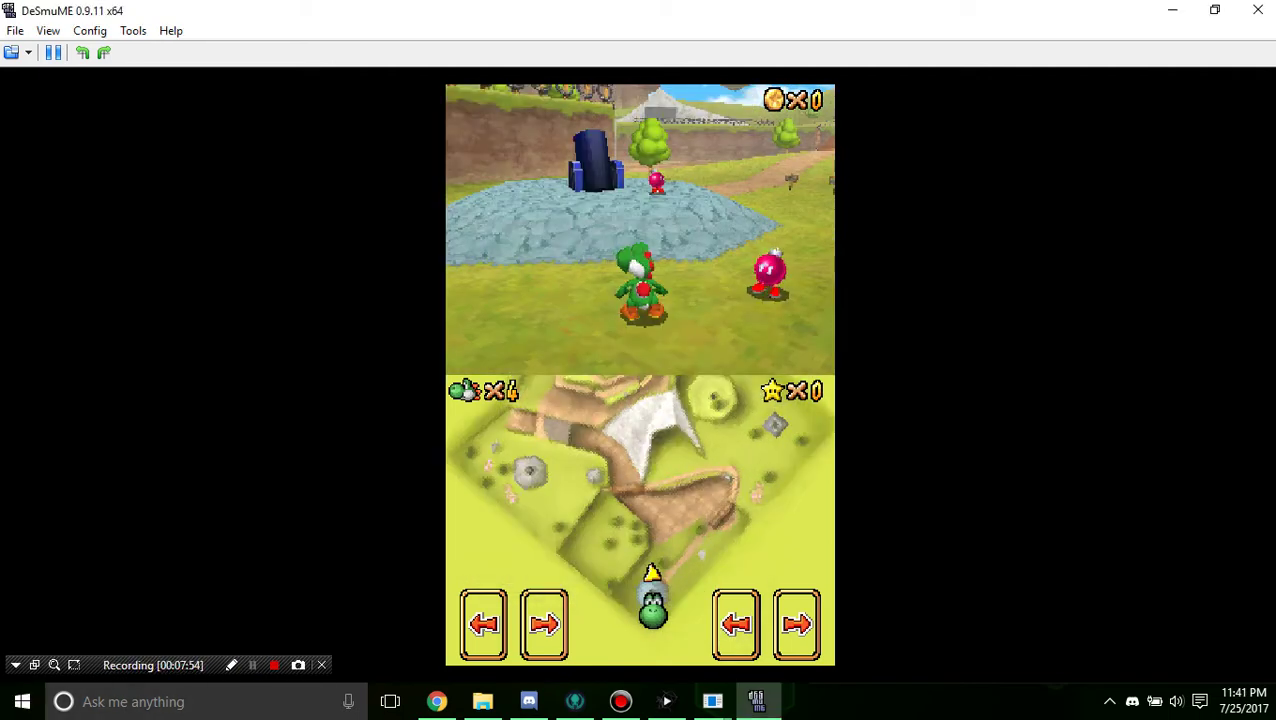
Step: Run Yoshi from the Bob-omb Buddy past the stone patch to the painting and test jumping into it again
left_click(448, 520)
key("Left")
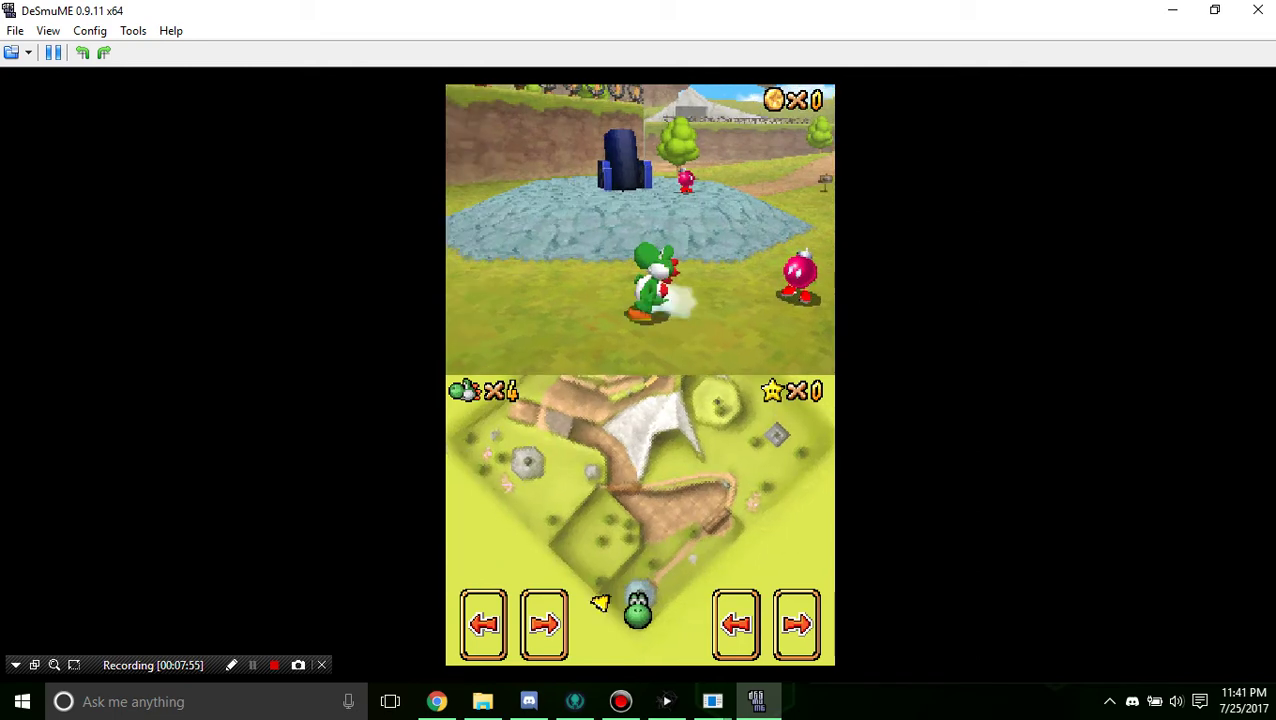
key("Up")
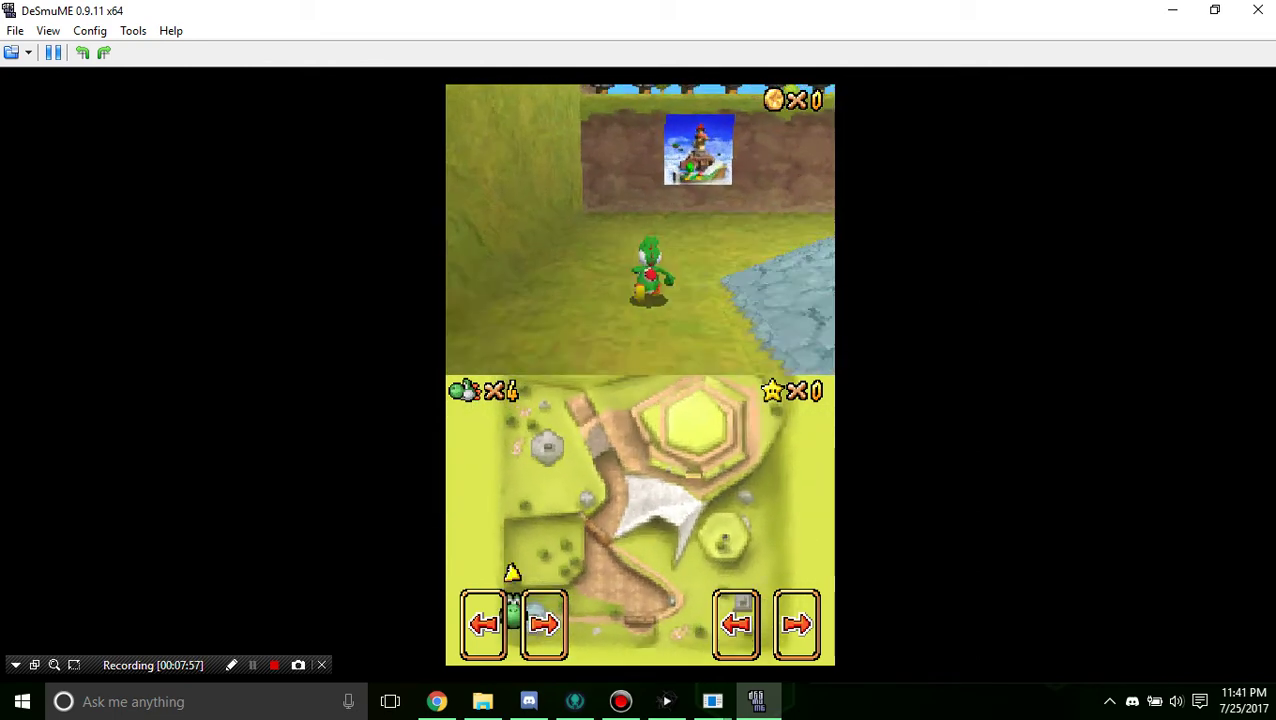
key("Right")
key("z")
key("Up")
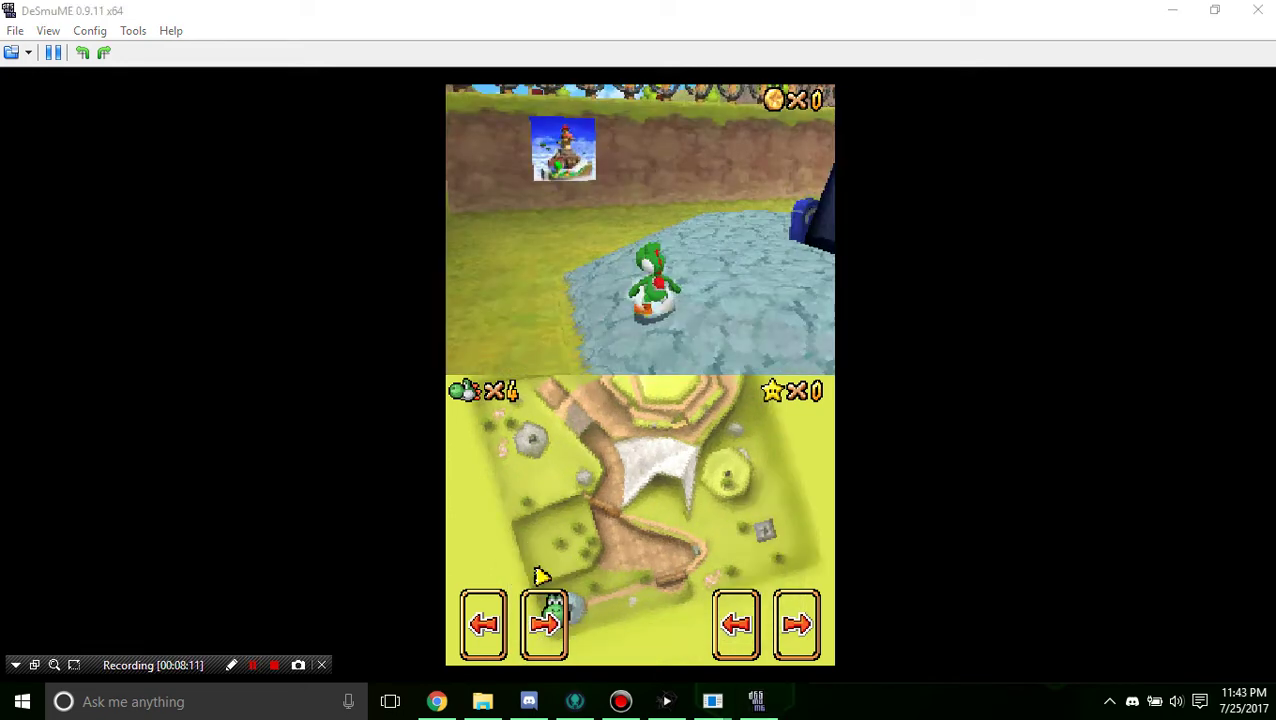
Step: Run Yoshi from the stone patch to the wall and jump into the painting to enter Whomp's Fortress
key("Left")
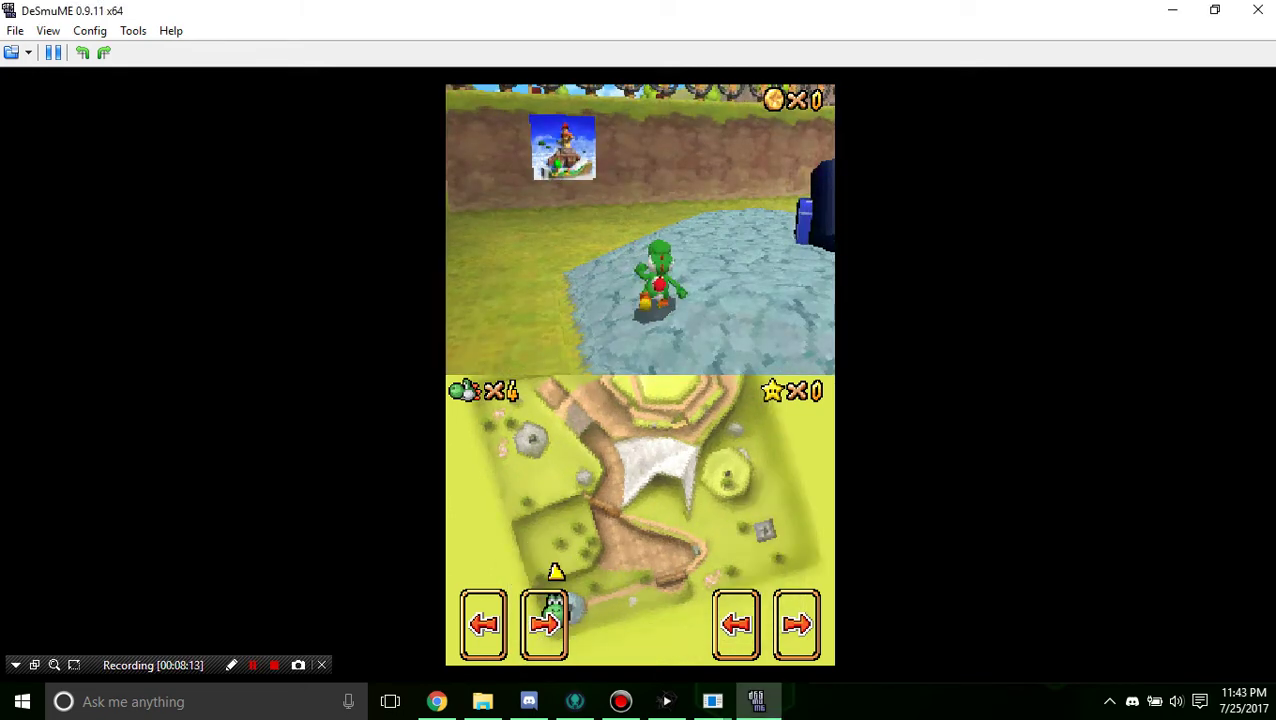
key("Up")
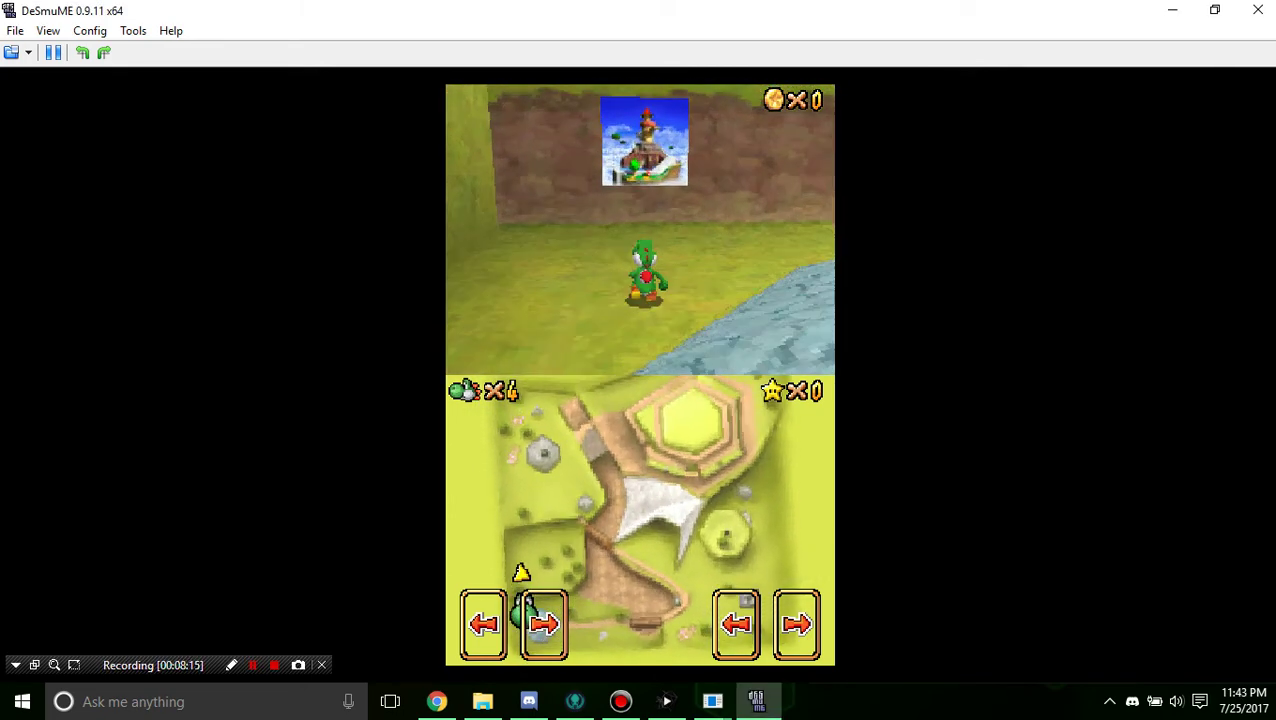
key("z")
key("z")
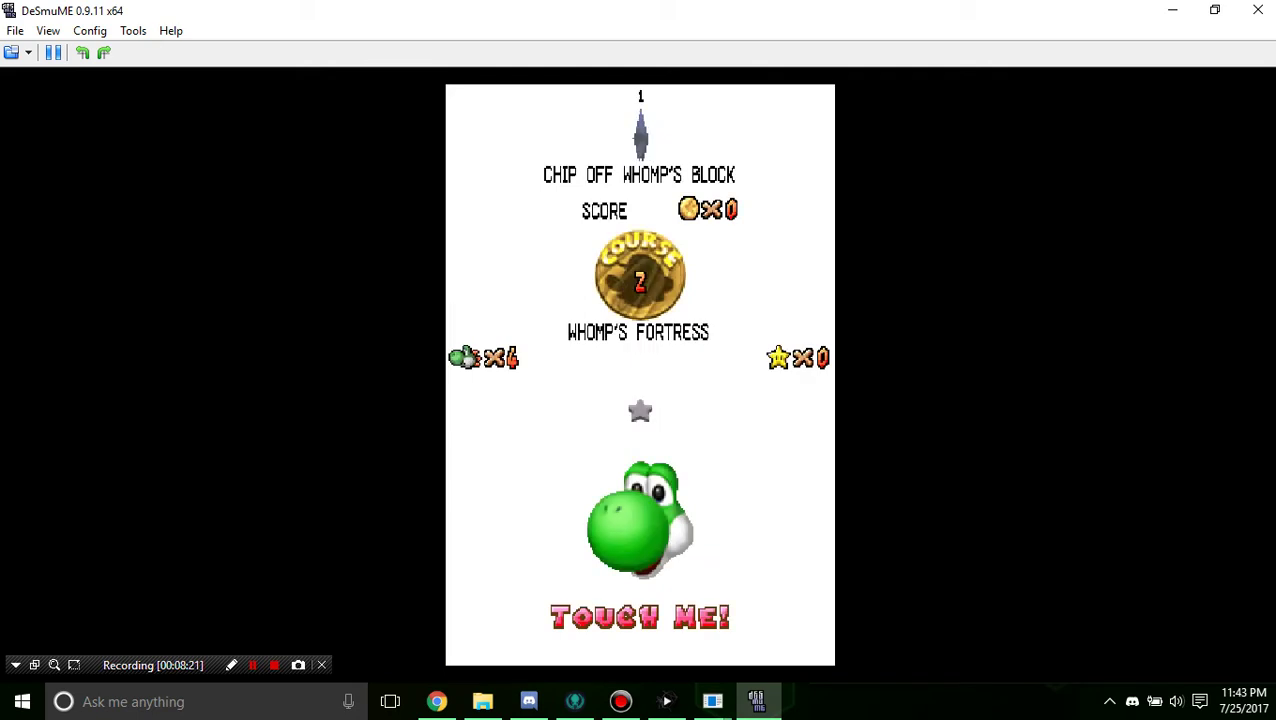
Step: Start the Chip Off Whomp's Block mission and test moving and jumping Yoshi around the Whomp's Fortress starting area
key("x")
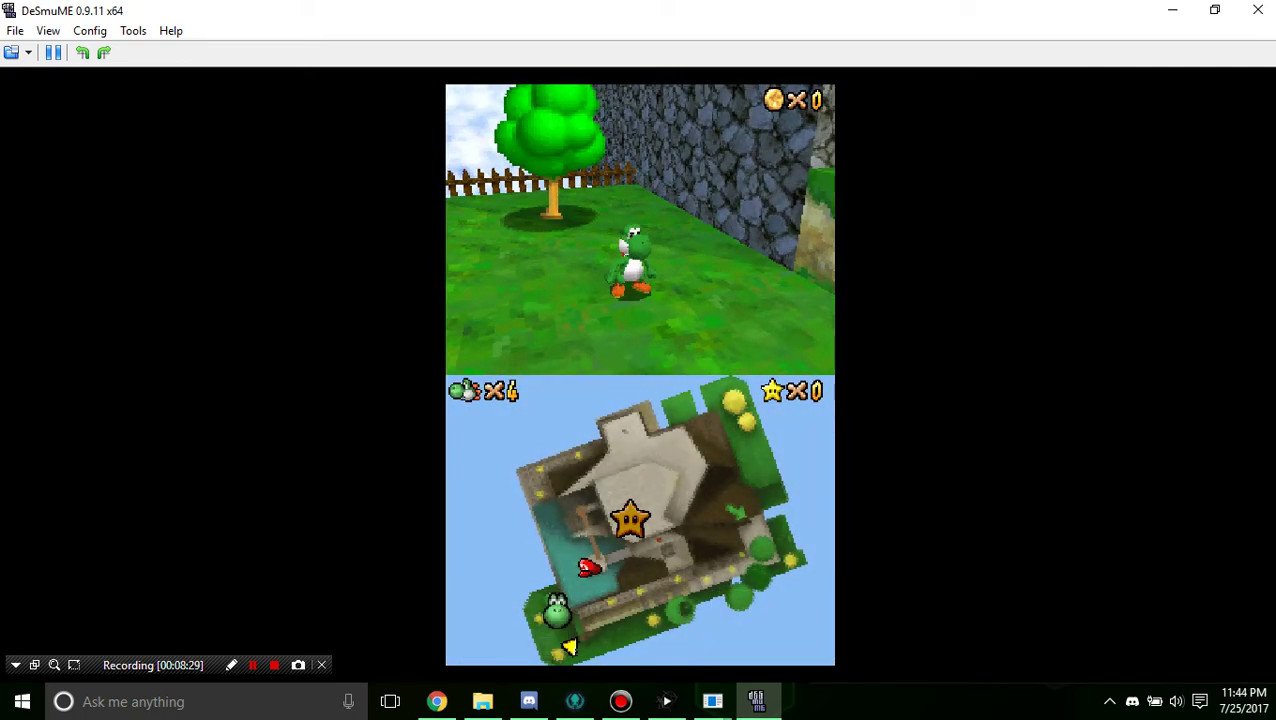
key("x")
key("x")
key("z")
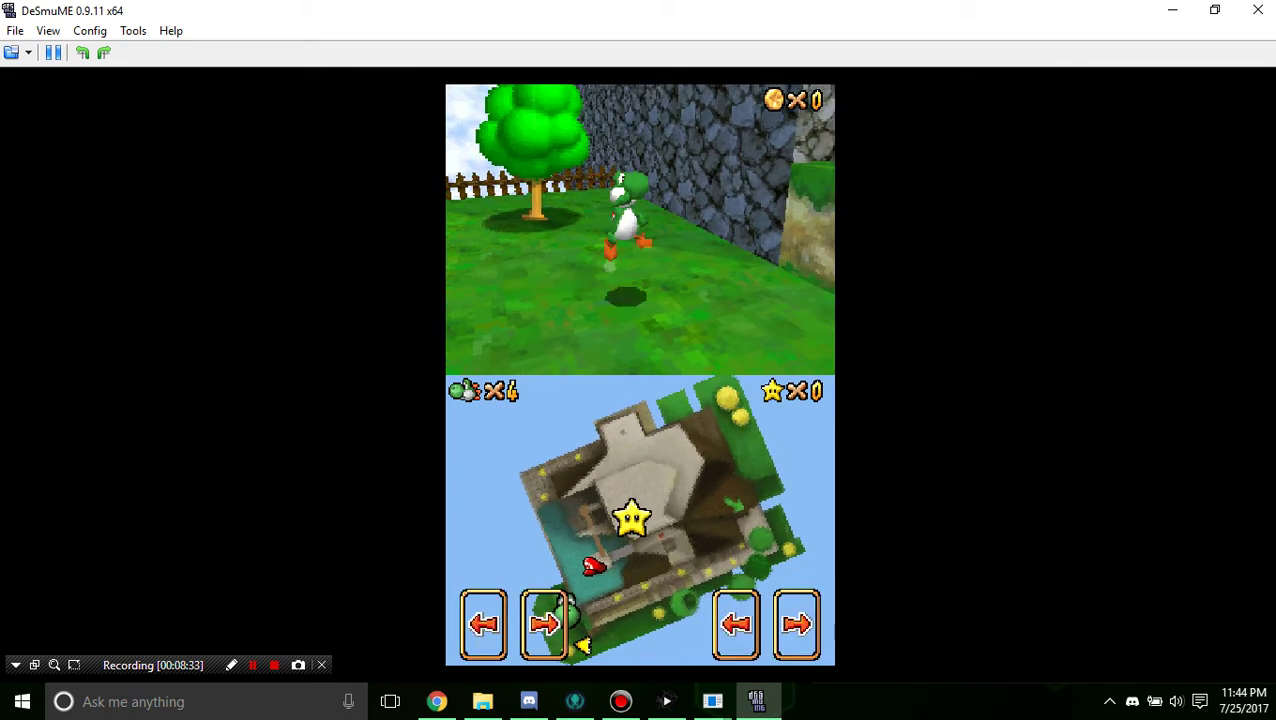
key("Right")
key("z")
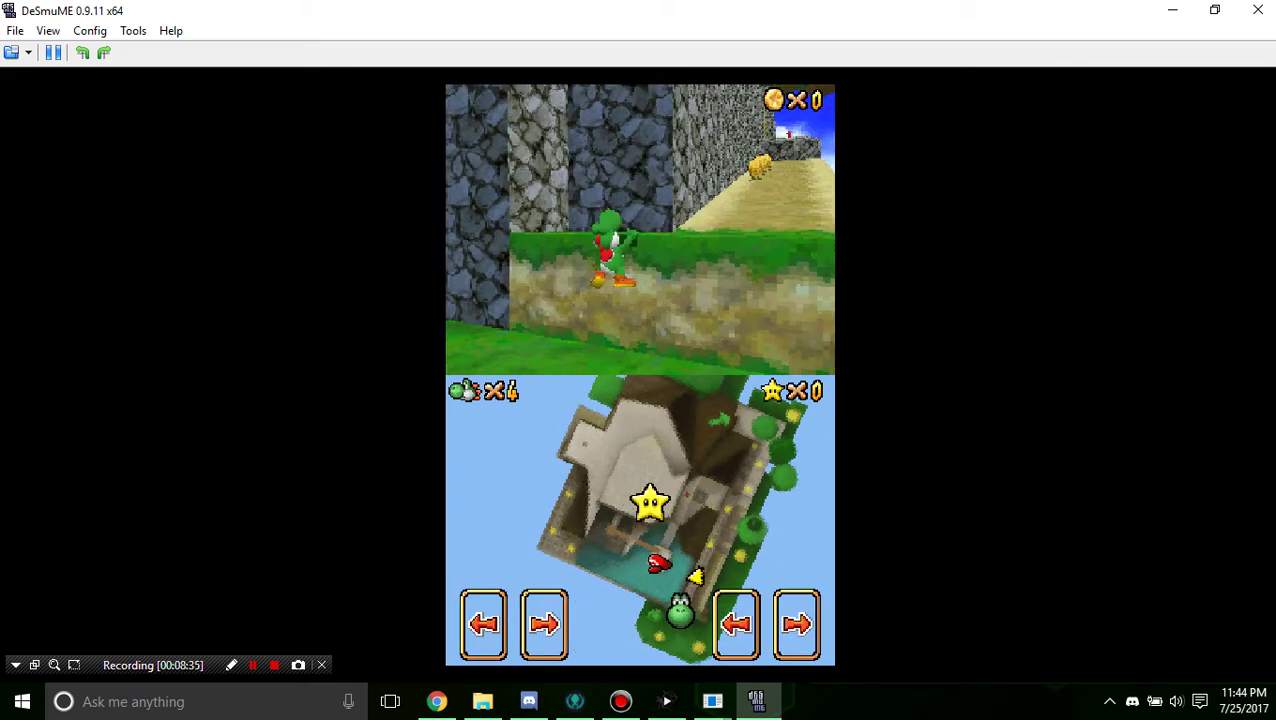
Step: Pause and resume the game in Whomp's Fortress, then close DeSmuME to return to the level editor
key("Return")
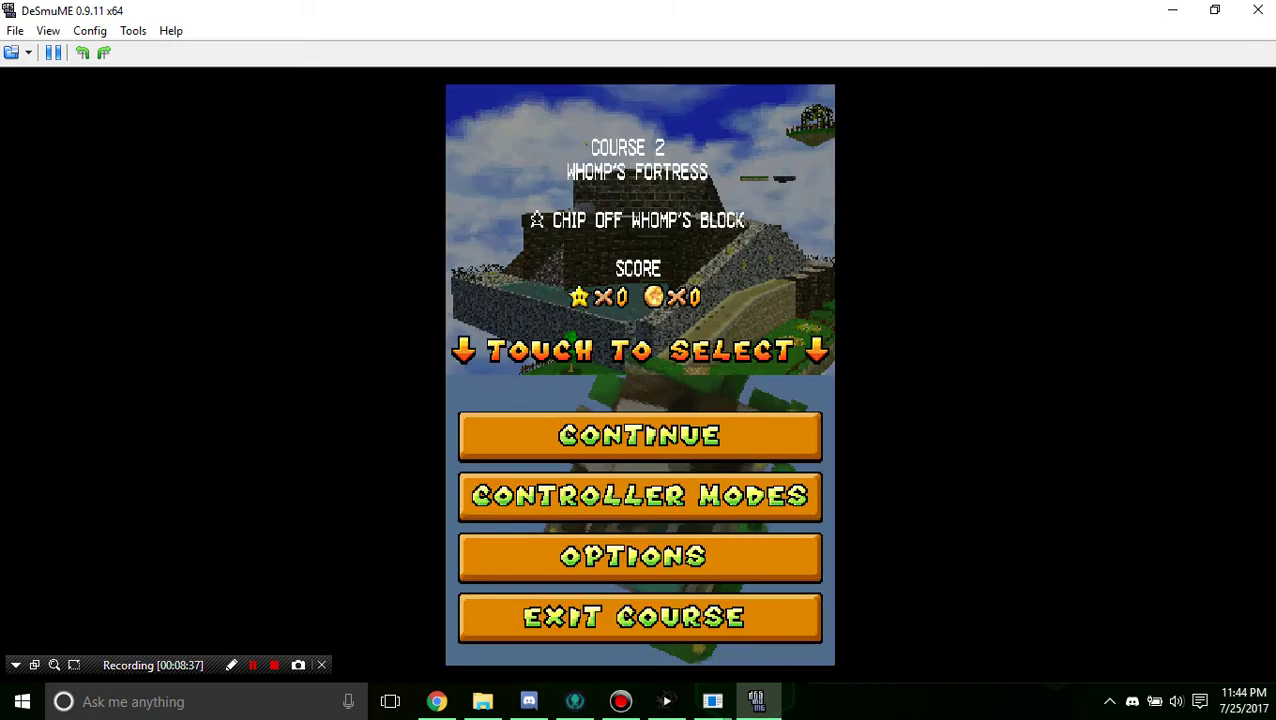
key("Return")
key("Right")
key("Up")
left_click(1258, 10)
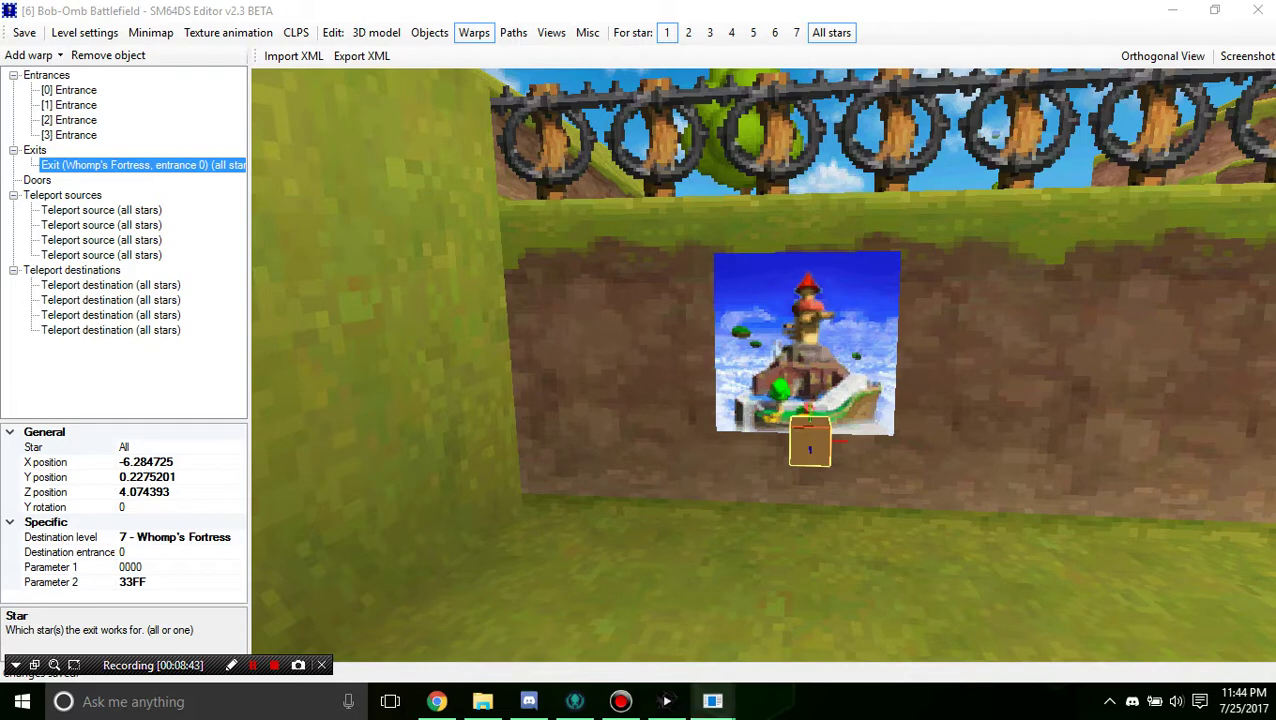
Step: Switch to the Parameter Generator Tool and compare its Exit and Teleport settings, ending on the Exit settings
left_click(666, 701)
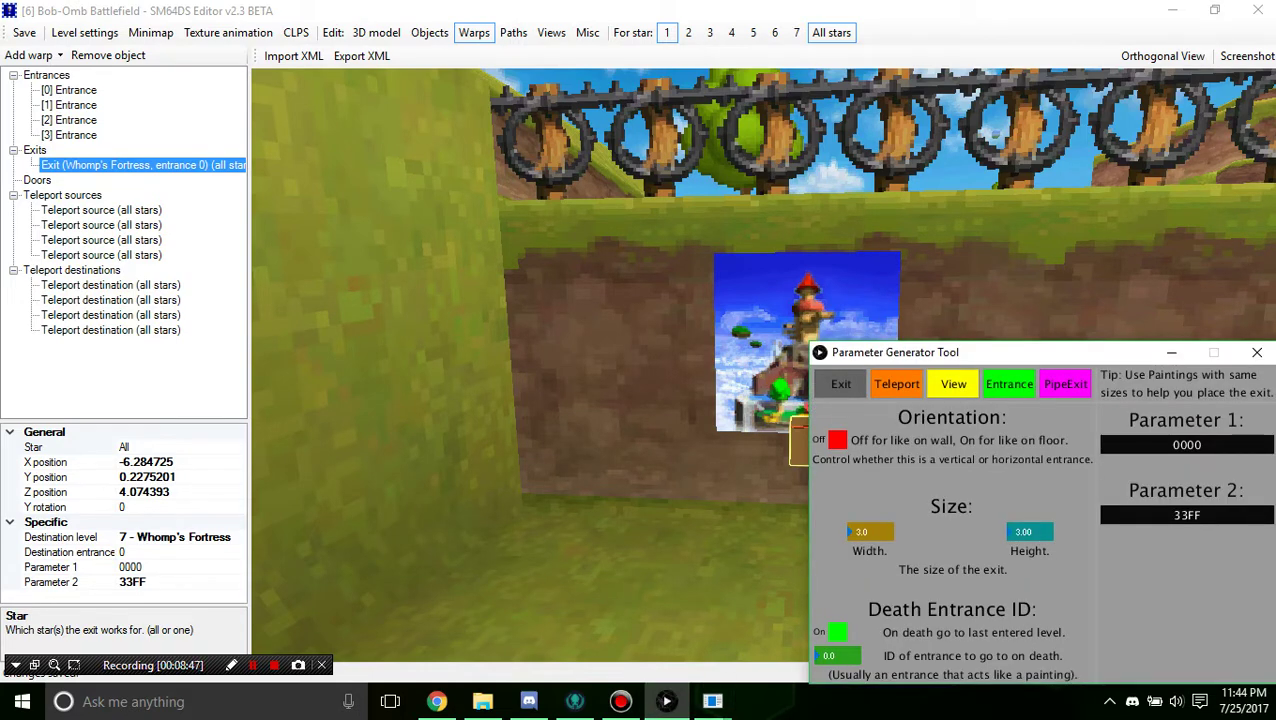
left_click(897, 384)
left_click(841, 384)
left_click(897, 384)
left_click(841, 384)
left_click(897, 384)
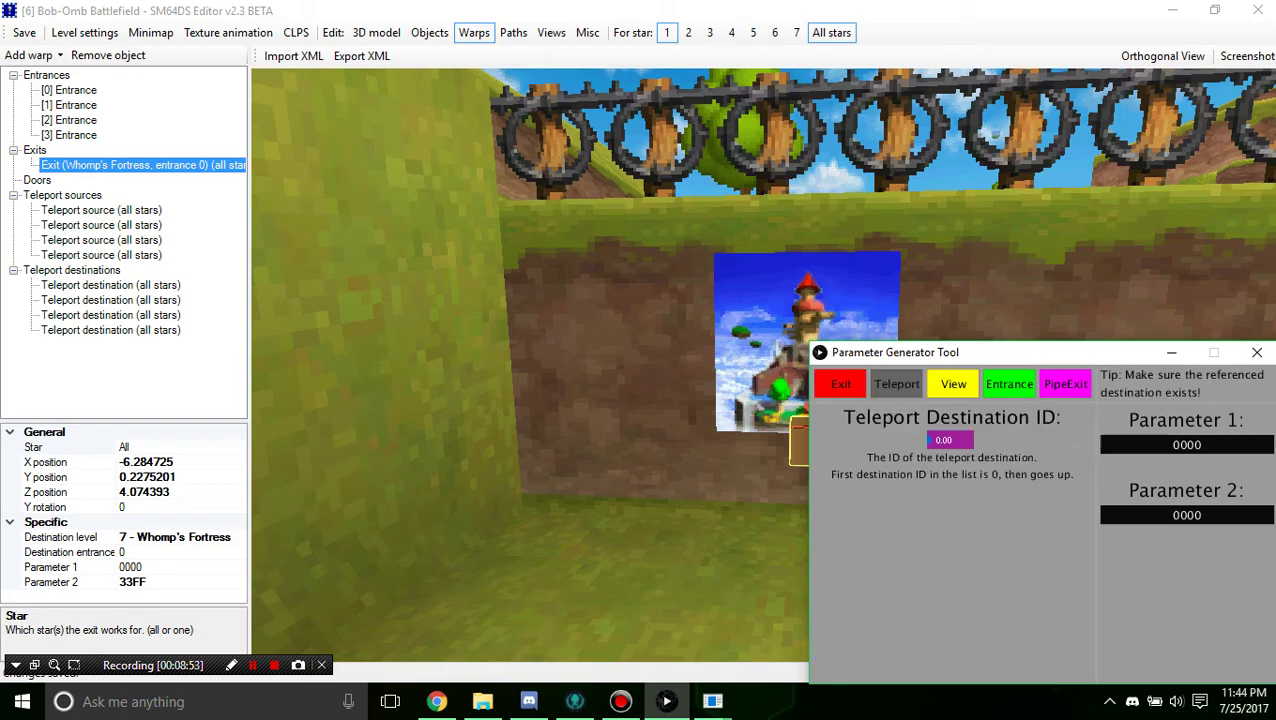
left_click(841, 384)
Step: Add a 42 - Painting object where the dirt path meets the stone bridge
scroll(640, 400, "down", 5)
left_click(640, 400)
mouse_move(640, 400)
right_mouse_down()
mouse_move(560, 440)
mouse_move(430, 450)
mouse_move(590, 470)
mouse_move(360, 550)
mouse_move(550, 520)
right_mouse_up()
left_click_drag(690, 330, 400, 430)
mouse_move(400, 430)
right_mouse_down()
mouse_move(460, 440)
mouse_move(560, 420)
mouse_move(620, 340)
mouse_move(590, 330)
right_mouse_up()
scroll(560, 420, "up", 4)
left_click_drag(590, 330, 580, 500)
scroll(580, 500, "down", 2)
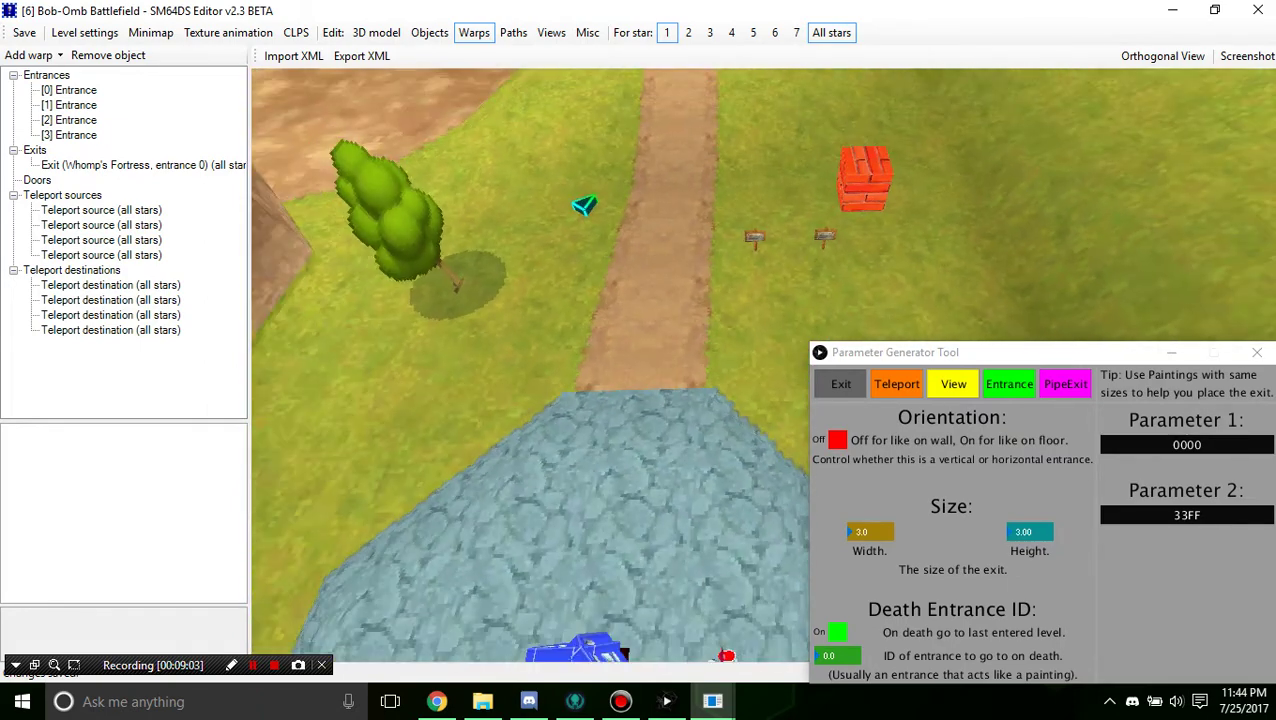
left_click(429, 32)
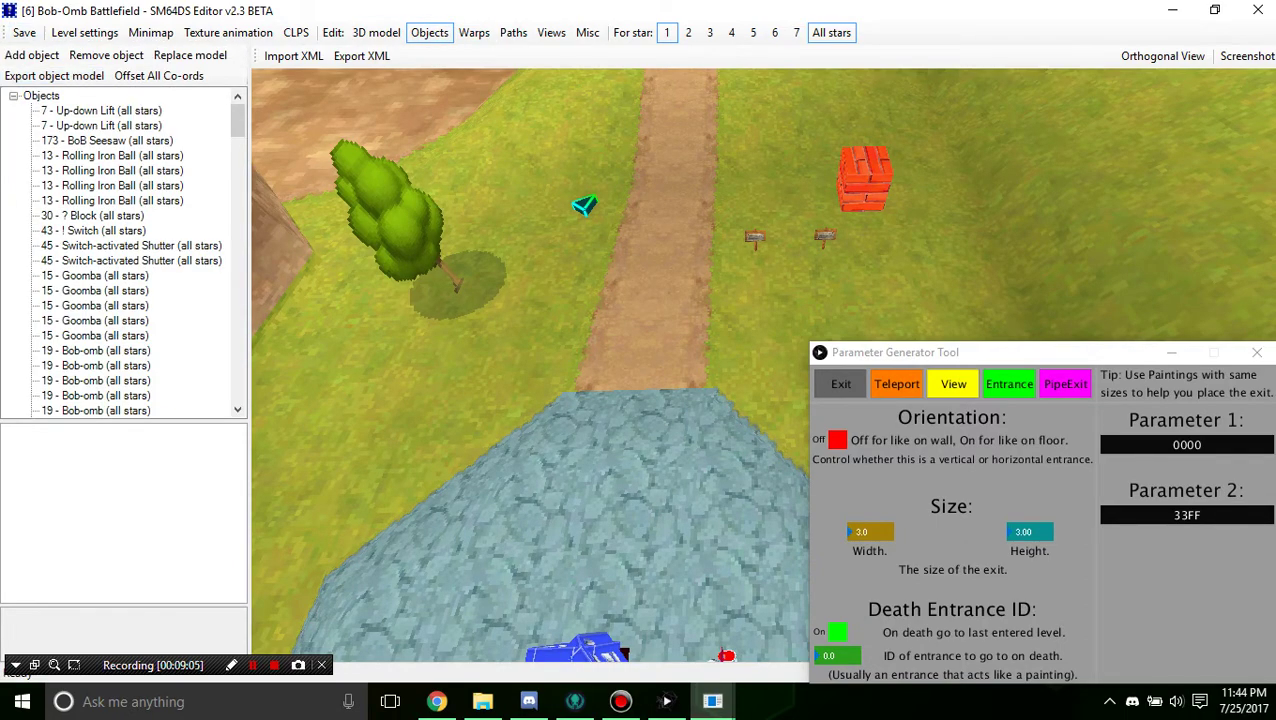
left_click(31, 55)
type("paint")
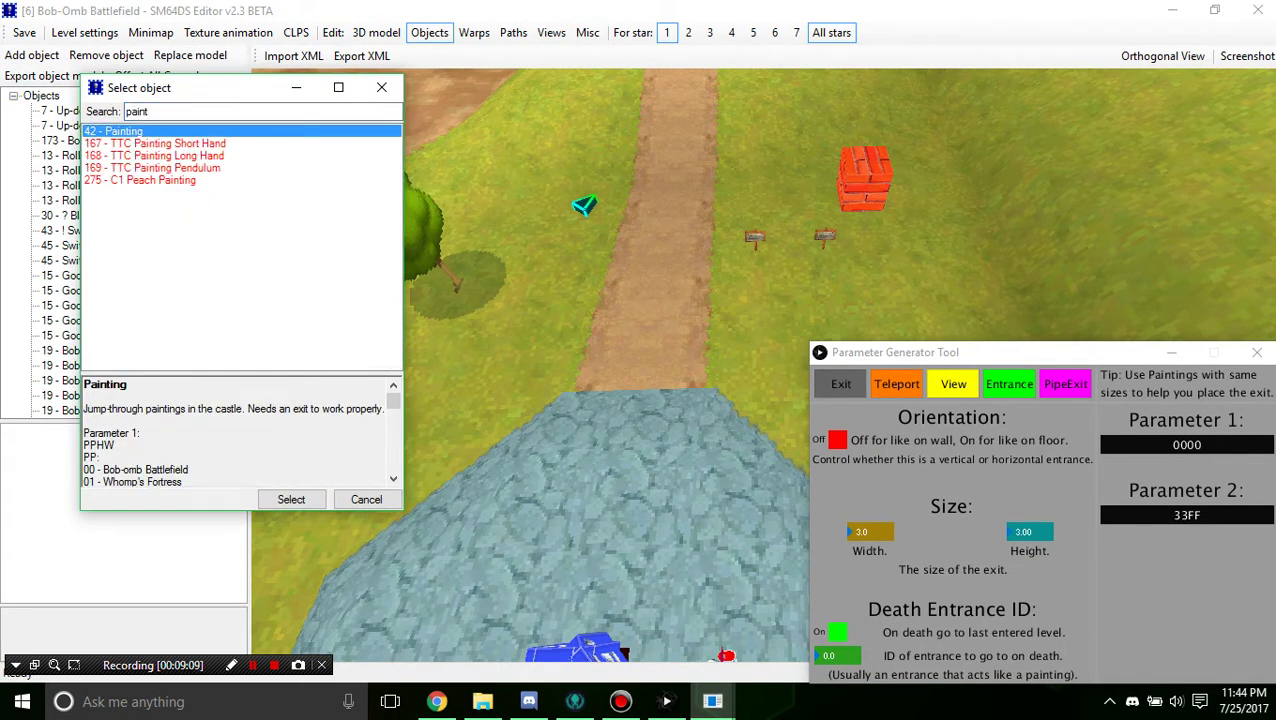
left_click(291, 499)
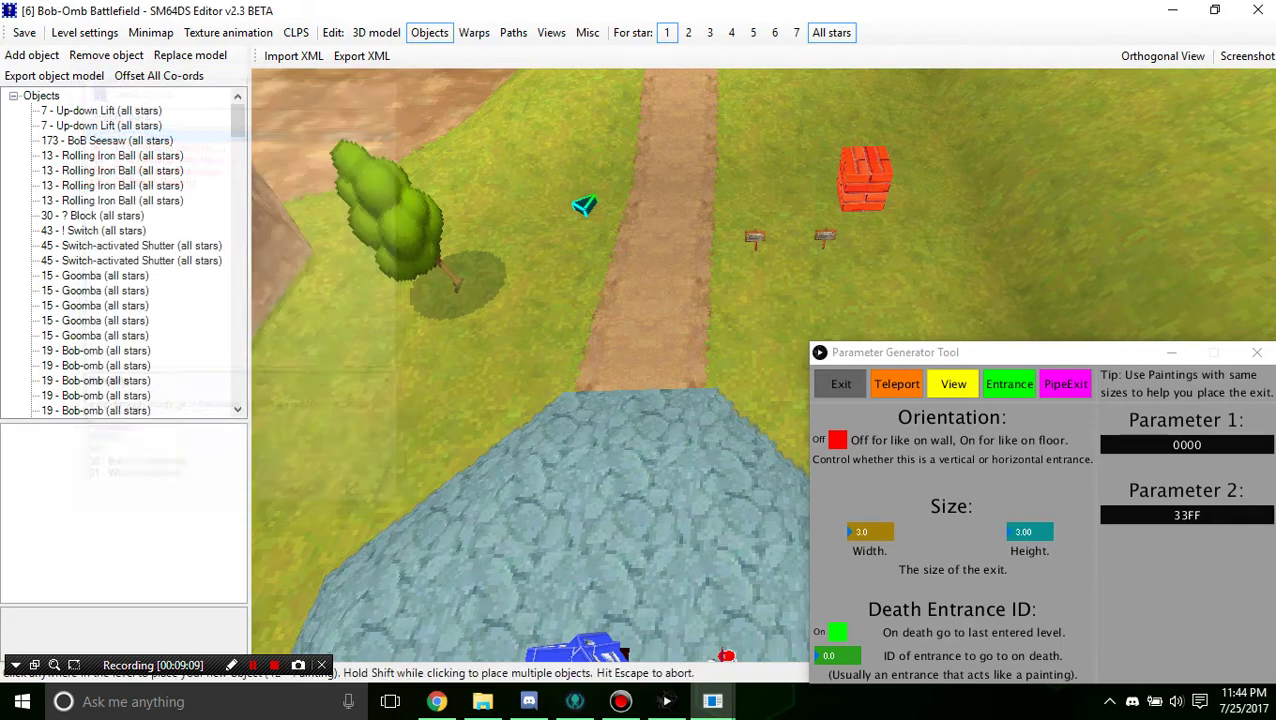
left_click(606, 379)
Step: Set the new painting's Parameter 1 to 0422 so it becomes a larger painting lying flat
left_click(130, 567)
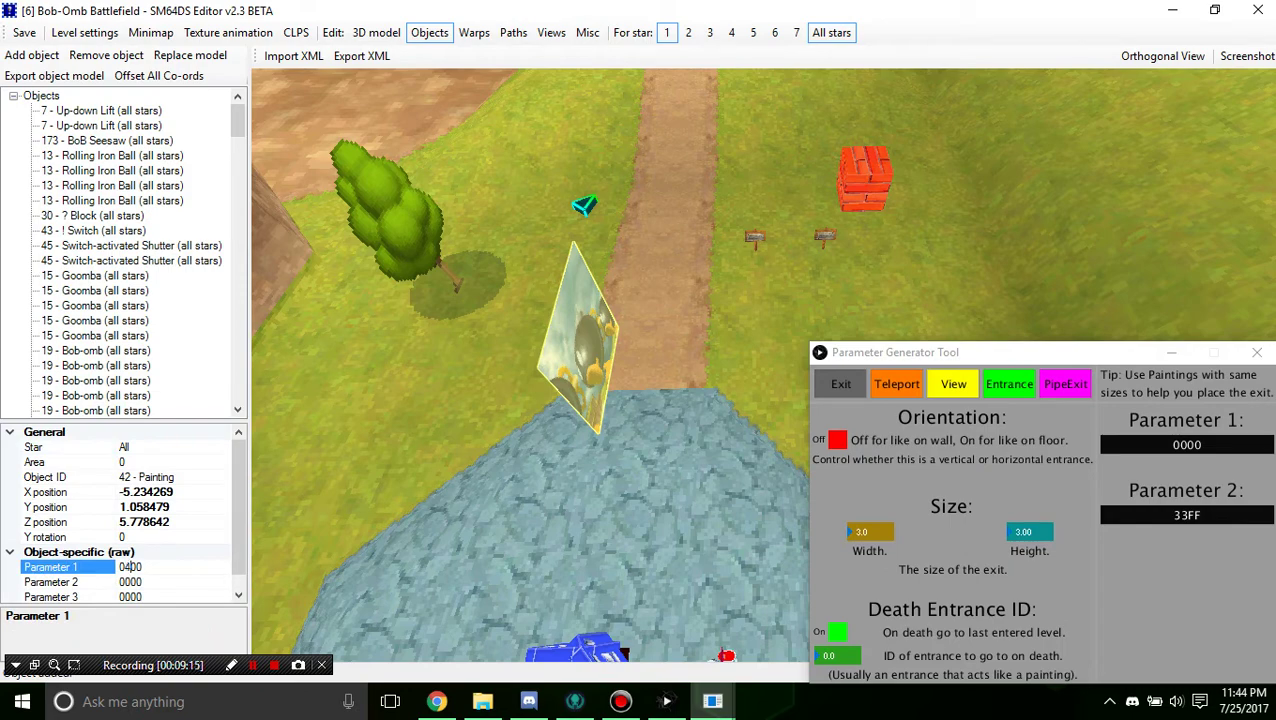
type("4")
key("Return")
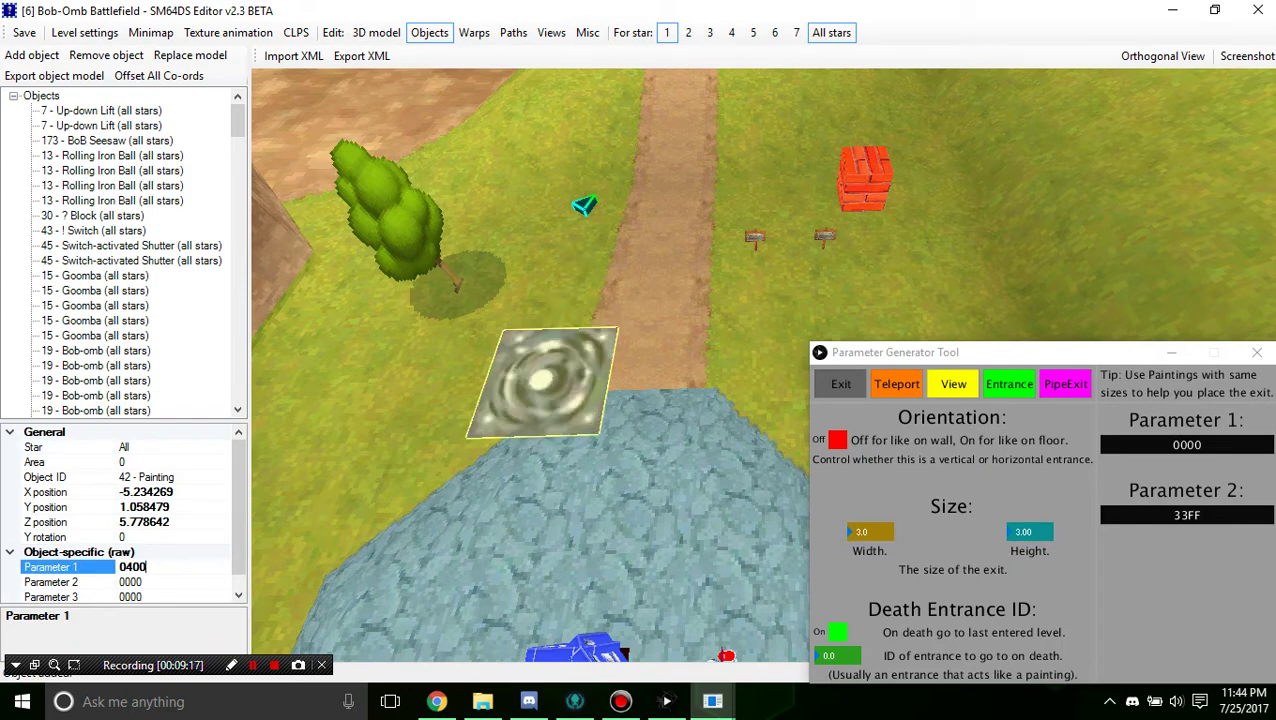
key("Return")
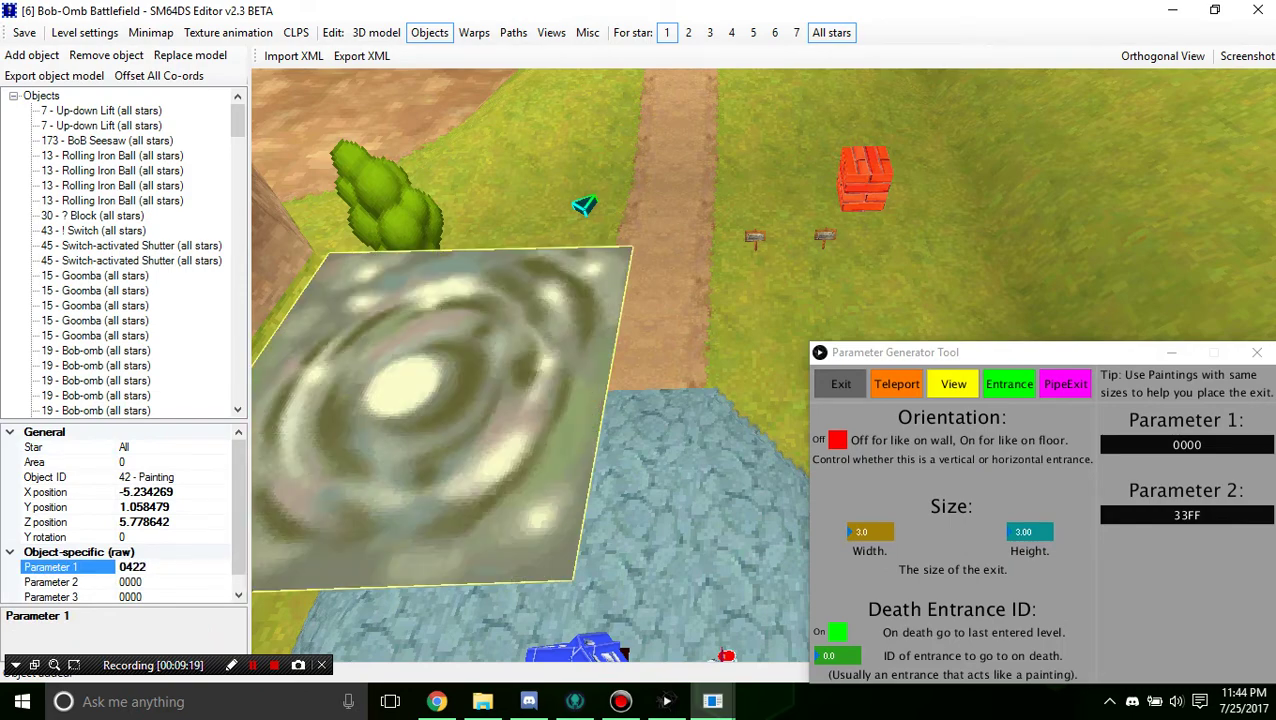
Step: Move the flat painting down onto the dirt path, to about X -4.57, Y 0.11, Z 5.68
scroll(676, 366, "up", 20)
mouse_move(515, 500)
left_mouse_down()
mouse_move(676, 366)
mouse_move(652, 350)
left_mouse_up()
scroll(676, 366, "down", 4)
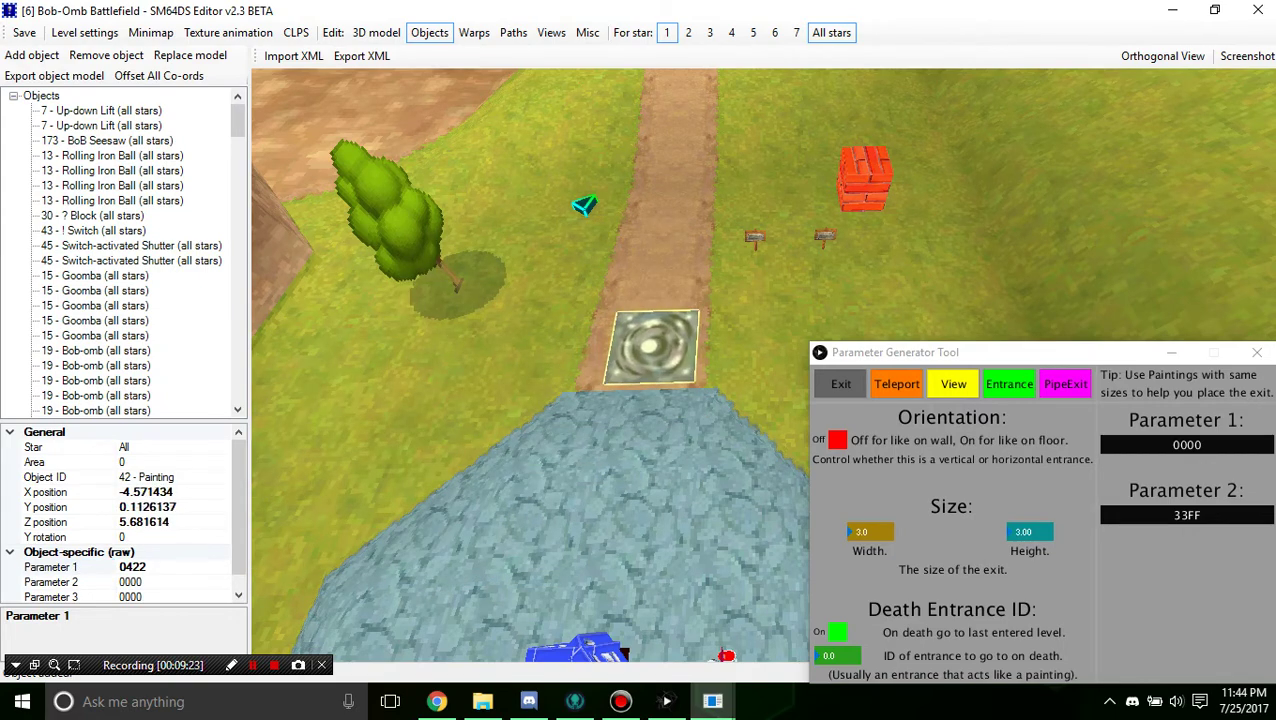
Step: Generate exit parameters for a floor exit by turning the orientation on and setting width and height to 2.0
right_click_drag(640, 270, 658, 380)
scroll(658, 380, "up", 5)
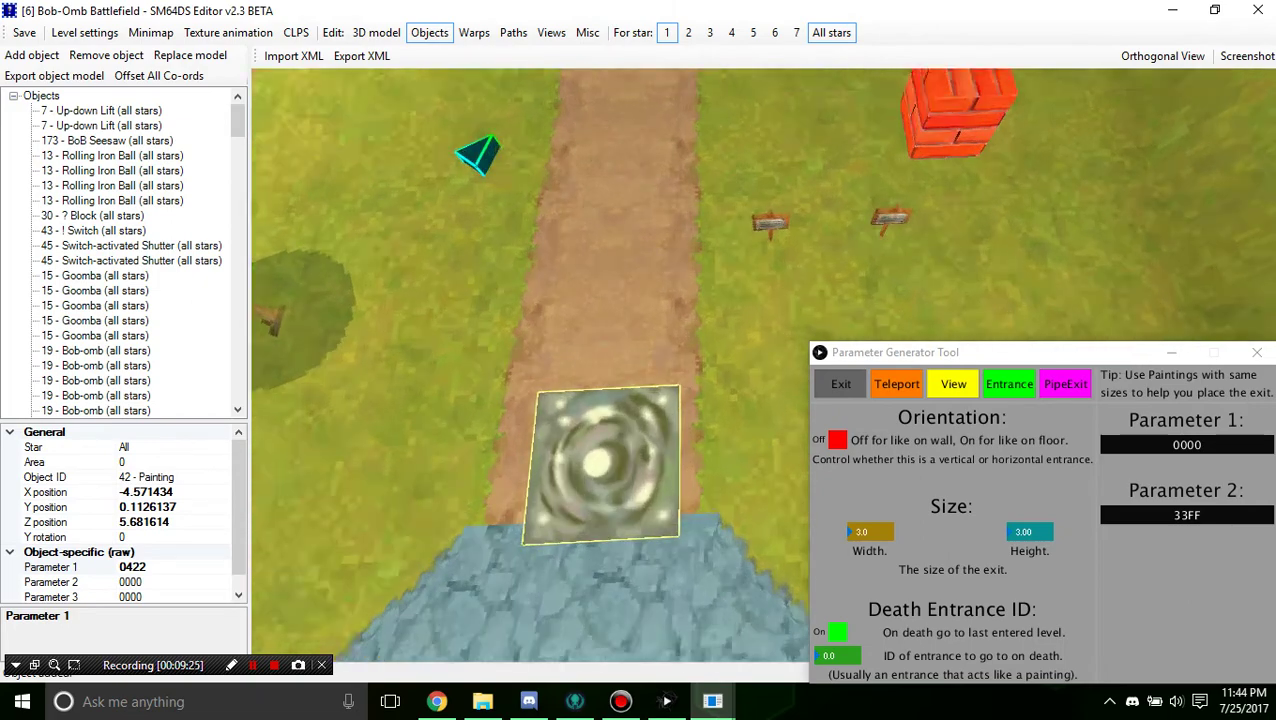
left_click(838, 440)
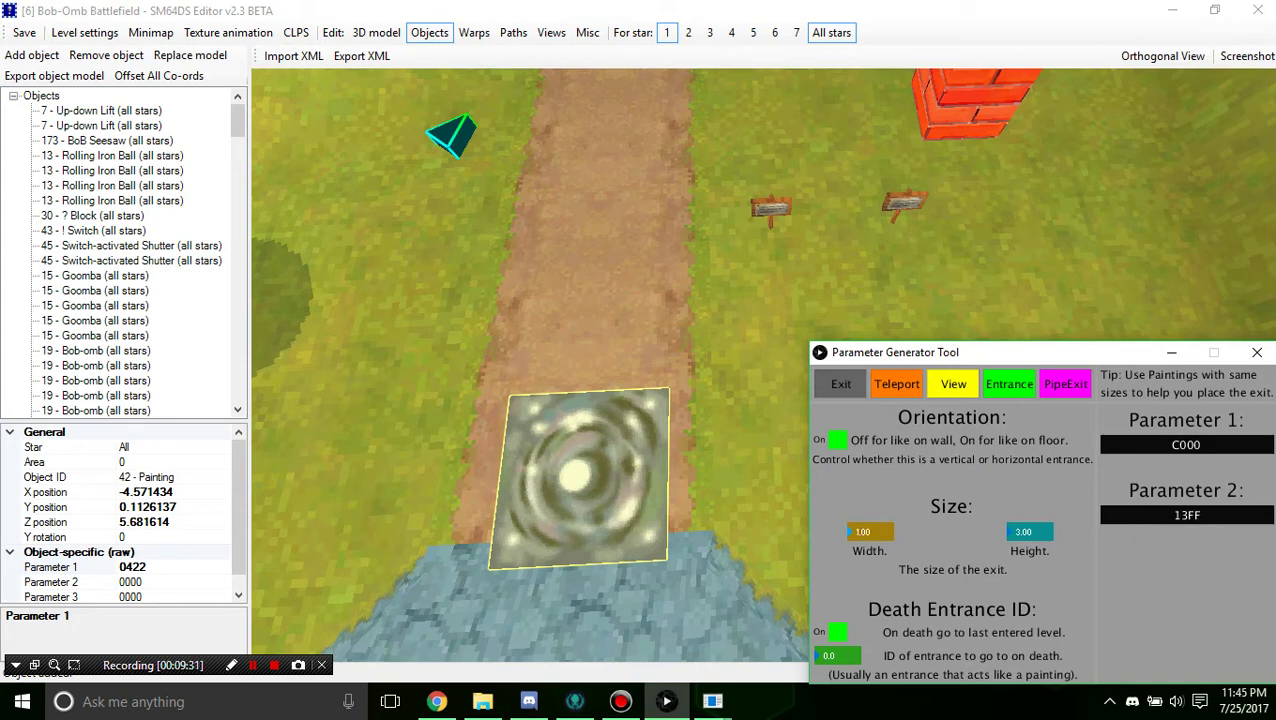
left_click_drag(1030, 532, 1030, 528)
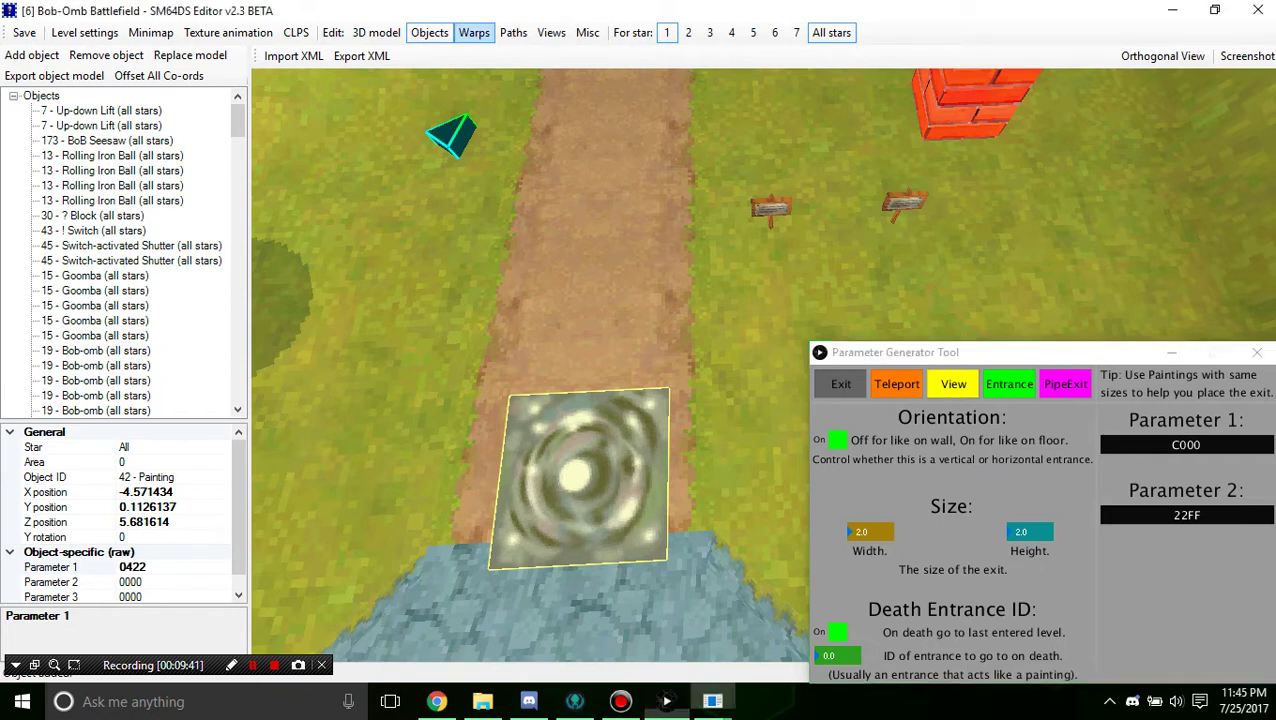
Step: Add a new exit warp on the dirt path just beyond the floor painting
left_click(474, 32)
left_click(30, 55)
left_click(42, 95)
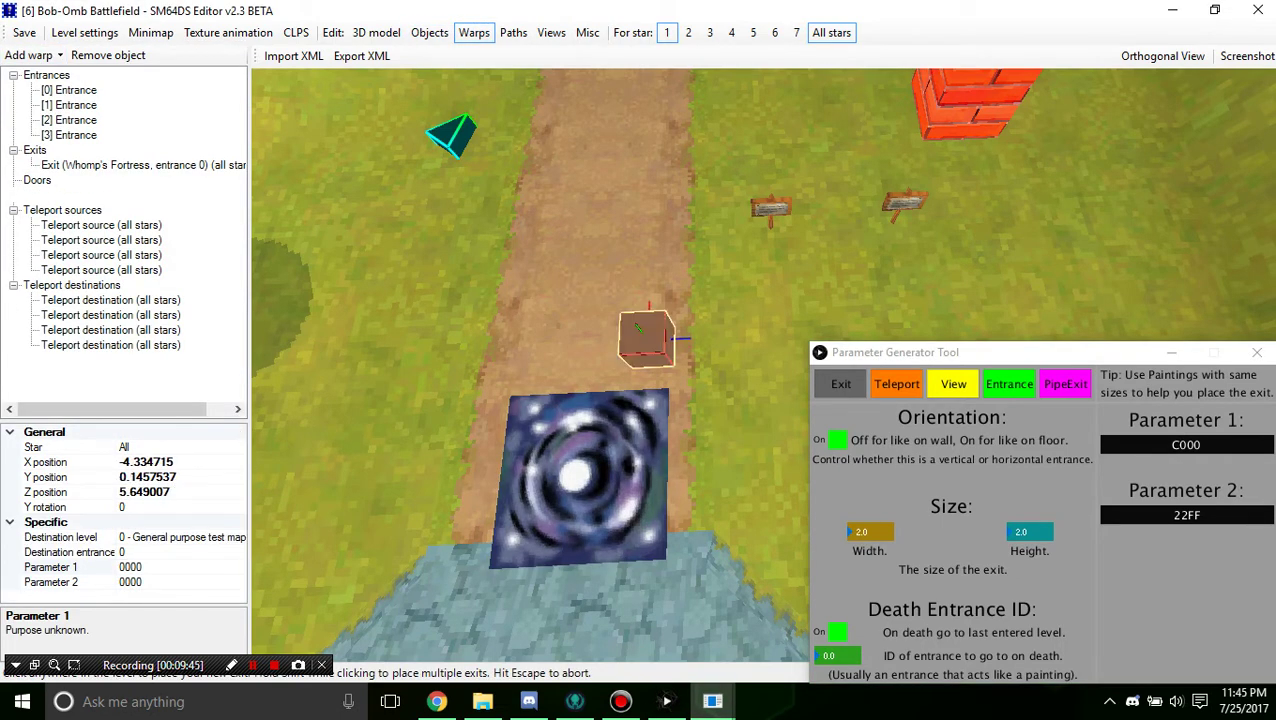
left_click(646, 338)
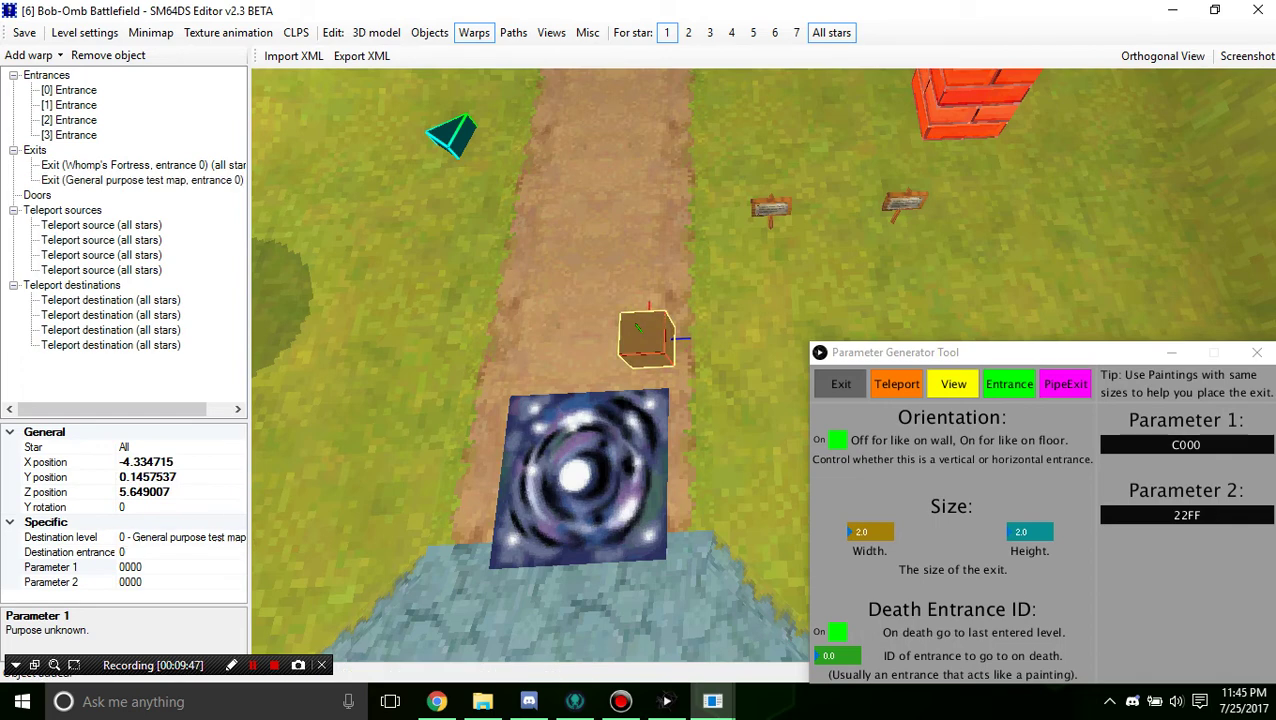
Step: Set the new exit's Parameter 1 to C000 and Parameter 2 to 22FF
left_click(122, 567)
type("C")
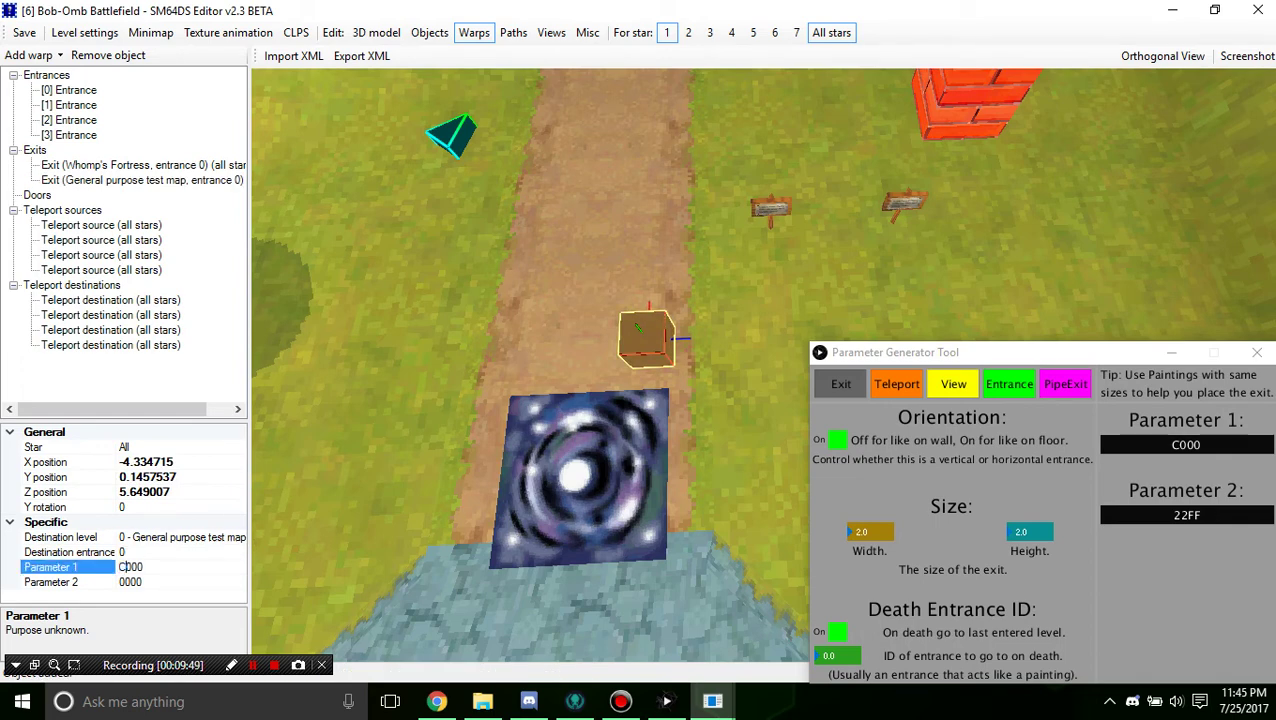
key("Down")
type("22ff")
key("Return")
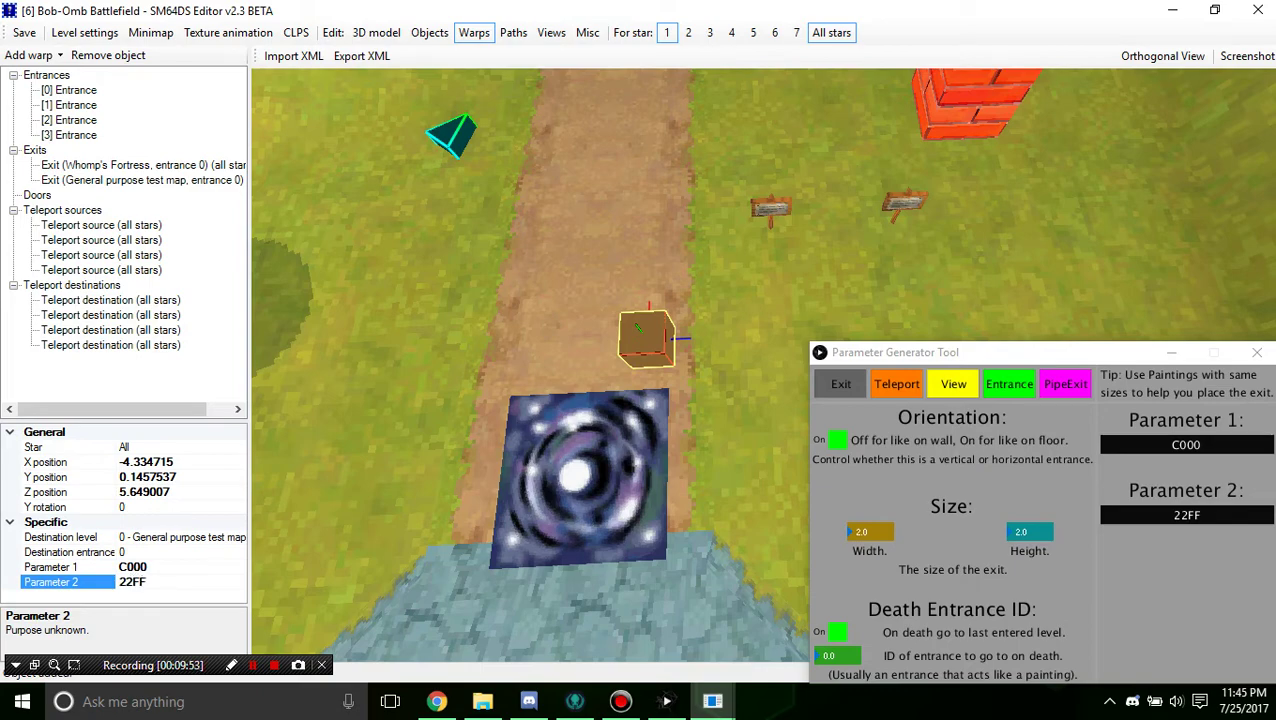
Step: Copy the floor painting's X position, -4.571434, into the new exit
left_click(580, 480)
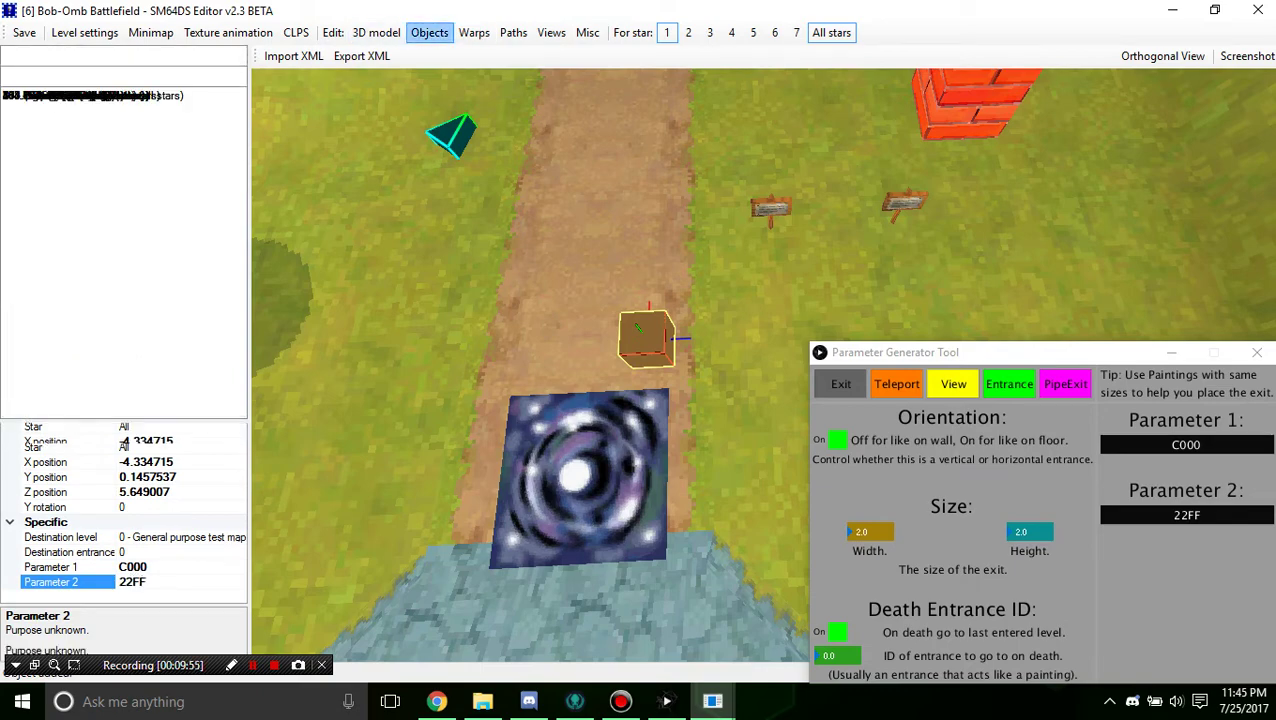
double_click(146, 492)
key("ctrl+c")
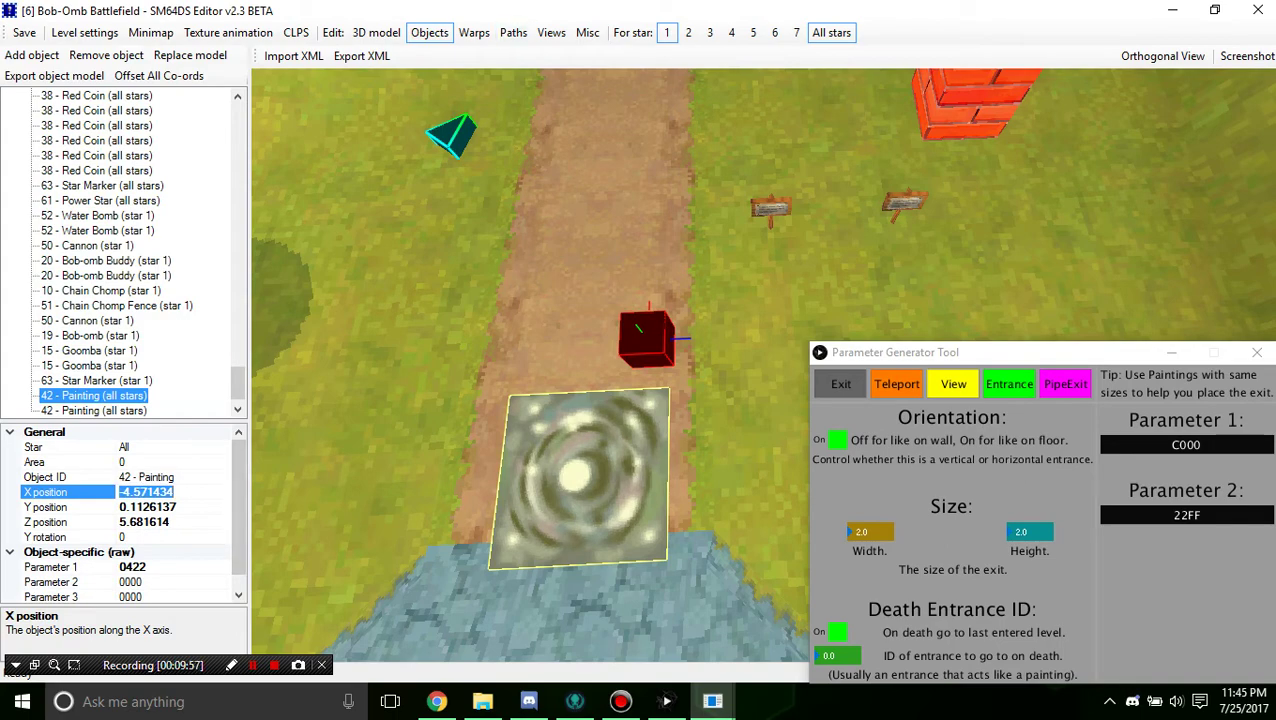
left_click(474, 33)
left_click(646, 340)
double_click(46, 447)
double_click(46, 462)
key("ctrl+v")
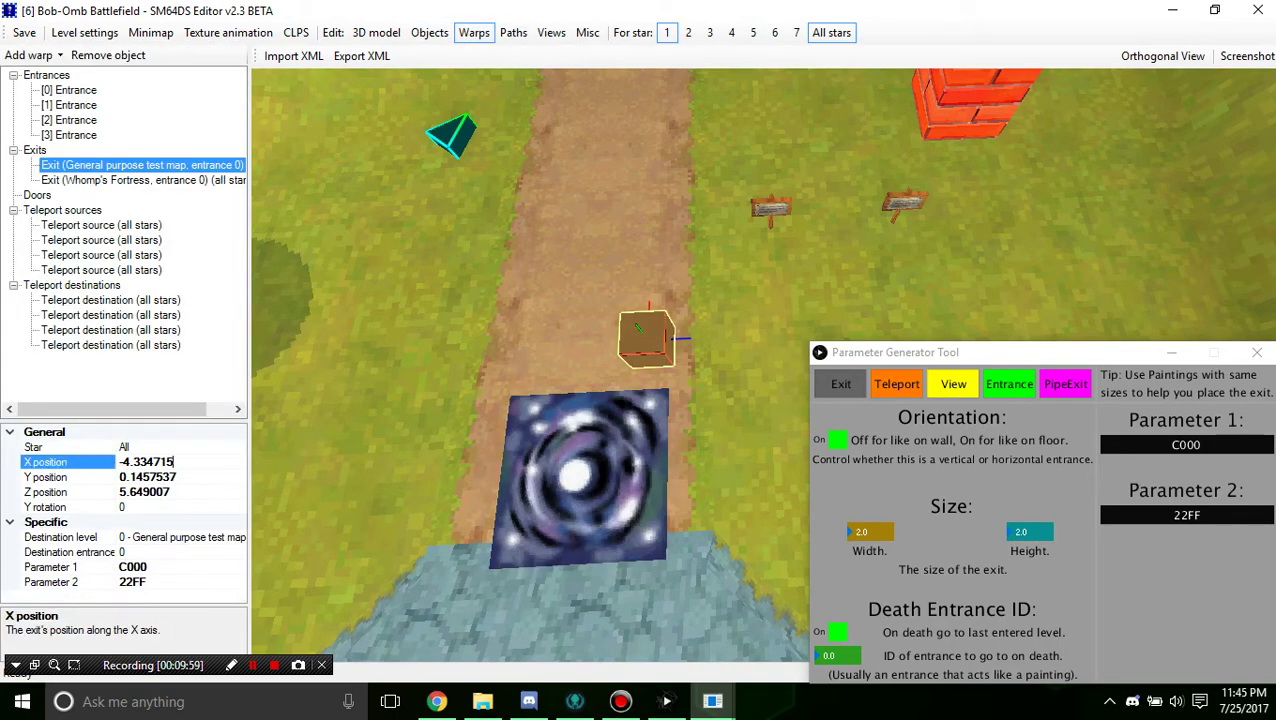
key("Return")
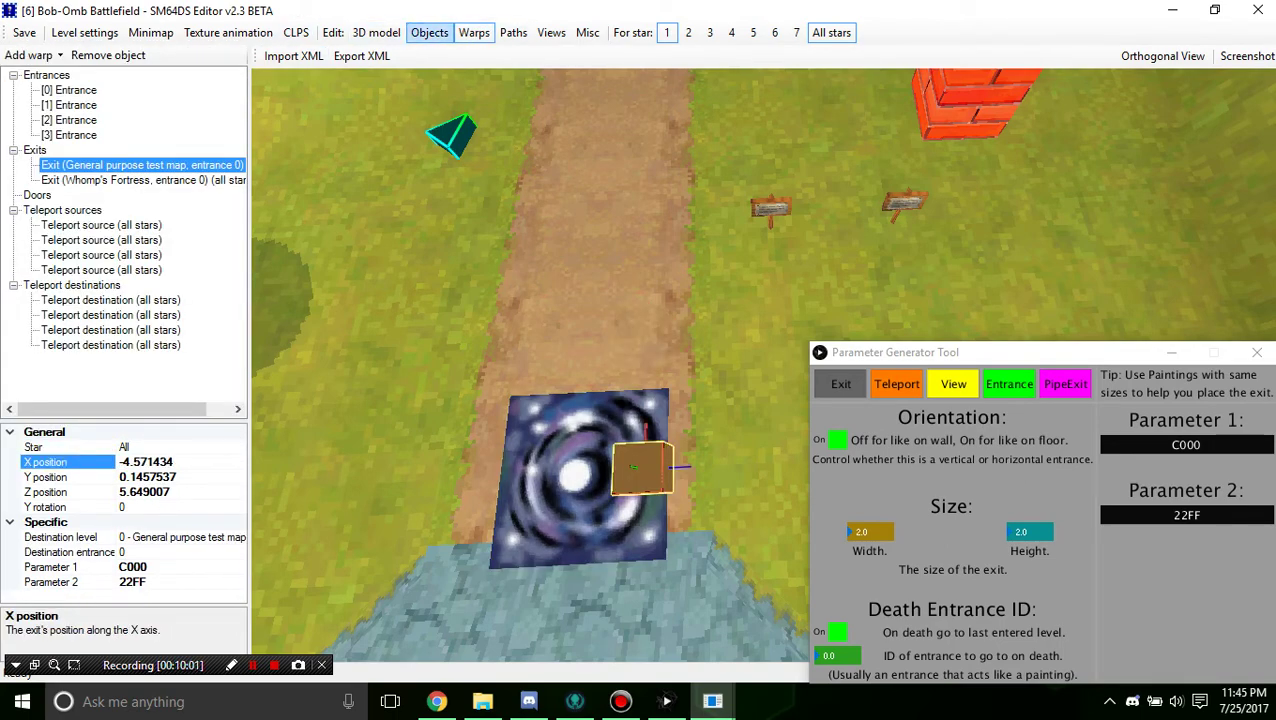
Step: Copy the floor painting's Y position, 0.1126137, into the new exit
left_click(429, 32)
left_click(177, 477)
left_click(560, 475)
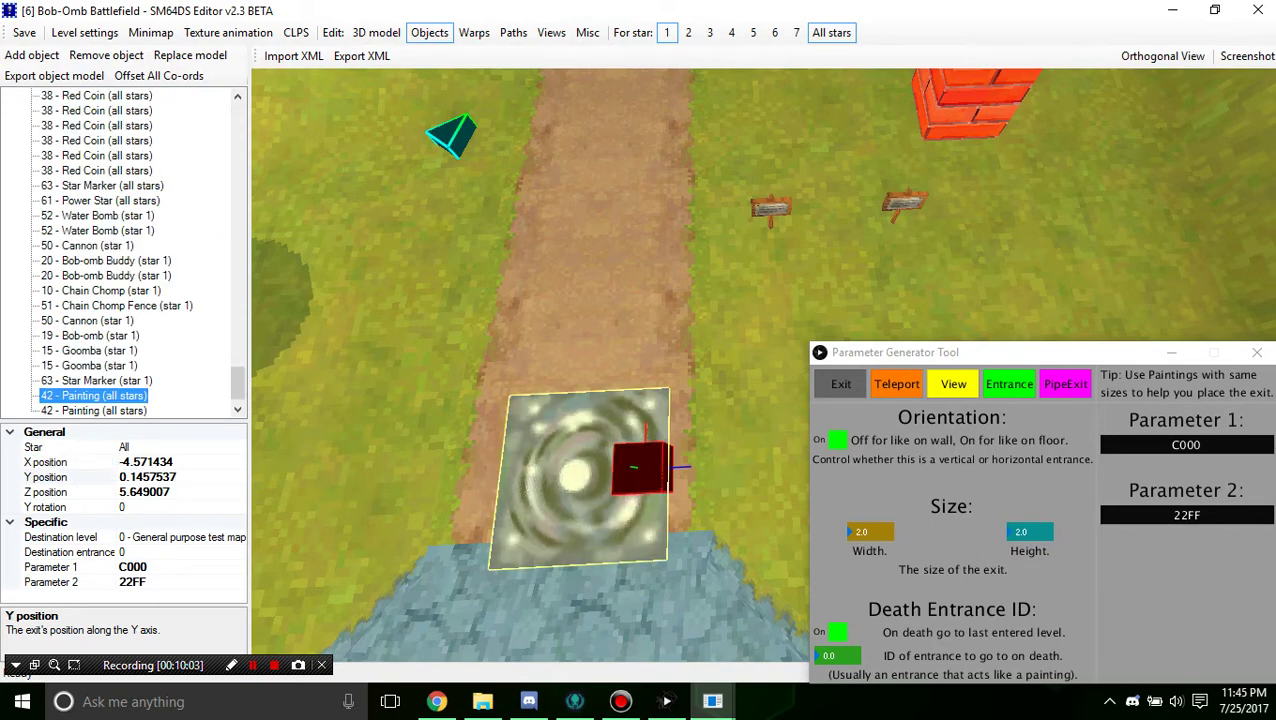
double_click(46, 462)
double_click(46, 492)
key("ctrl+c")
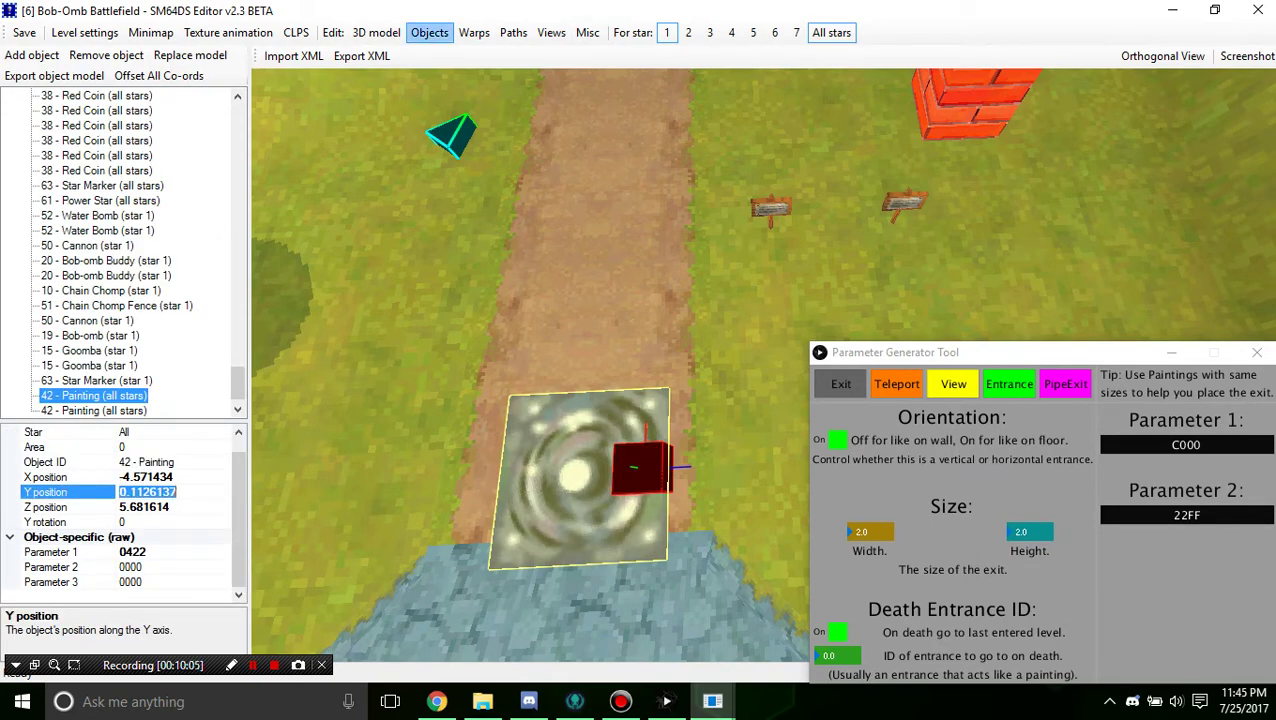
left_click(474, 32)
double_click(46, 477)
key("ctrl+v")
key("Return")
Step: Copy the floor painting's Z position, 5.681614, into the new exit
left_click(430, 32)
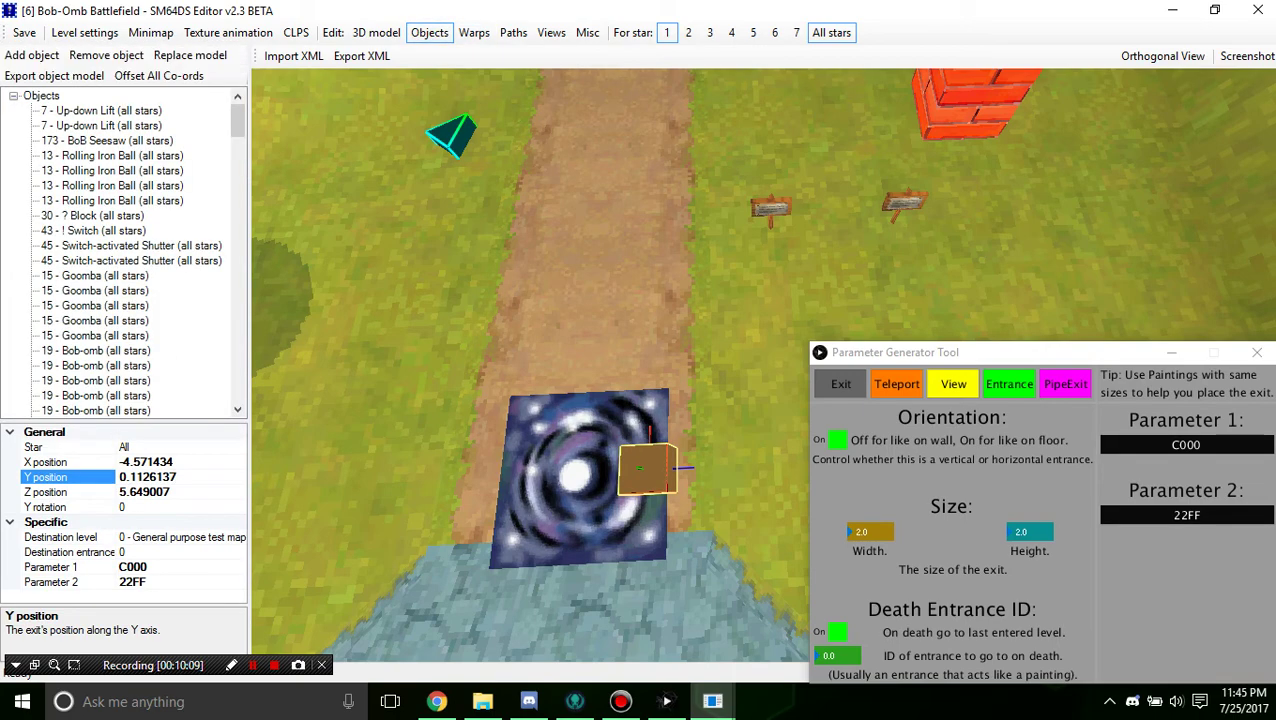
double_click(46, 492)
left_click(474, 32)
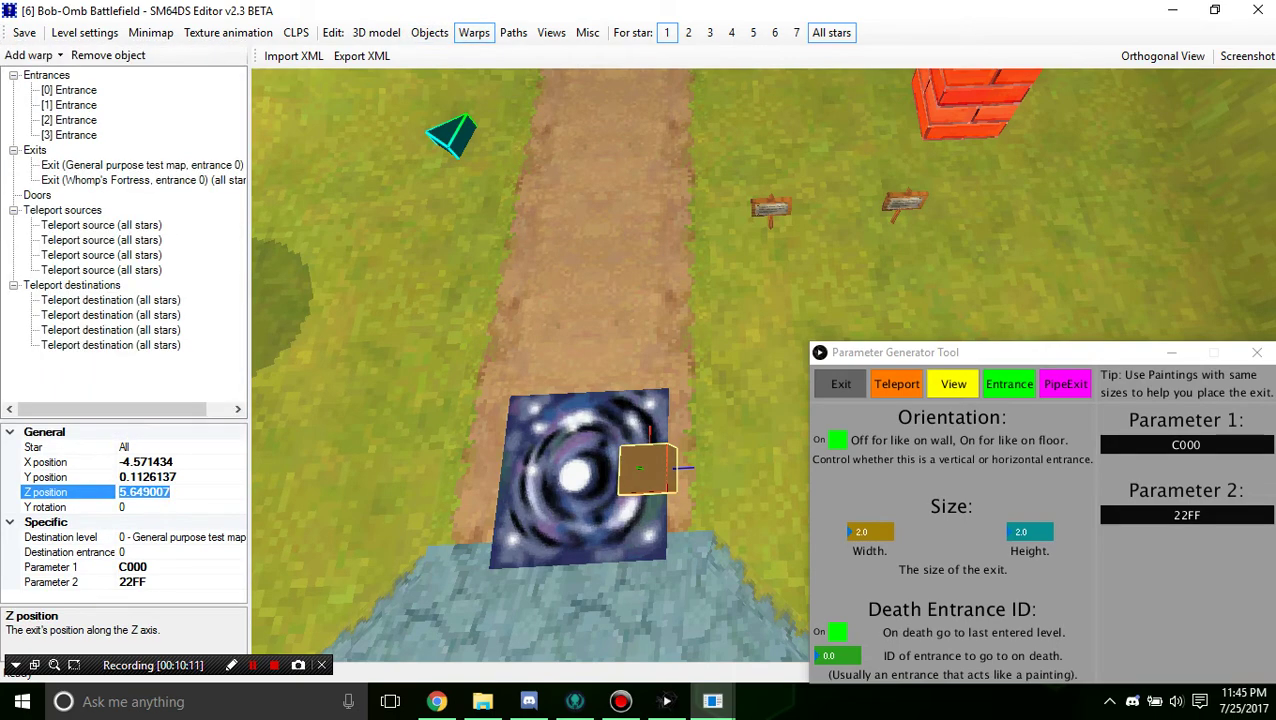
left_click(429, 32)
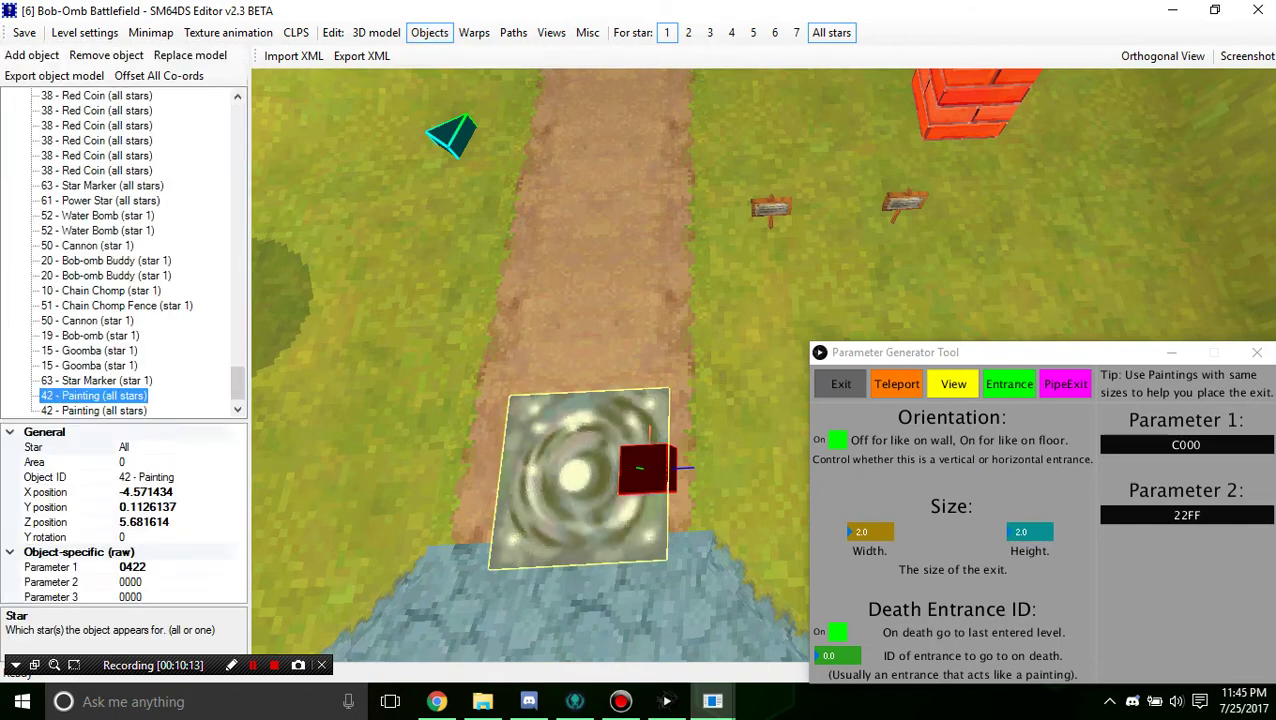
left_click(147, 522)
key("ctrl+c")
left_click(474, 32)
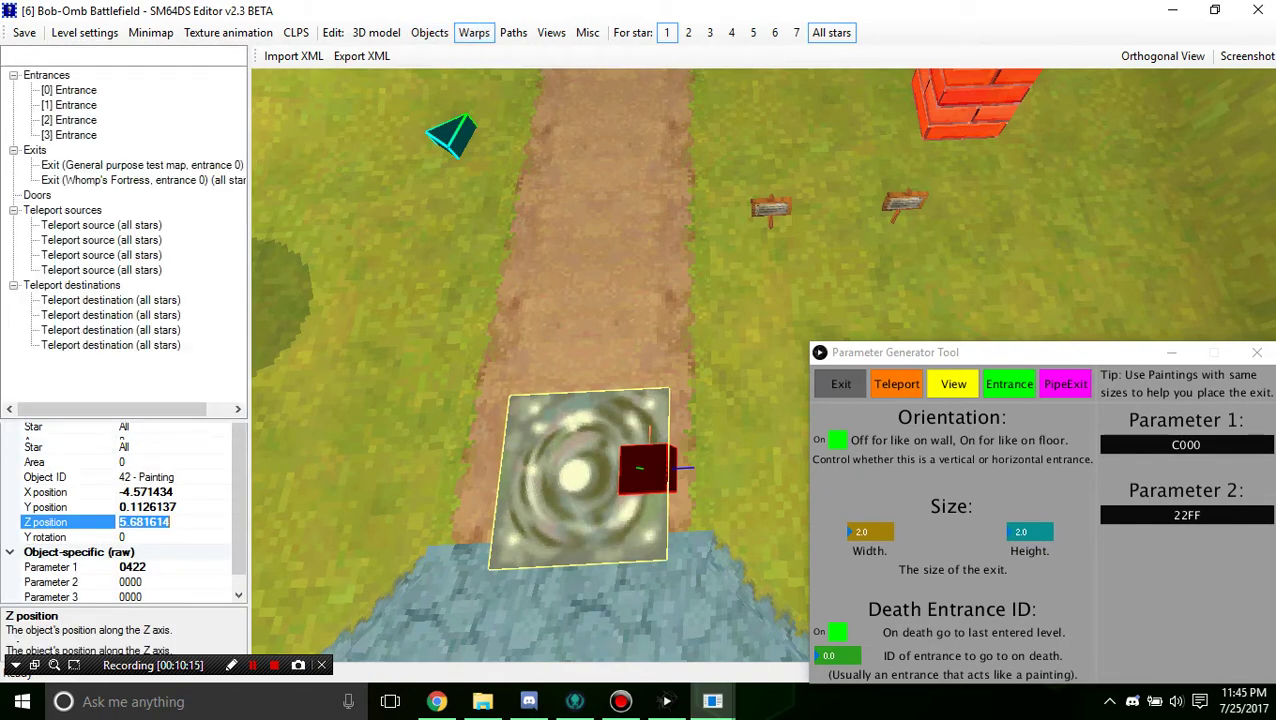
left_click(645, 469)
left_click(70, 492)
key("ctrl+v")
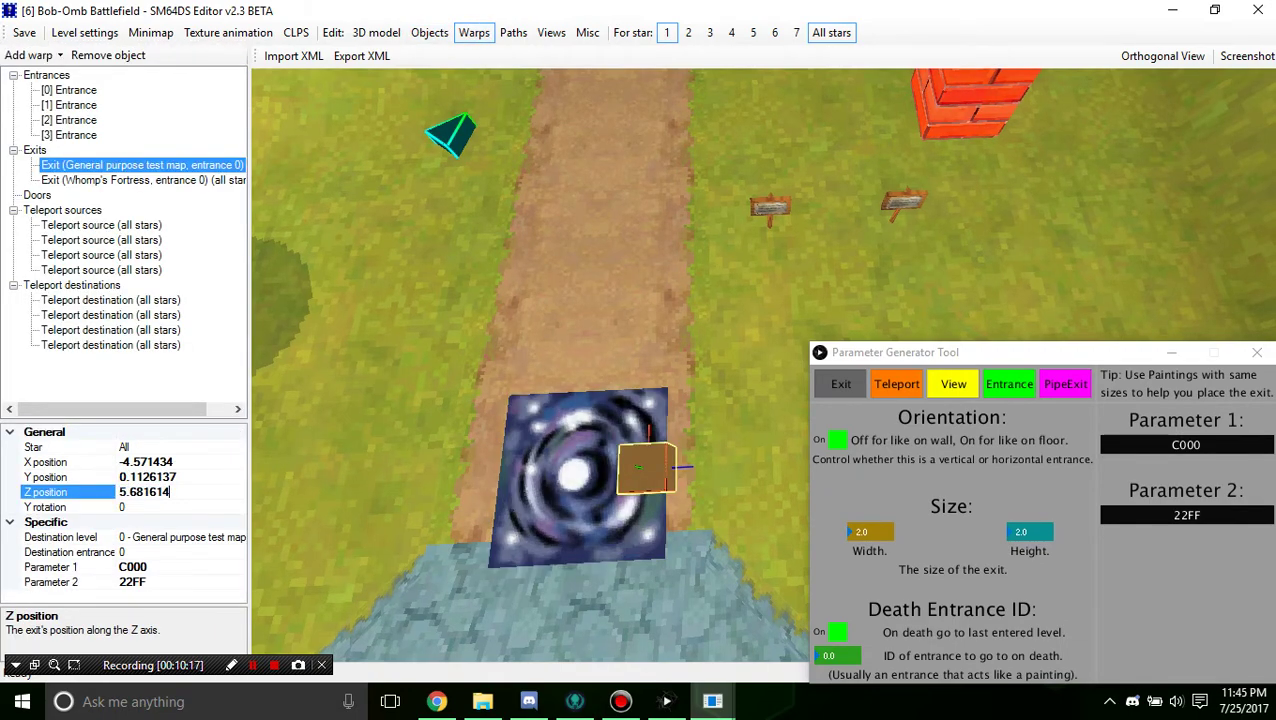
key("Return")
Step: Deselect the exit and examine its alignment with the floor painting from a lower angle
left_click(745, 375)
scroll(745, 375, "up", 5)
right_click_drag(745, 375, 755, 455)
scroll(530, 365, "down", 5)
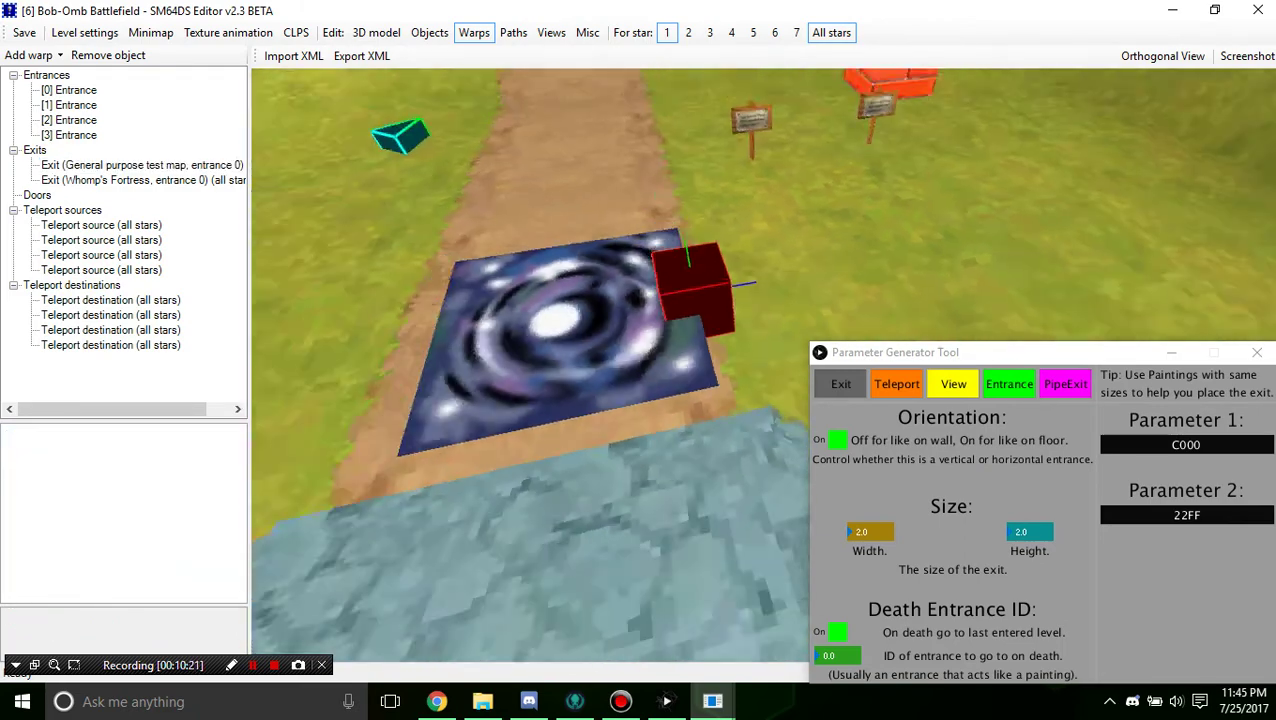
mouse_move(530, 365)
right_mouse_down()
mouse_move(535, 500)
mouse_move(538, 372)
right_mouse_up()
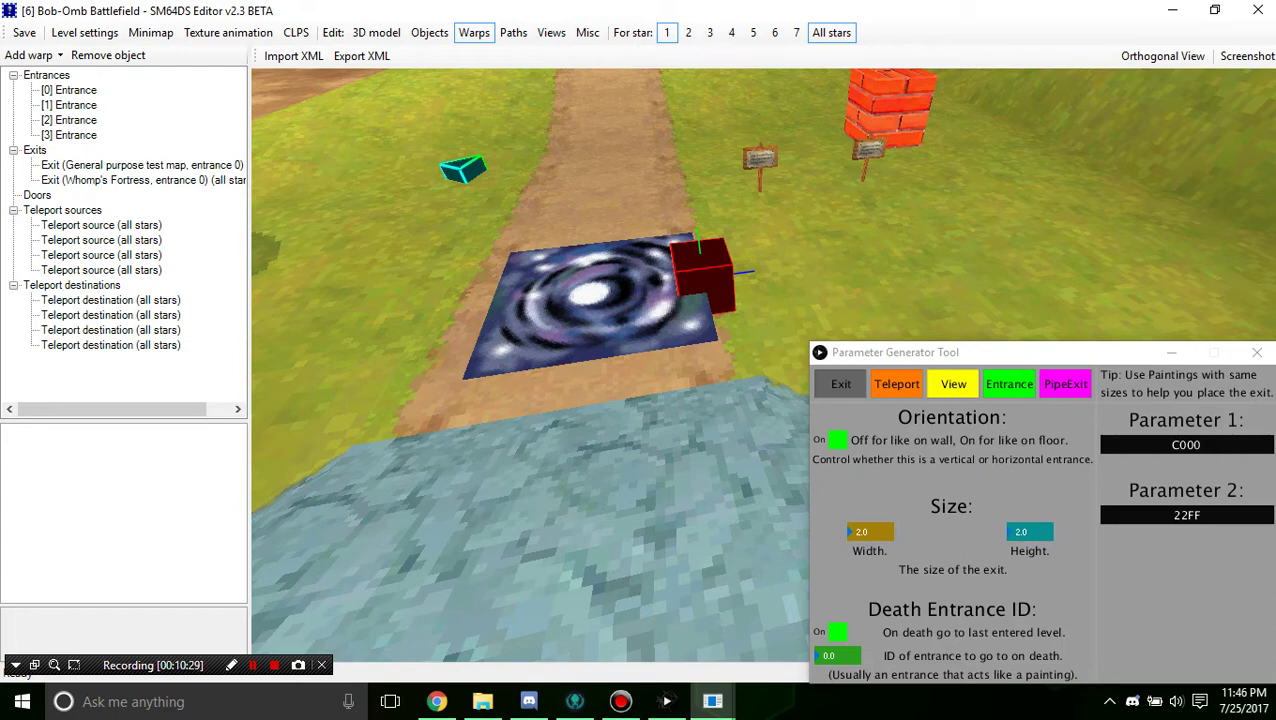
Step: Remove the floor painting lying on the dirt path from the level
scroll(640, 320, "down", 2)
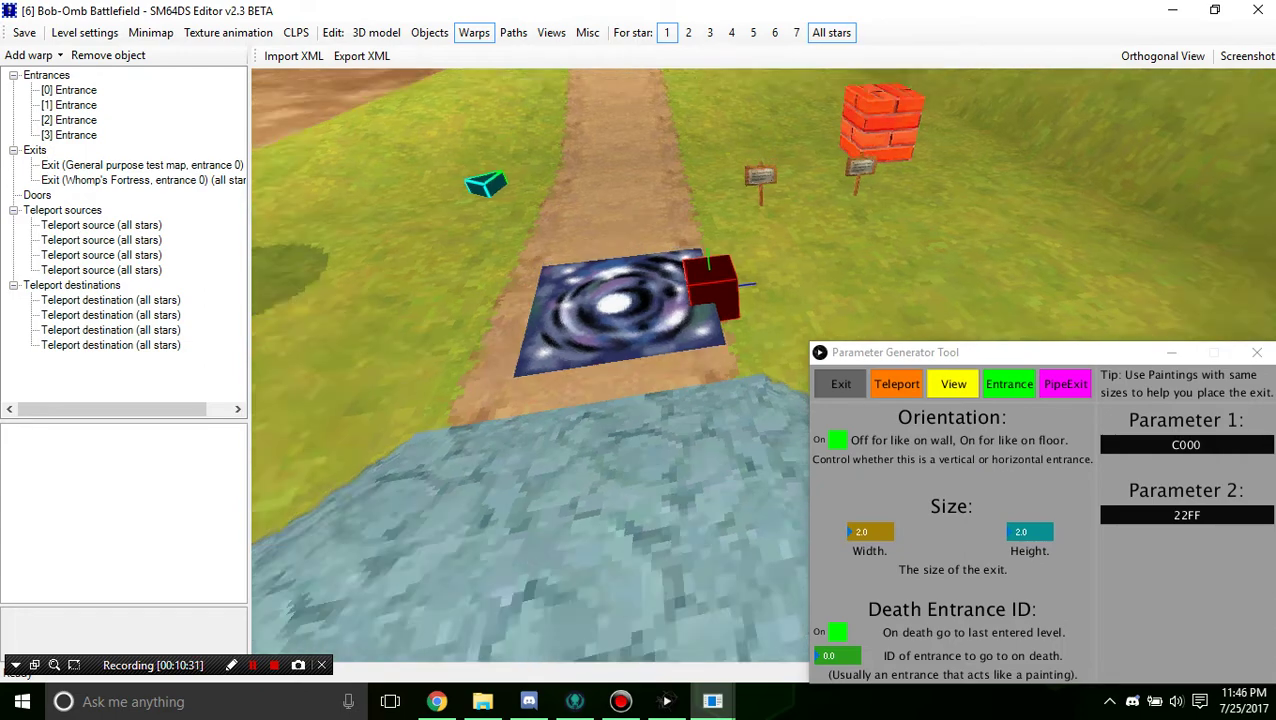
scroll(640, 320, "up", 3)
scroll(530, 365, "up", 3)
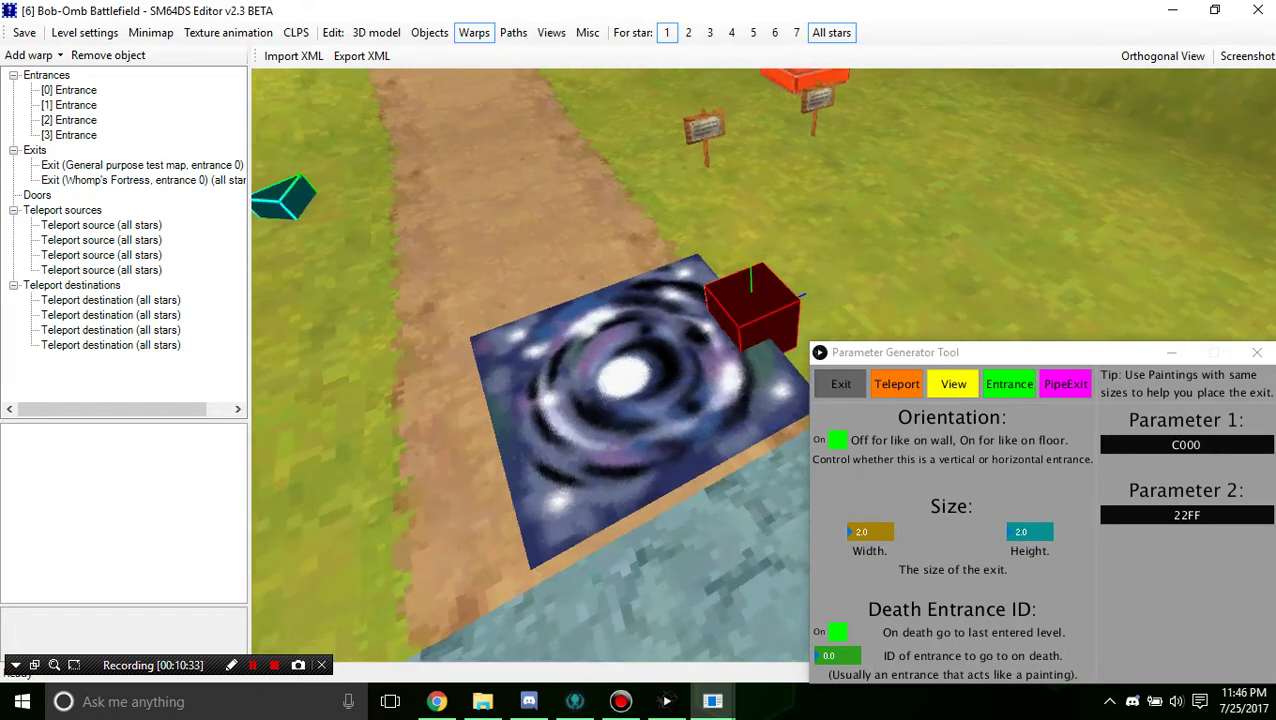
left_click(430, 33)
left_click(610, 380)
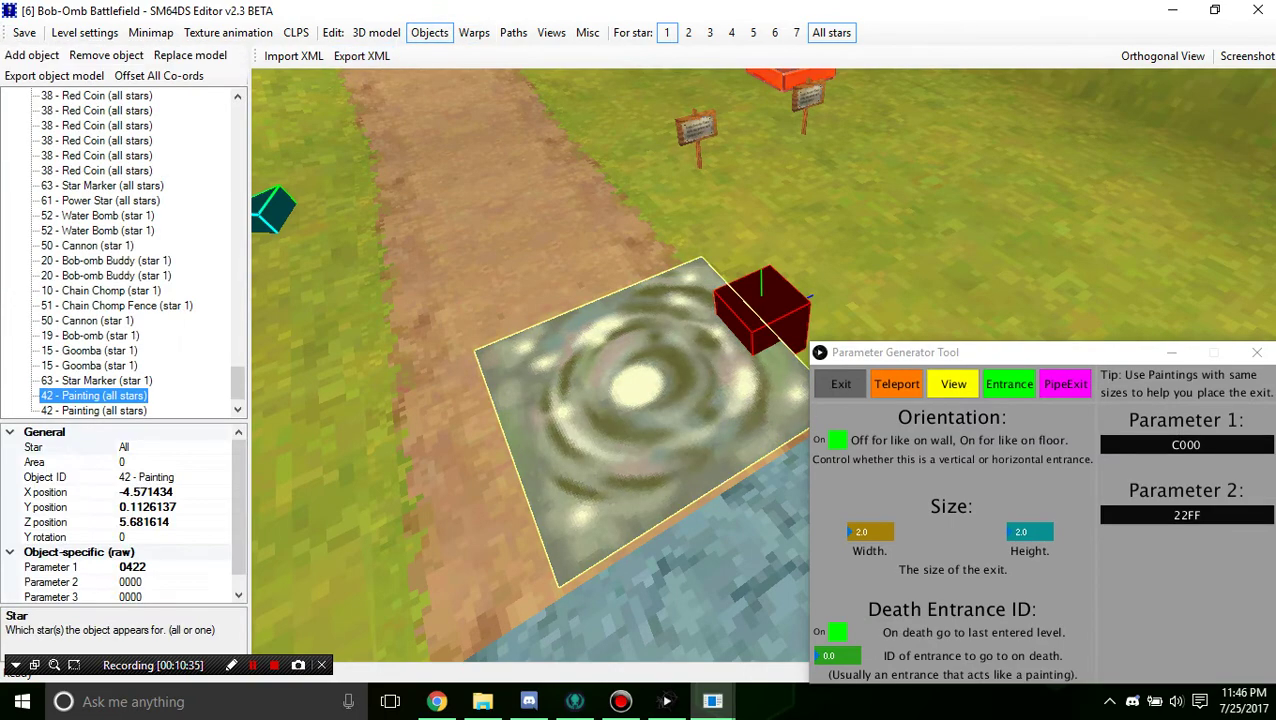
left_click(107, 55)
Step: Remove the exit to General purpose test map, entrance 0, from the dirt path
left_click(600, 340)
scroll(600, 340, "down", 3)
mouse_move(600, 340)
right_mouse_down()
mouse_move(600, 290)
mouse_move(560, 190)
mouse_move(450, 140)
mouse_move(350, 290)
mouse_move(270, 200)
right_mouse_up()
right_click_drag(600, 300, 480, 310)
left_click_drag(600, 310, 420, 310)
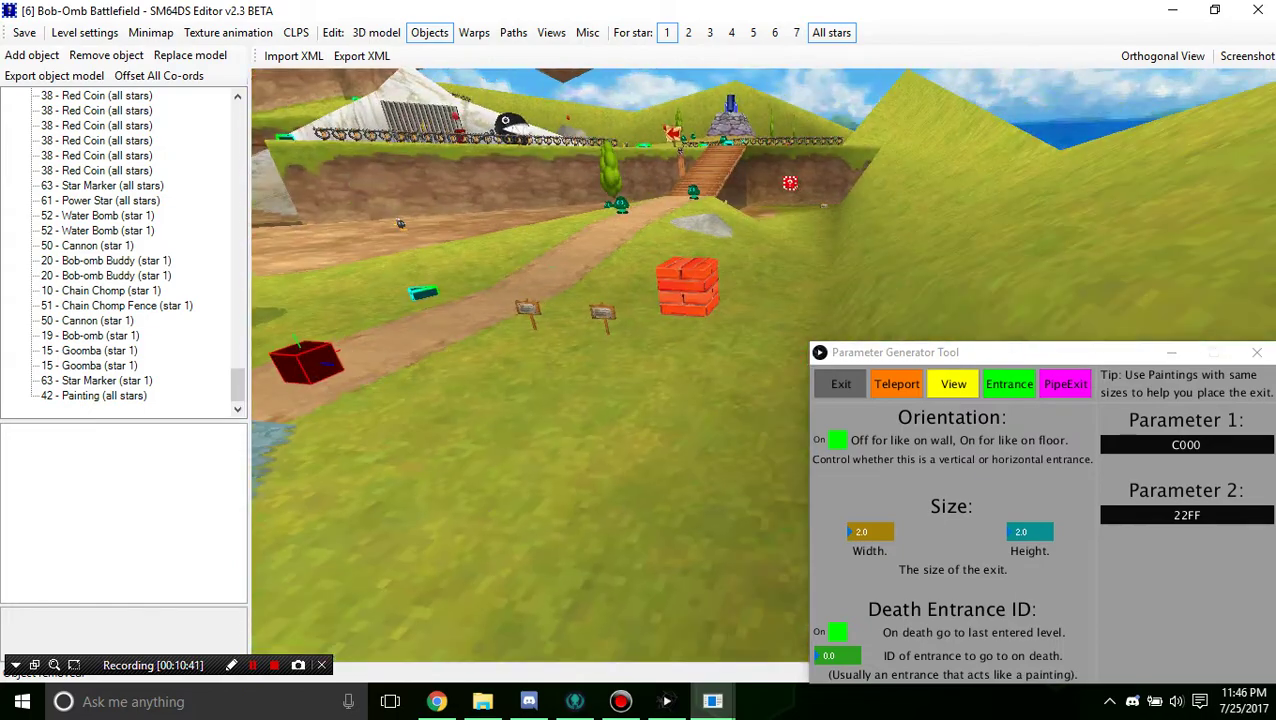
scroll(500, 310, "down", 2)
right_click_drag(500, 310, 410, 345)
left_click(474, 33)
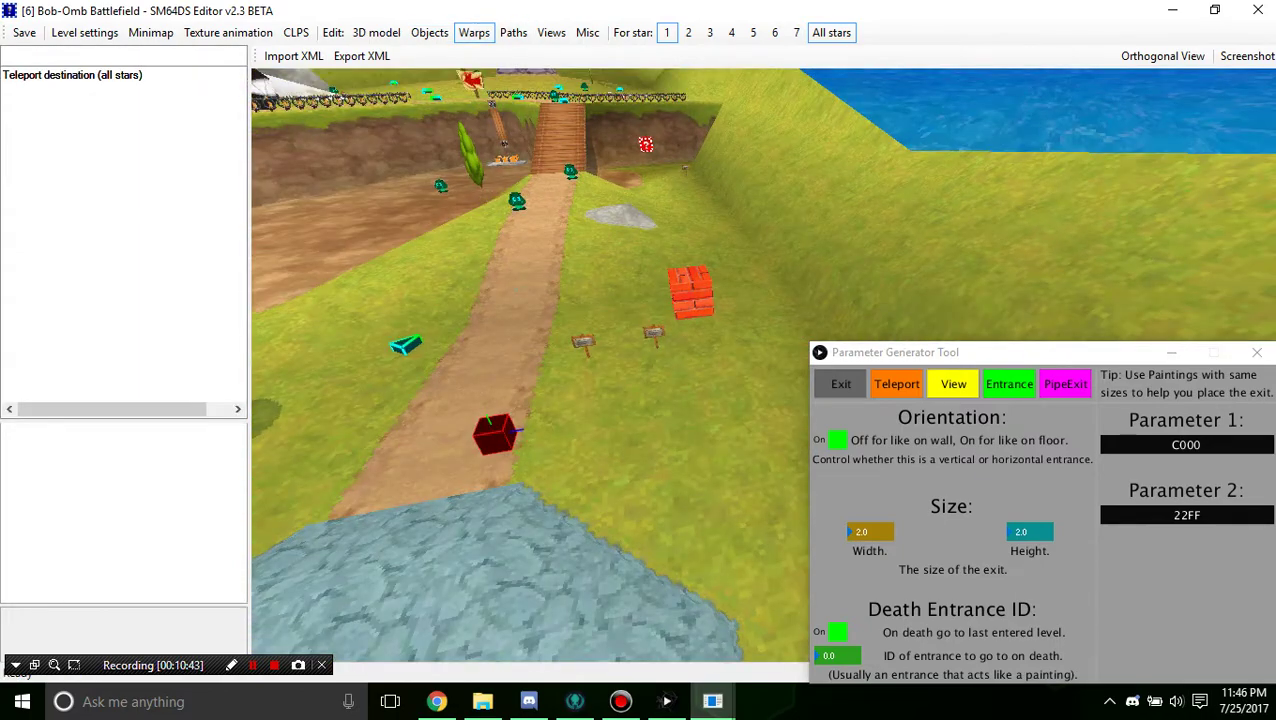
left_click(495, 434)
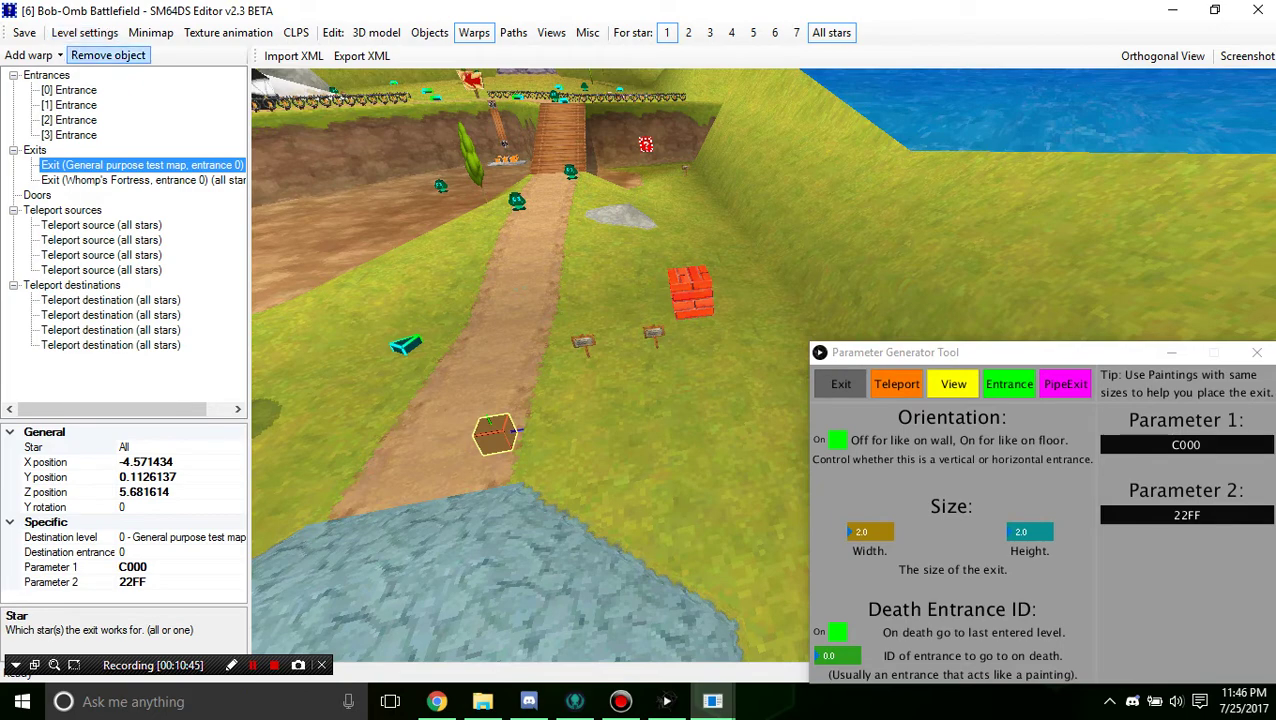
left_click(108, 55)
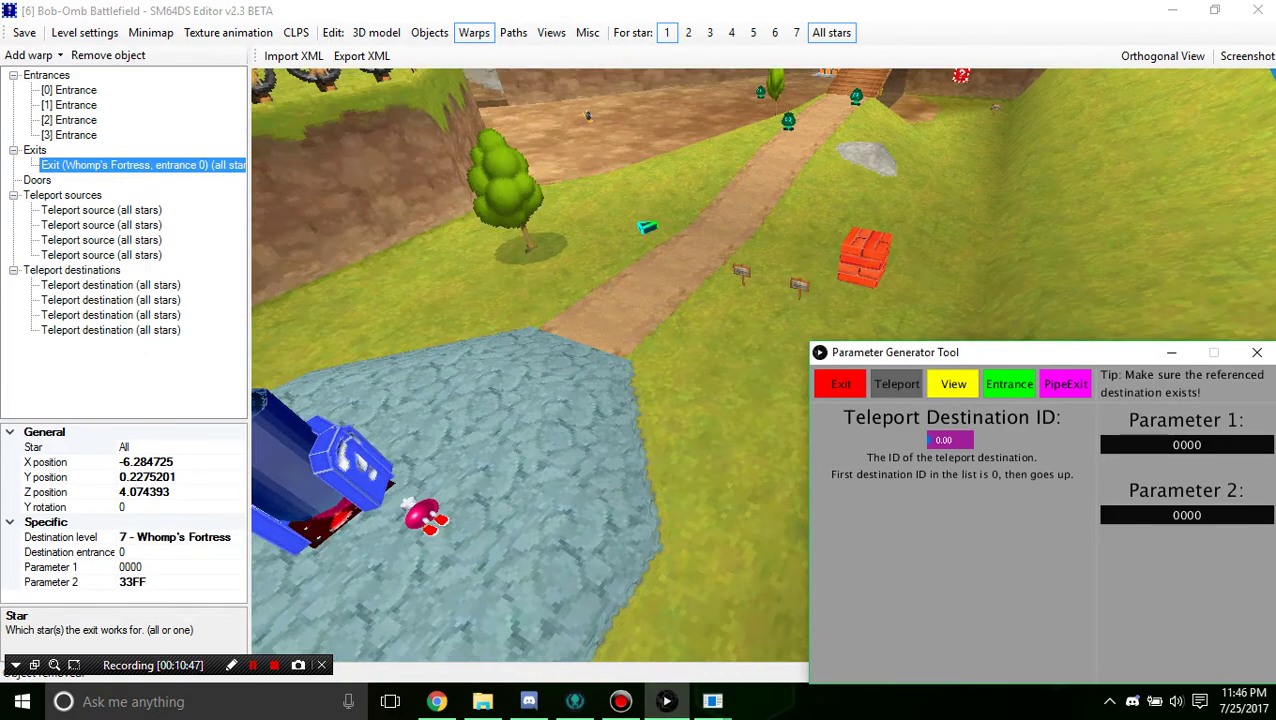
Step: Examine the positions and parameters of the level's existing teleport sources and teleport destinations
right_click_drag(520, 300, 440, 480)
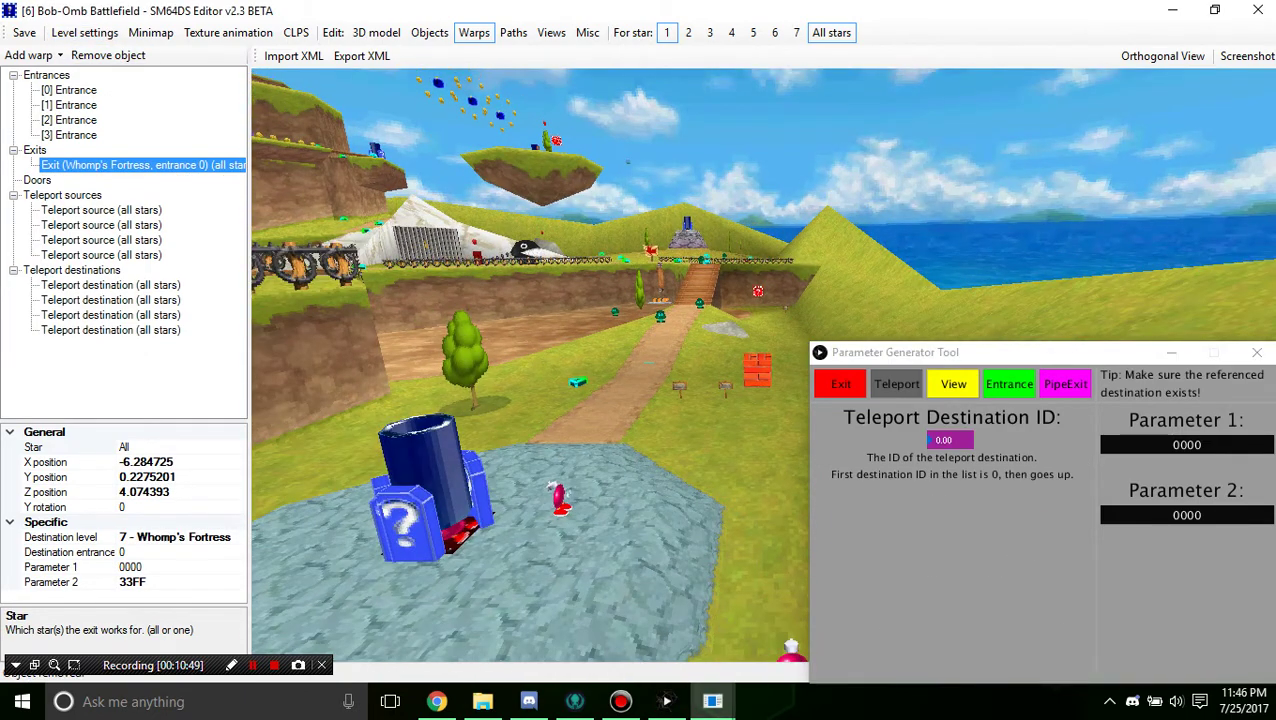
left_click(101, 210)
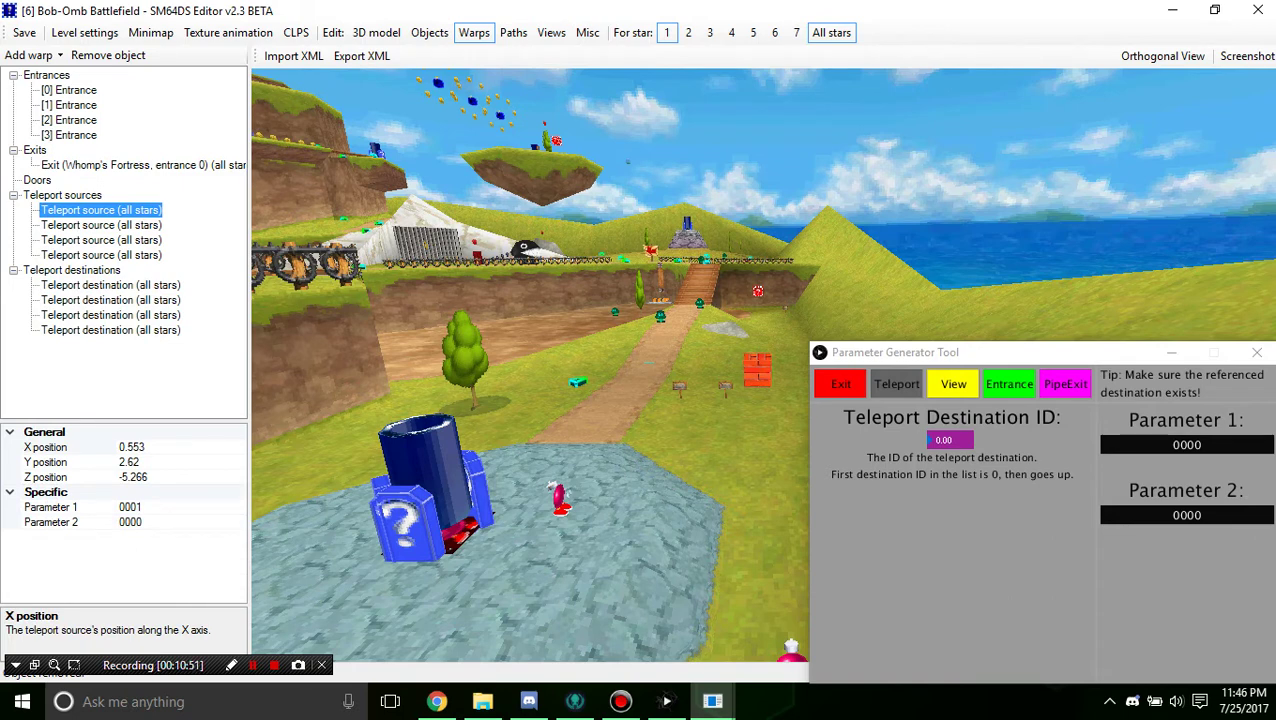
key("Down")
key("Down")
key("Down")
key("Up")
key("Up")
key("Up")
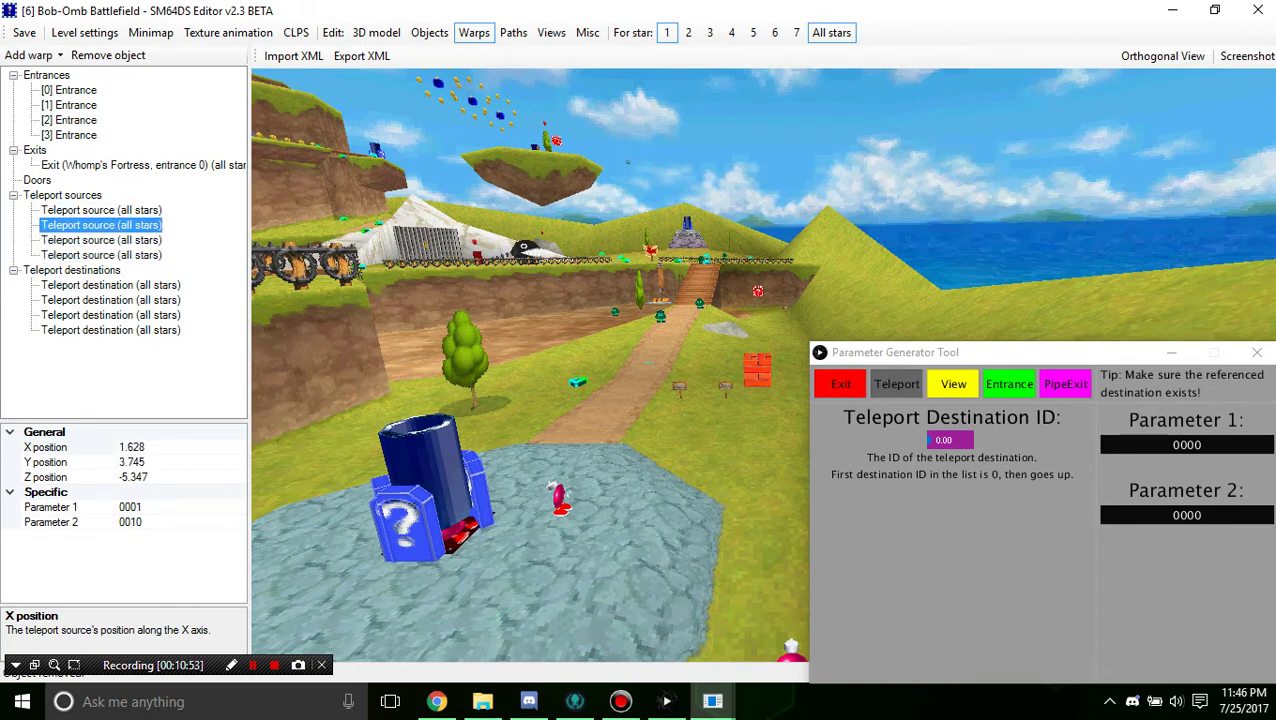
key("Down")
key("Down")
key("Down")
key("Up")
key("Up")
key("Up")
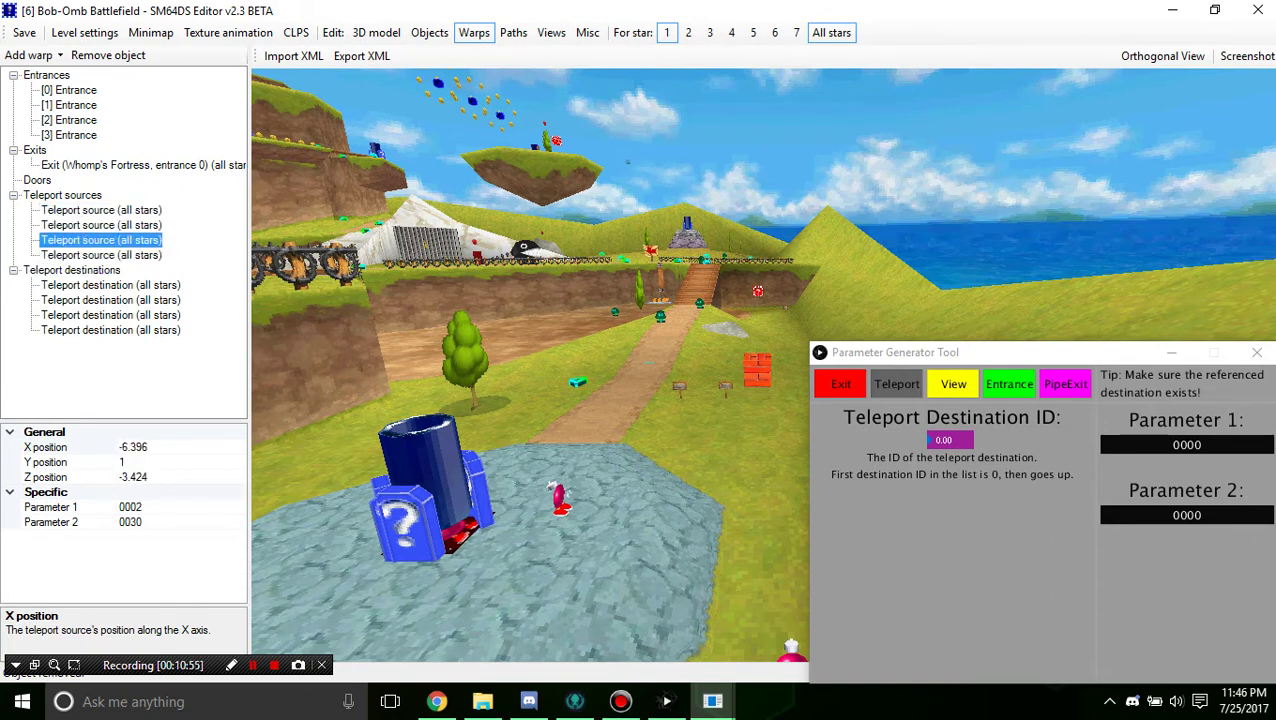
key("Down")
key("Down")
key("Down")
key("Down")
key("Down")
key("Down")
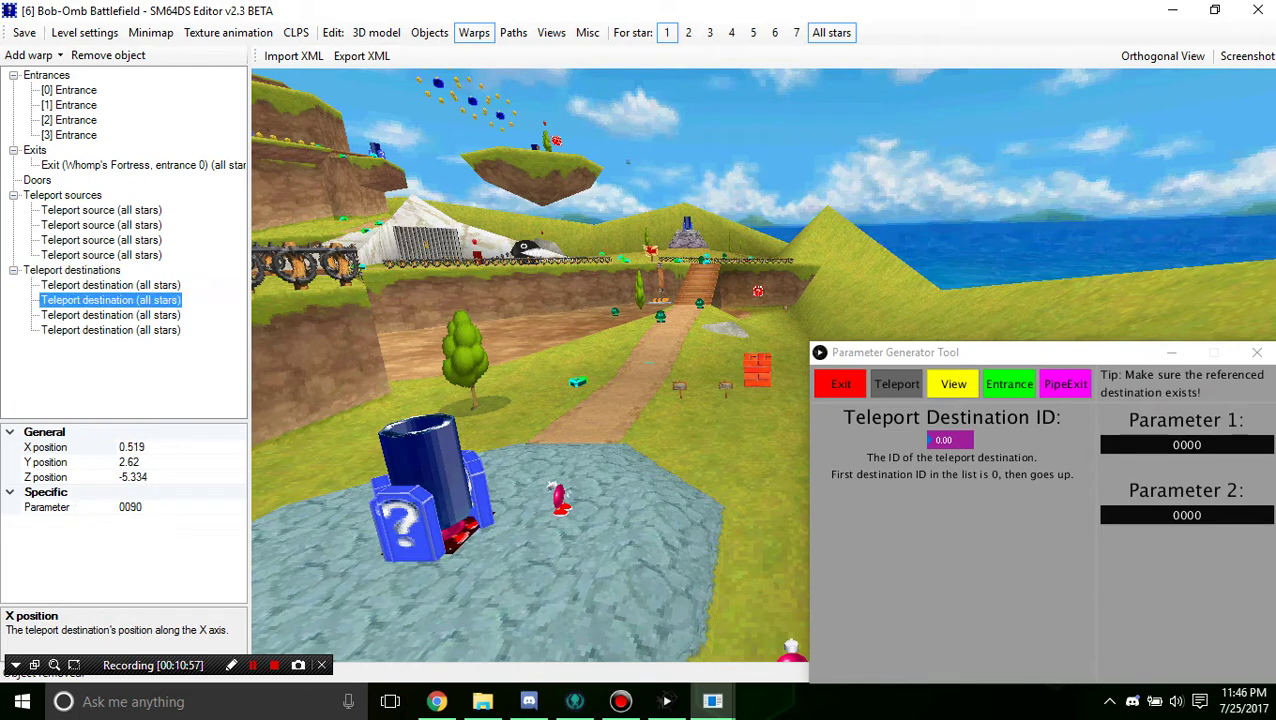
key("Up")
key("Up")
key("Up")
key("Up")
key("Up")
key("Up")
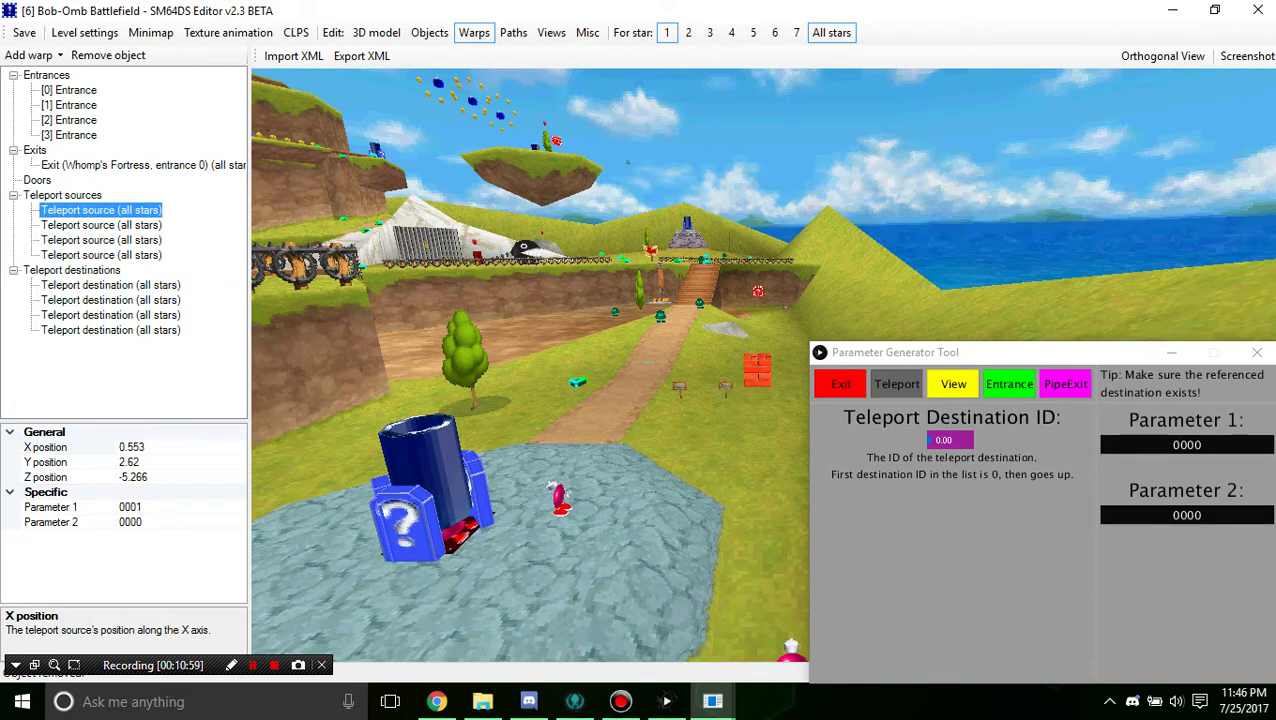
Step: Remove all four existing teleport sources, starting from the last one
key("Down")
key("Down")
key("Down")
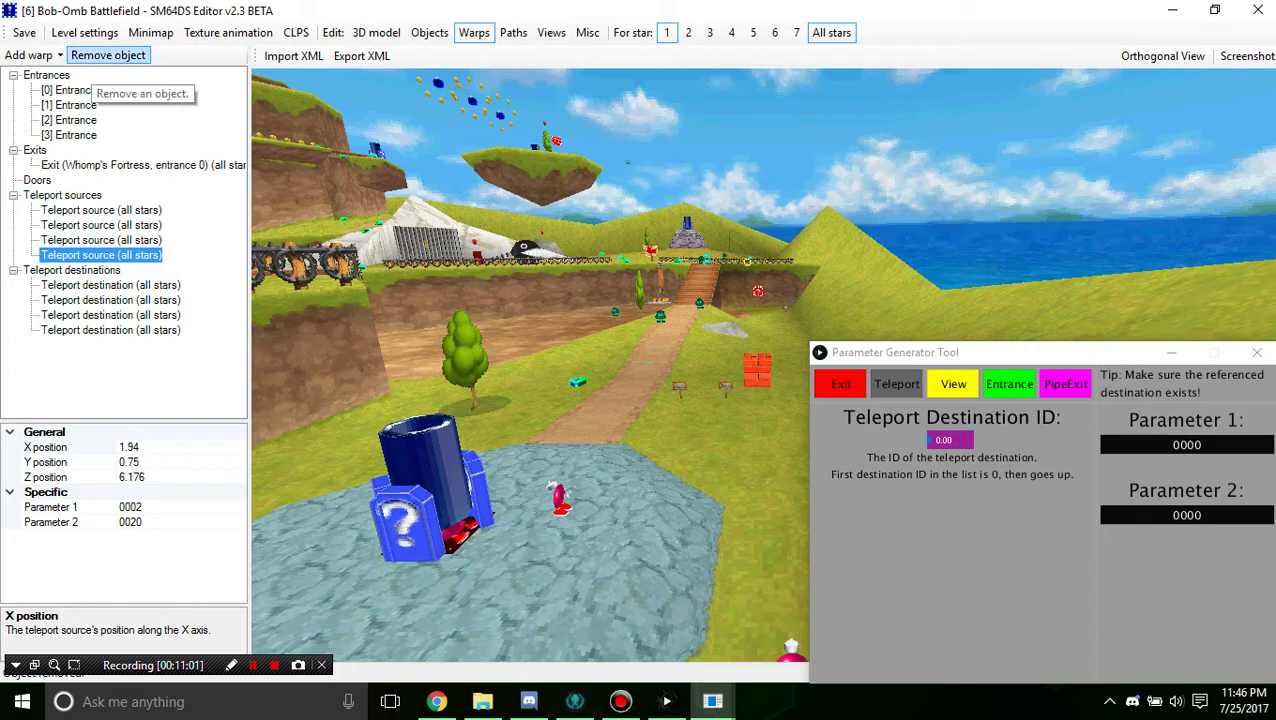
left_click(108, 55)
left_click(108, 55)
left_click(108, 55)
left_click(108, 55)
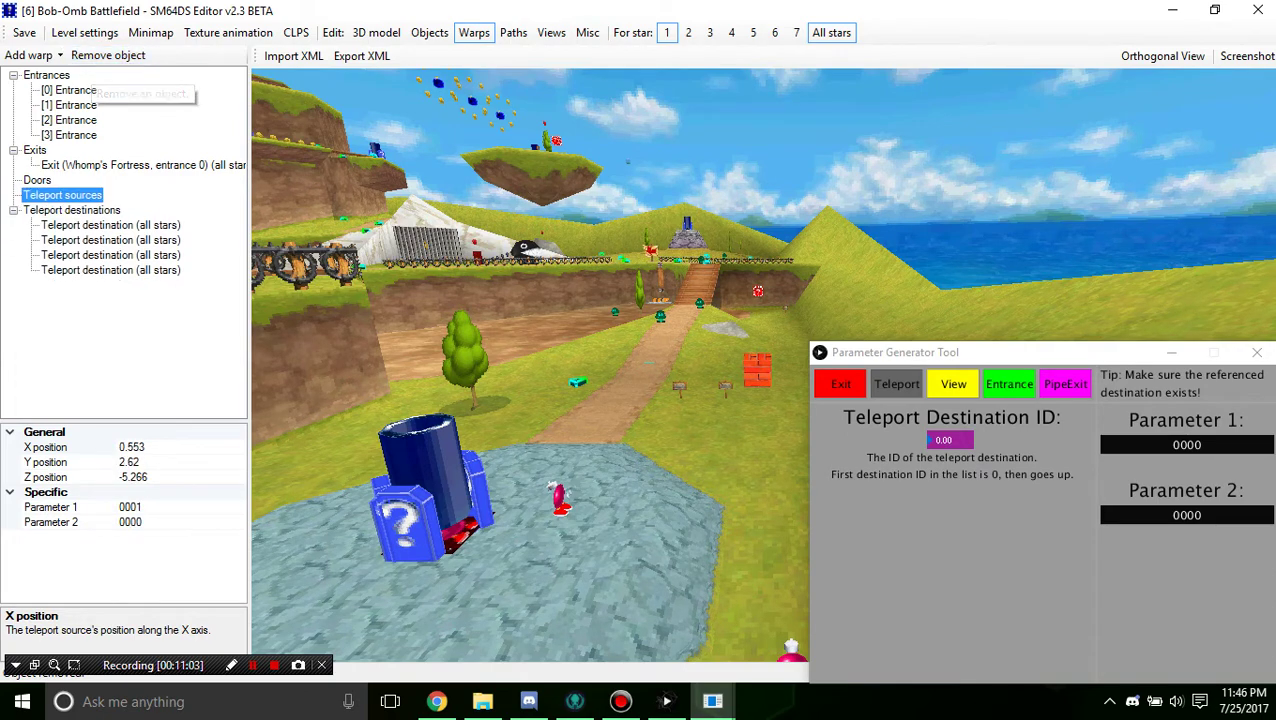
Step: Remove all four existing teleport destinations, starting from the last one
left_click(110, 270)
left_click(98, 56)
left_click(98, 56)
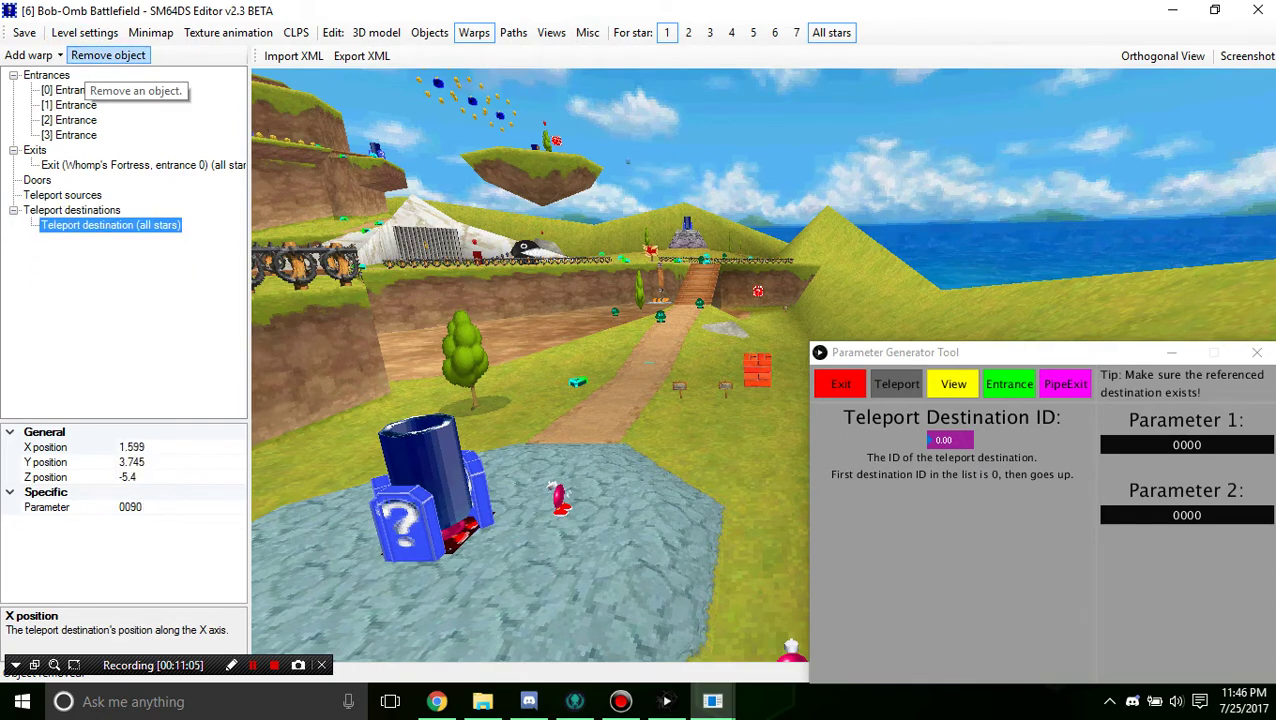
left_click(108, 55)
Step: Add a teleport source on the stone platform beside the pink Bob-omb, at about X -5.45, Y 0.12, Z 5.93
scroll(530, 365, "down", 5)
right_click_drag(500, 400, 690, 290)
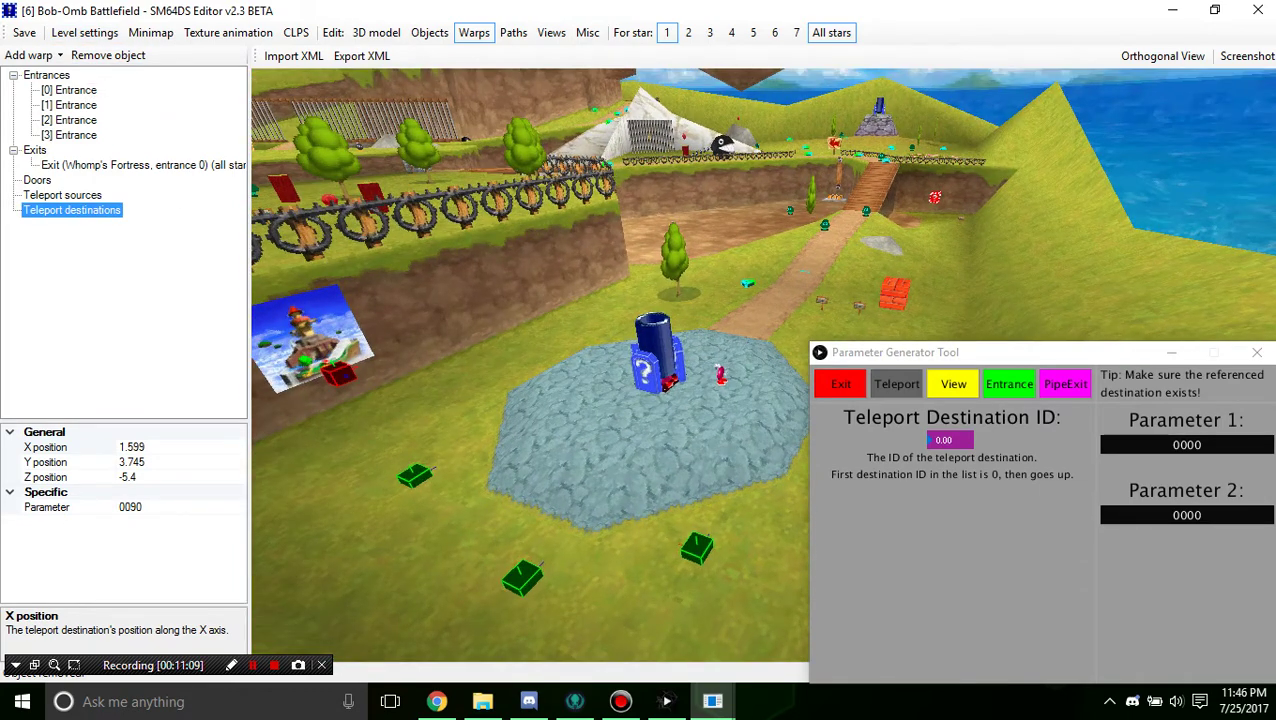
right_click_drag(650, 380, 525, 400)
scroll(530, 365, "up", 4)
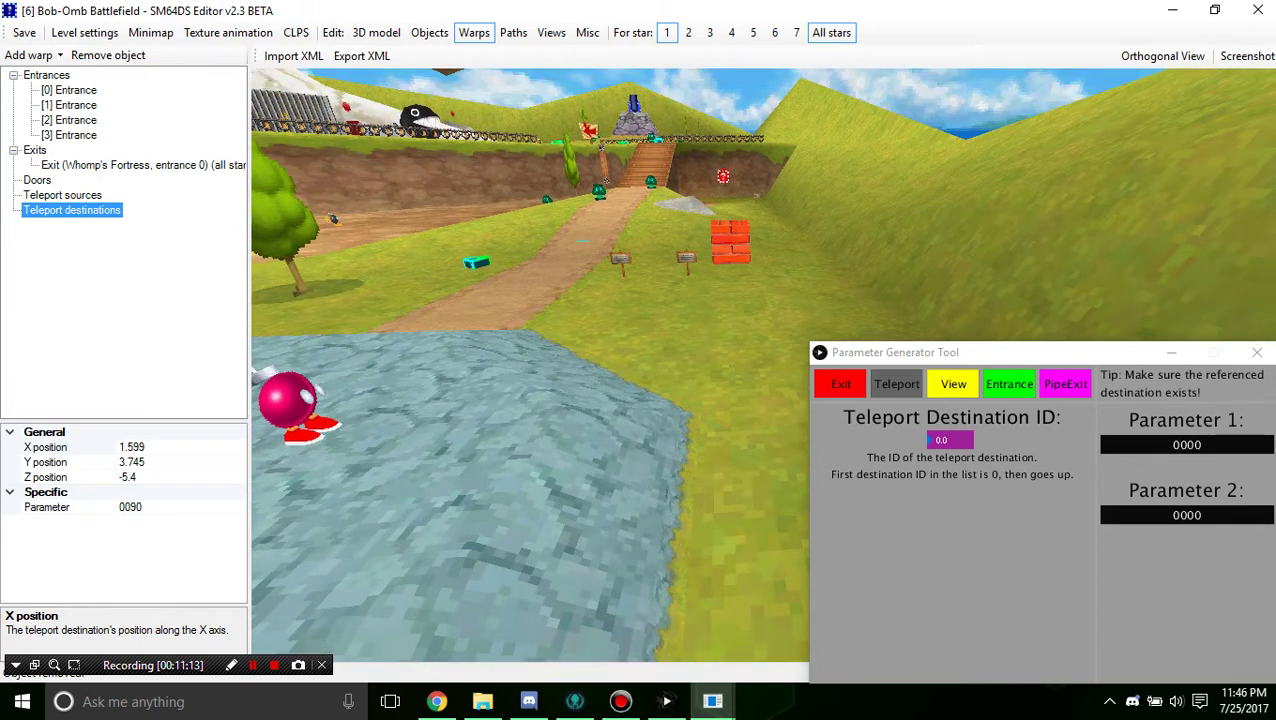
left_click(30, 55)
left_click(62, 134)
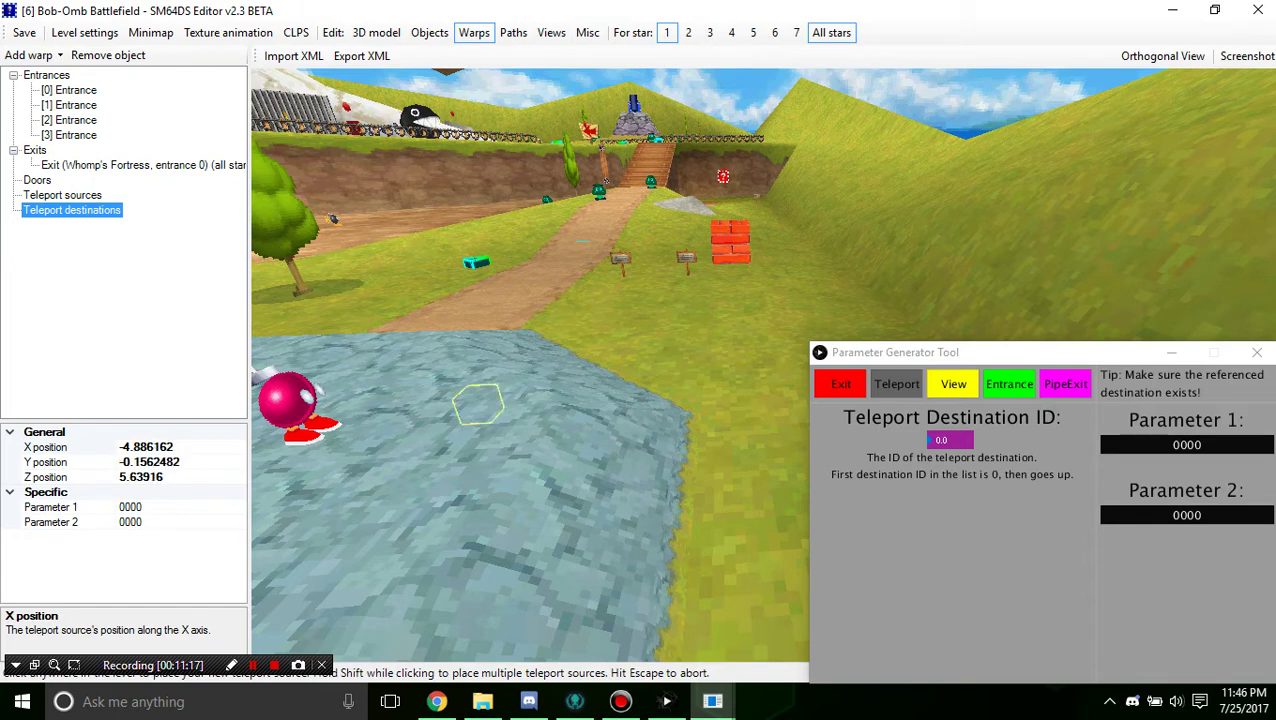
left_click(432, 428)
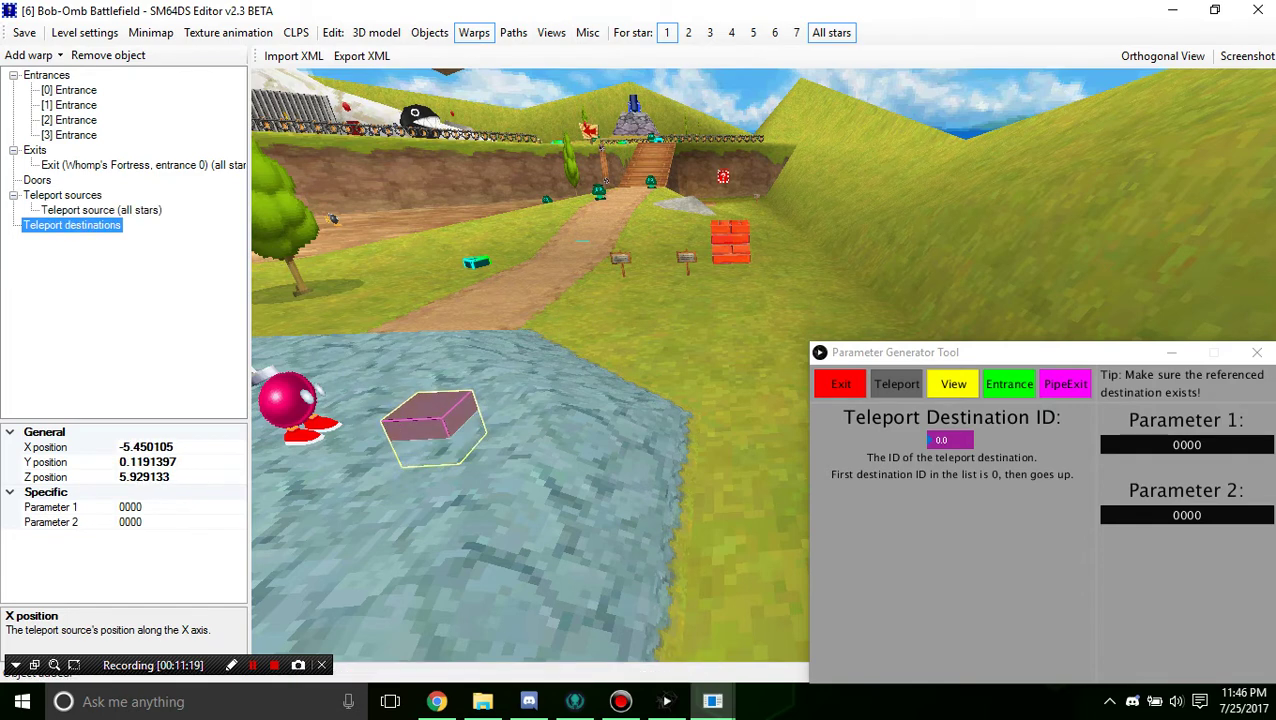
Step: Add a teleport destination on the grass beside the stone platform, at about X -5.43, Y 0.03, Z 6.42
left_click(30, 55)
left_click(62, 157)
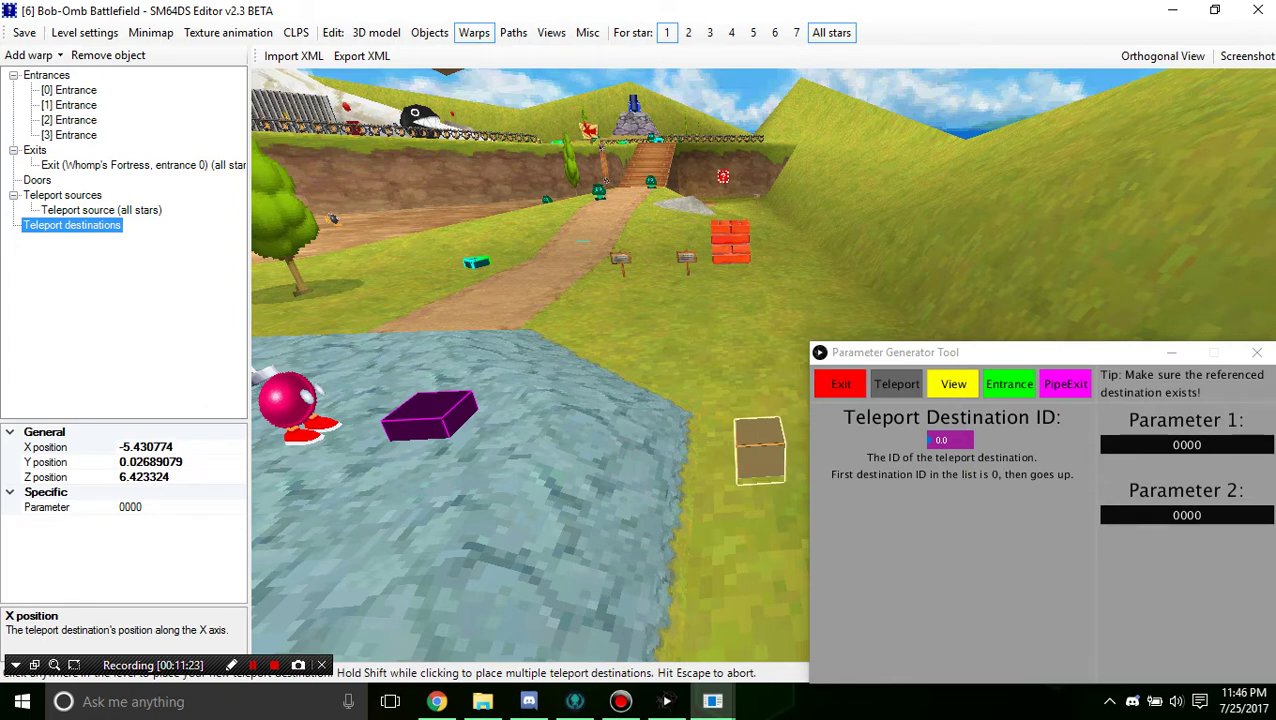
left_click(759, 450)
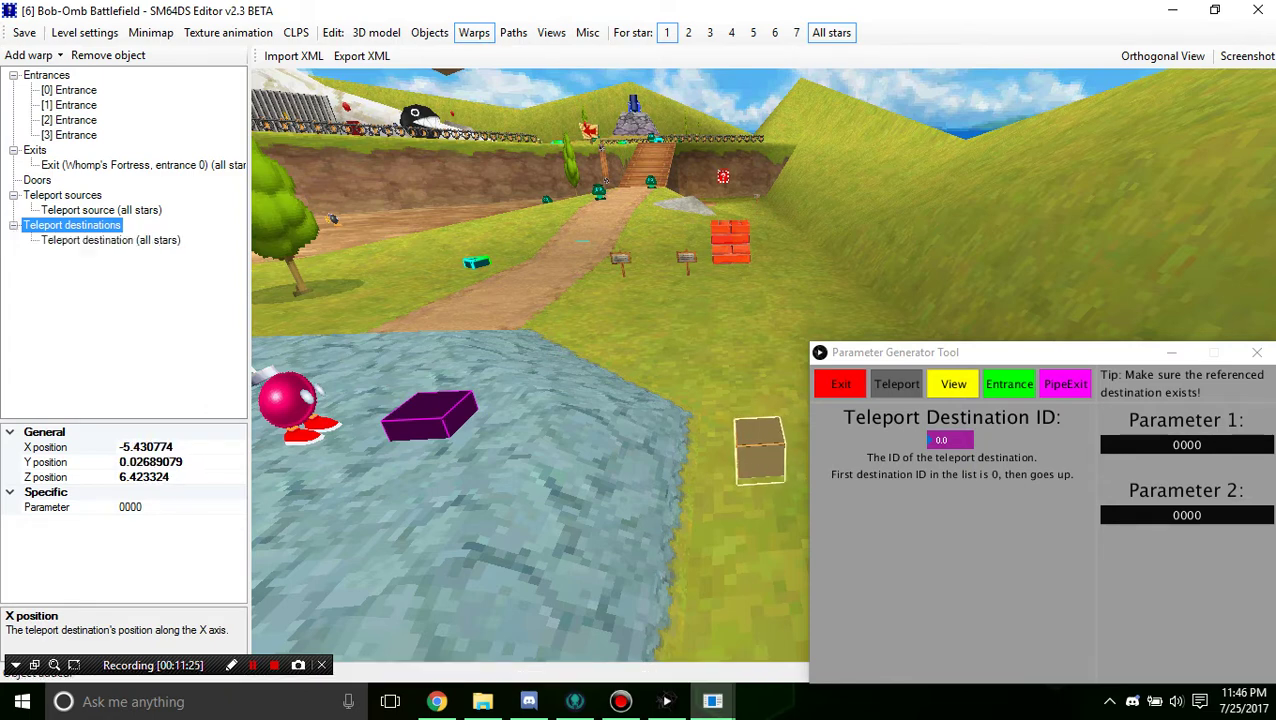
Step: Move the teleport source to about X -5.50, Y 0.14, Z 5.96 and compare its parameters with the destination's
left_click(430, 424)
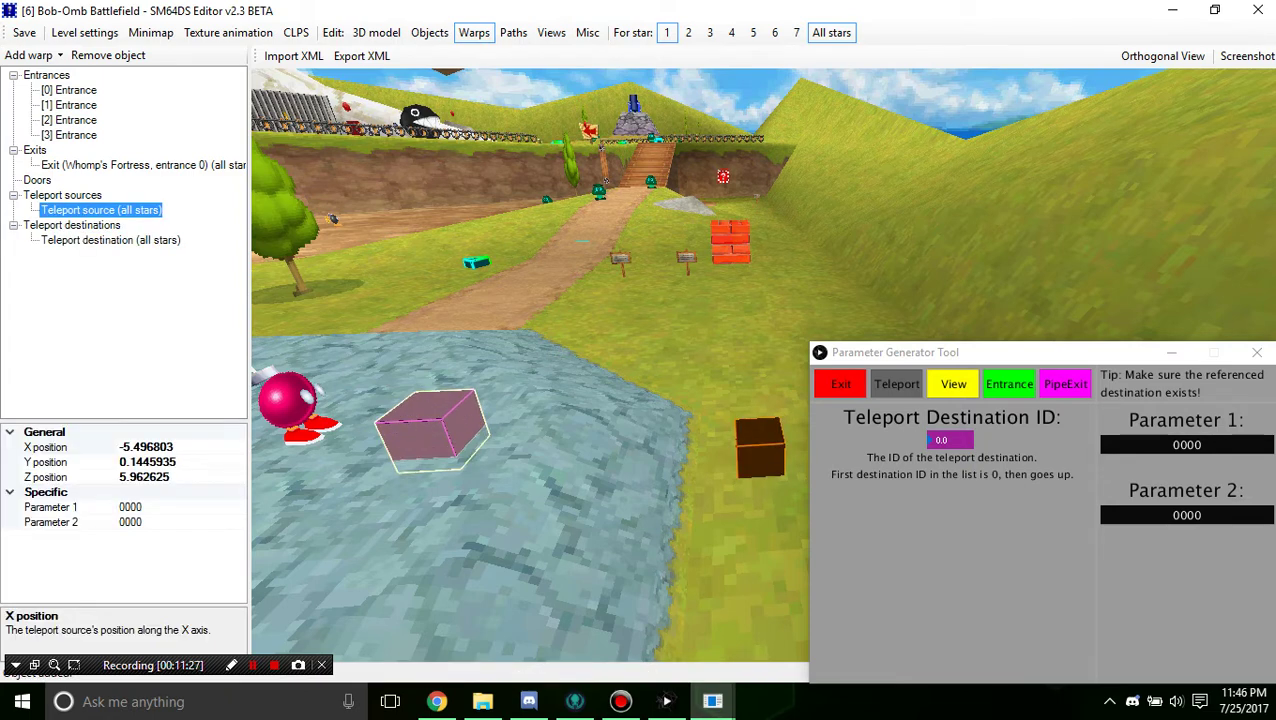
right_click_drag(560, 470, 650, 525)
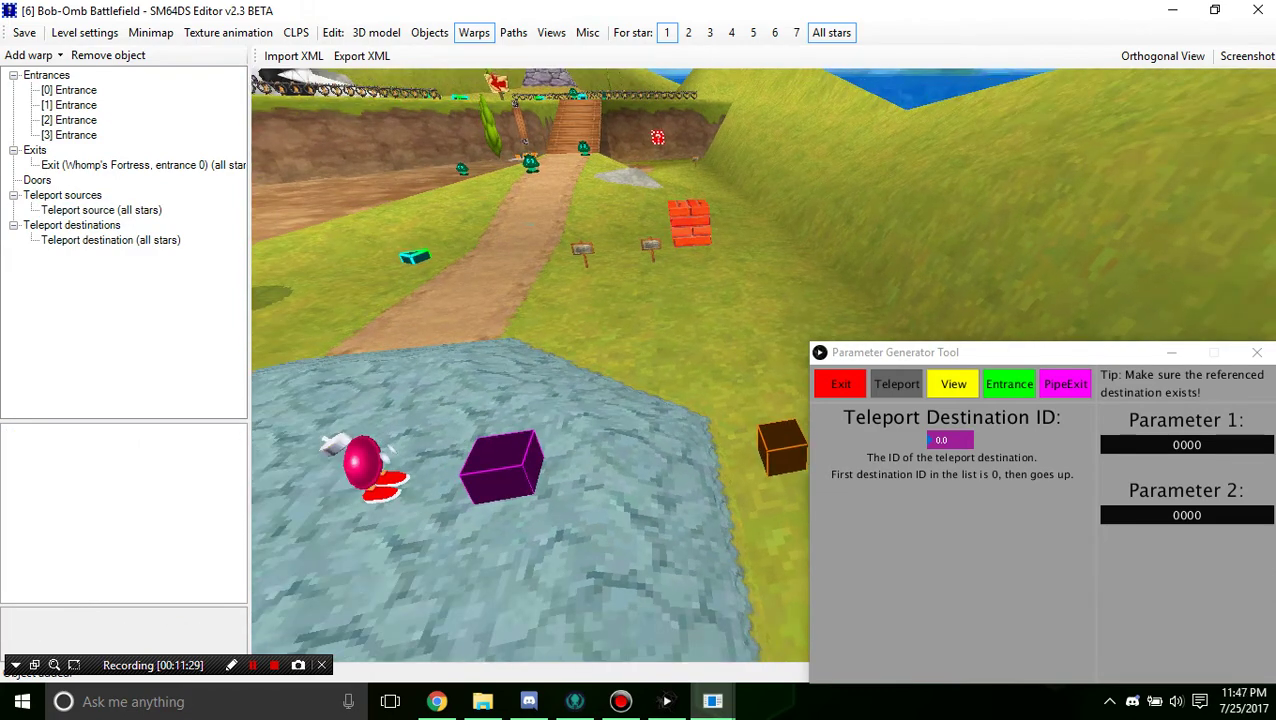
left_click(502, 468)
left_click(781, 449)
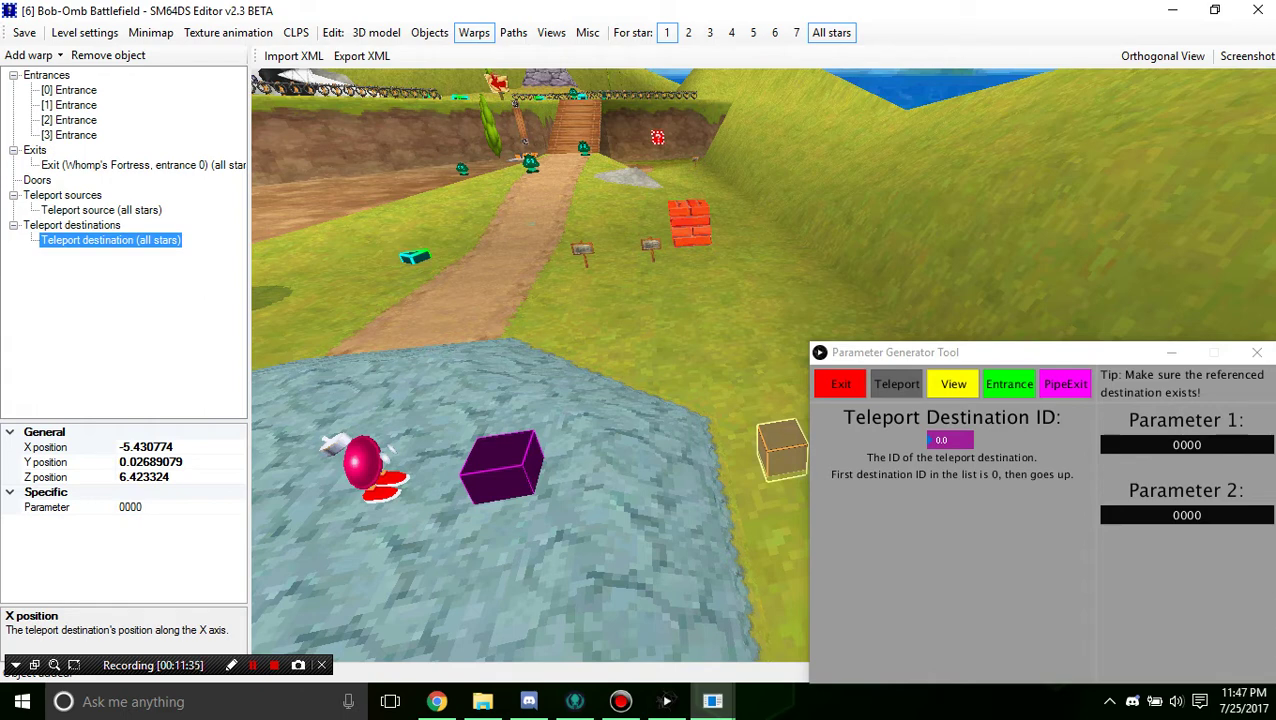
left_click(502, 468)
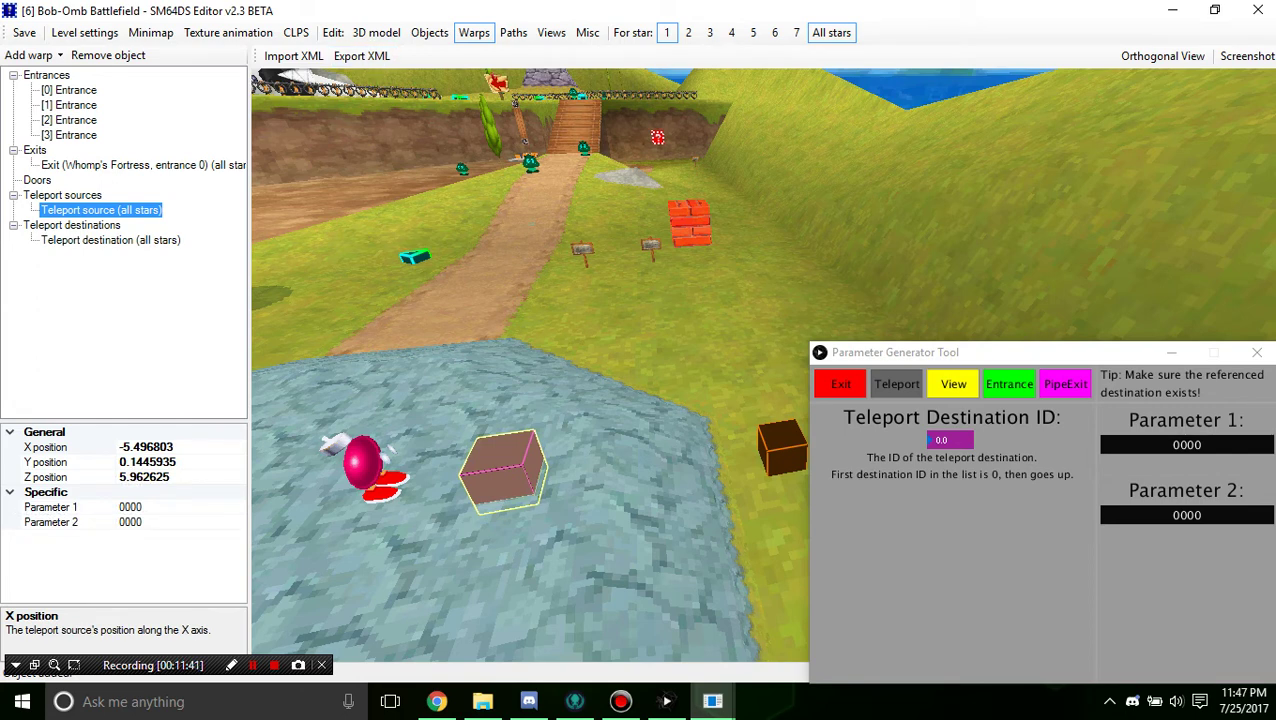
Step: Add a second teleport destination between the cannon and the pink Bob-omb, at about X -5.44, Y 0.13, Z 5.66
left_click(30, 55)
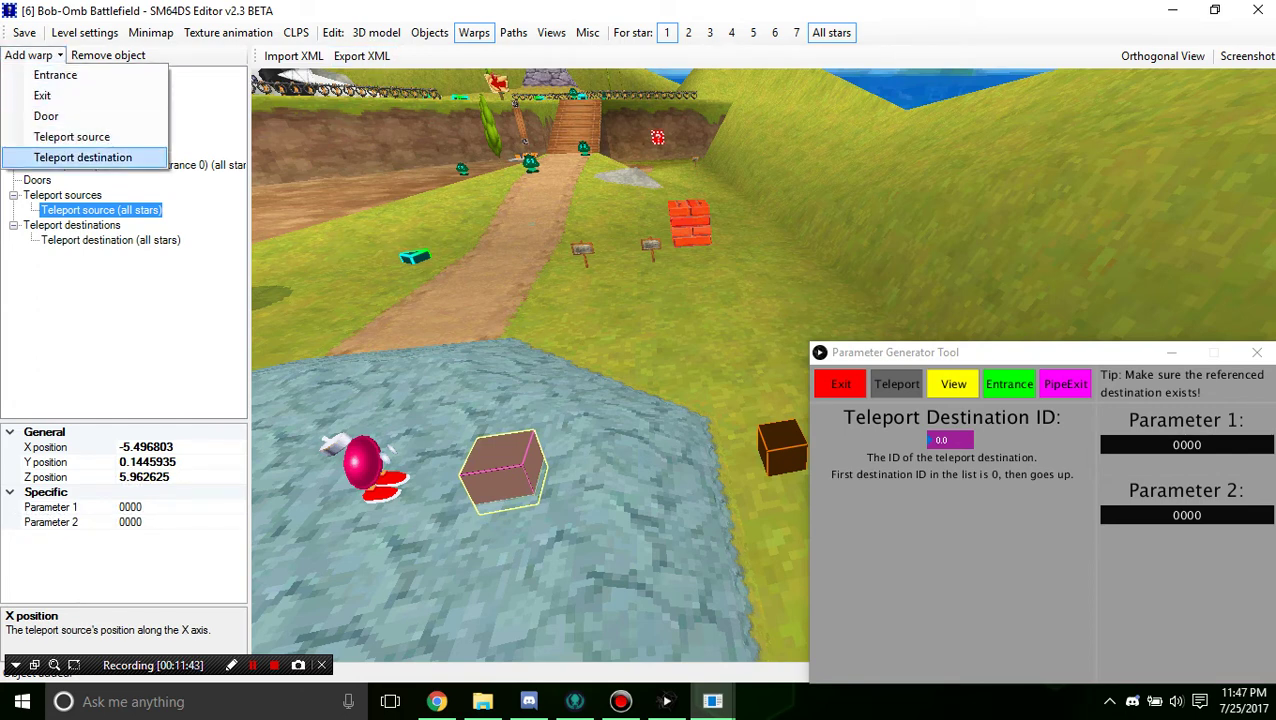
left_click(82, 157)
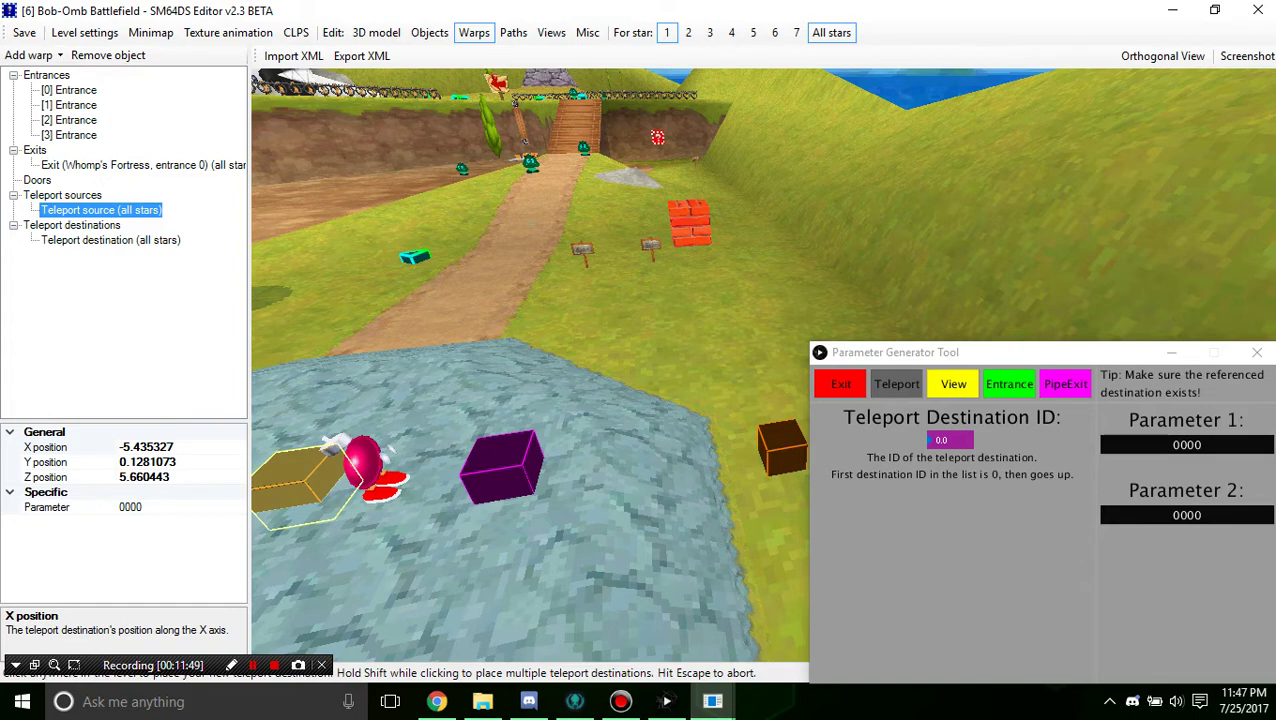
left_click(304, 486)
Step: Add a second teleport source at the foot of the tree, at about X -4.17, Y 0.03, Z 4.72
scroll(304, 486, "down", 3)
left_click(28, 55)
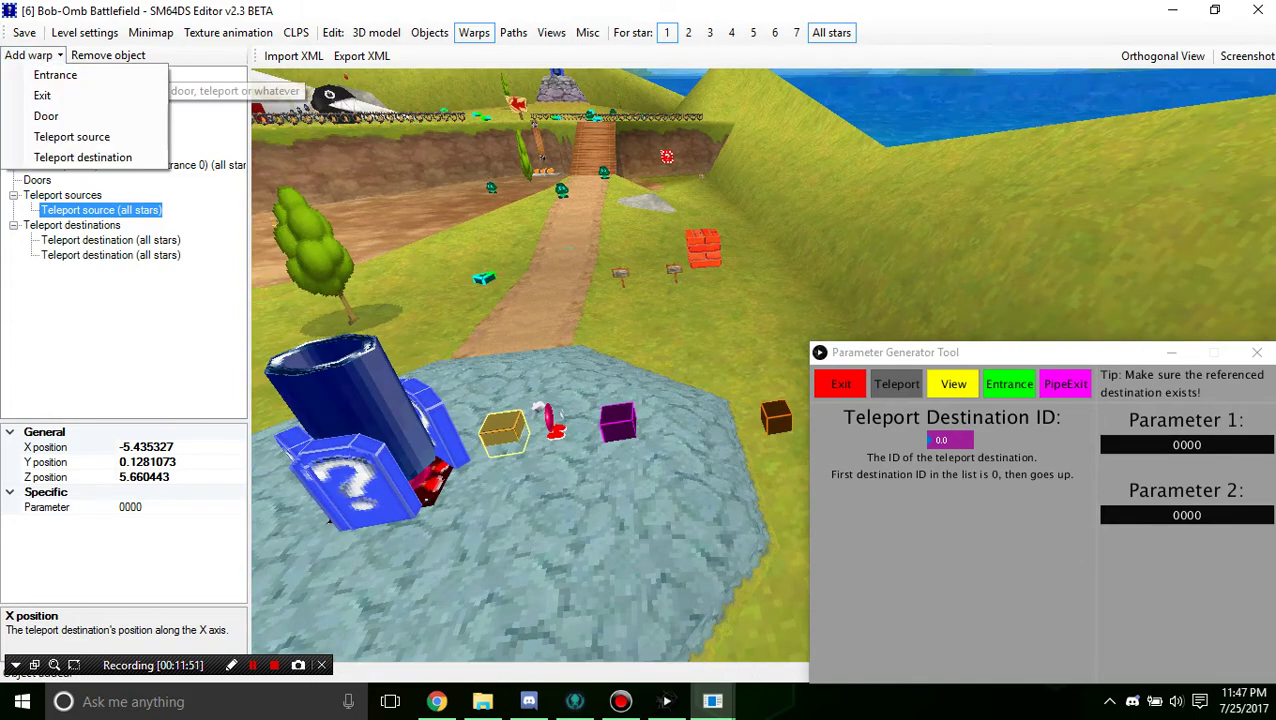
left_click(62, 134)
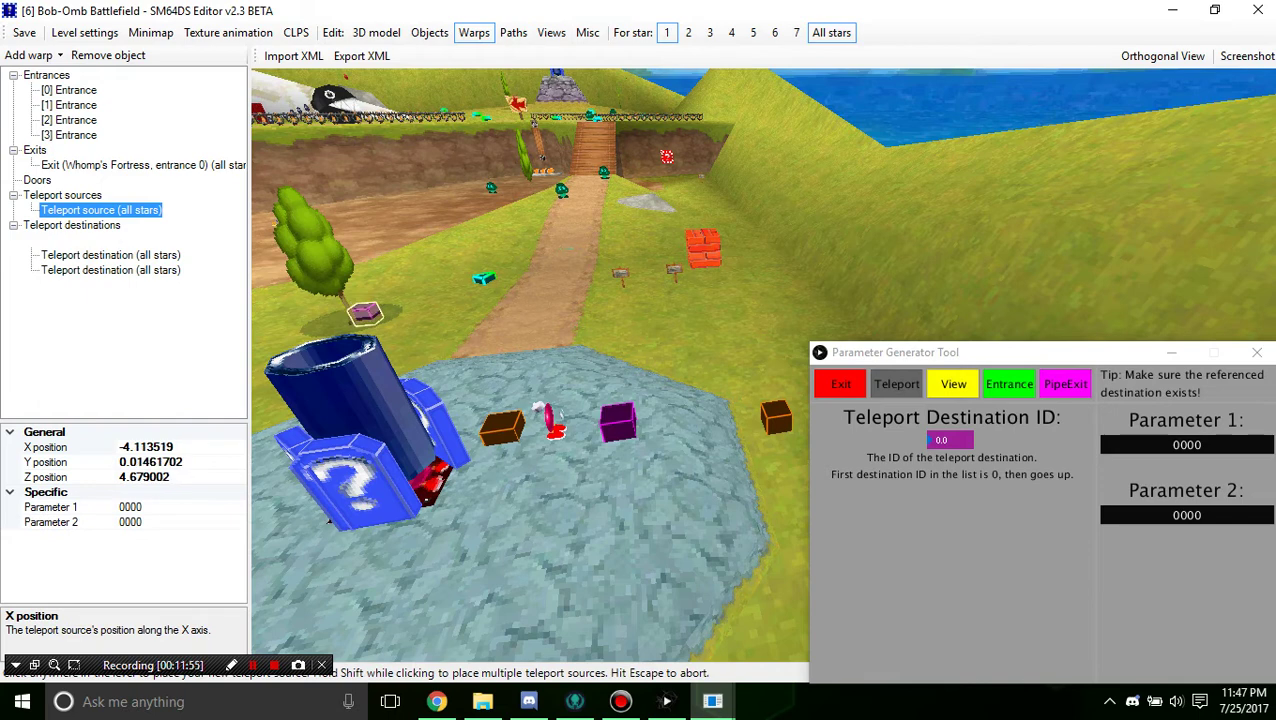
left_click(366, 314)
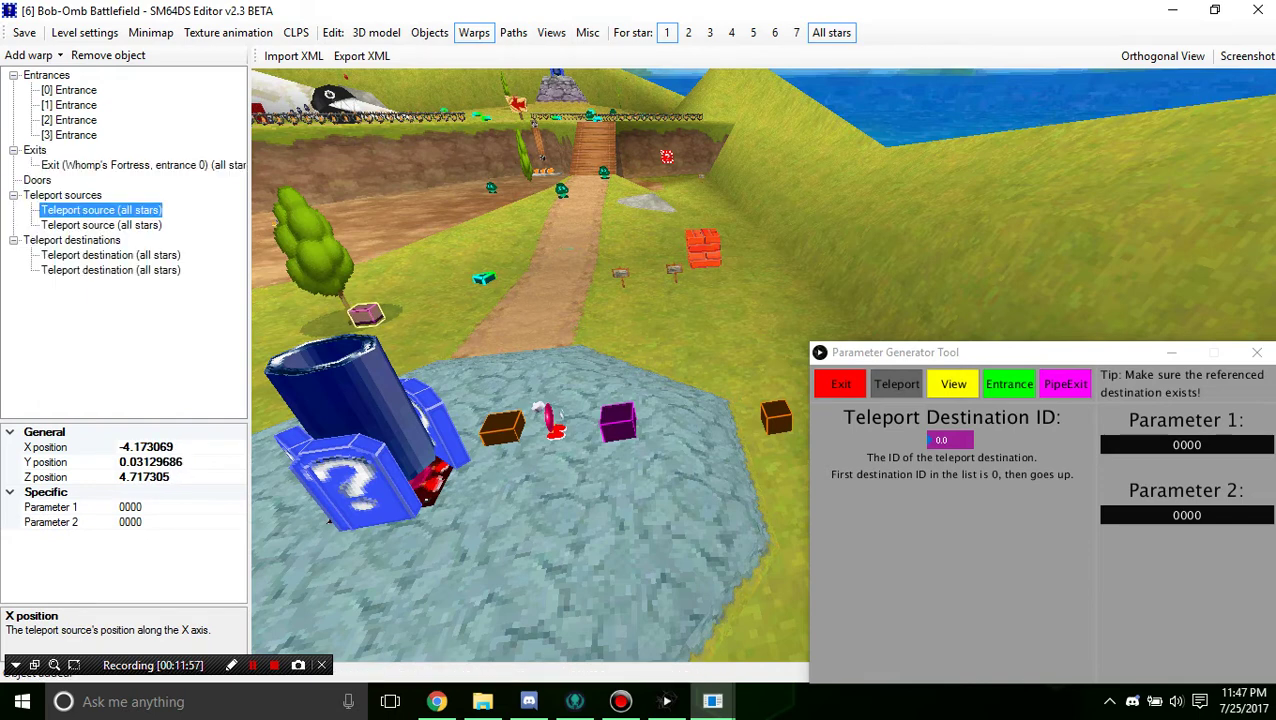
Step: Check the order of the two teleport destinations and set the Parameter Generator Tool's Teleport Destination ID to 1
left_click(110, 255)
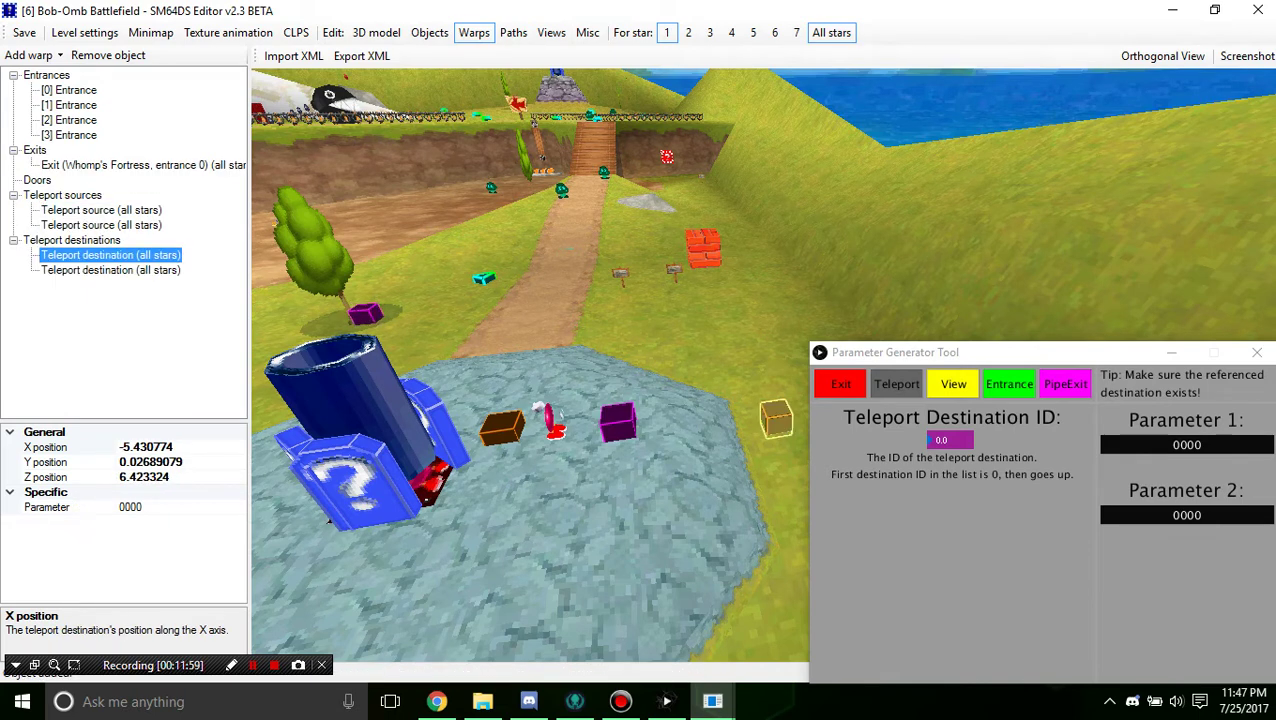
left_click(110, 270)
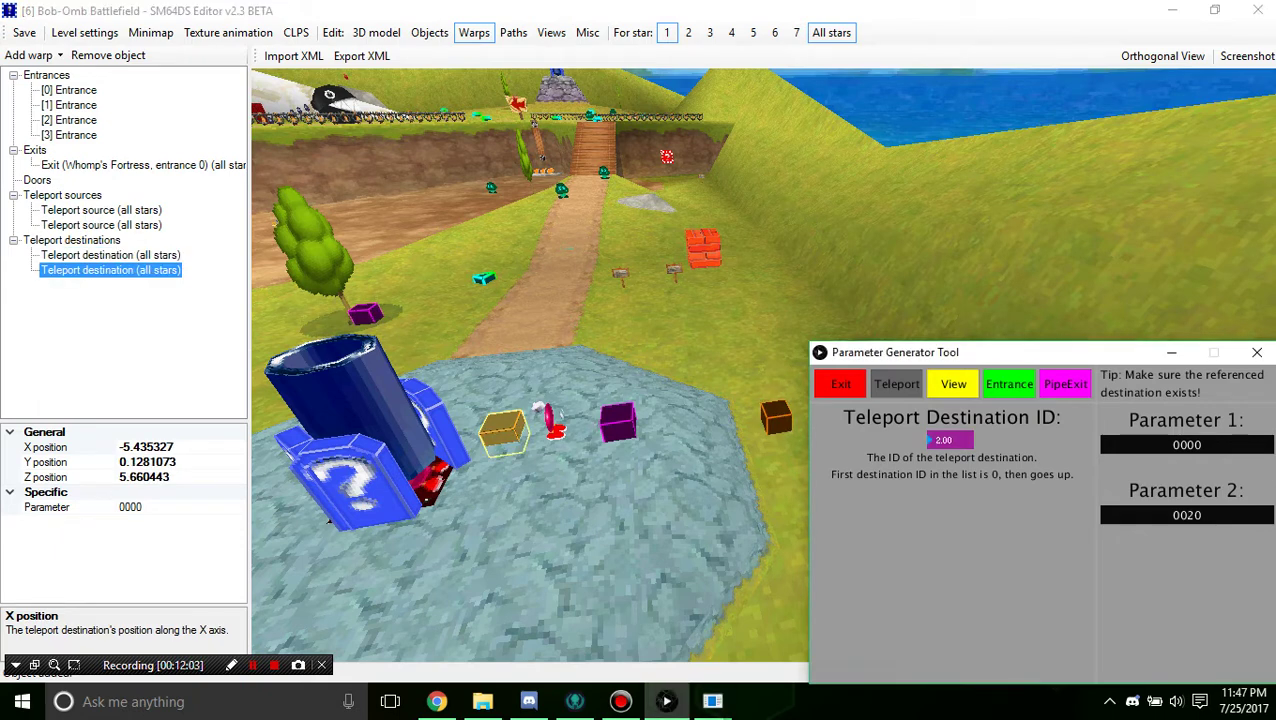
left_click_drag(949, 440, 949, 453)
scroll(950, 440, "down", 7)
scroll(950, 440, "down", 1)
Step: Set Parameter 2 of the teleport source by the tree to 0010
left_click(101, 225)
key("alt+Tab")
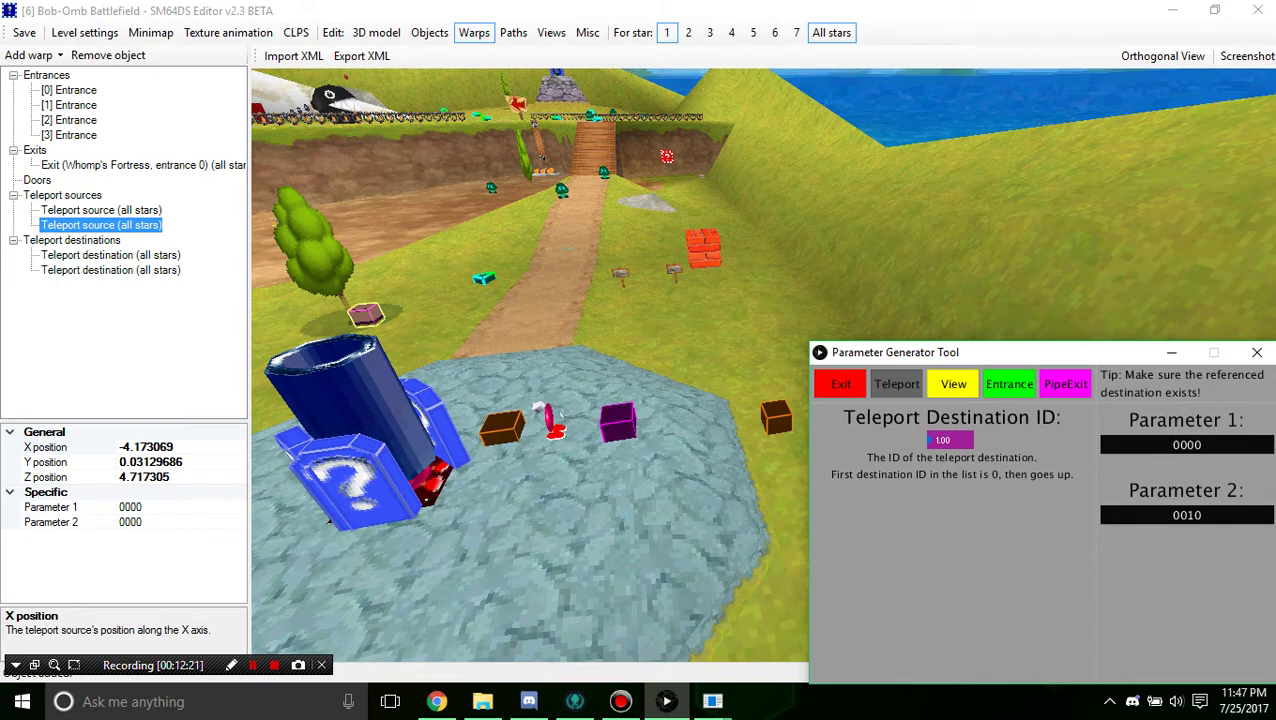
left_click(131, 521)
type("1")
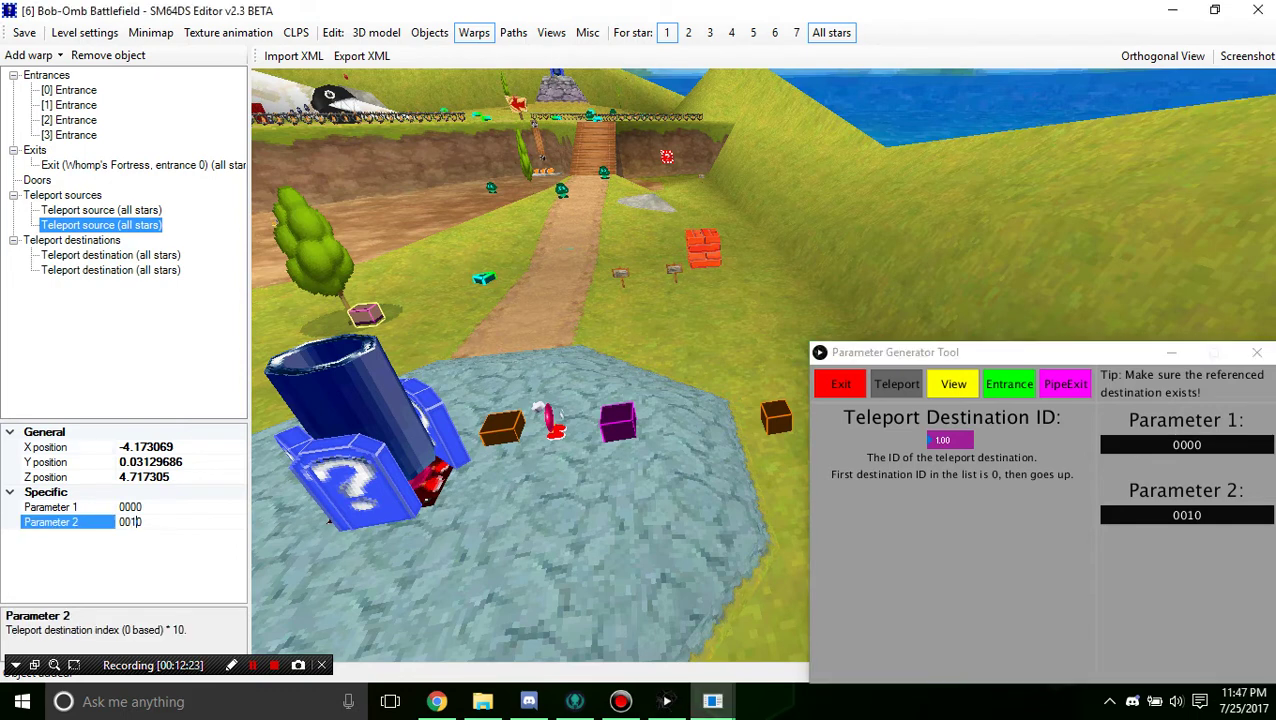
Step: Save the level and, in DeSmuME, walk Yoshi onto the teleport source beside the pink Bob-omb to test the first teleport
key("Return")
left_click(24, 33)
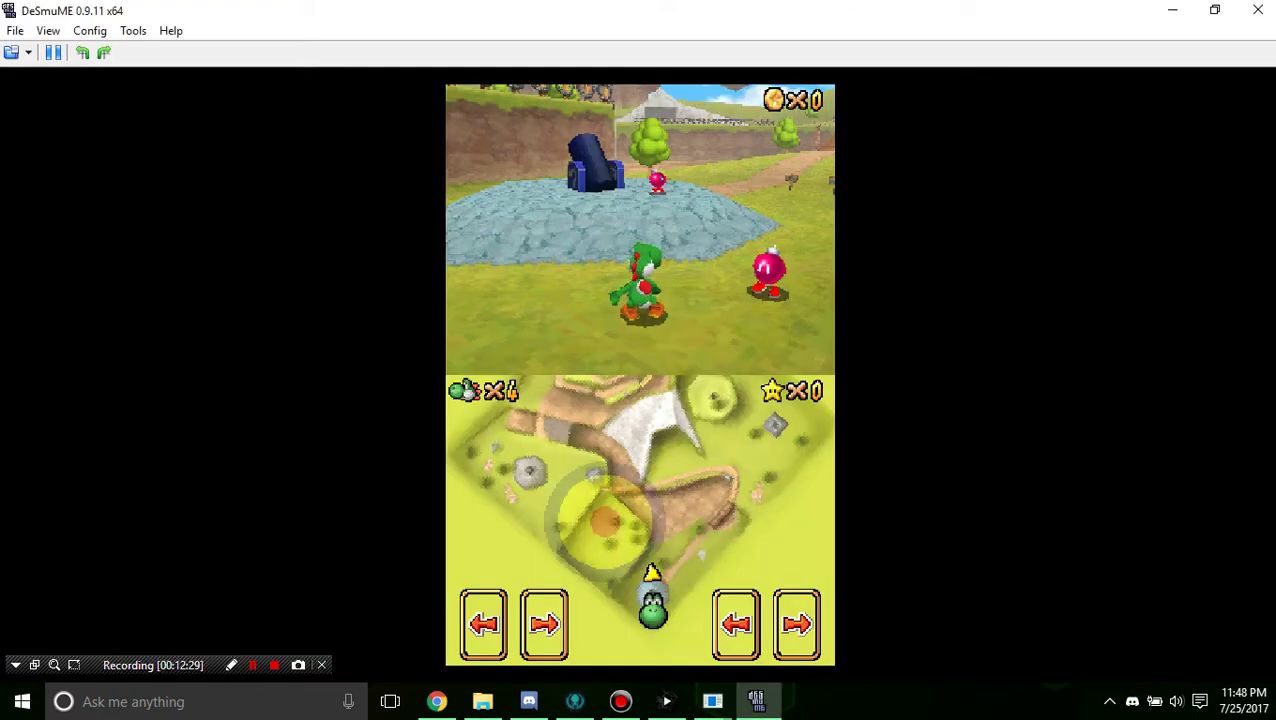
key("Up")
key("Right")
key("z")
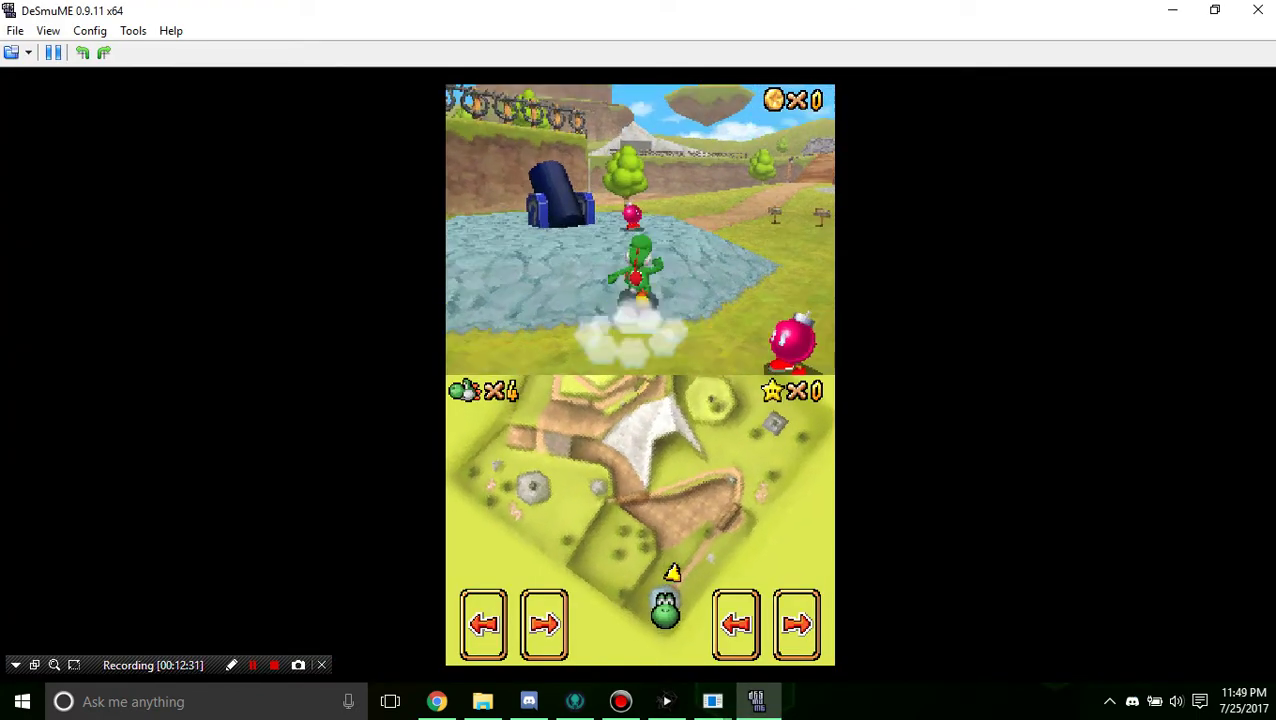
key("Up")
key("Left")
key("Up")
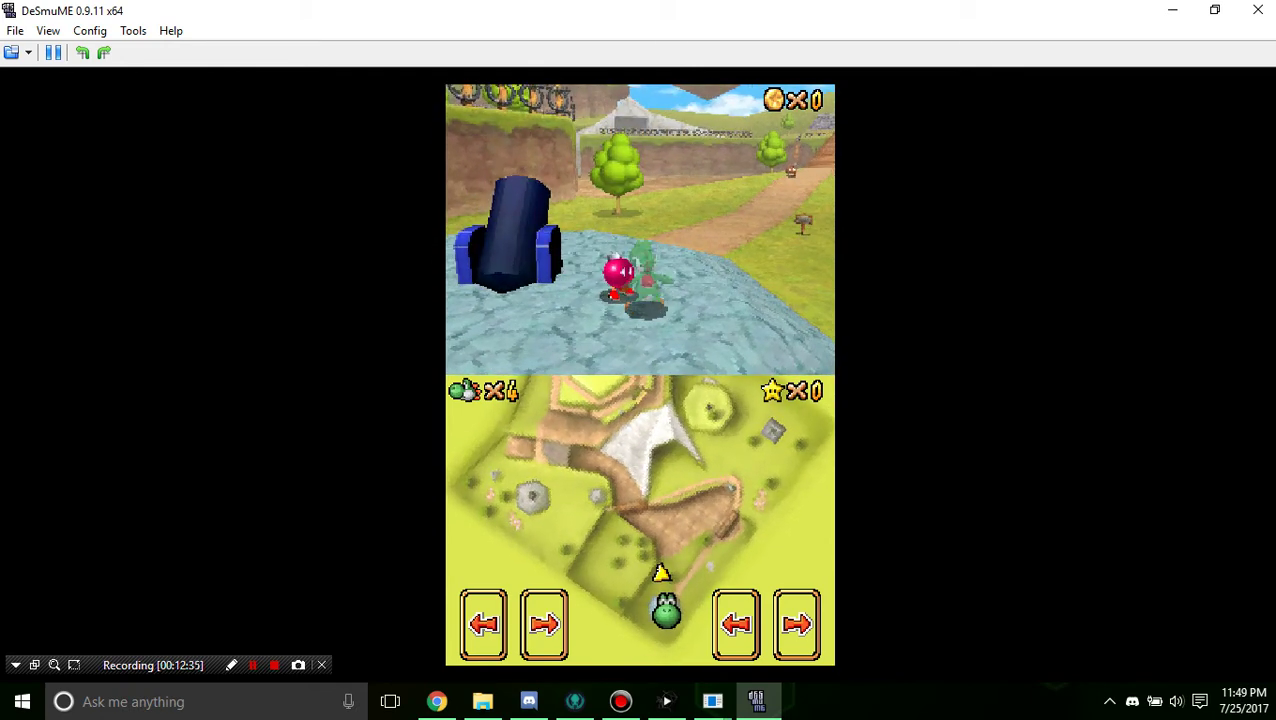
Step: Walk Yoshi to the teleport source by the tree to test the second teleport, and close the emulator
key("Right")
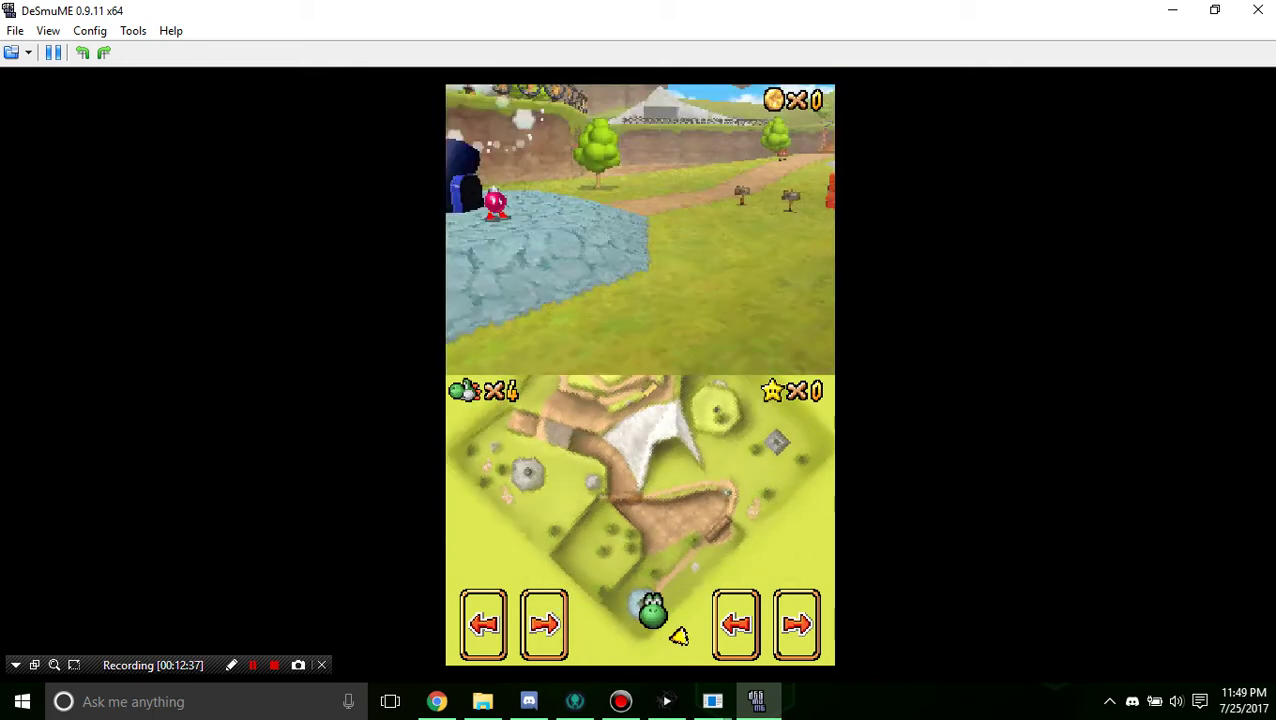
key("Up")
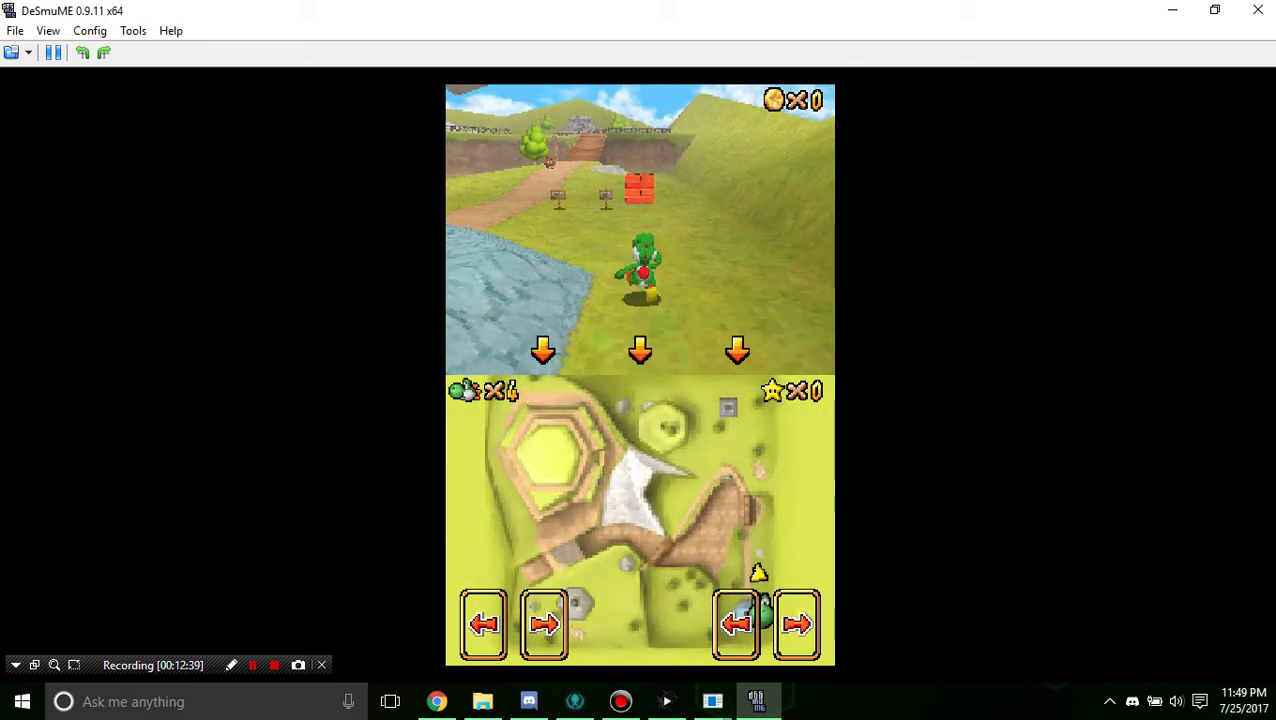
key("Left")
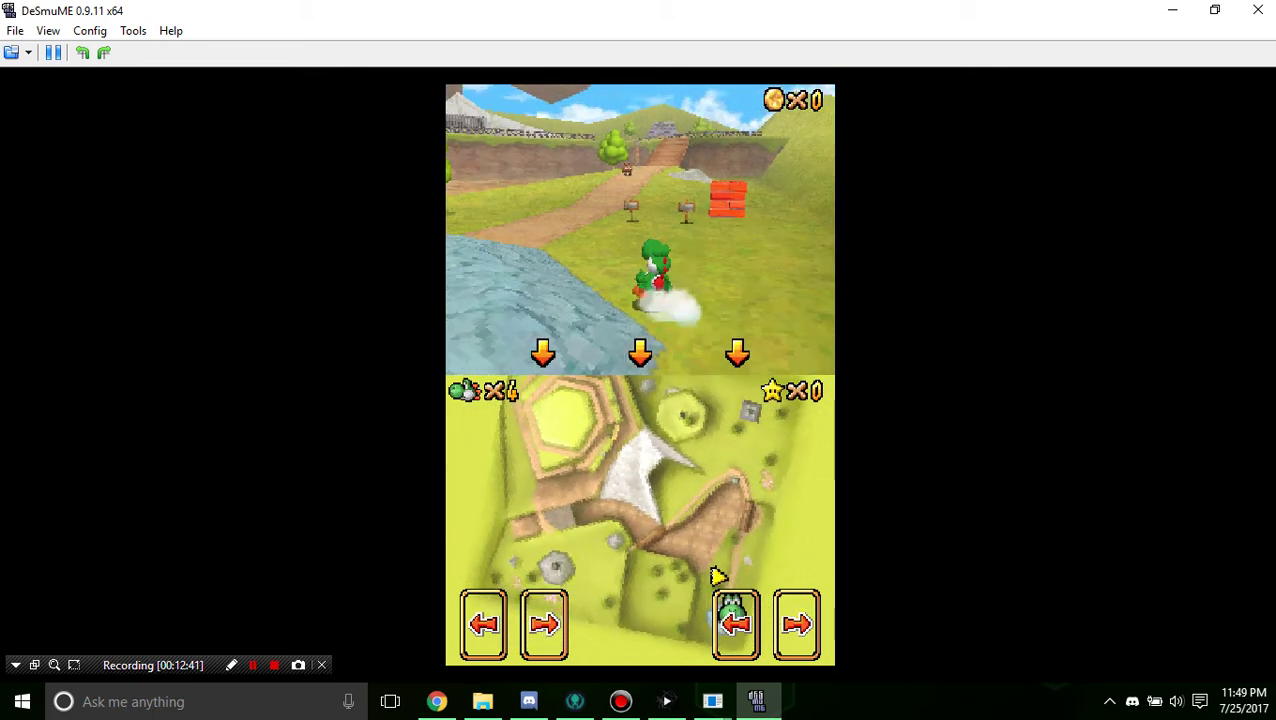
key("Up")
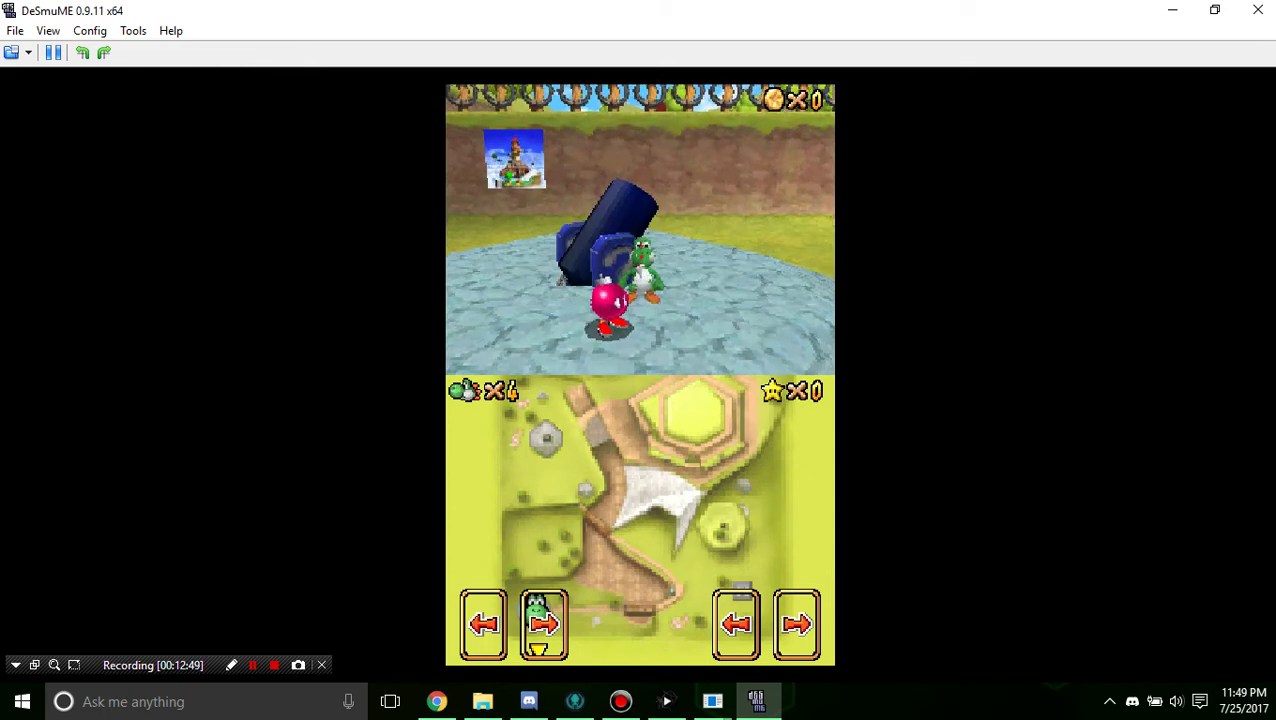
key("Right")
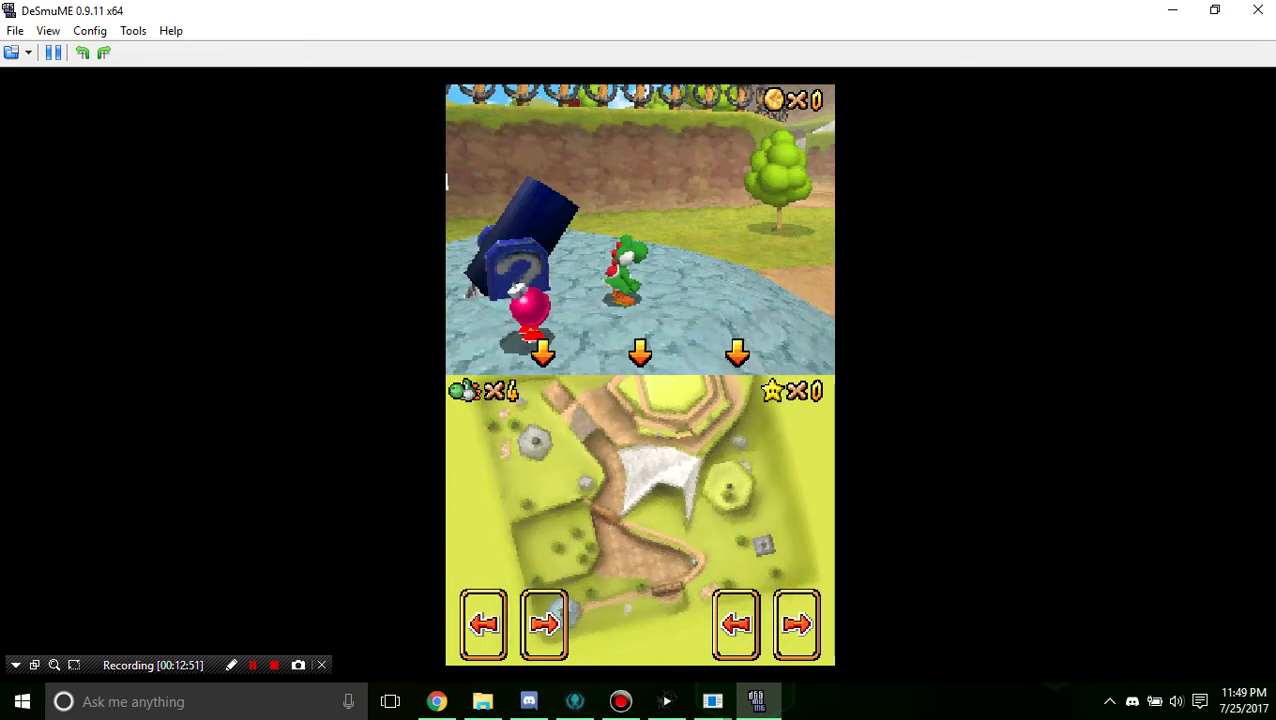
key("Left")
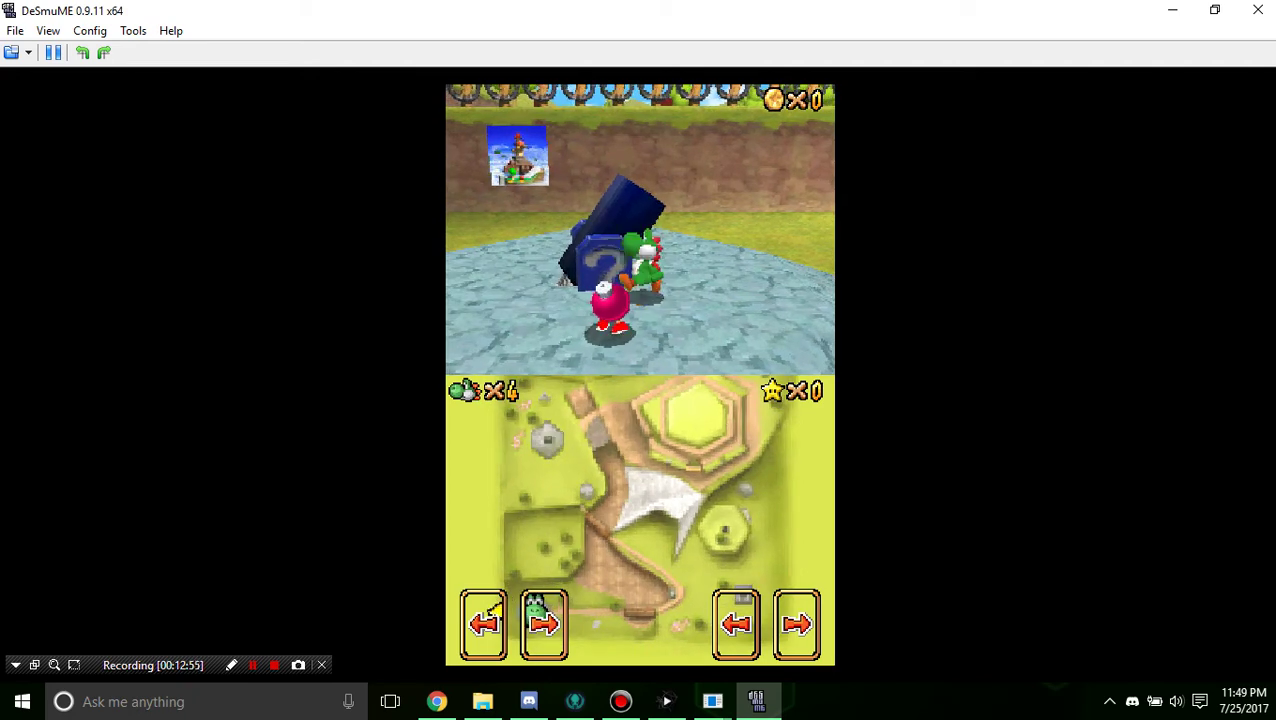
key("Left")
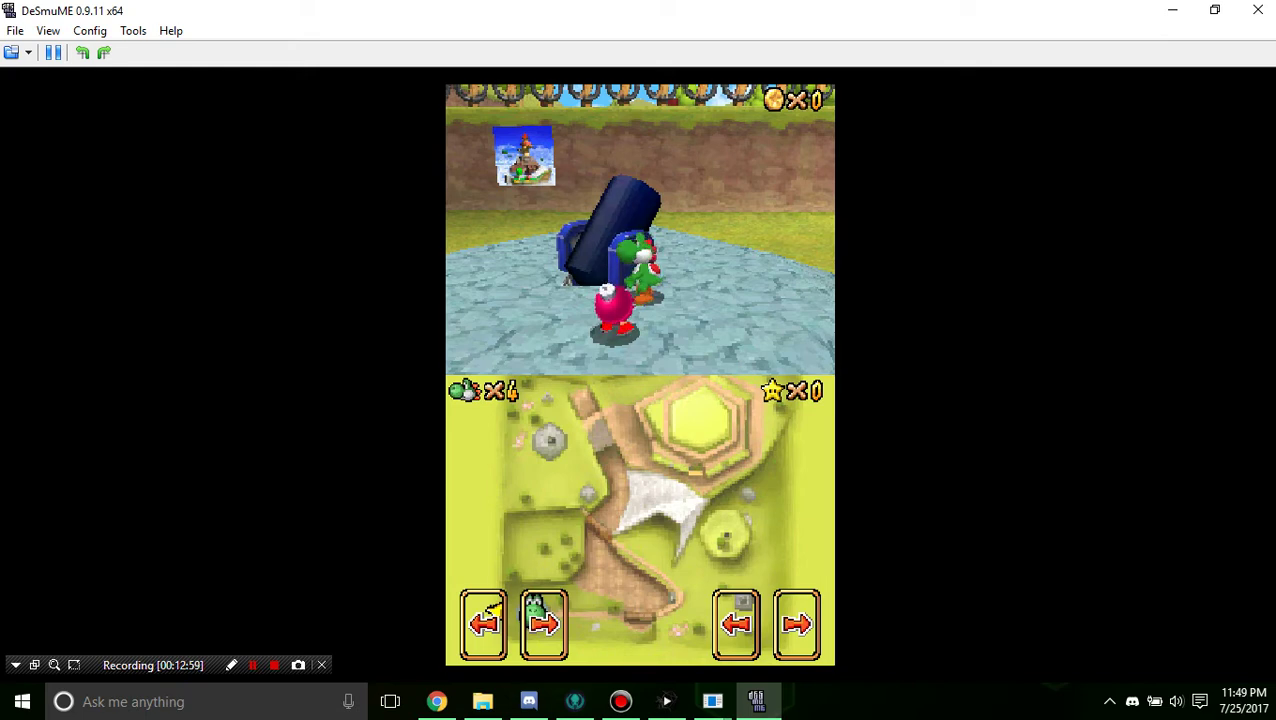
left_click(1258, 10)
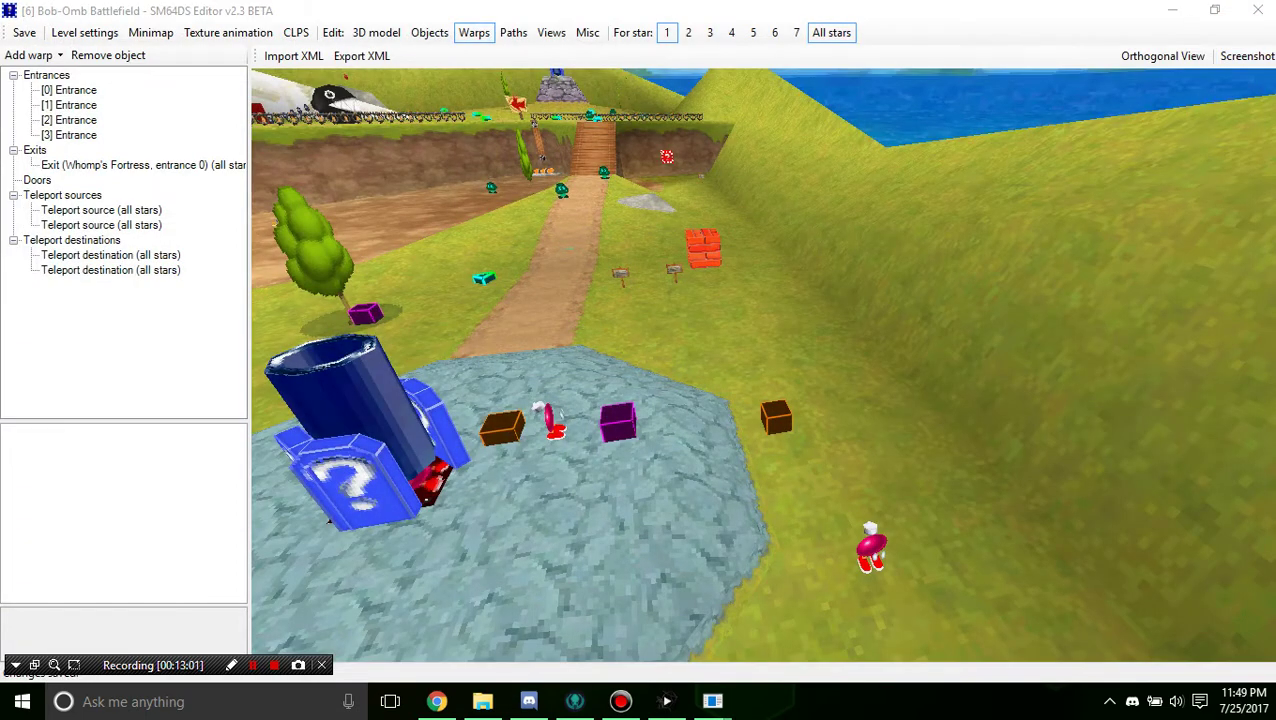
Step: Move the first teleport destination onto the teleport source beside the pink Bob-omb, at about X -5.53, Y 0.16, Z 5.98
left_click(776, 418)
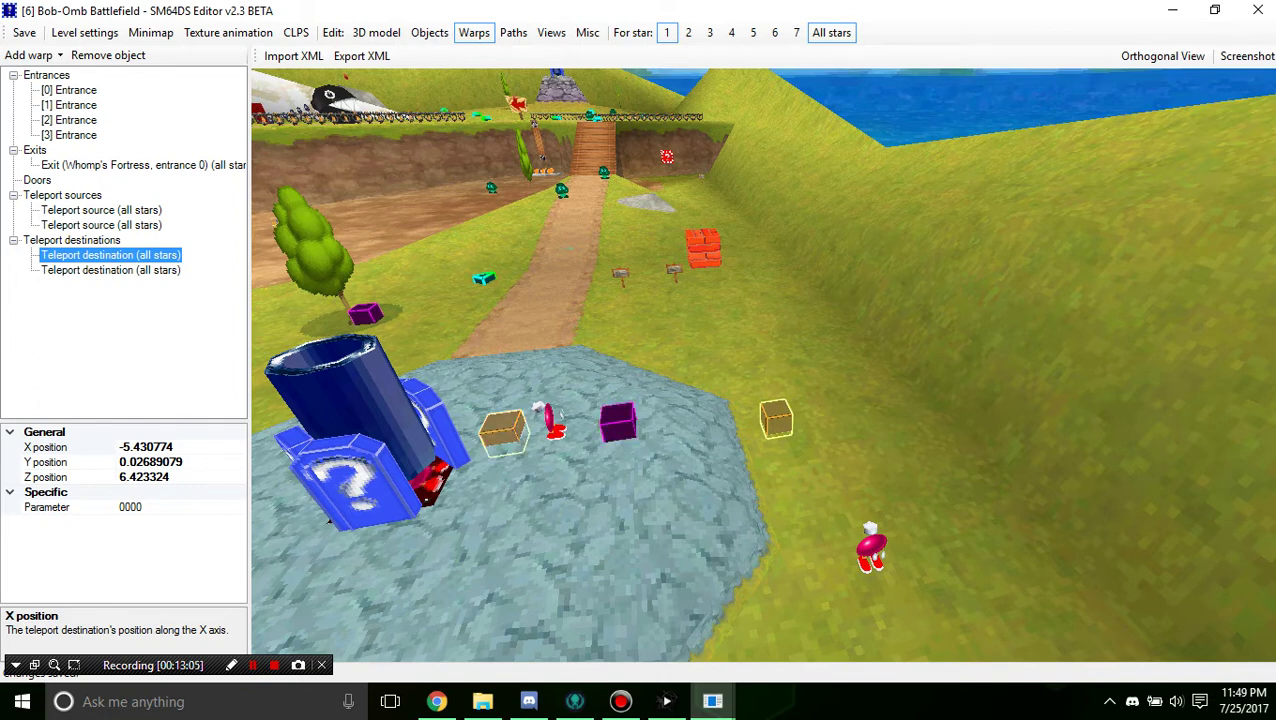
left_click_drag(776, 418, 622, 427)
scroll(625, 422, "down", 5)
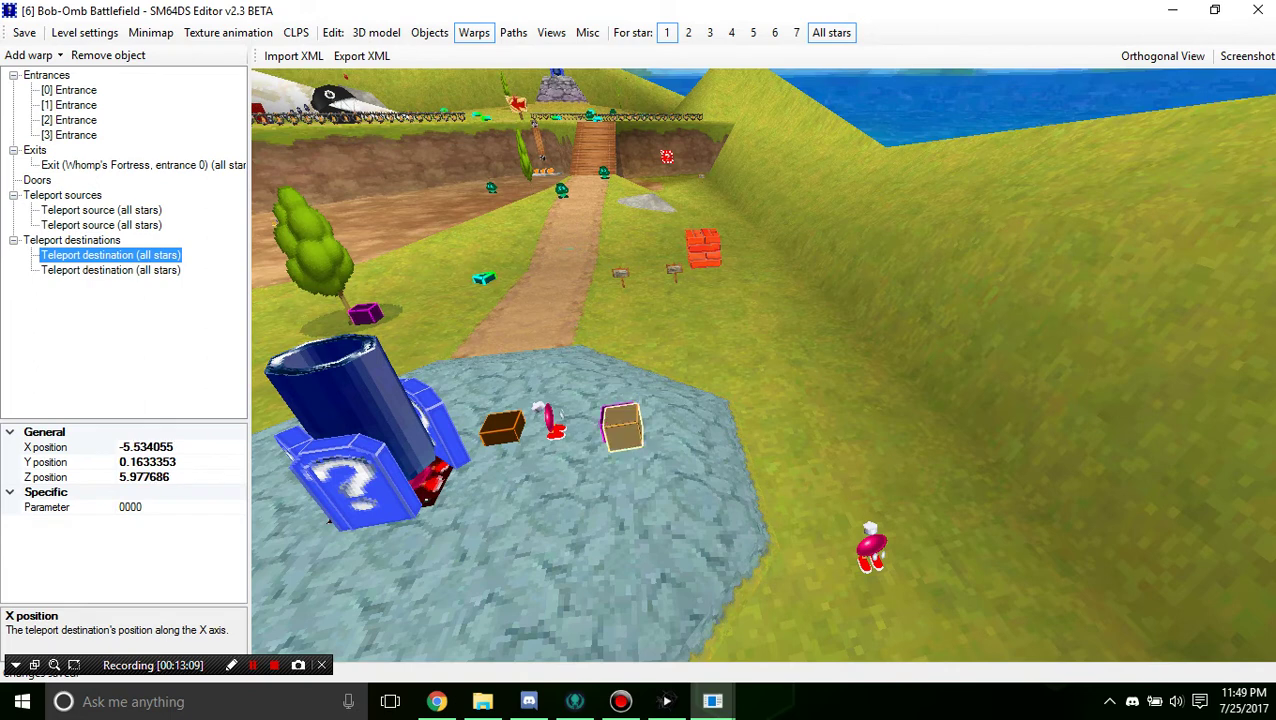
Step: Move the tree's teleport source onto the destination beside the cannon, at about X -5.44, Y 0.13, Z 5.66, and save the level
left_click(366, 314)
left_click_drag(366, 314, 503, 427)
scroll(503, 427, "down", 6)
scroll(503, 427, "up", 3)
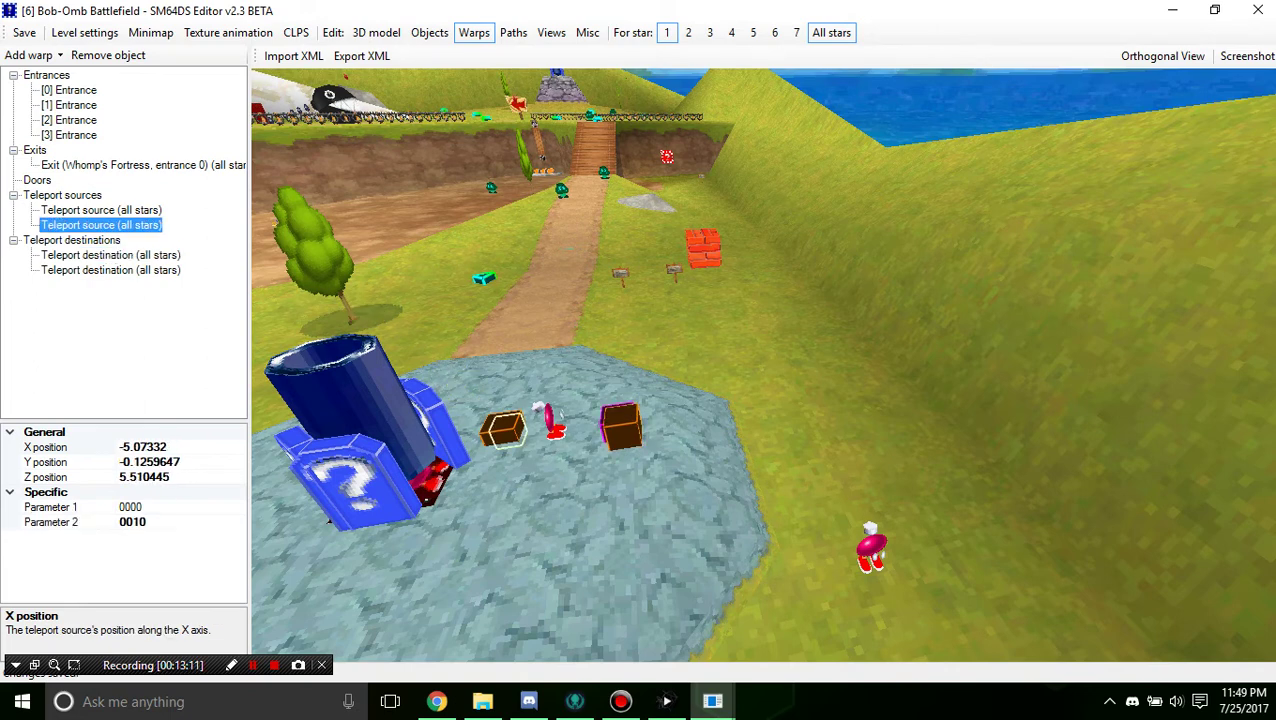
scroll(503, 428, "down", 4)
scroll(503, 428, "up", 2)
scroll(503, 428, "down", 1)
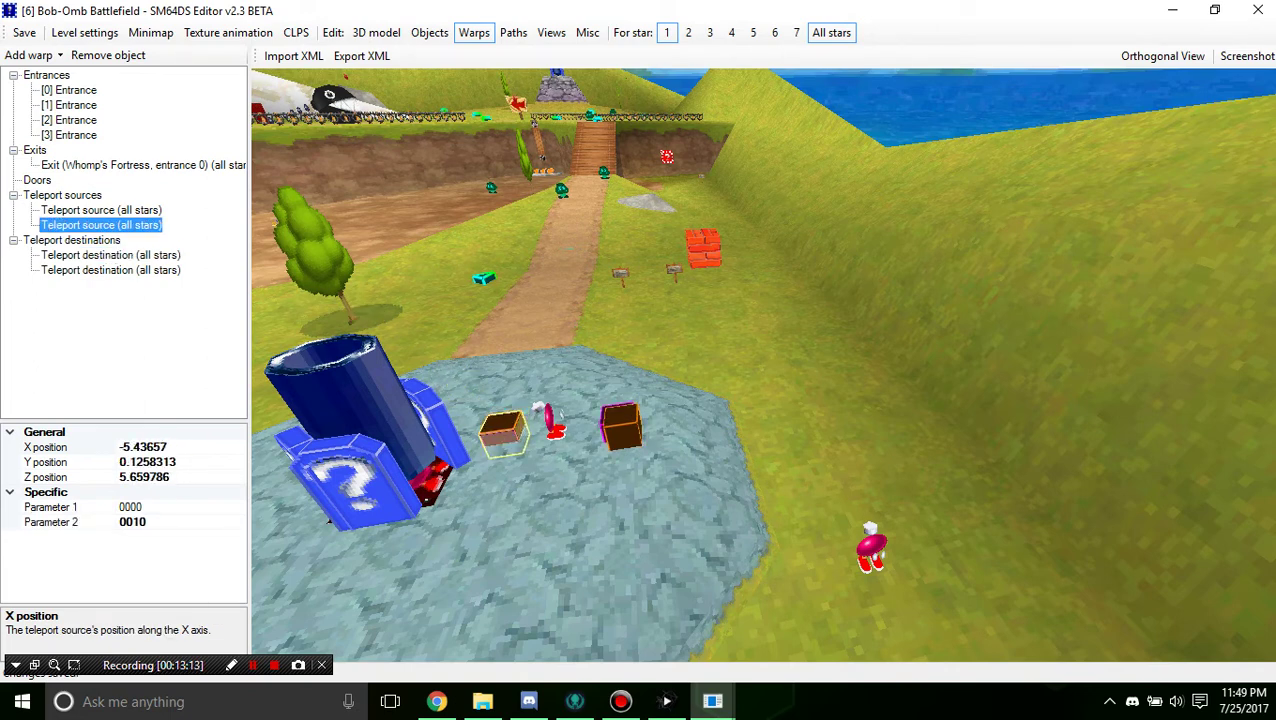
left_click(502, 480)
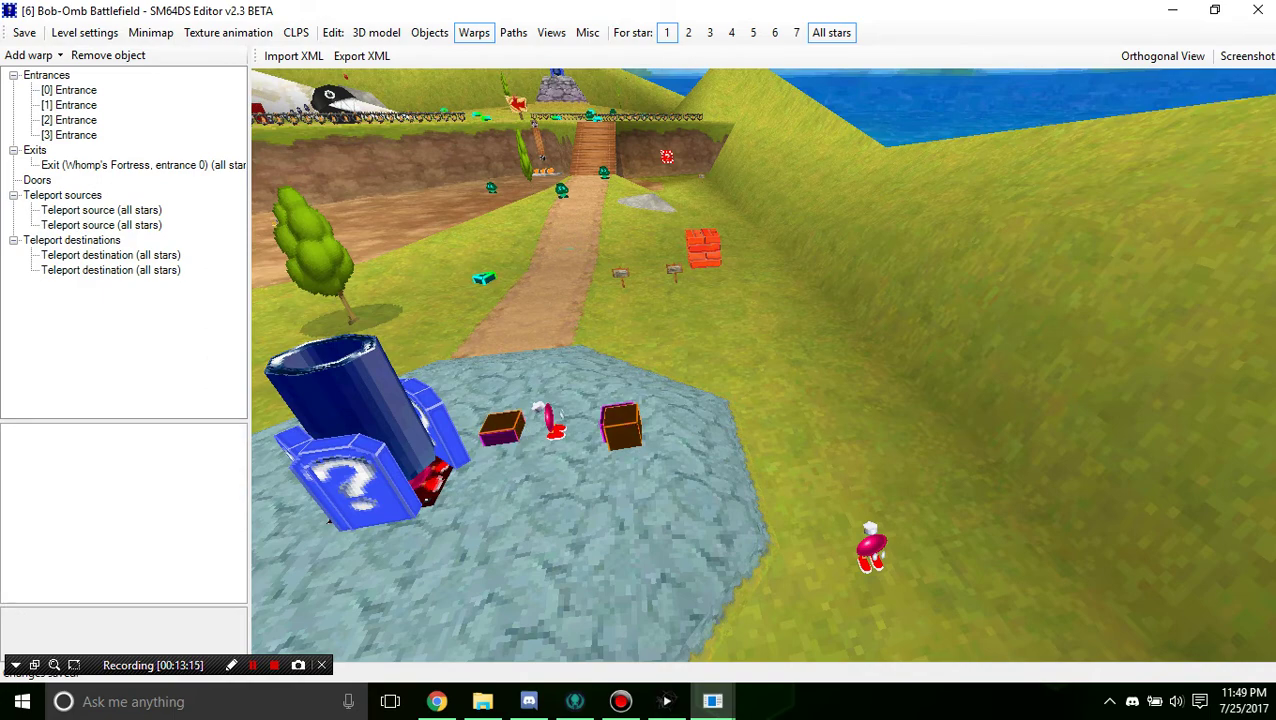
left_click(24, 33)
Step: Show the View parameters in the Parameter Generator Tool and look over the Bob-Omb Battlefield terrain
scroll(560, 390, "down", 4)
right_click_drag(560, 390, 960, 390)
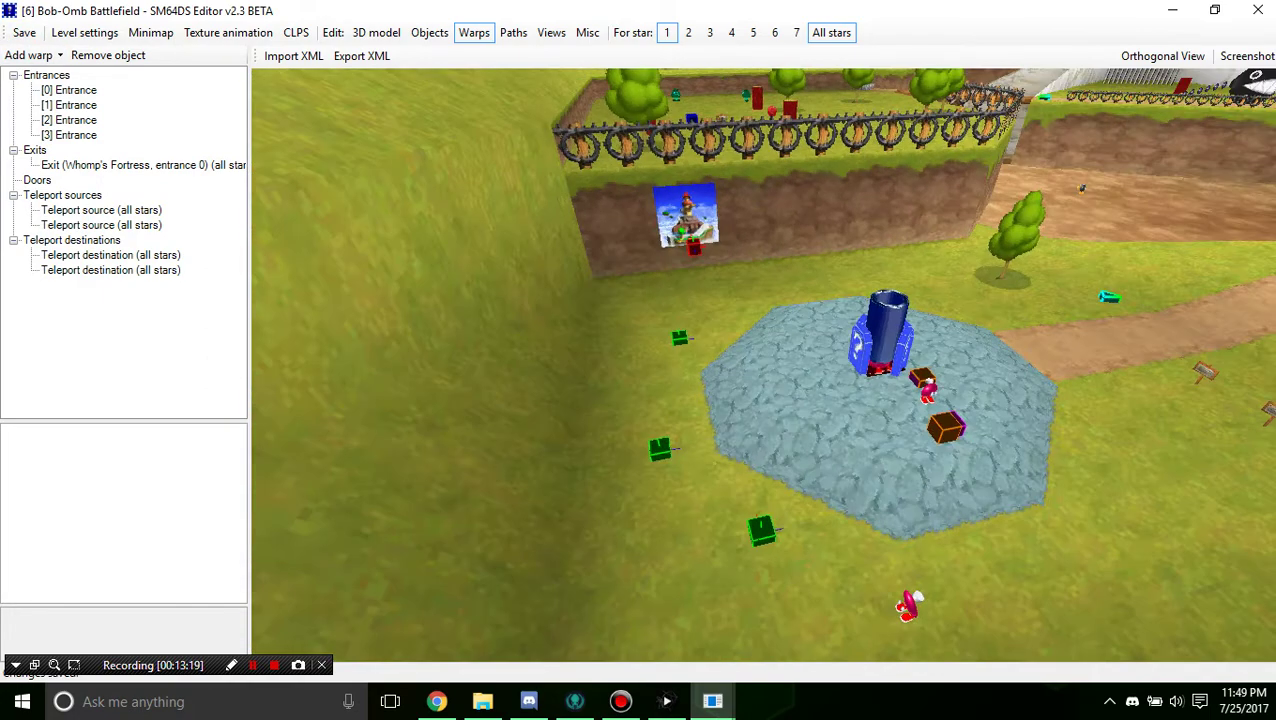
scroll(763, 365, "up", 1)
left_click(667, 701)
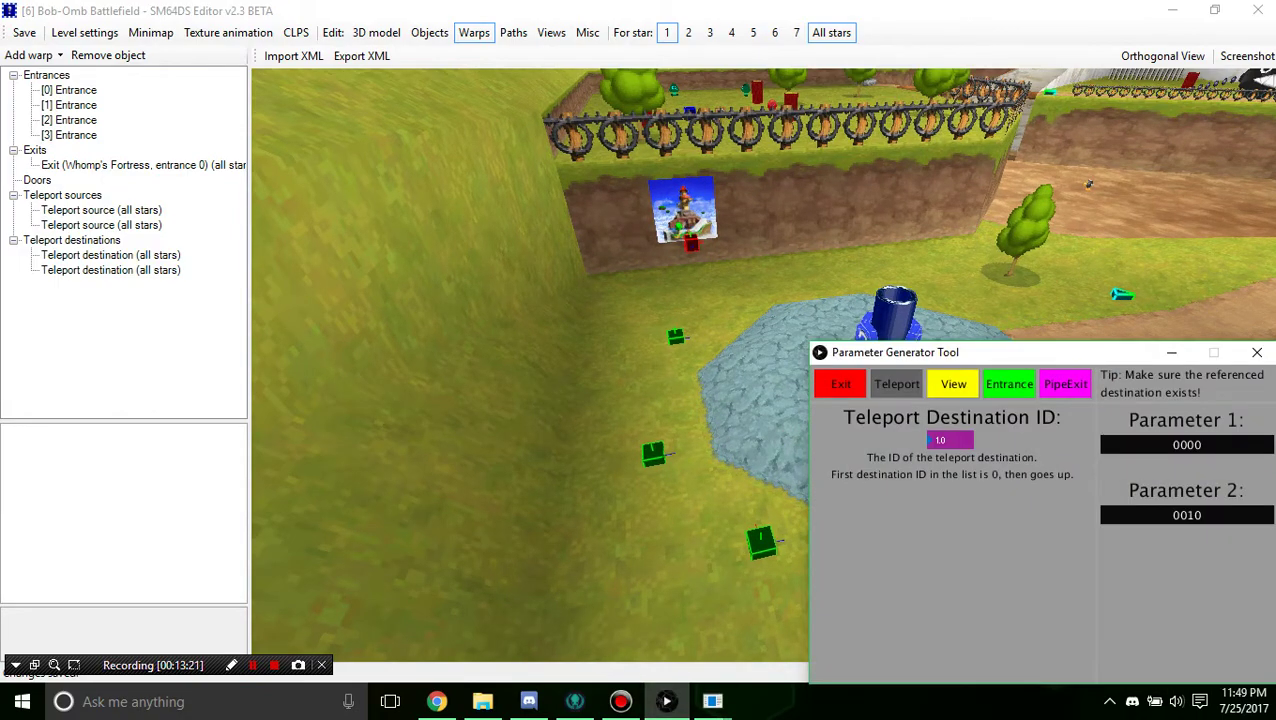
left_click(953, 384)
right_click_drag(720, 390, 480, 500)
scroll(560, 510, "down", 1)
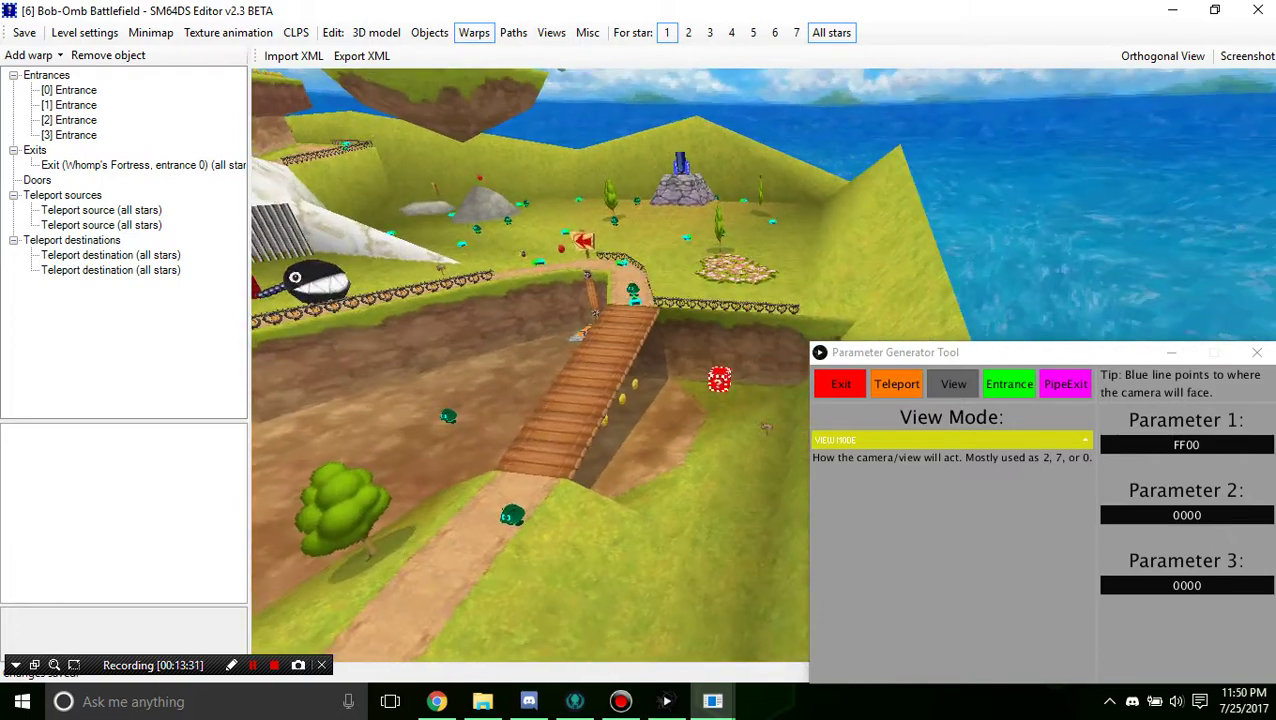
scroll(520, 450, "down", 3)
right_click_drag(520, 450, 800, 350)
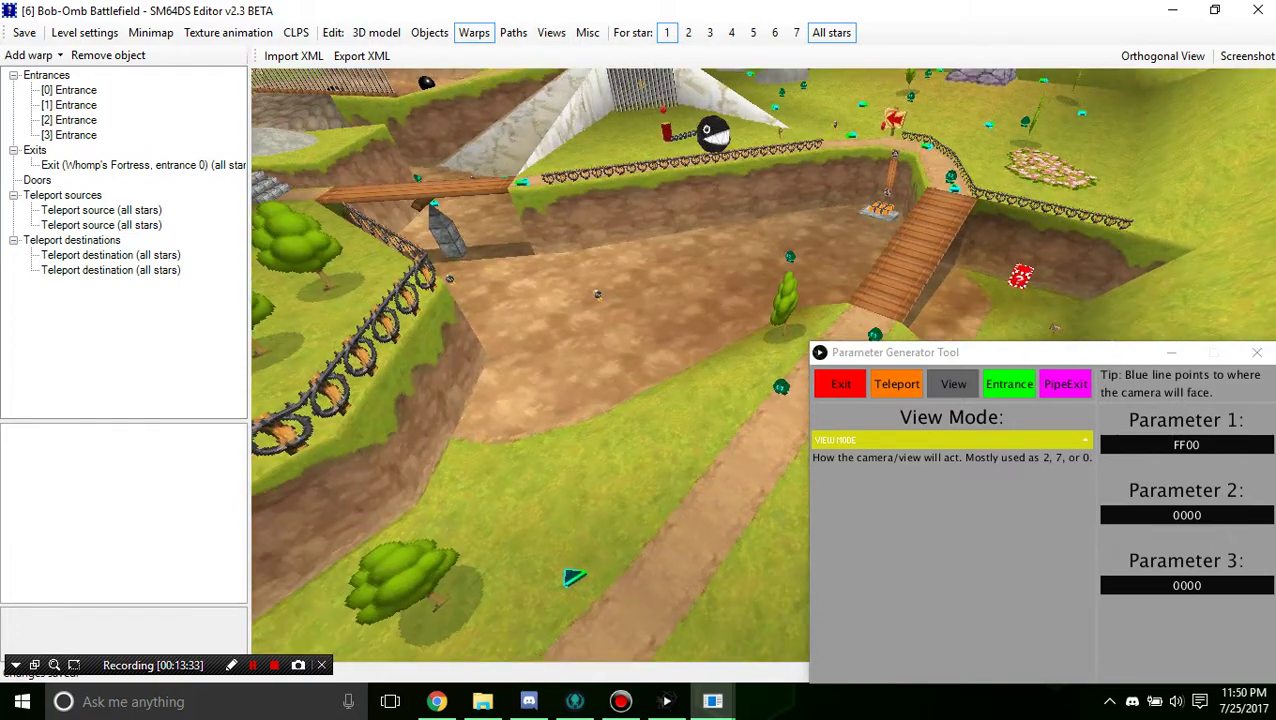
left_click_drag(580, 480, 602, 385)
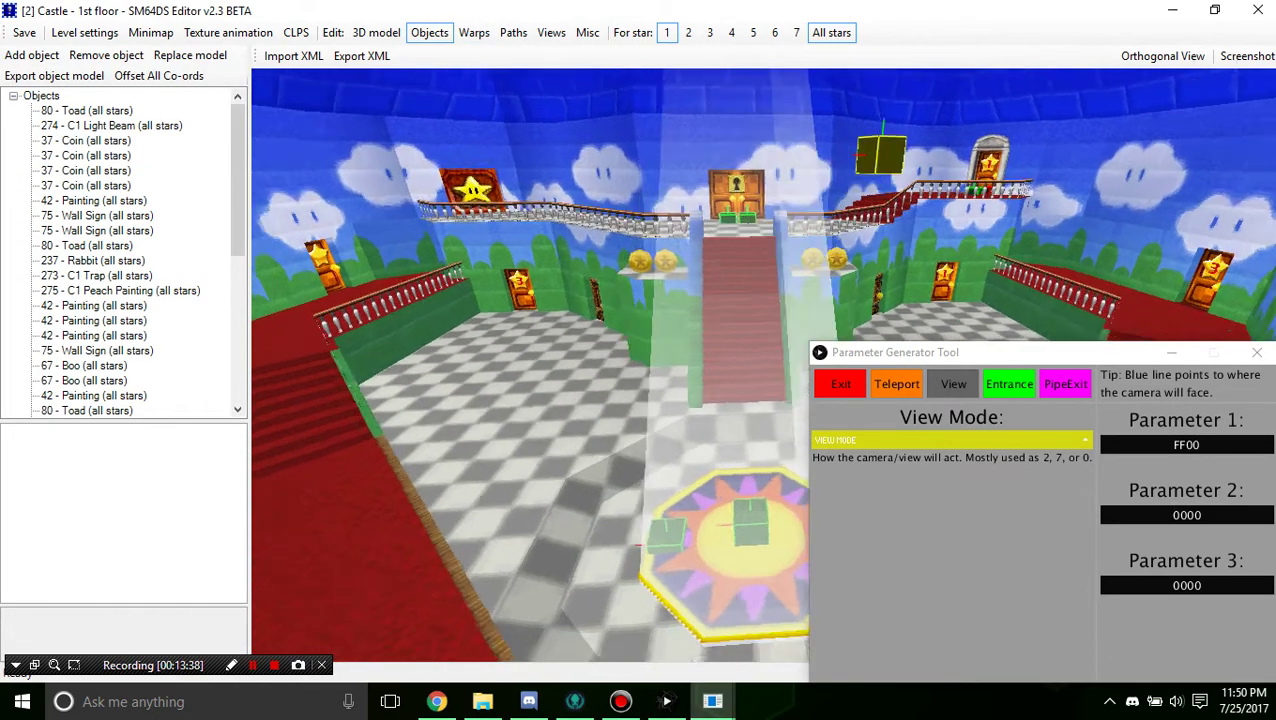
Step: Switch the Parameter Generator Tool to PipeExit and place a Warp Pipe on the castle's first-floor checkered floor, at about X -1.72, Y -0.01, Z 0.04
right_click_drag(480, 450, 780, 395)
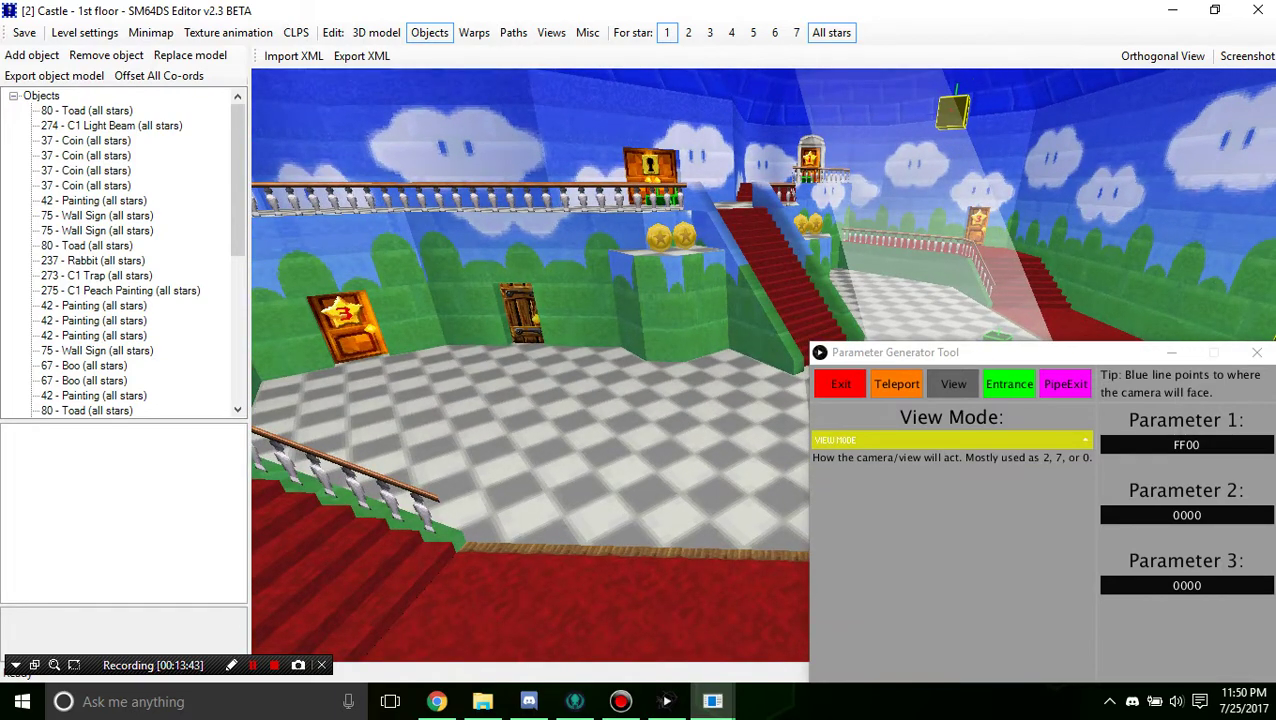
left_click(1065, 384)
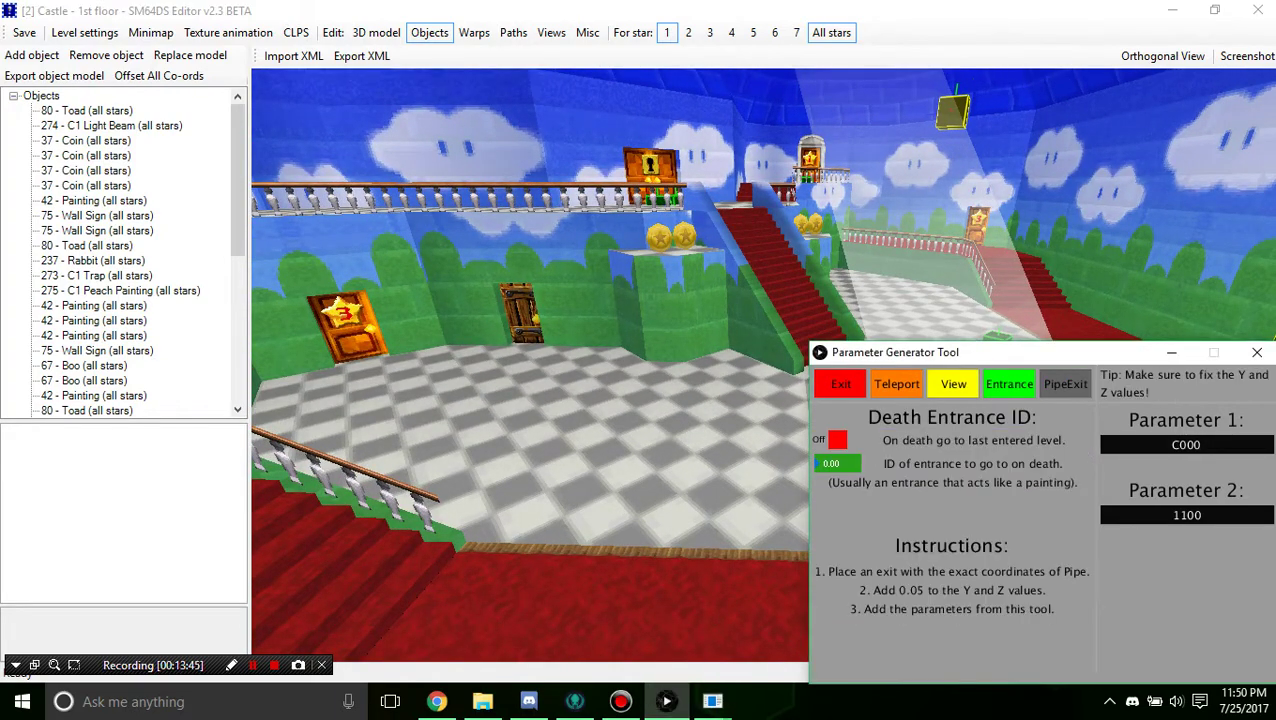
right_click_drag(560, 420, 588, 462)
left_click(31, 55)
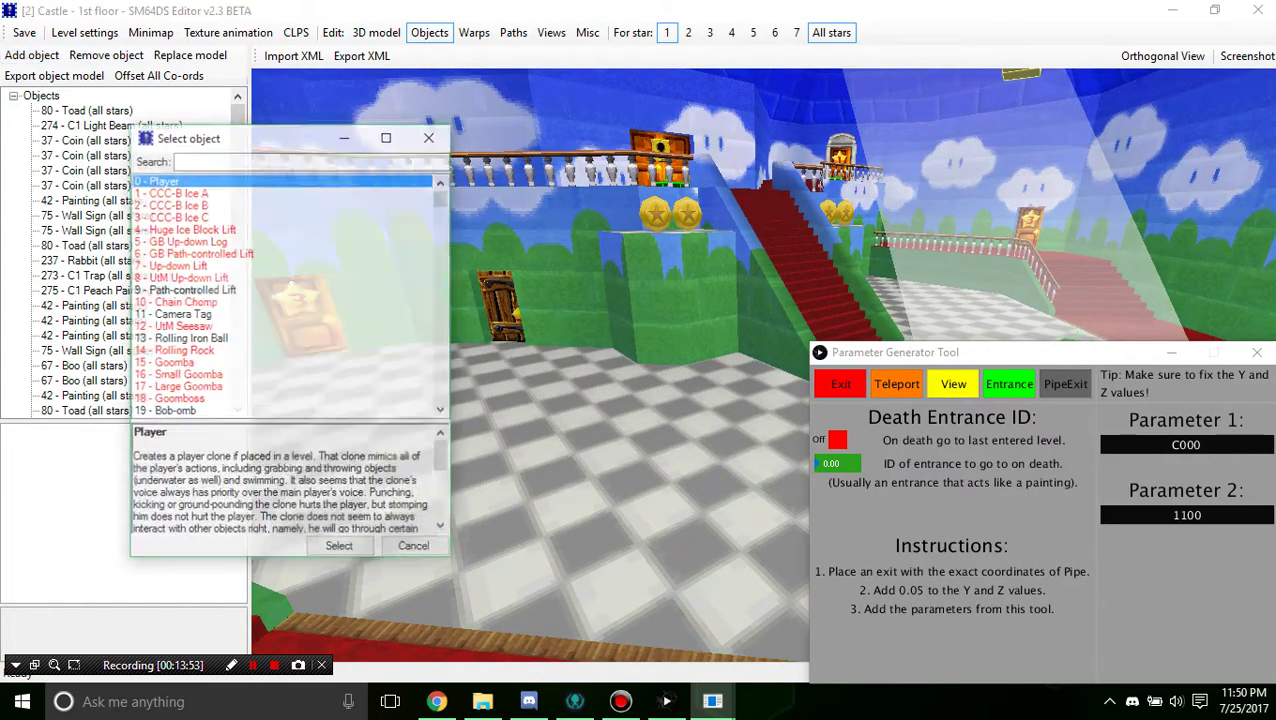
type("warp")
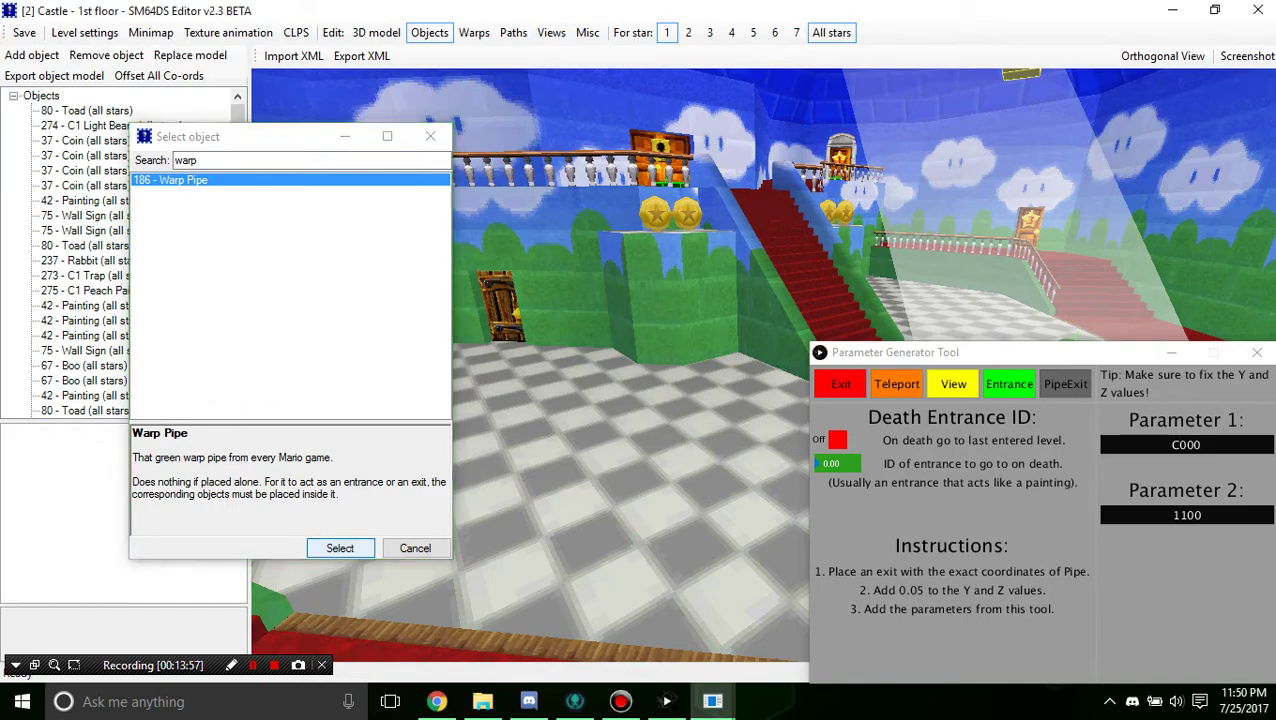
left_click(340, 548)
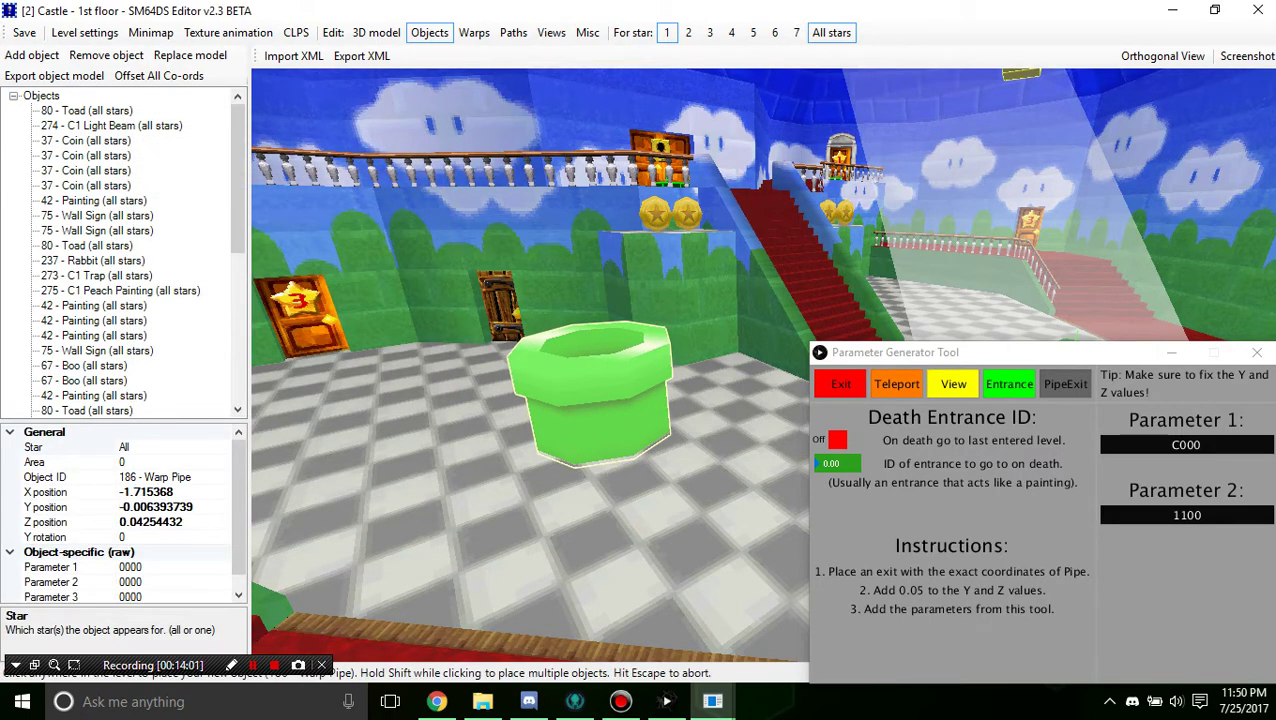
left_click(602, 436)
left_click(600, 520)
left_click_drag(600, 520, 606, 645)
Step: Add an exit on the floor beside the warp pipe, at about X -1.87, Y 0.09, Z -0.25
left_click(474, 33)
left_click(28, 55)
left_click(42, 94)
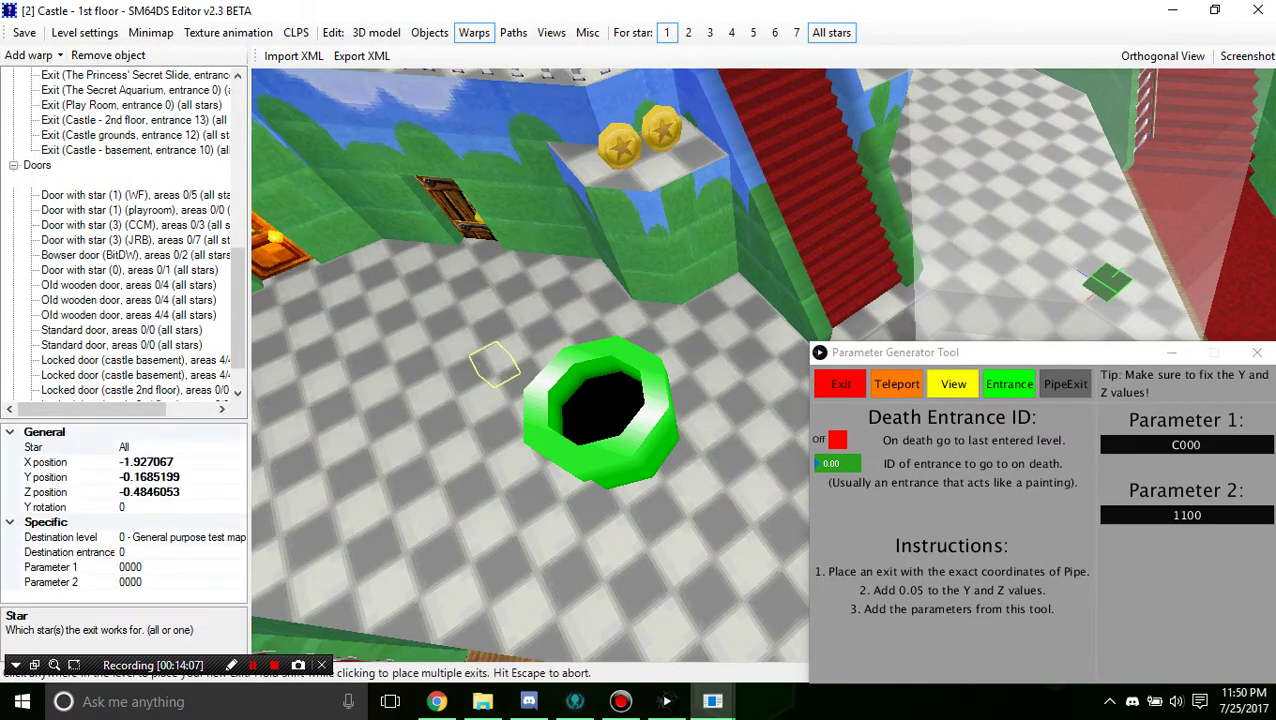
left_click(492, 365)
Step: Set the new exit's destination level to 6 - Bob-Omb Battlefield
left_click(60, 537)
left_click(238, 537)
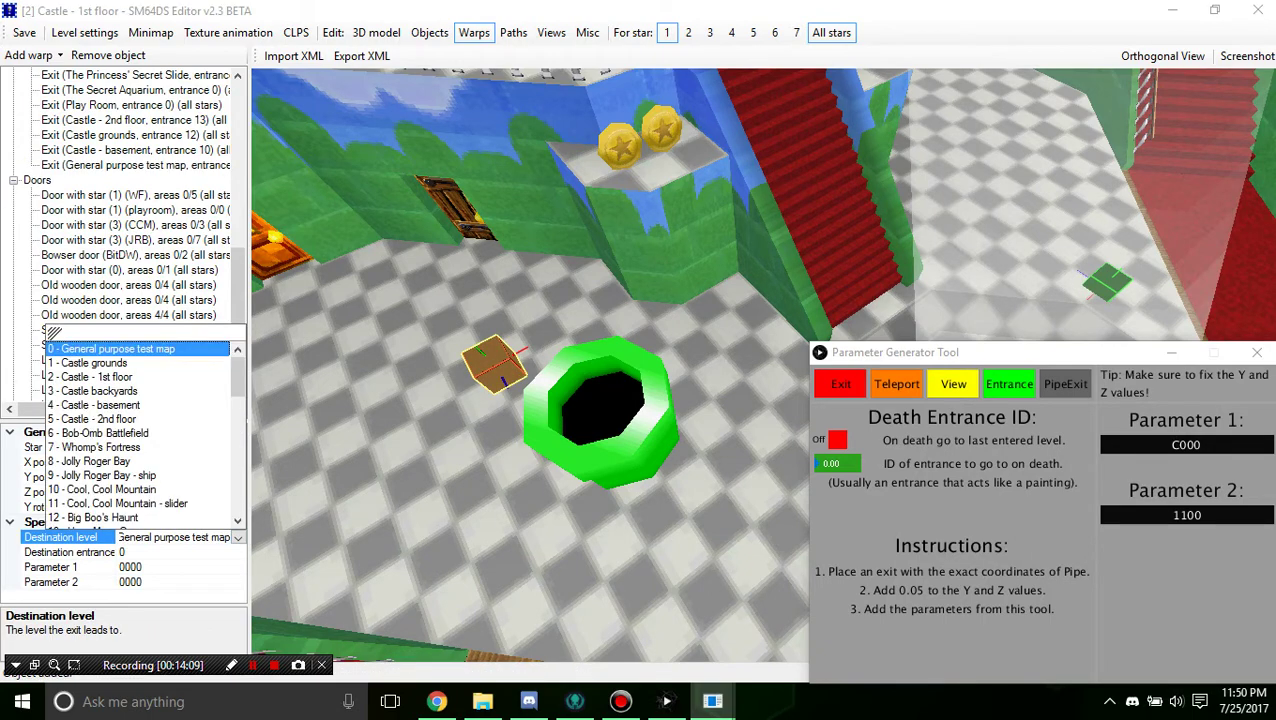
left_click(98, 433)
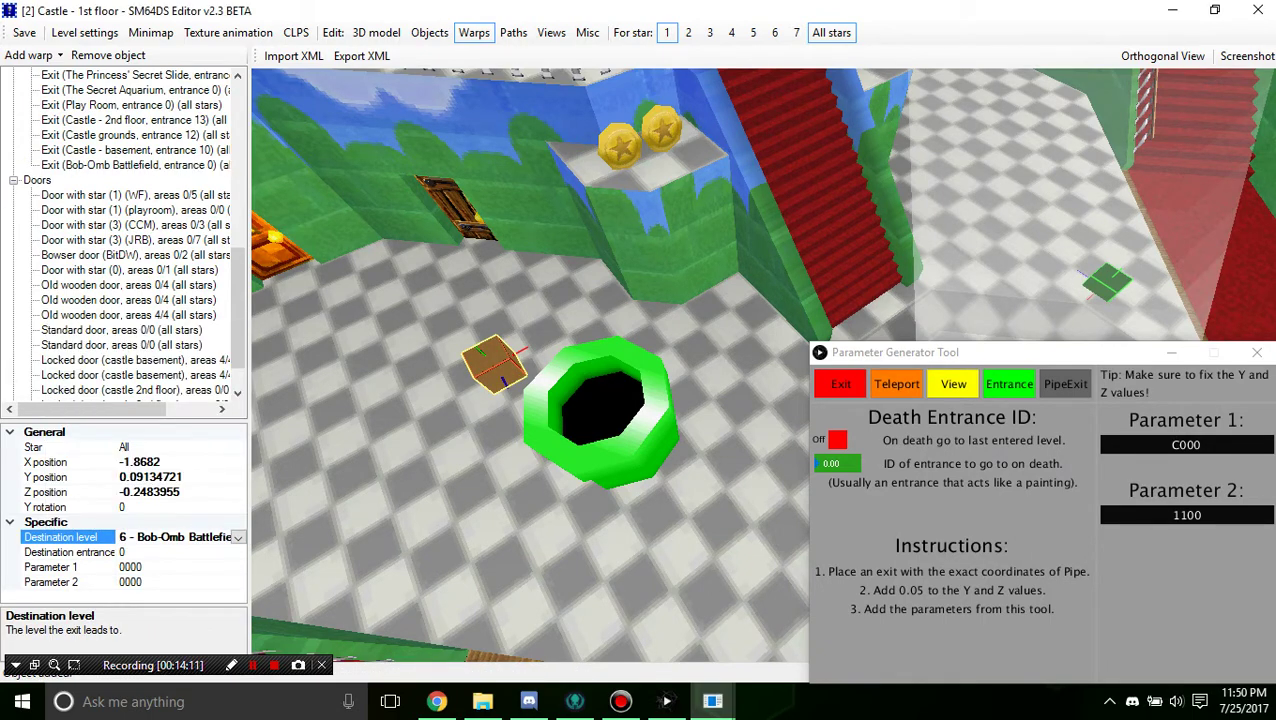
left_click(143, 567)
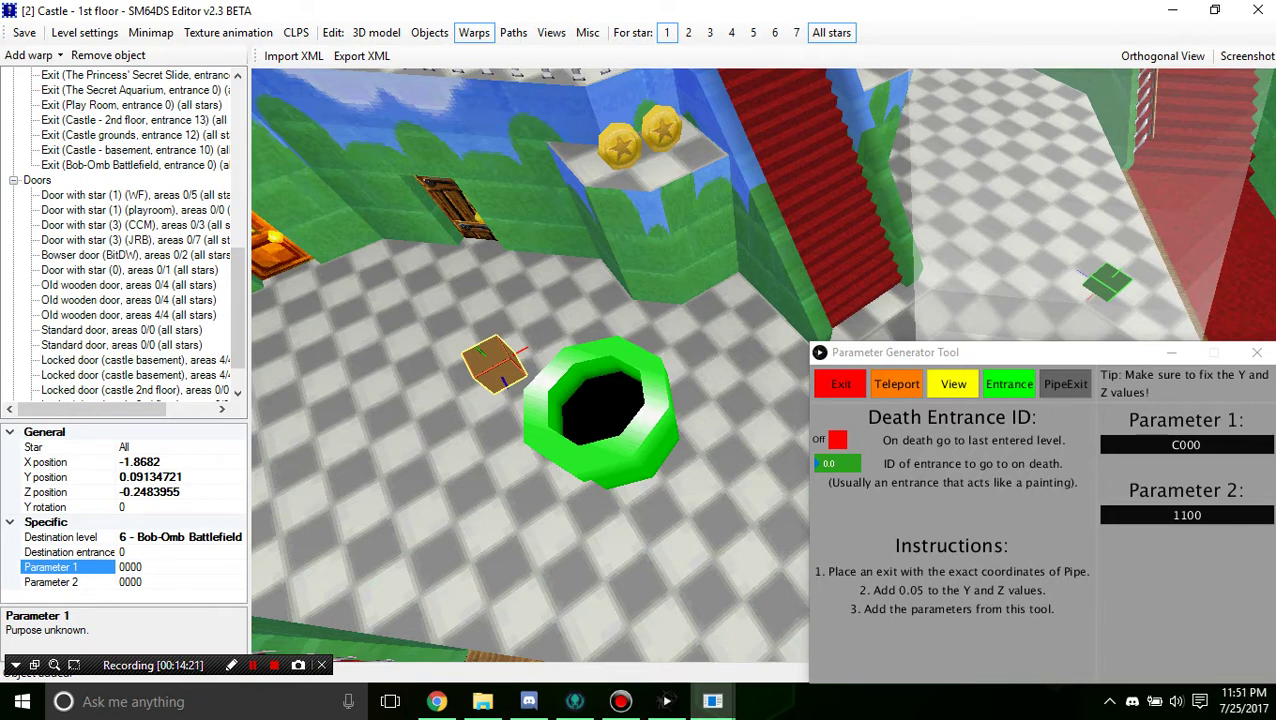
left_click(600, 412)
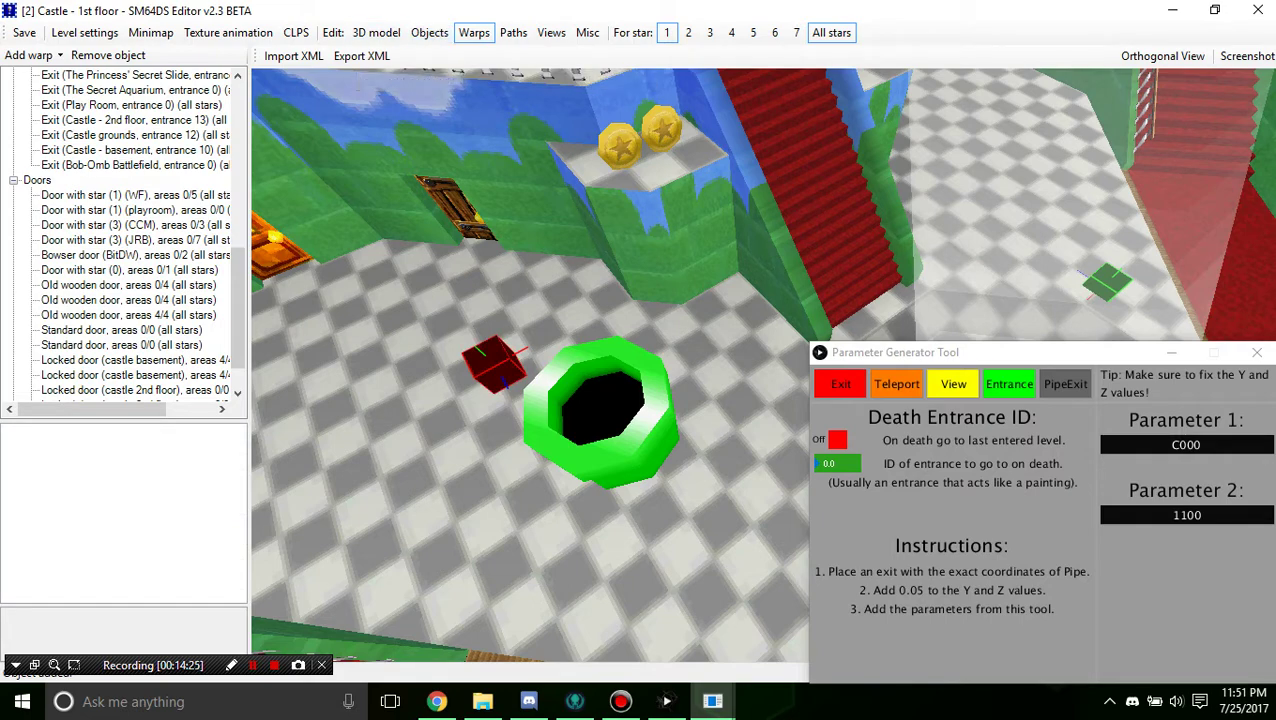
Step: Add an entrance beside the warp pipe at about X -1.69, Y 0.30, Z 0.39, and check its ID in the entrance list
right_click_drag(530, 250, 530, 530)
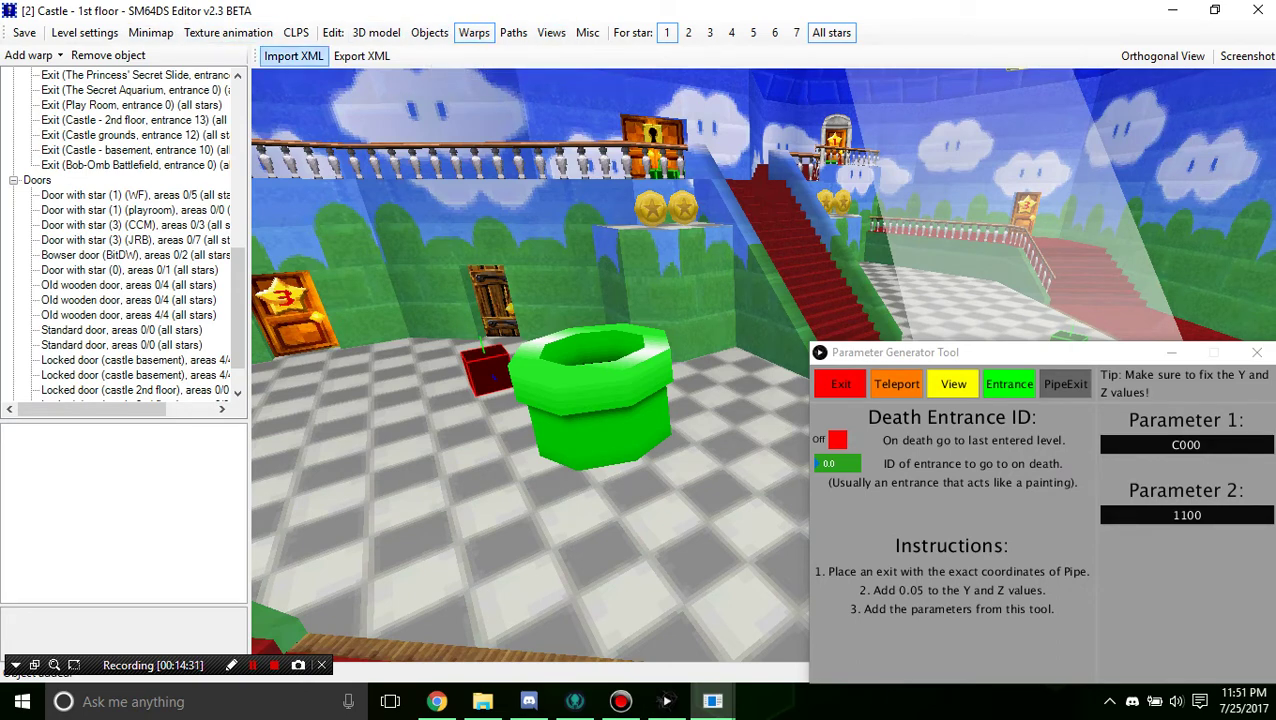
left_click(32, 55)
left_click(55, 75)
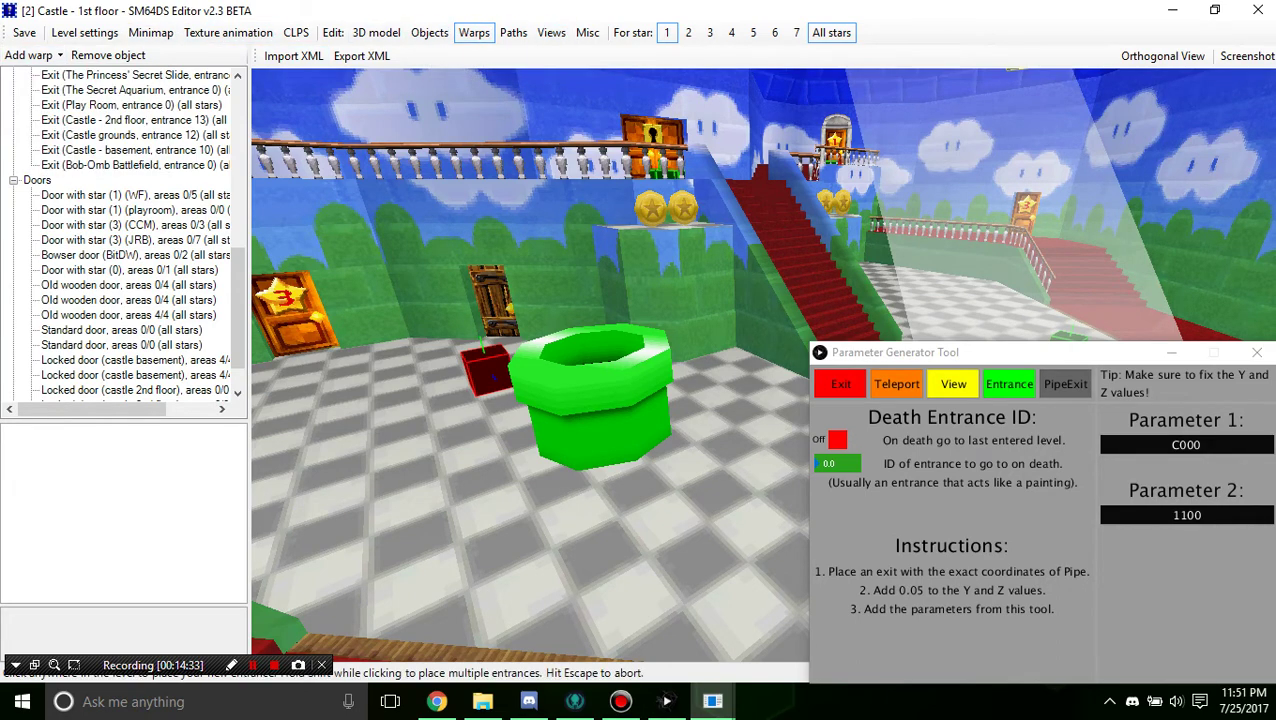
left_click(700, 338)
scroll(699, 340, "down", 3)
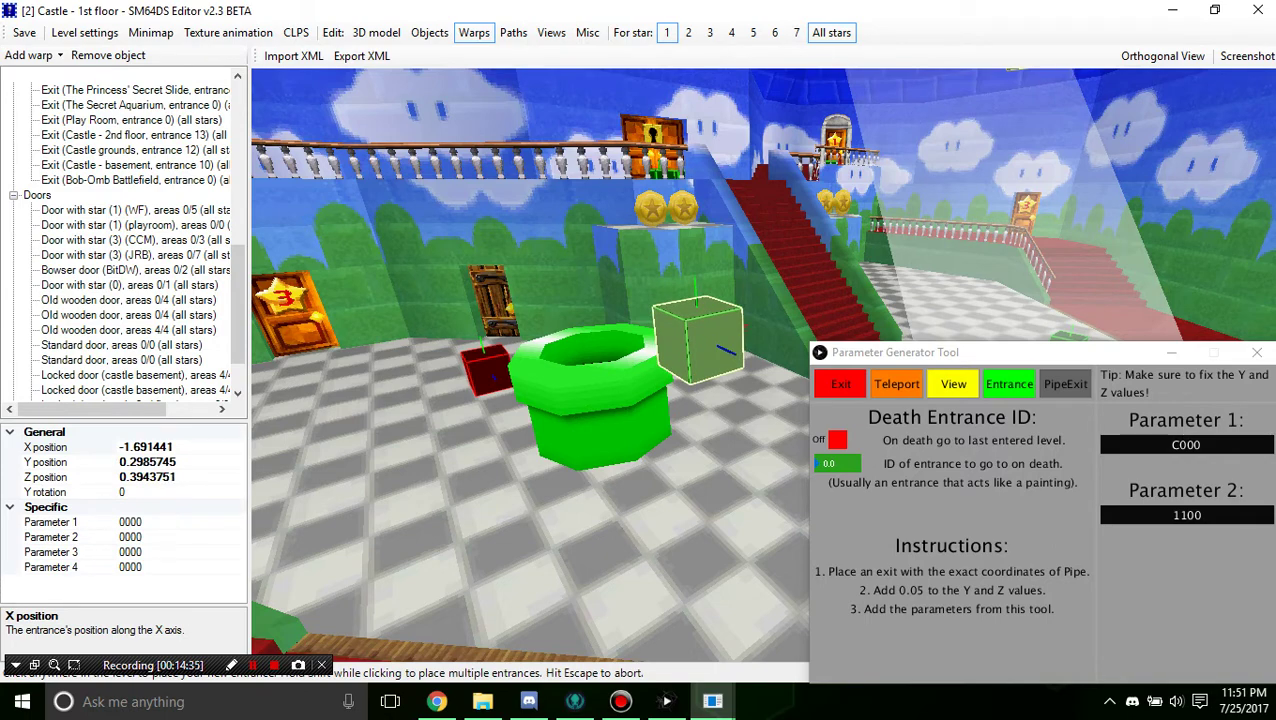
left_click(698, 340)
left_click(72, 285)
left_click(72, 255)
left_click(72, 285)
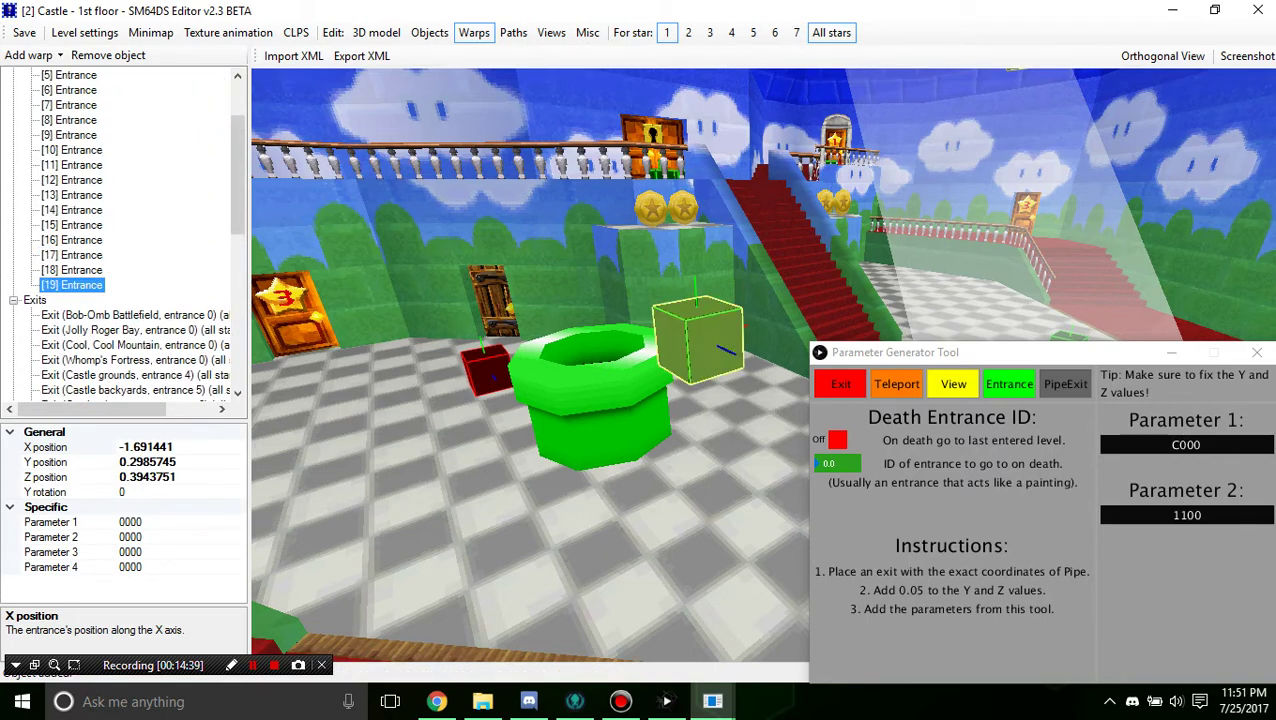
Step: Set the death entrance ID to 19 in the Parameter Generator Tool and give the exit beside the pipe parameters C000 and 1113
left_click(817, 463)
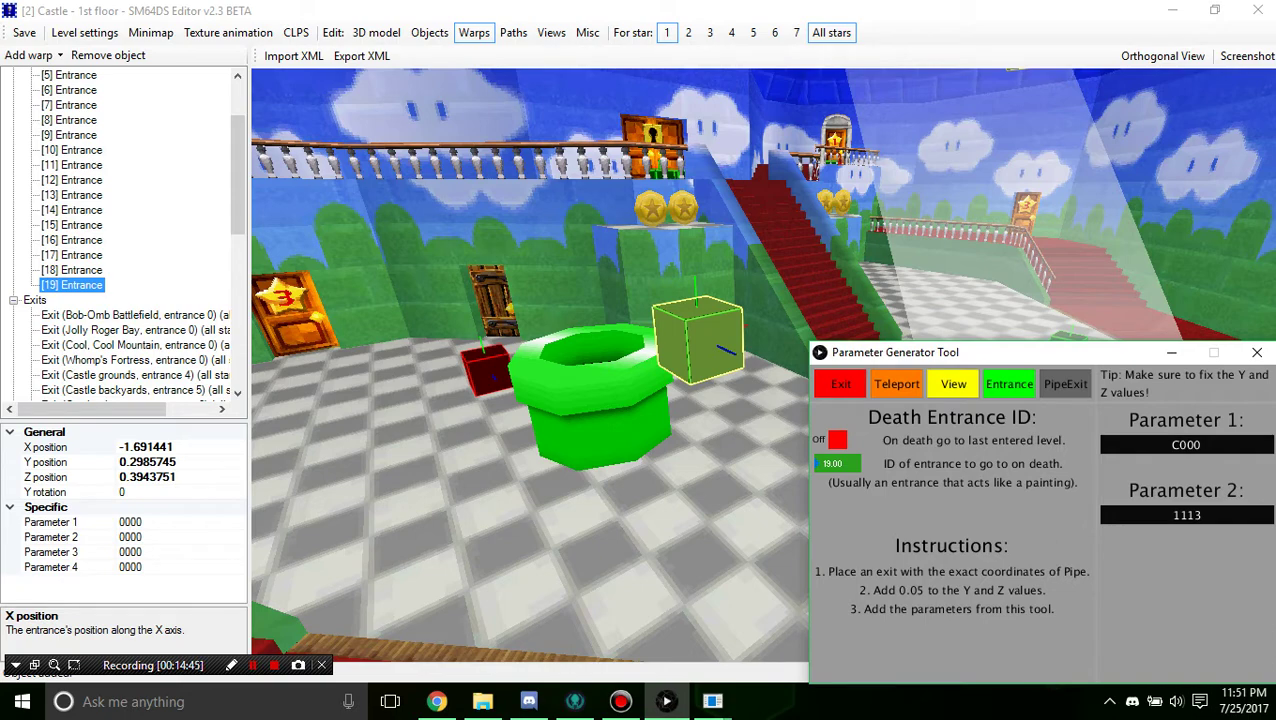
left_click(487, 372)
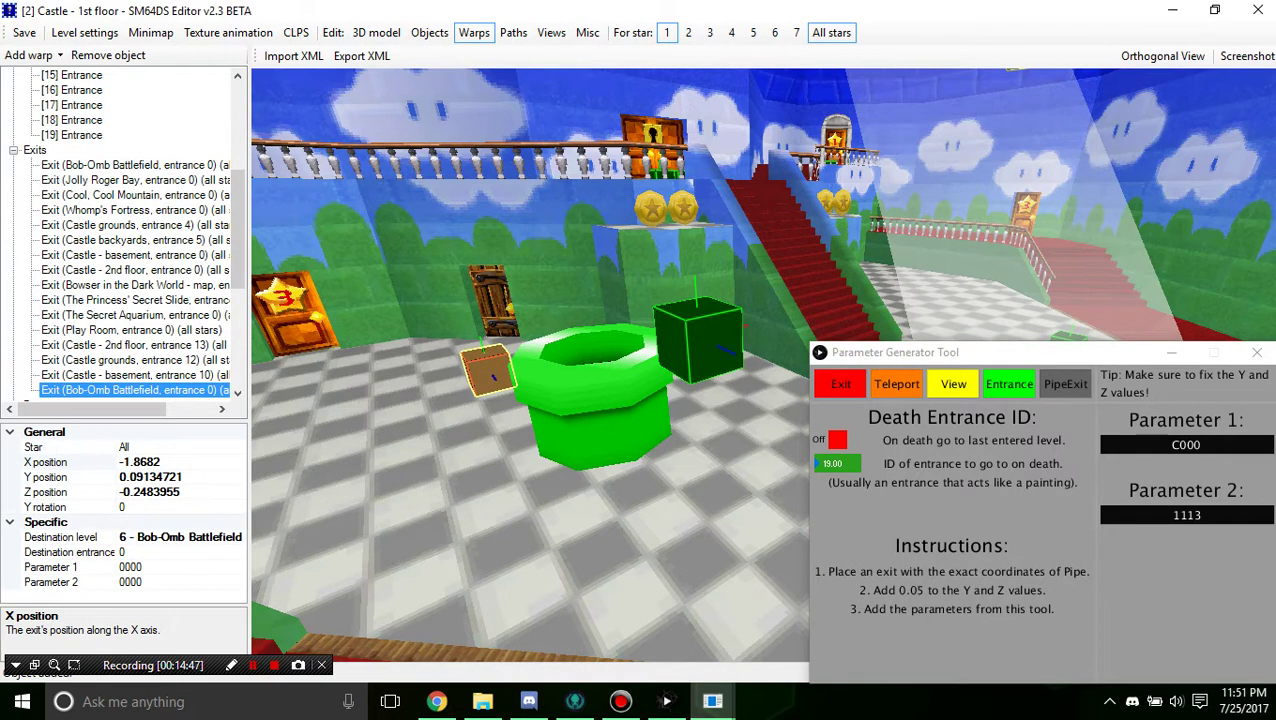
left_click(150, 567)
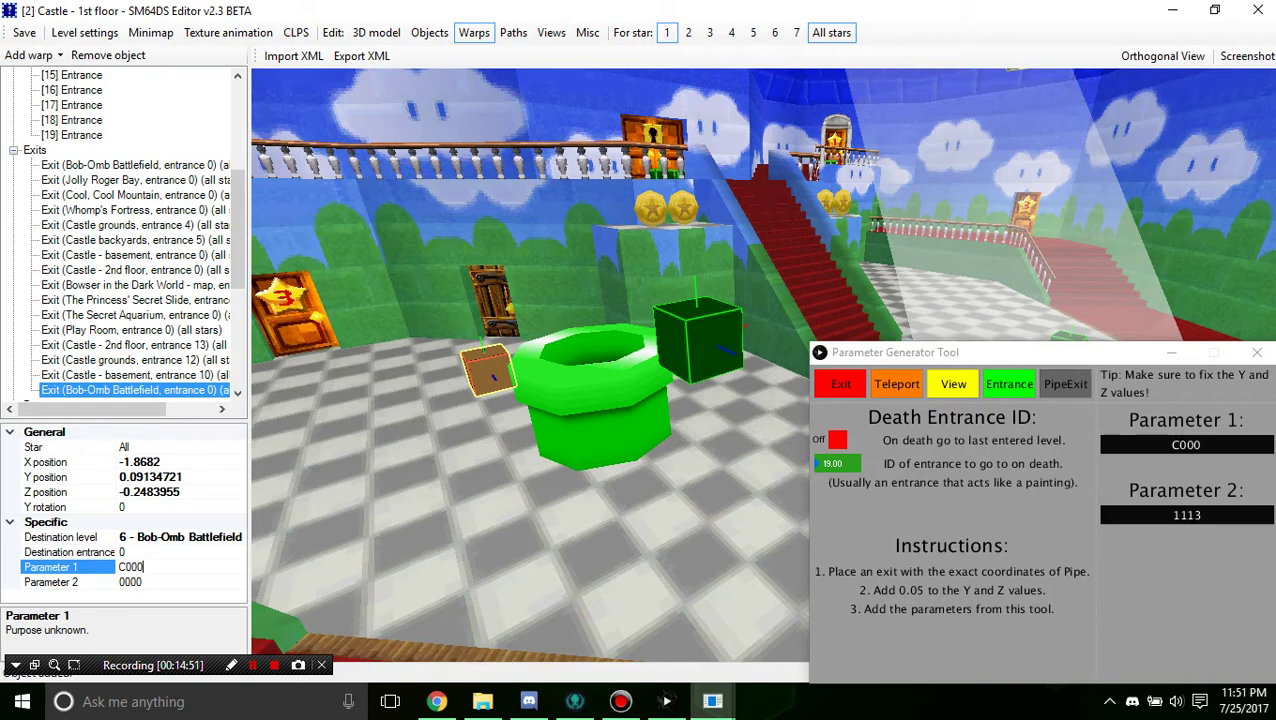
left_click_drag(143, 582, 120, 582)
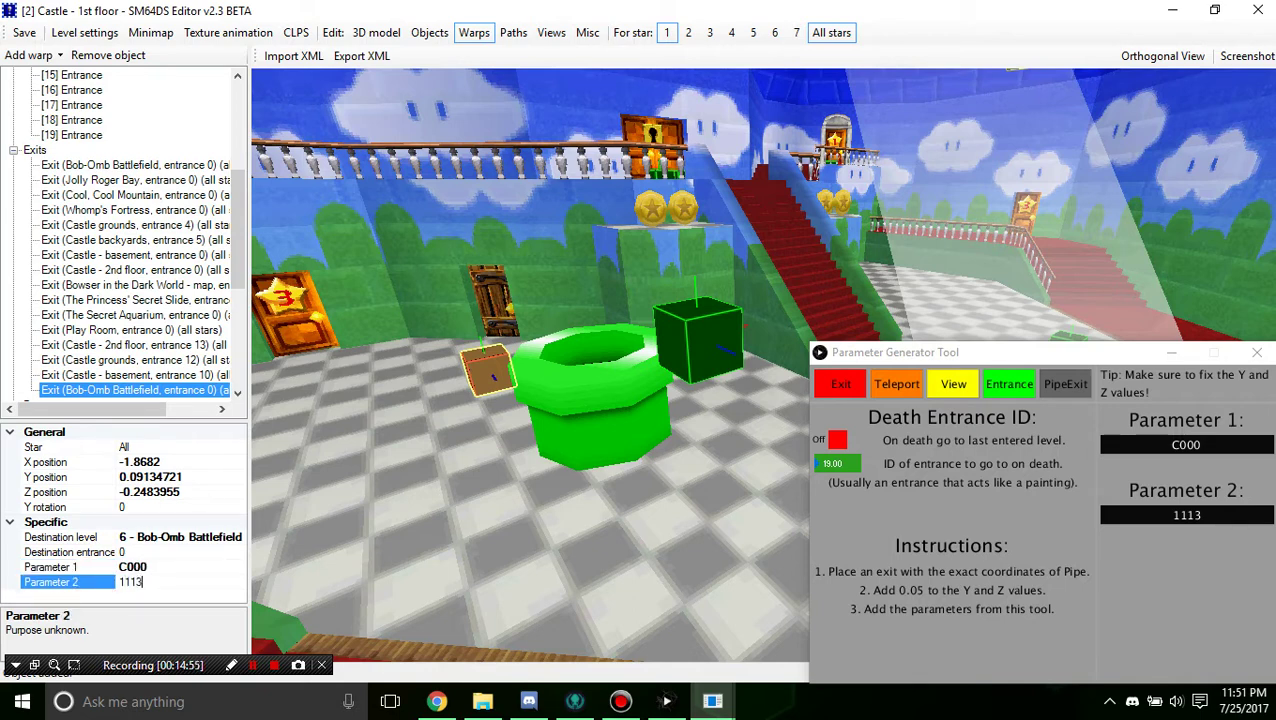
left_click(590, 580)
Step: Copy the Warp Pipe's X position, -1.715368, to the Bob-Omb Battlefield exit beside it
right_click_drag(590, 580, 467, 413)
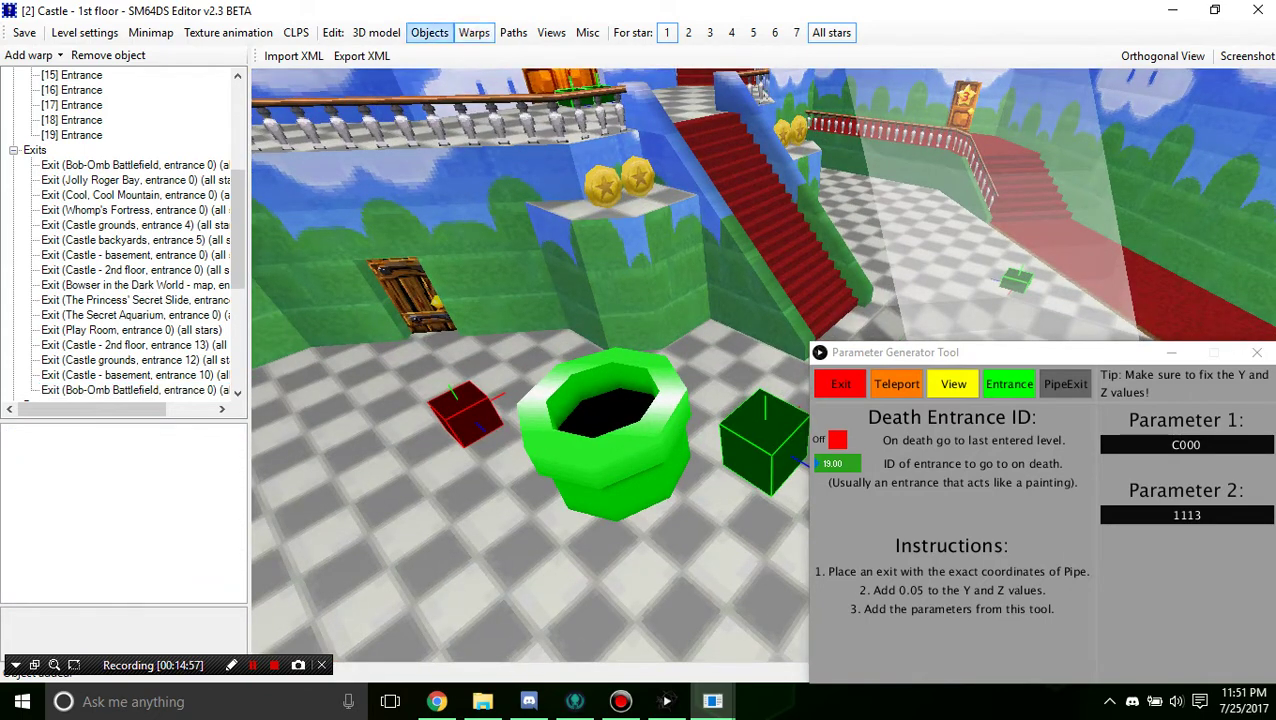
left_click(430, 33)
left_click(606, 440)
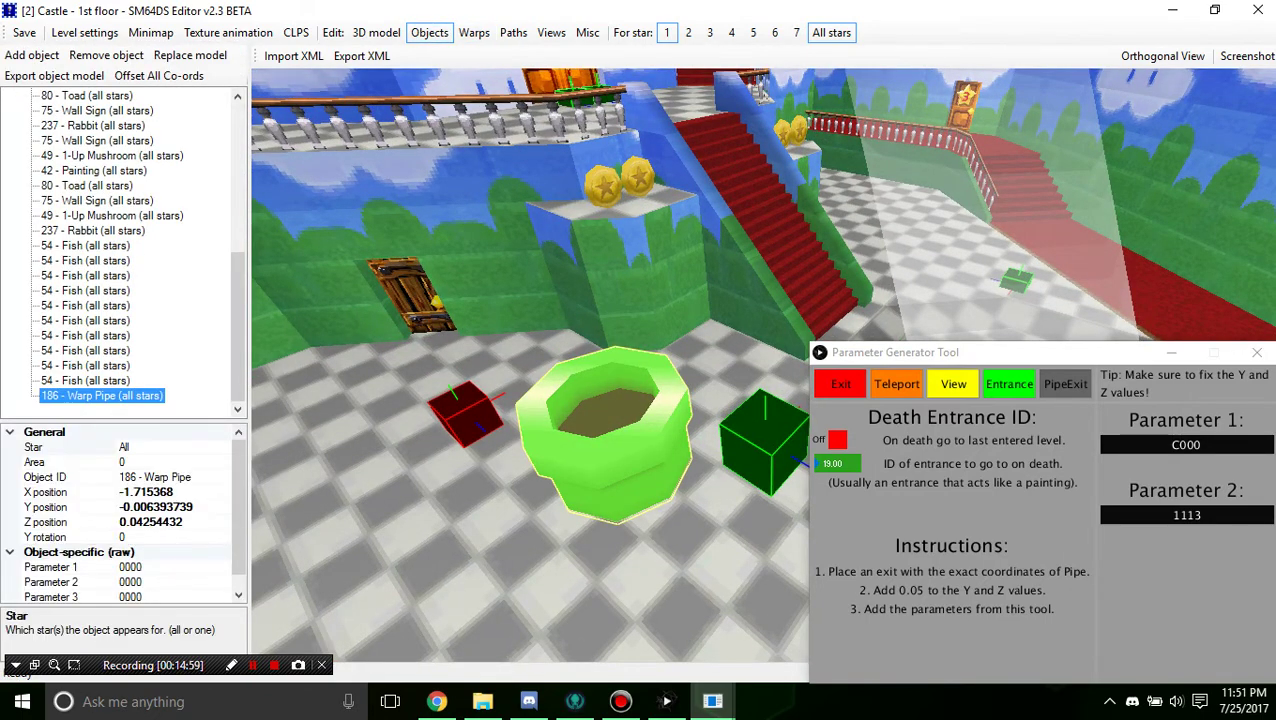
key("alt+Tab")
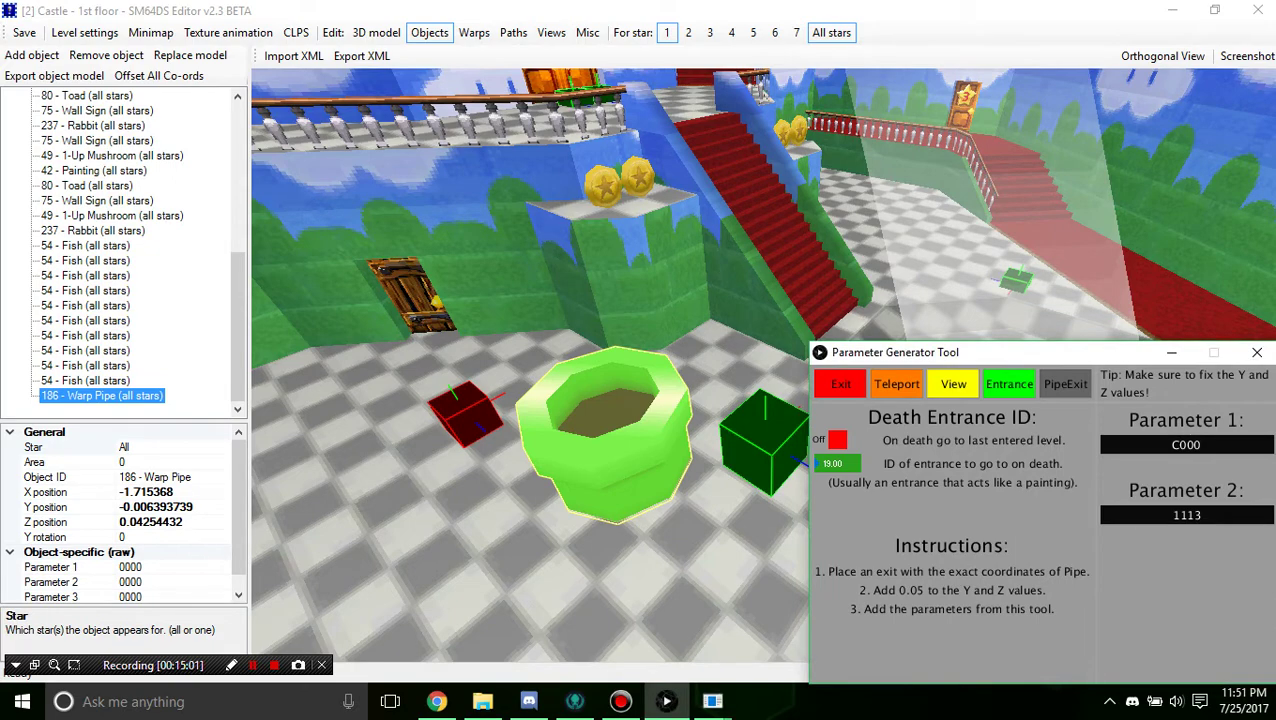
double_click(147, 492)
key("ctrl+c")
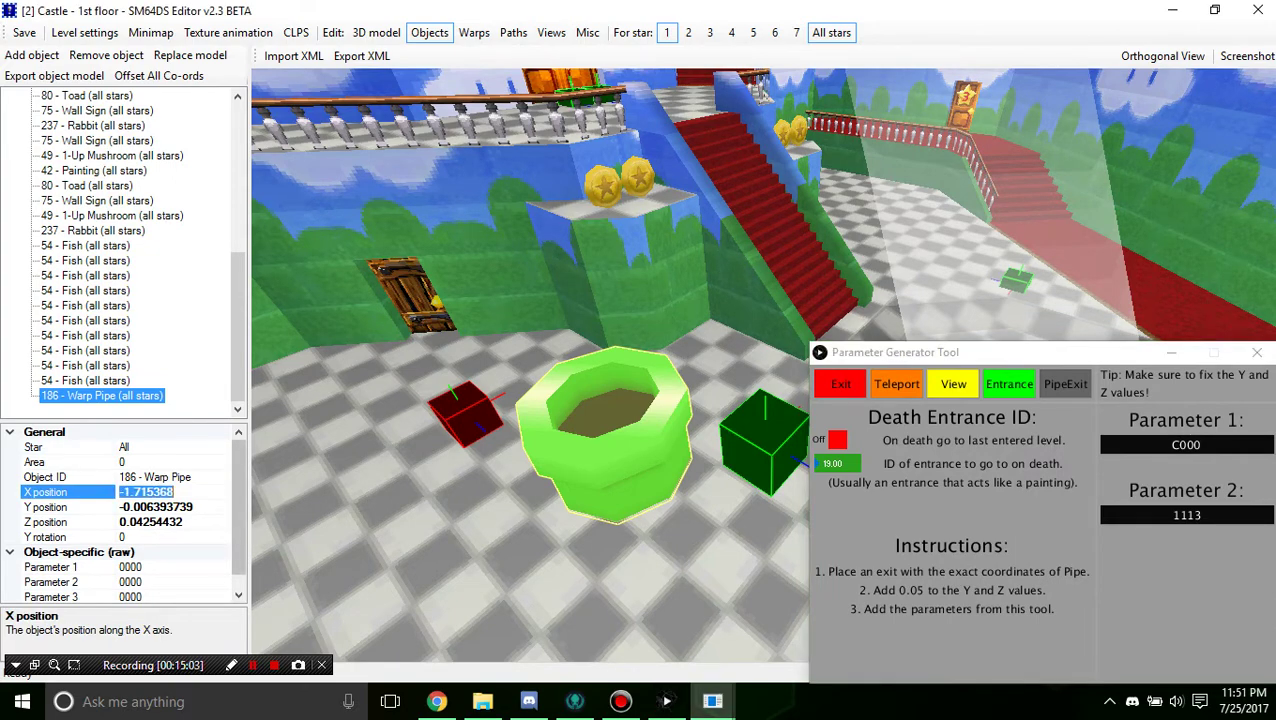
left_click(474, 33)
left_click(466, 414)
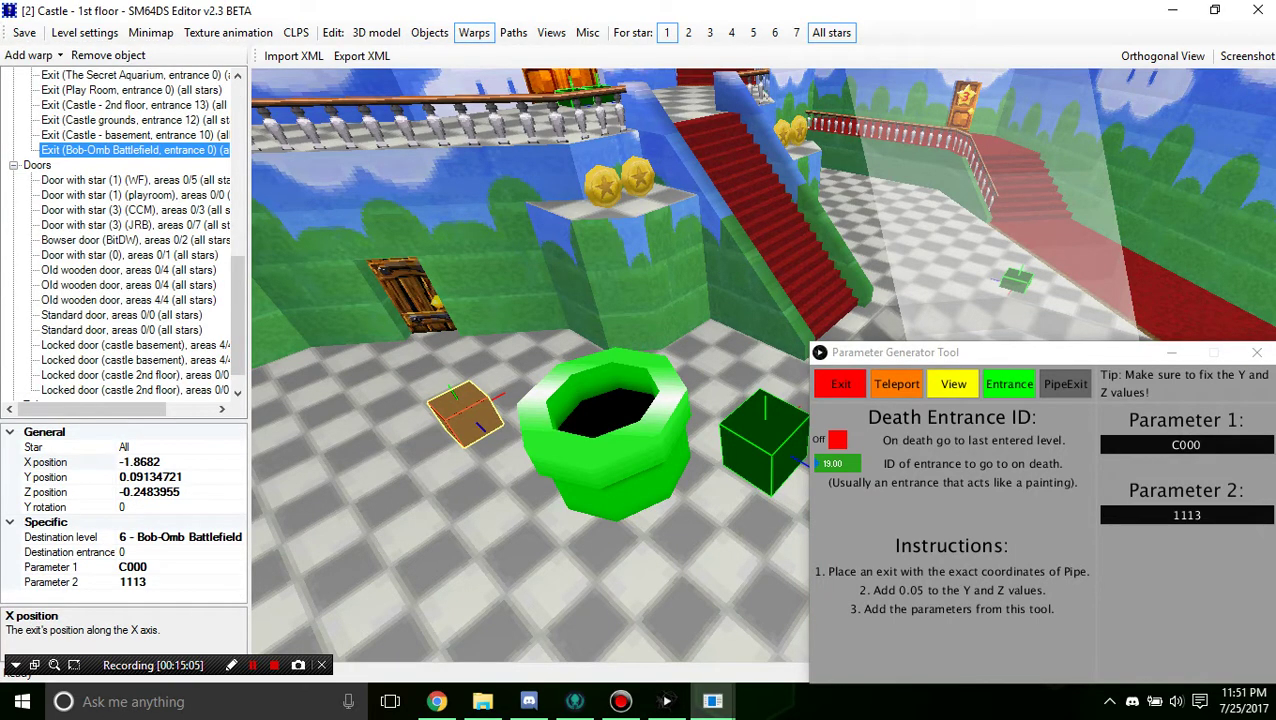
double_click(140, 462)
key("ctrl+v")
left_click(400, 480)
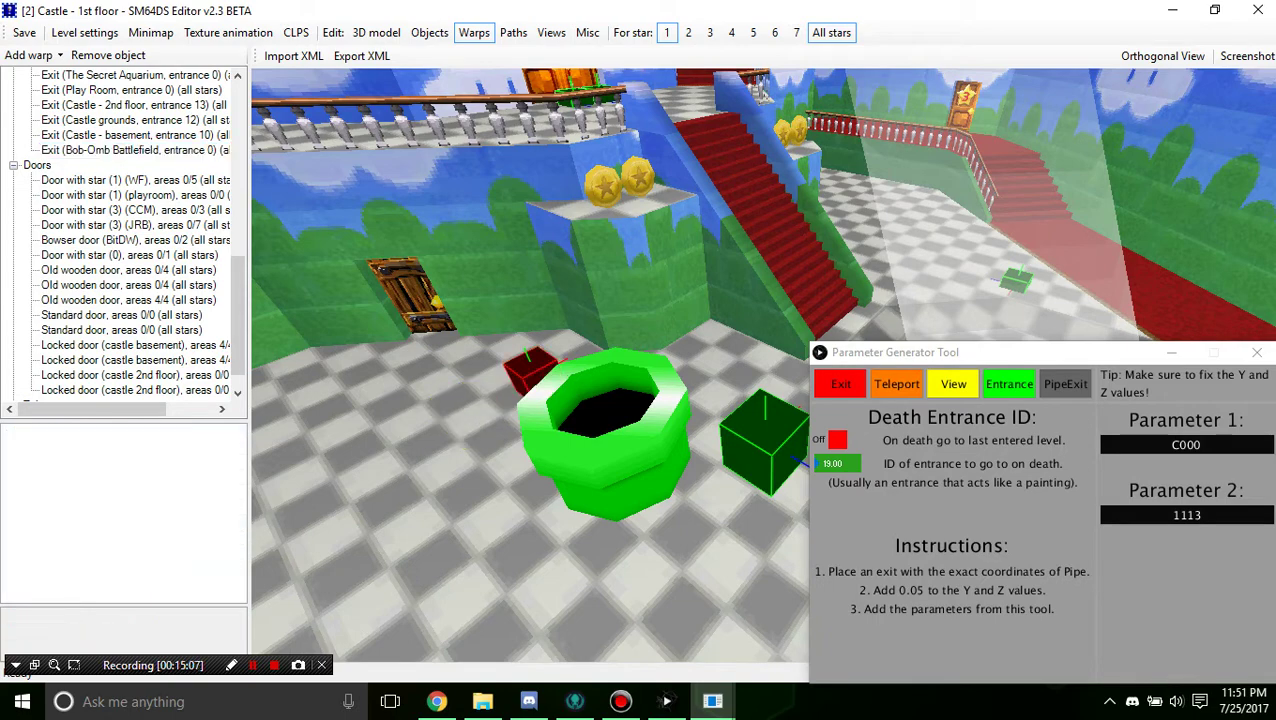
Step: Copy the Warp Pipe's Y position, -0.006393739, to the Bob-Omb Battlefield exit
left_click(429, 33)
left_click(612, 440)
double_click(150, 507)
key("ctrl+c")
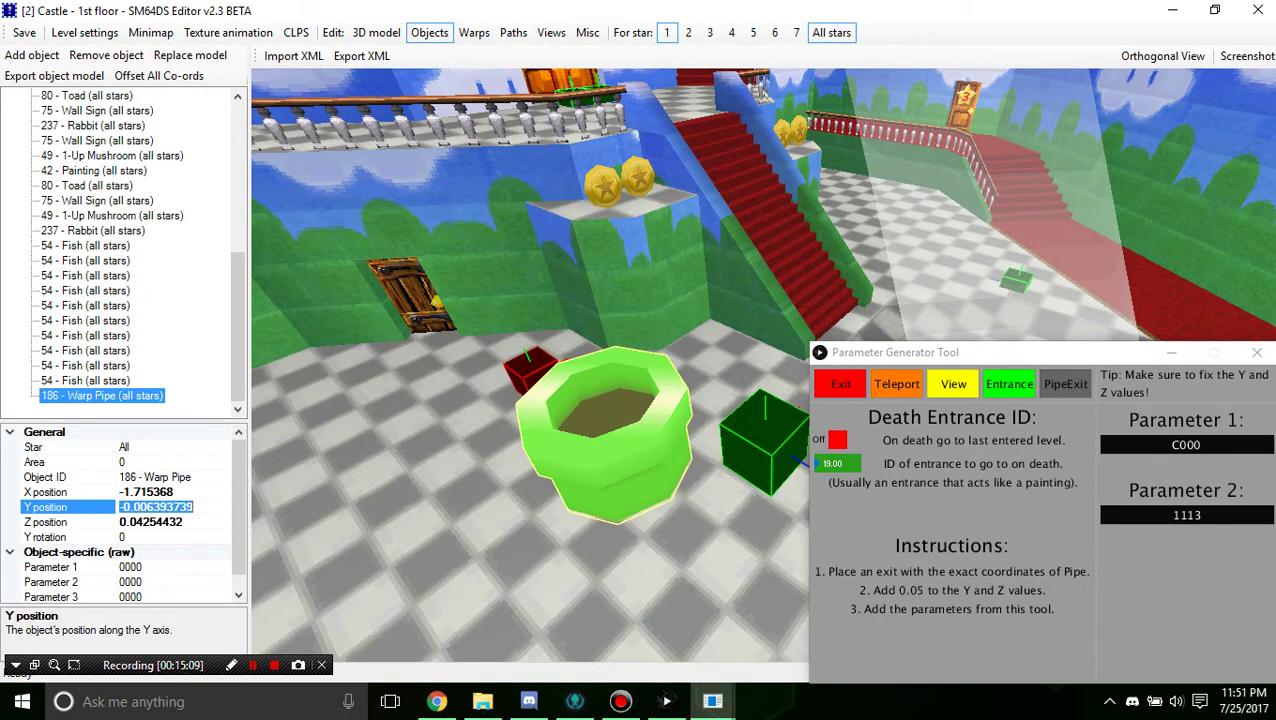
left_click(529, 372)
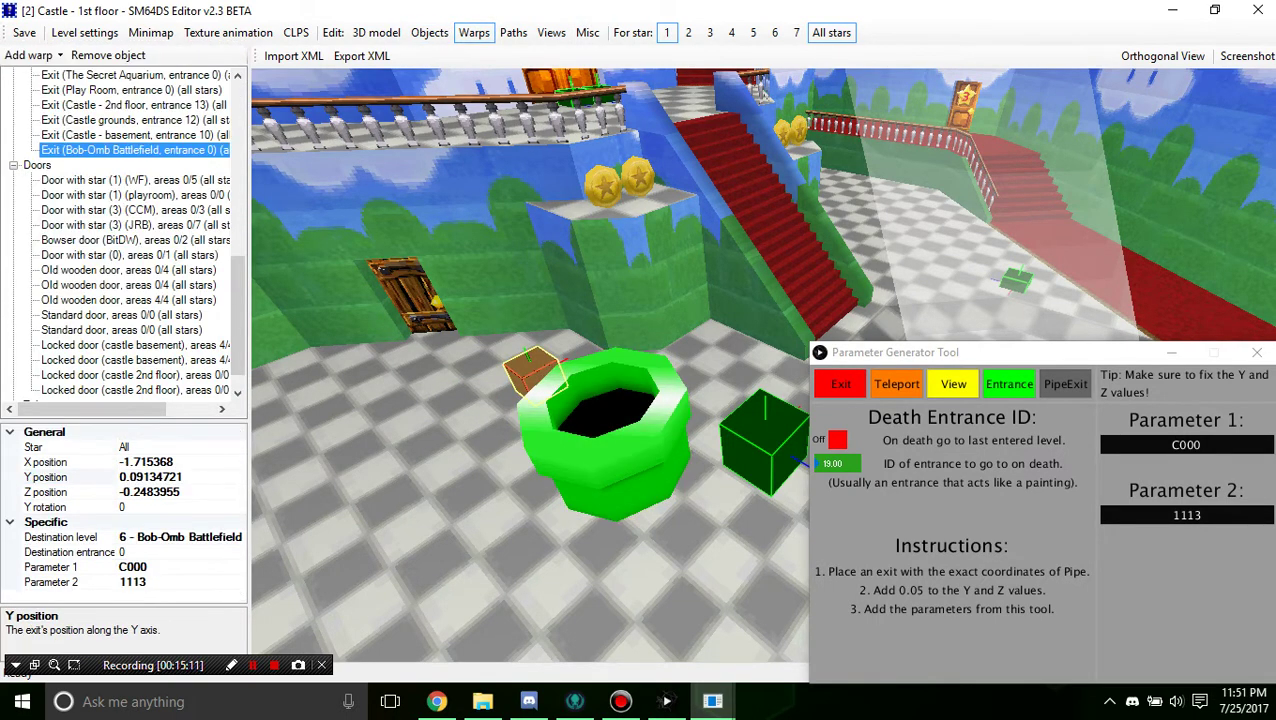
left_click(150, 492)
double_click(150, 477)
key("ctrl+v")
key("Return")
Step: Copy the Warp Pipe's Z position, 0.04254432, to the Bob-Omb Battlefield exit so it sits at the pipe's exact coordinates
left_click(429, 33)
right_click_drag(600, 310, 490, 318)
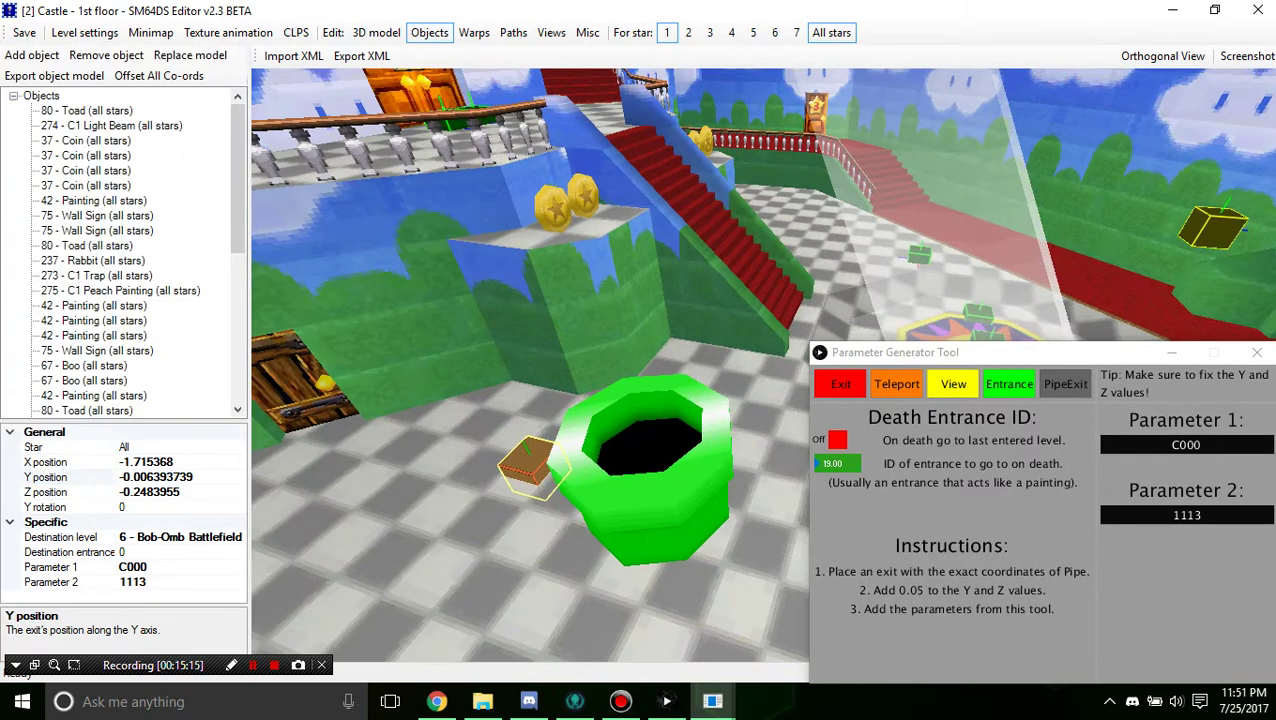
left_click(640, 500)
double_click(150, 507)
key("ctrl+c")
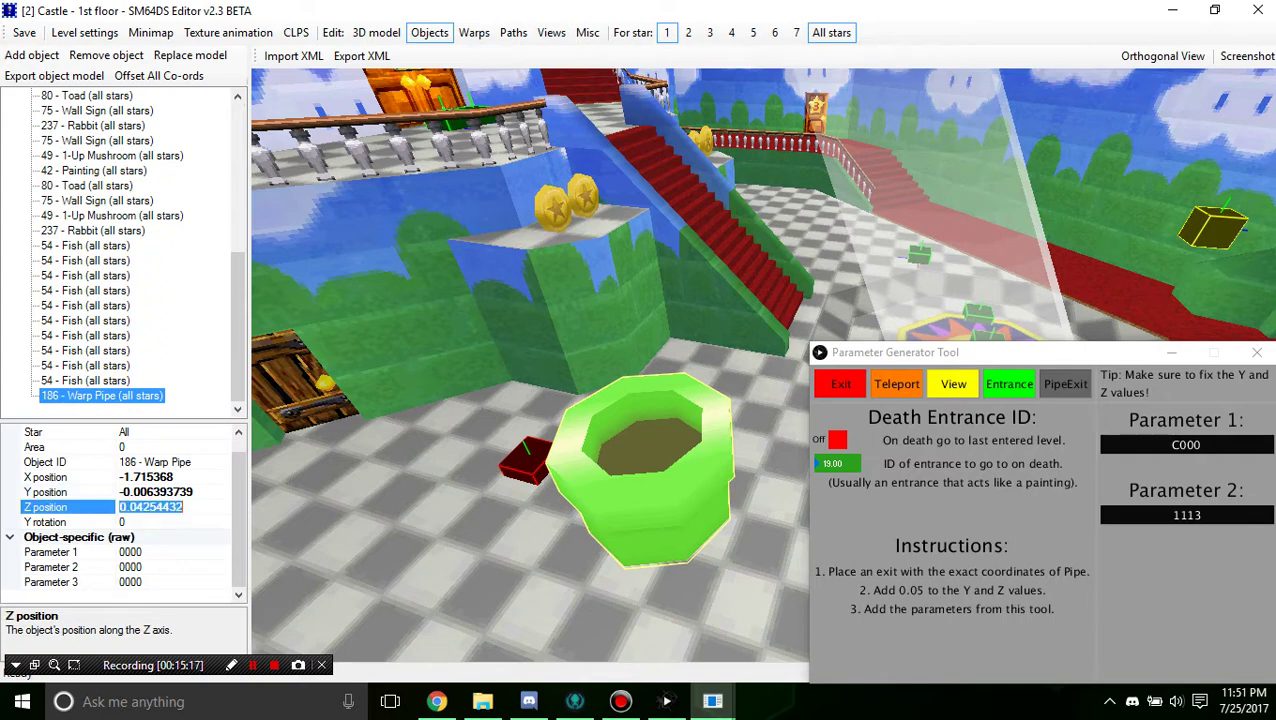
left_click(474, 32)
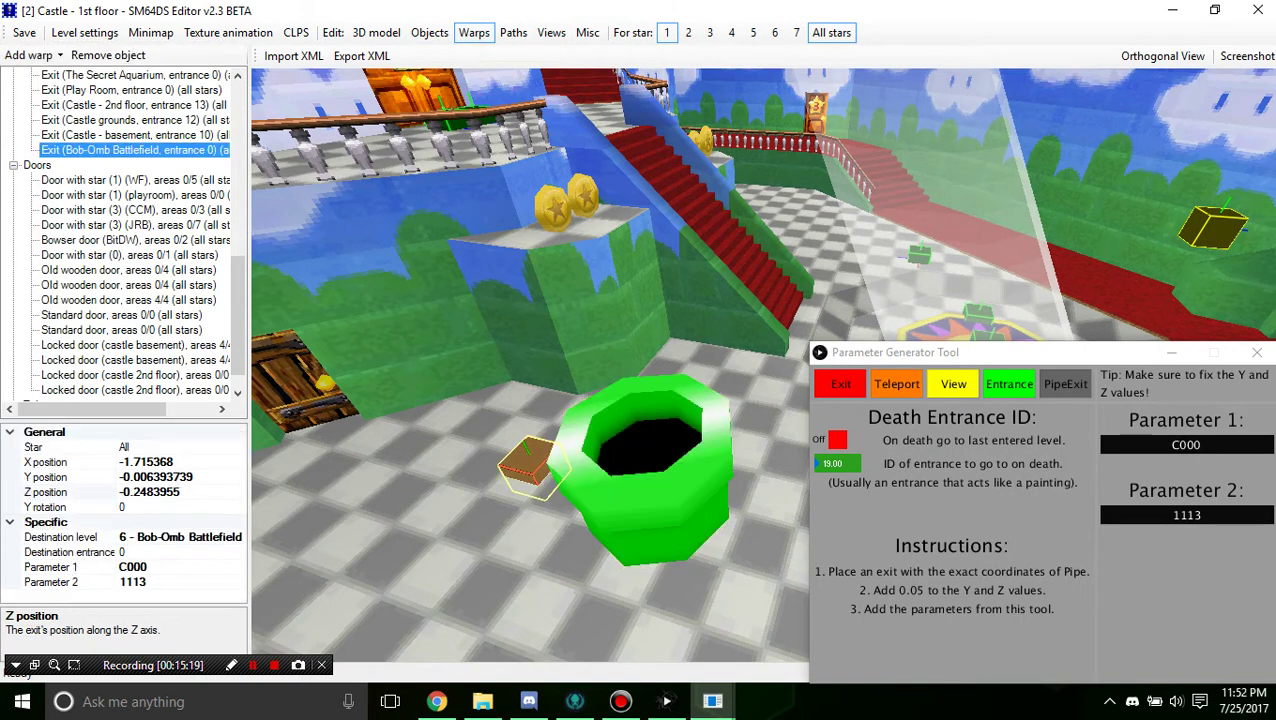
key("ctrl+a")
key("ctrl+v")
key("Return")
right_click_drag(600, 290, 600, 510)
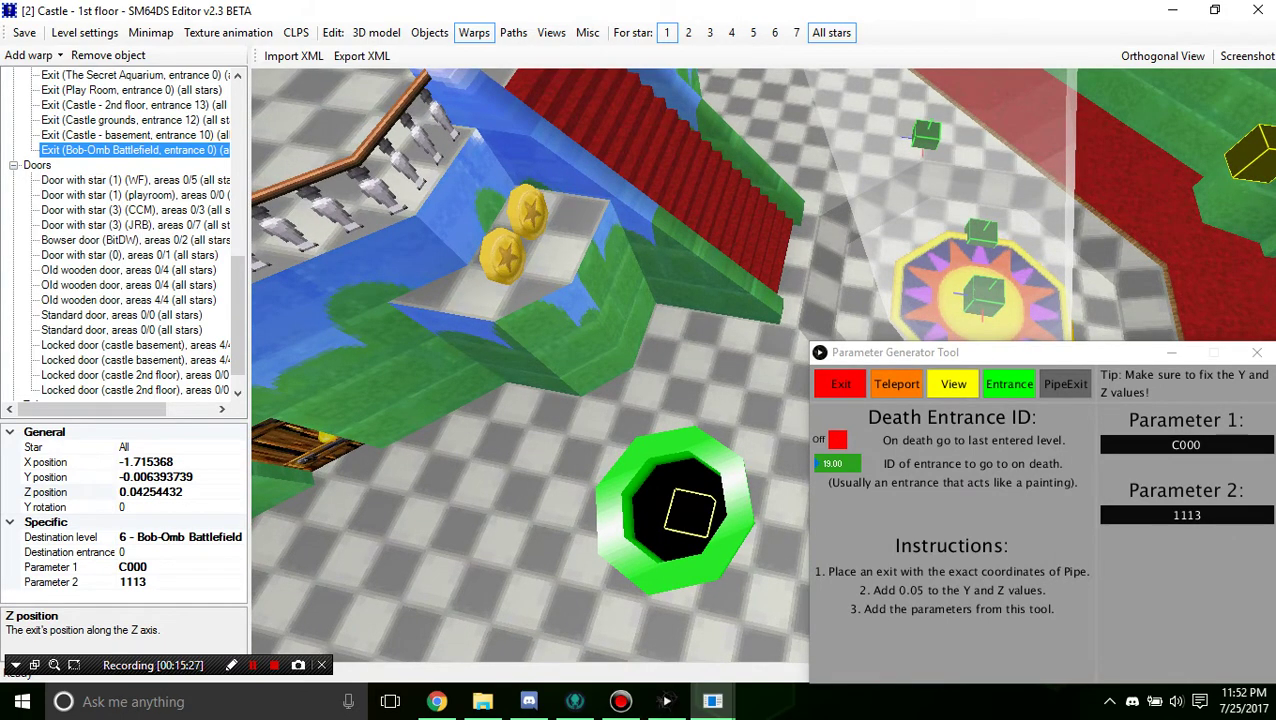
Step: Copy the Y position value of the exit inside the Warp Pipe
left_click(196, 477)
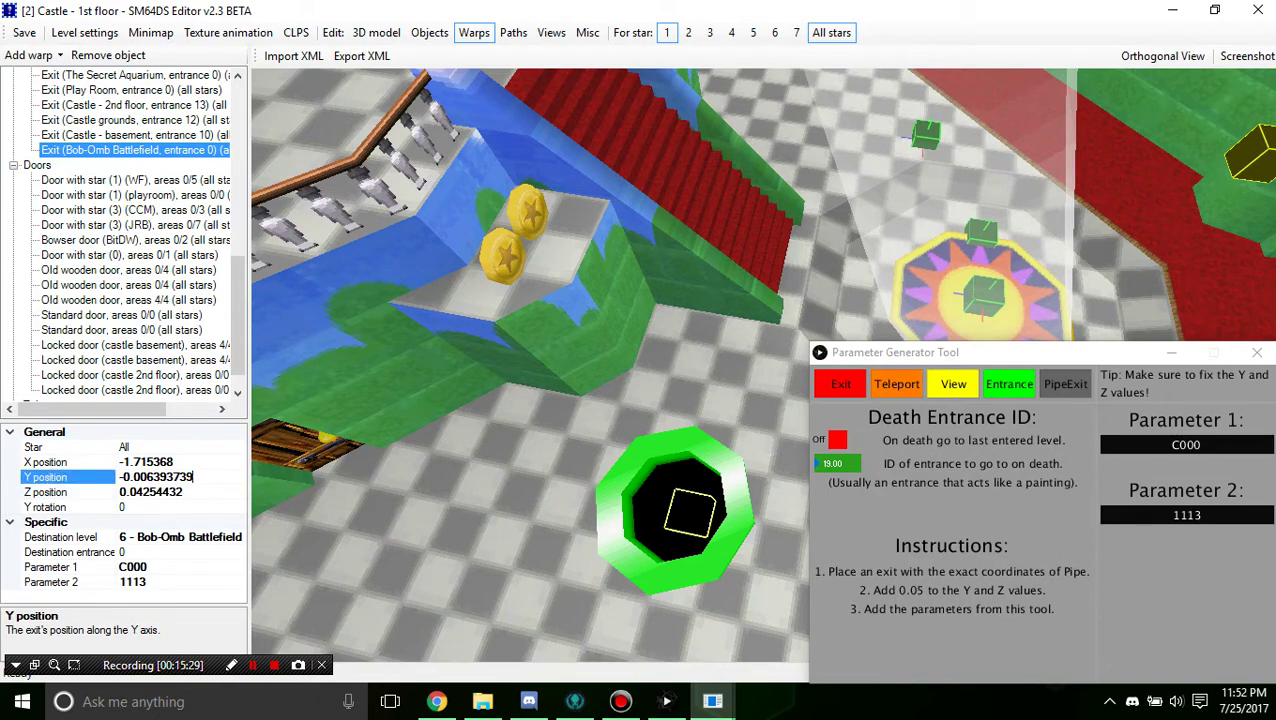
key("ctrl+a")
key("ctrl+c")
key("super")
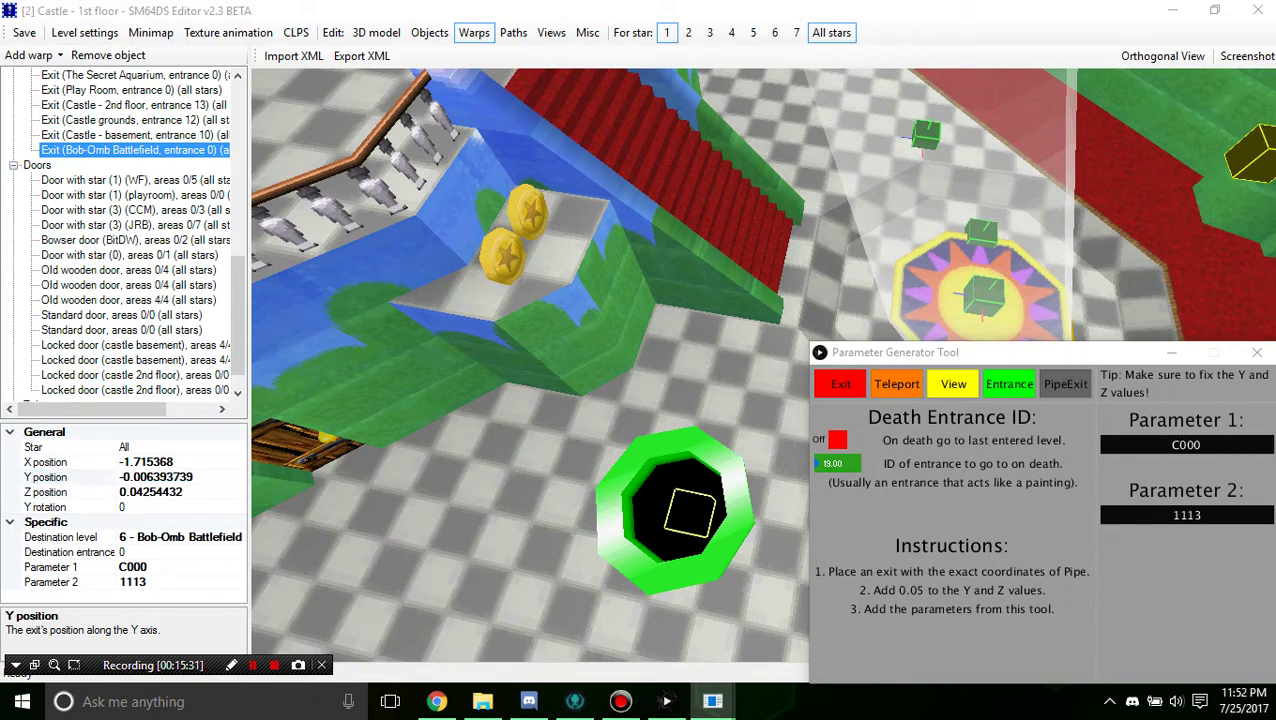
type("calc")
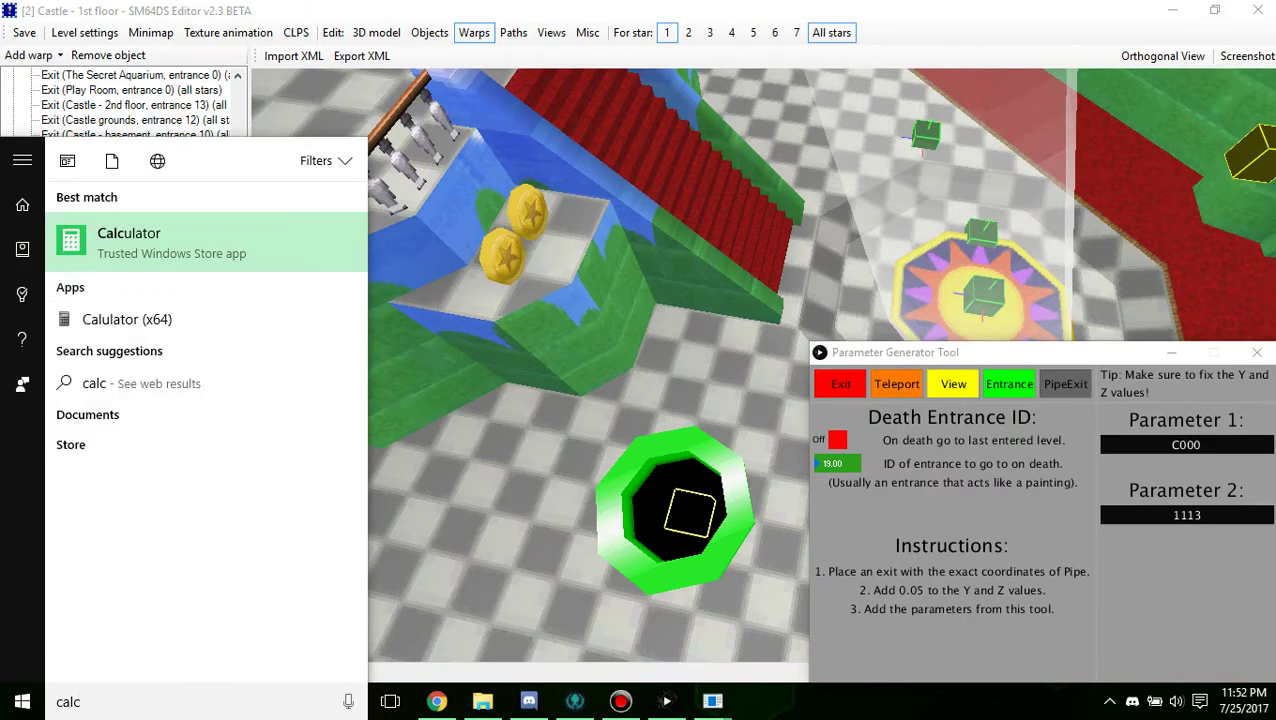
key("Return")
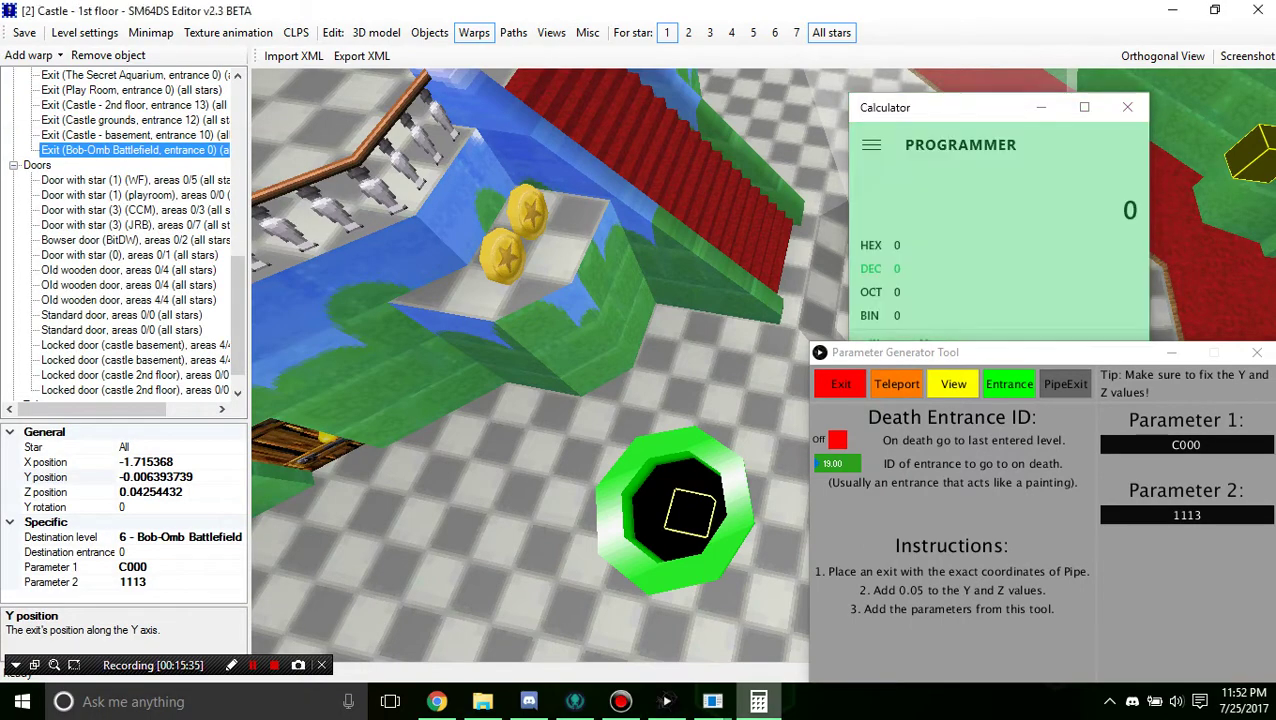
left_click_drag(949, 106, 502, 80)
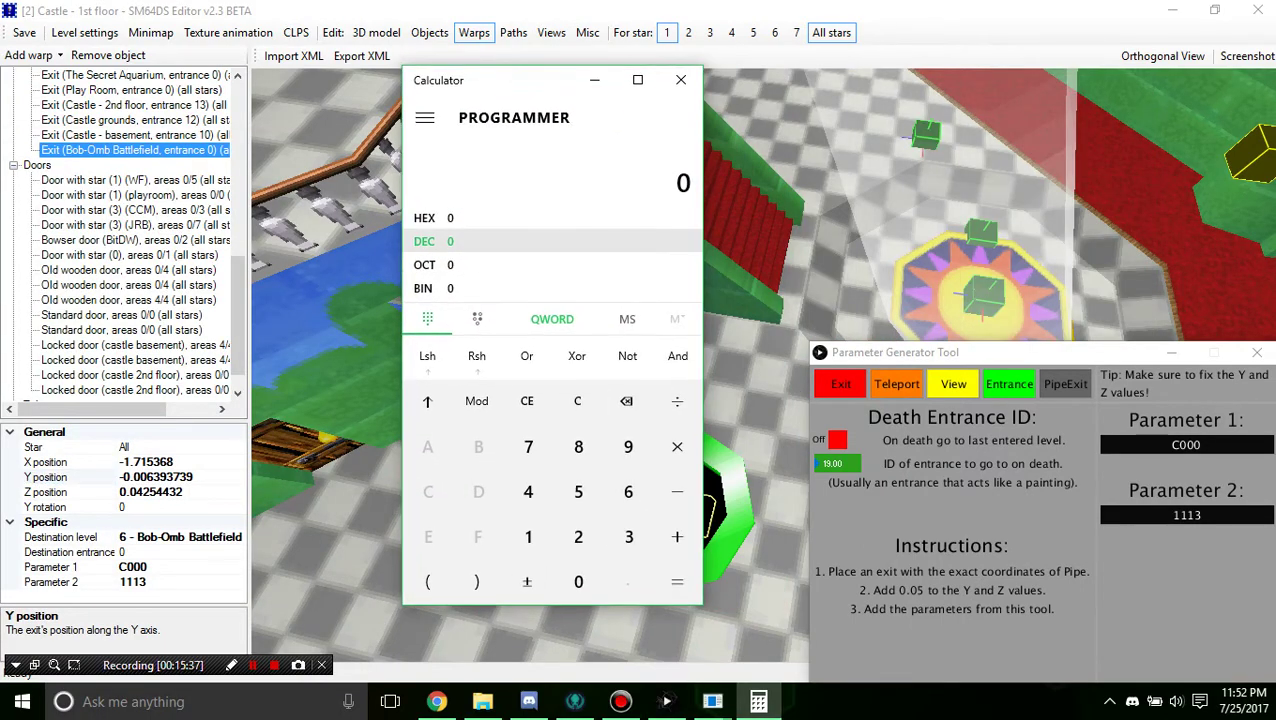
key("ctrl+v")
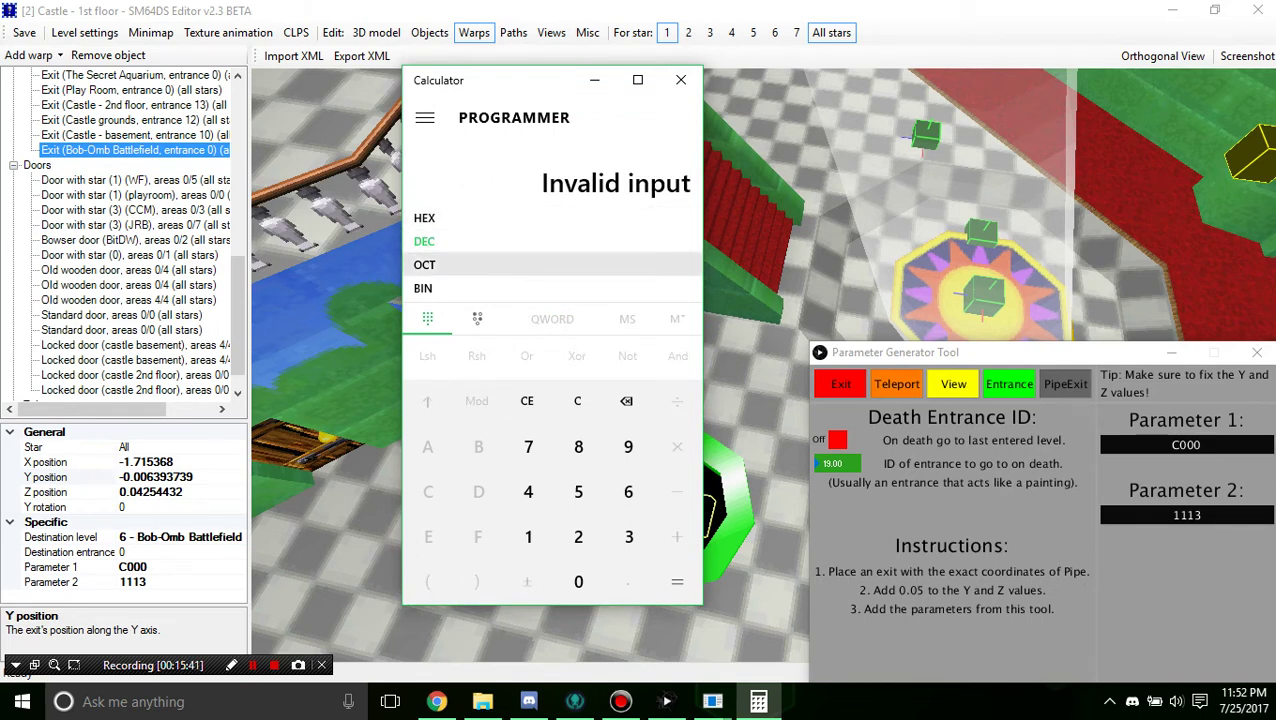
left_click(424, 117)
left_click(424, 117)
left_click(680, 79)
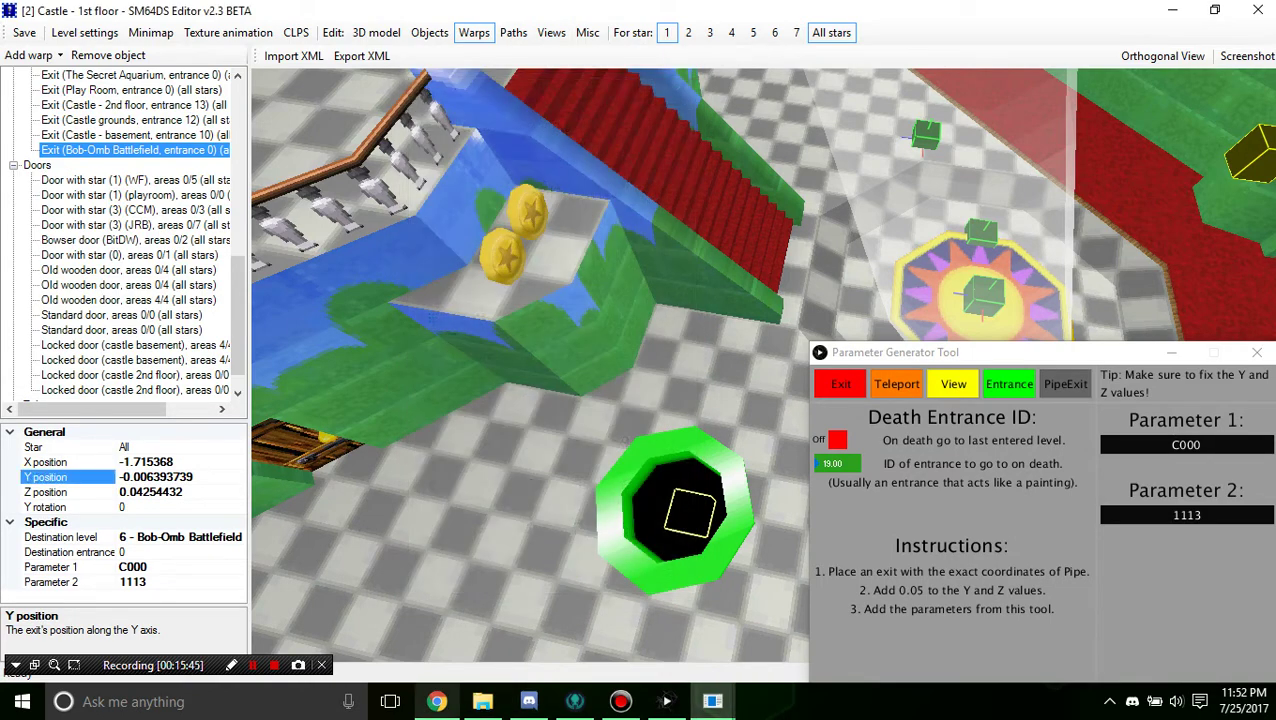
Step: Switch to Chrome, calculate -0.006393739+0.05 with a Google search in a new tab, and copy the result
left_click(436, 701)
key("ctrl+t")
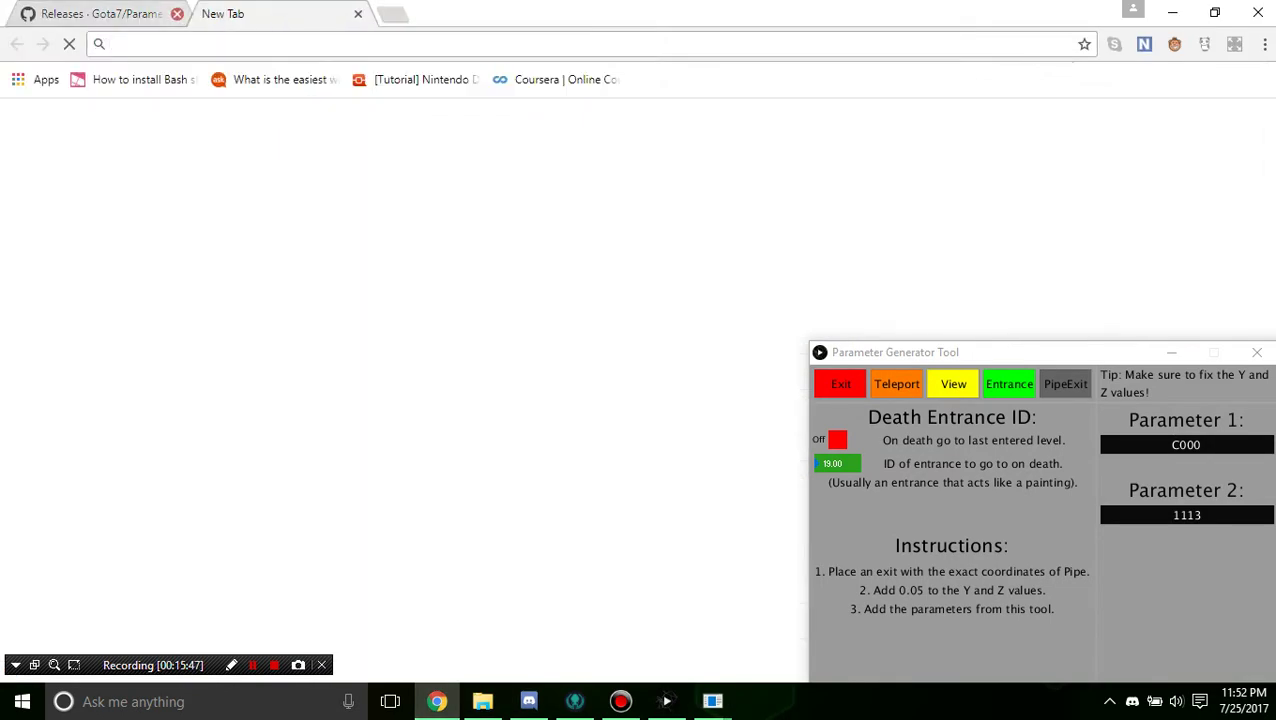
key("ctrl+v")
type("+0")
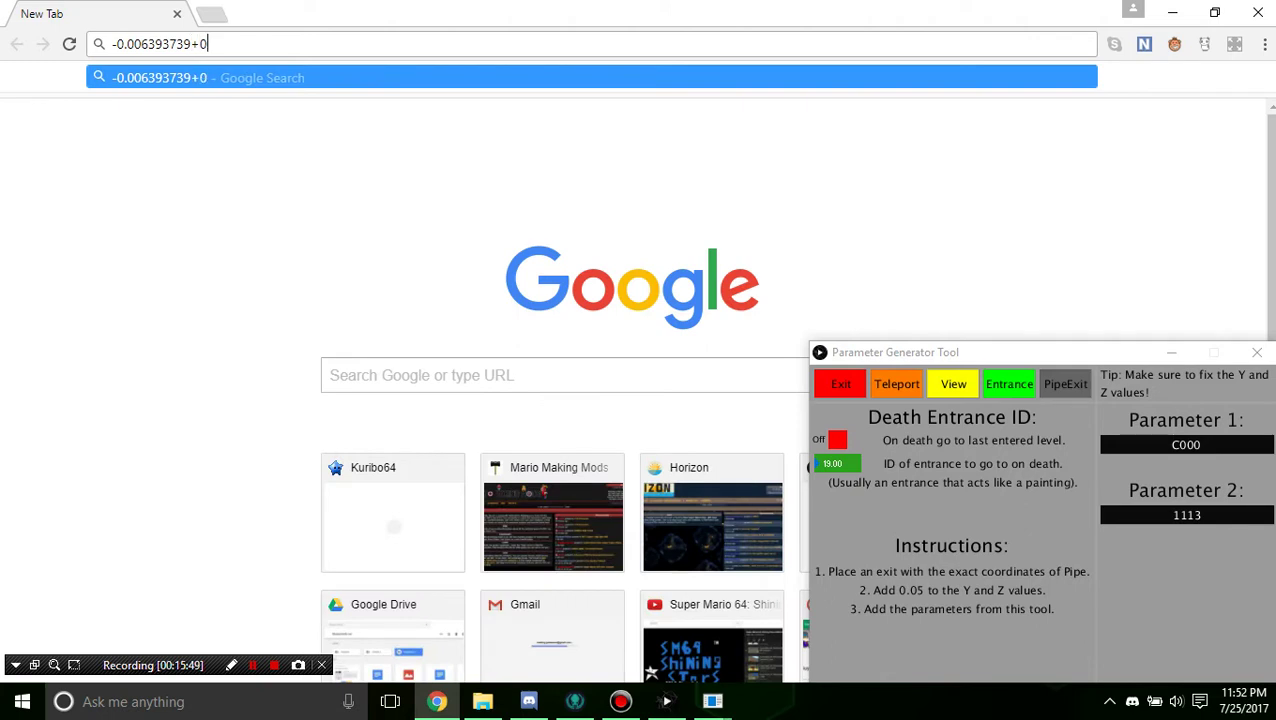
type(".05")
key("Return")
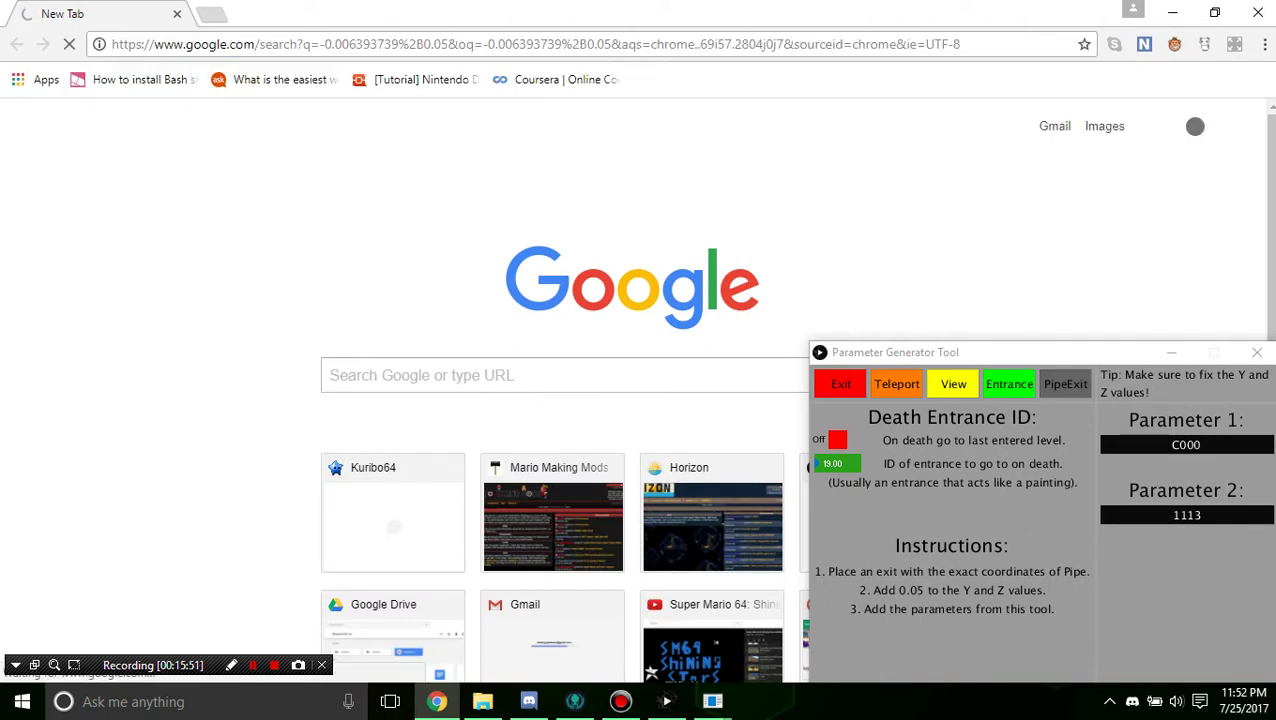
left_click_drag(528, 292, 677, 292)
double_click(612, 292)
key("ctrl+c")
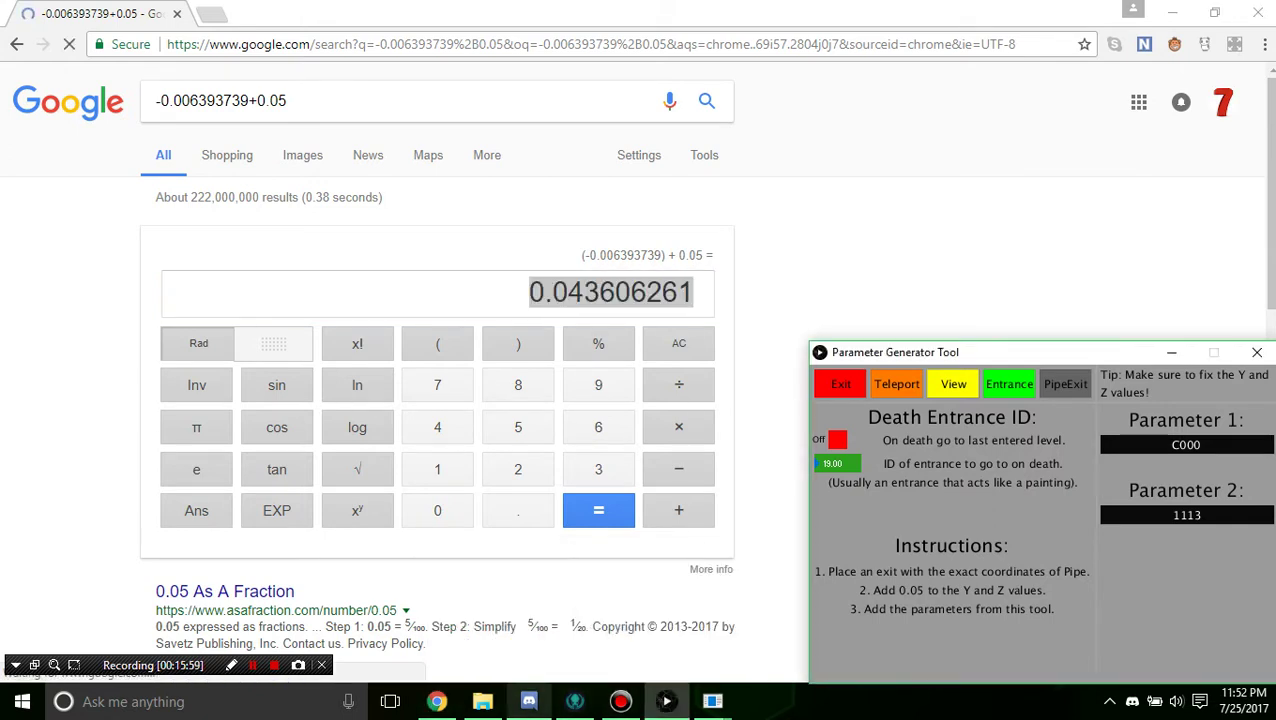
Step: Switch back to the SM64DS Editor and set the exit's Y position to the copied 0.043606261
left_click(528, 701)
left_click(528, 701)
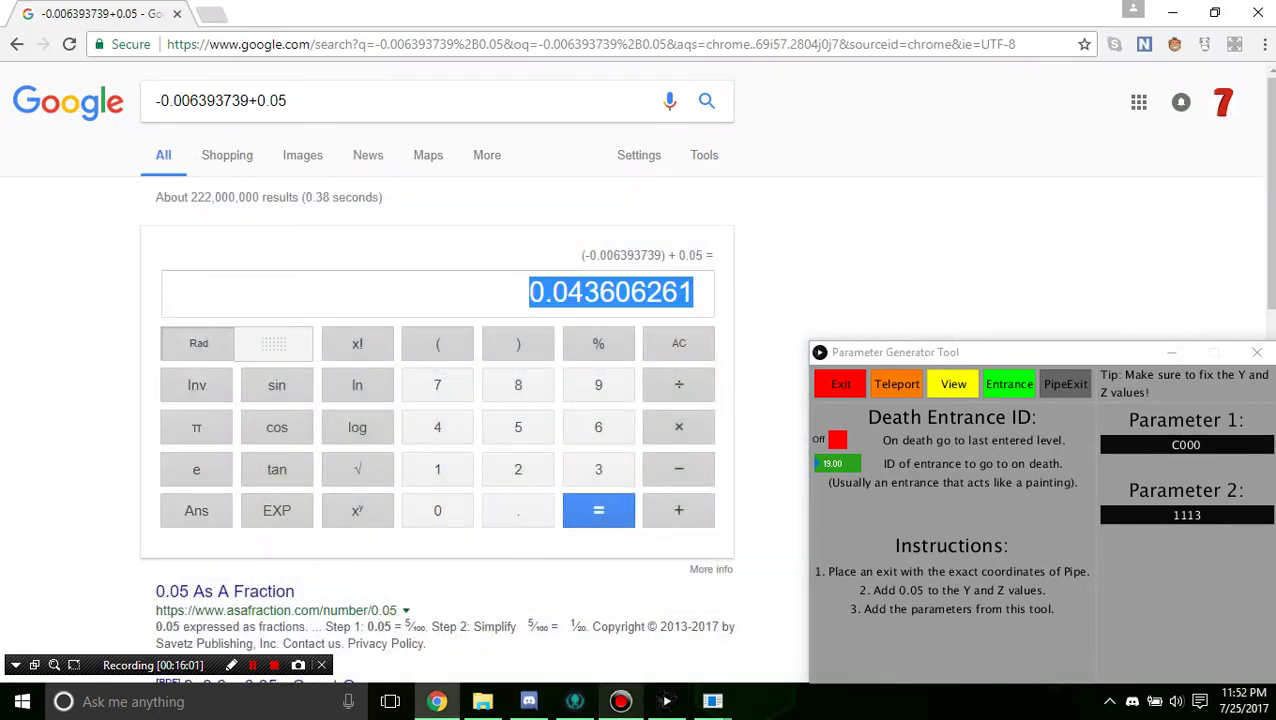
mouse_move(712, 701)
left_click(779, 612)
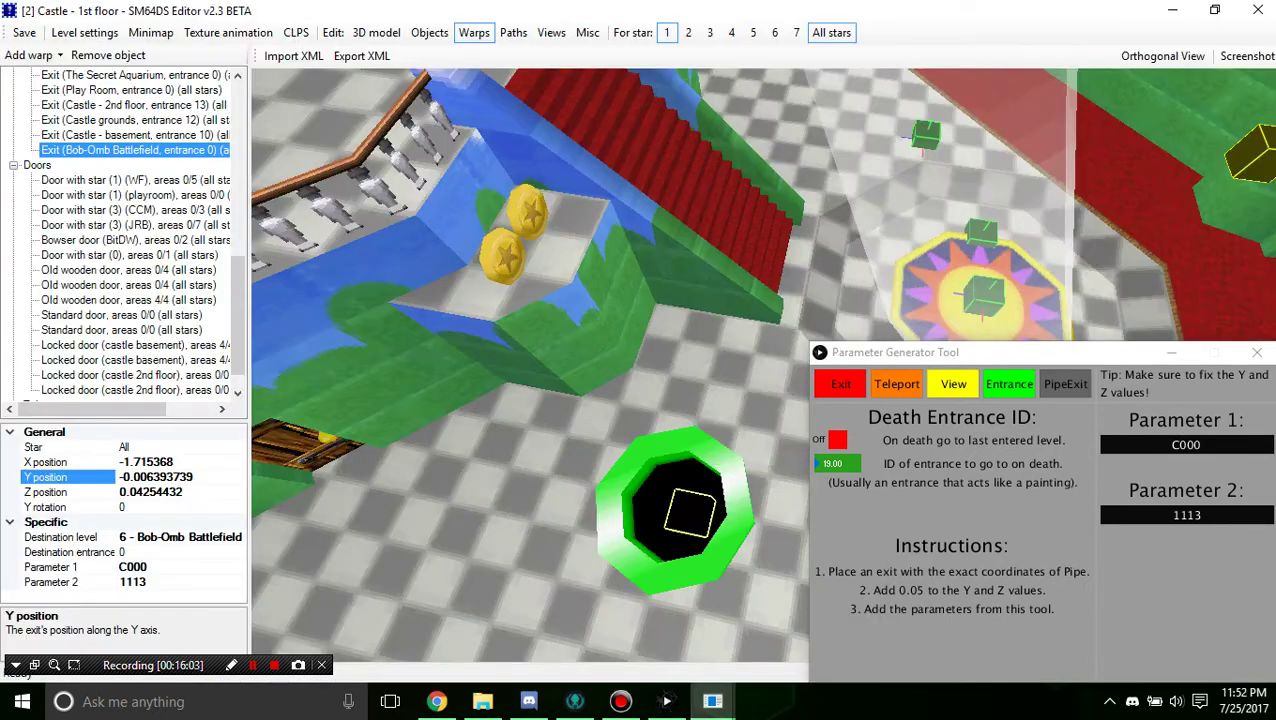
key("ctrl+a")
key("ctrl+v")
key("BackSpace")
Step: Copy the exit's Z position, calculate 0.04254432 + 0.05 with Google in Chrome, and copy the result
double_click(151, 492)
key("ctrl+c")
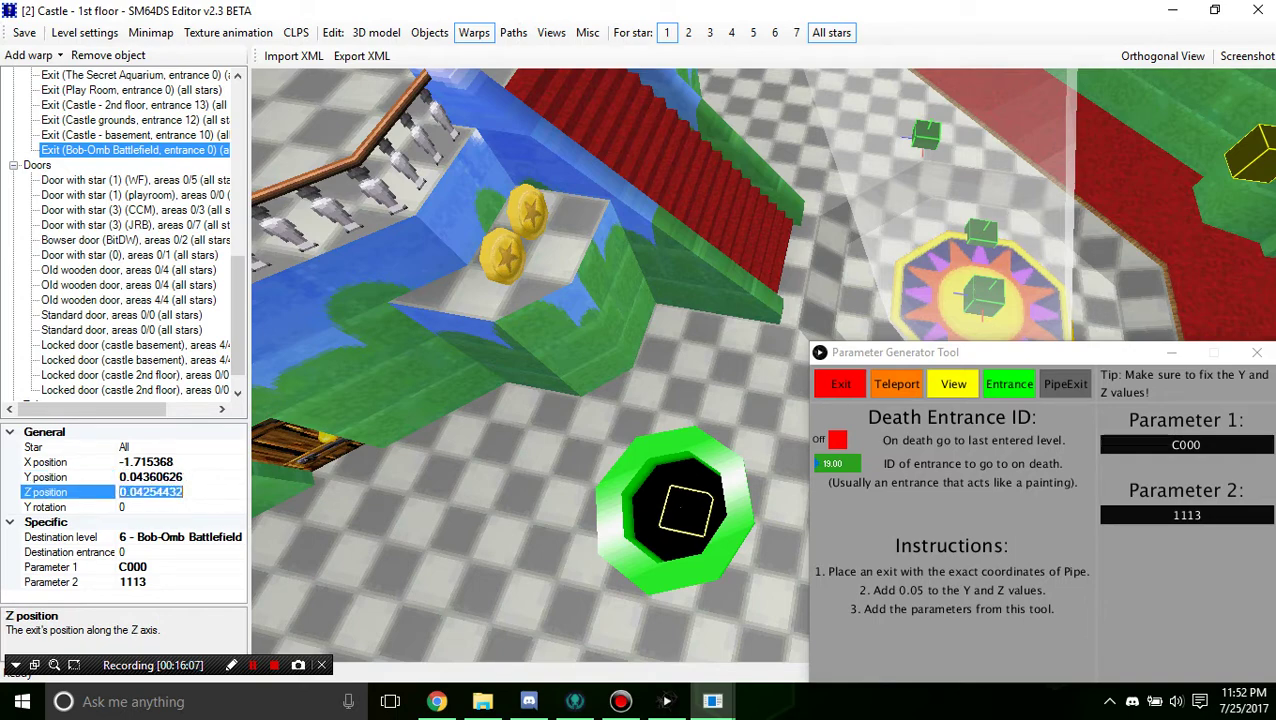
left_click(437, 701)
key("ctrl+l")
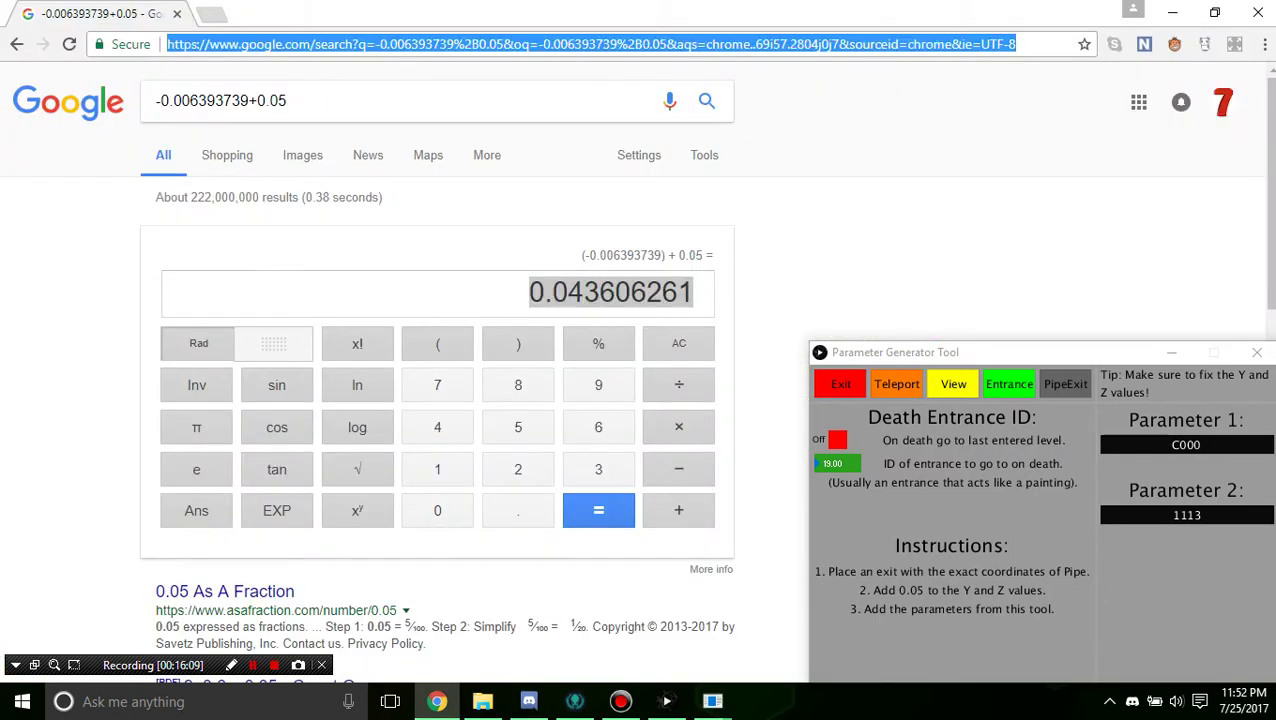
key("ctrl+v")
type("+ -")
key("BackSpace")
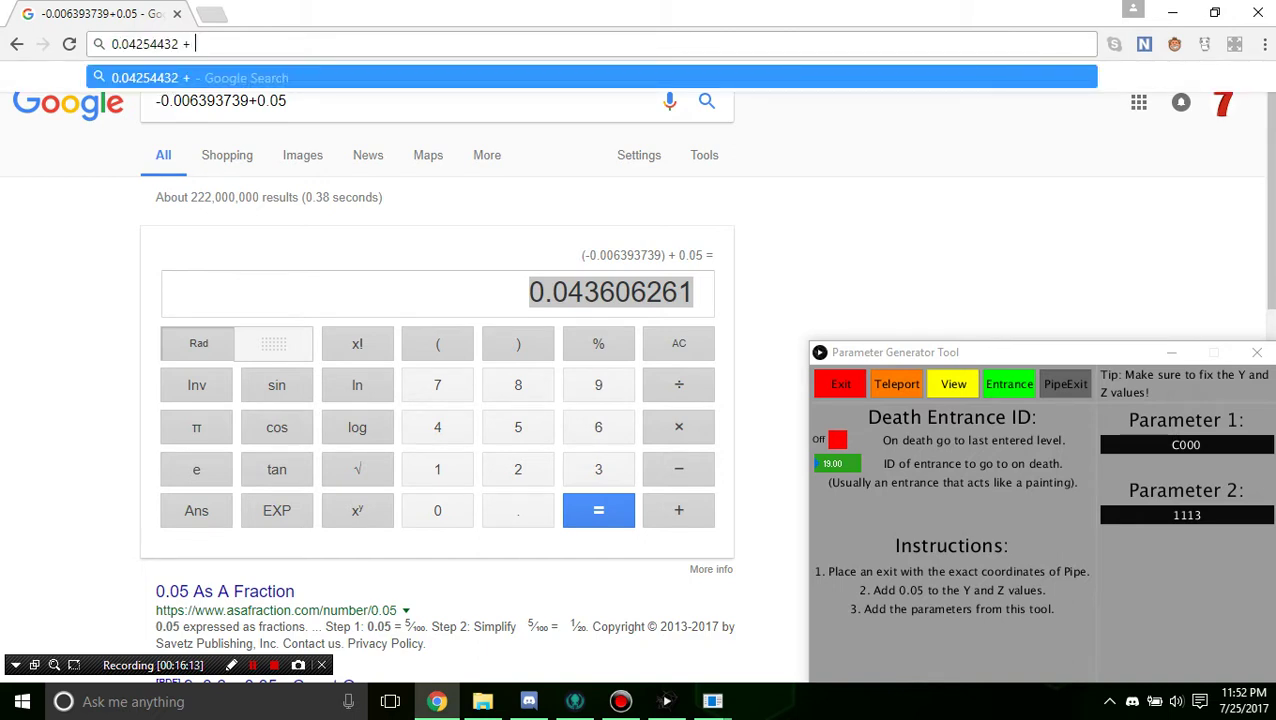
type("0.05")
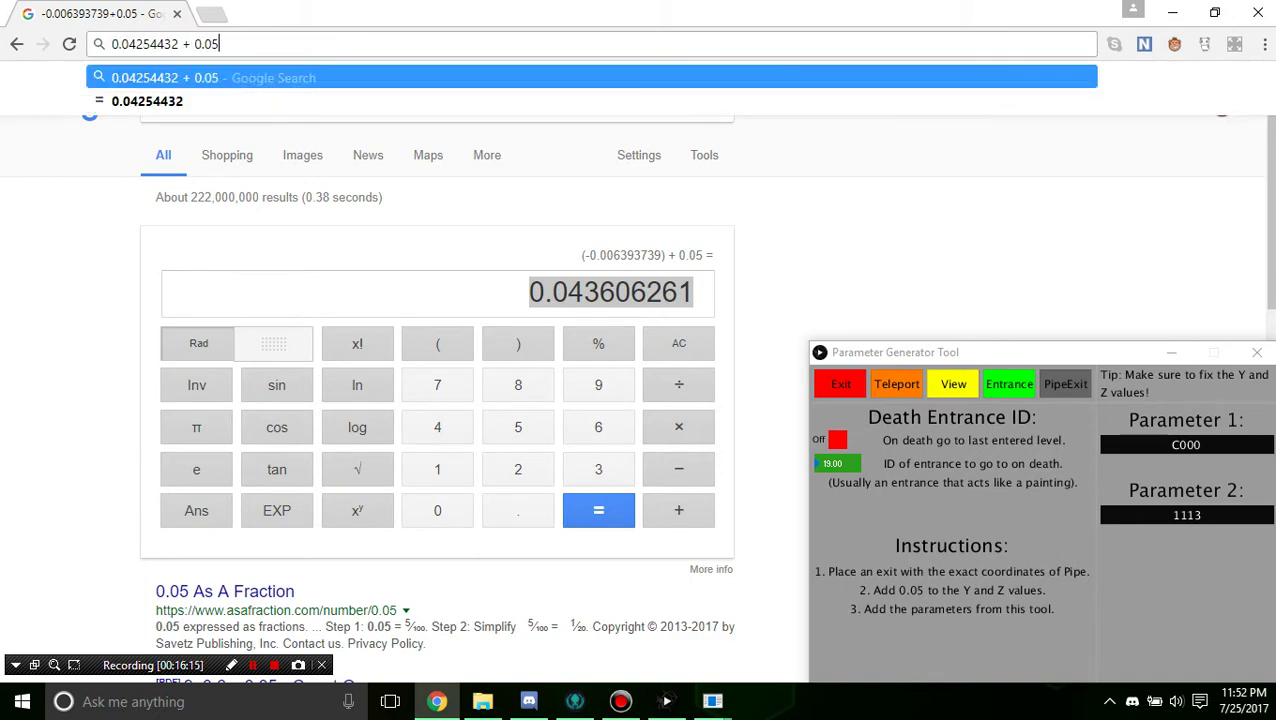
key("Return")
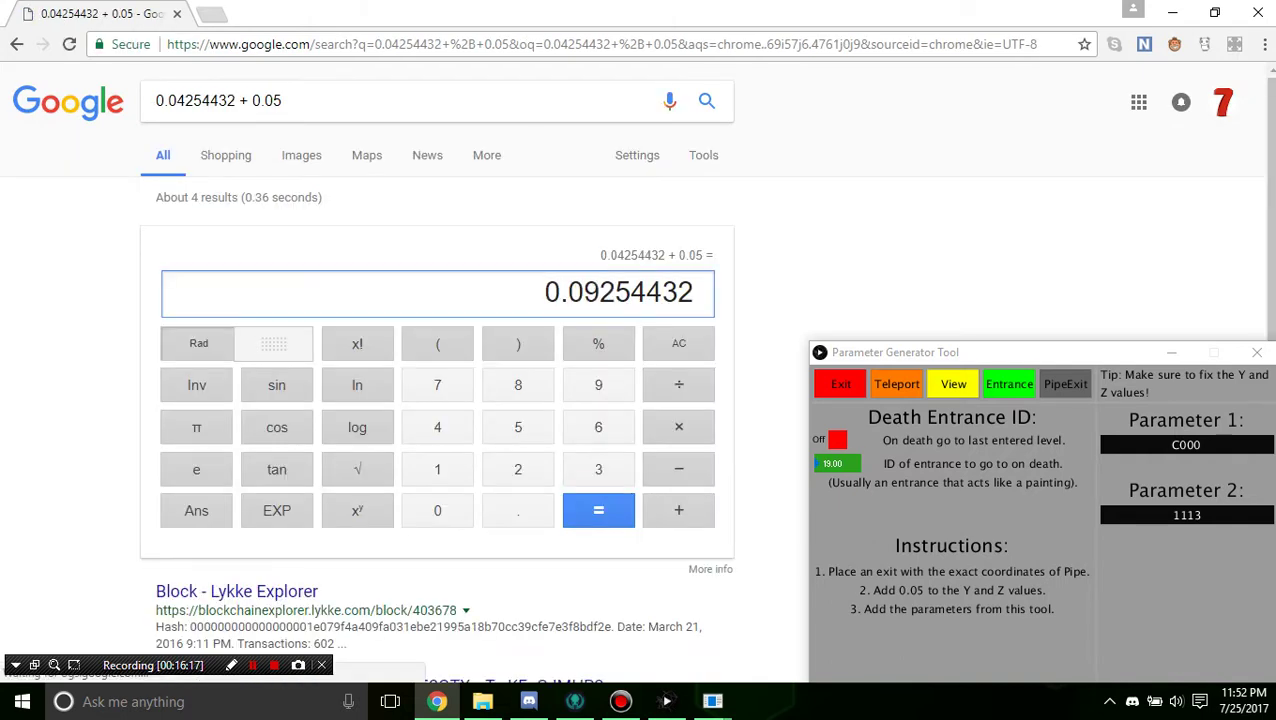
left_click_drag(545, 292, 694, 292)
key("ctrl+c")
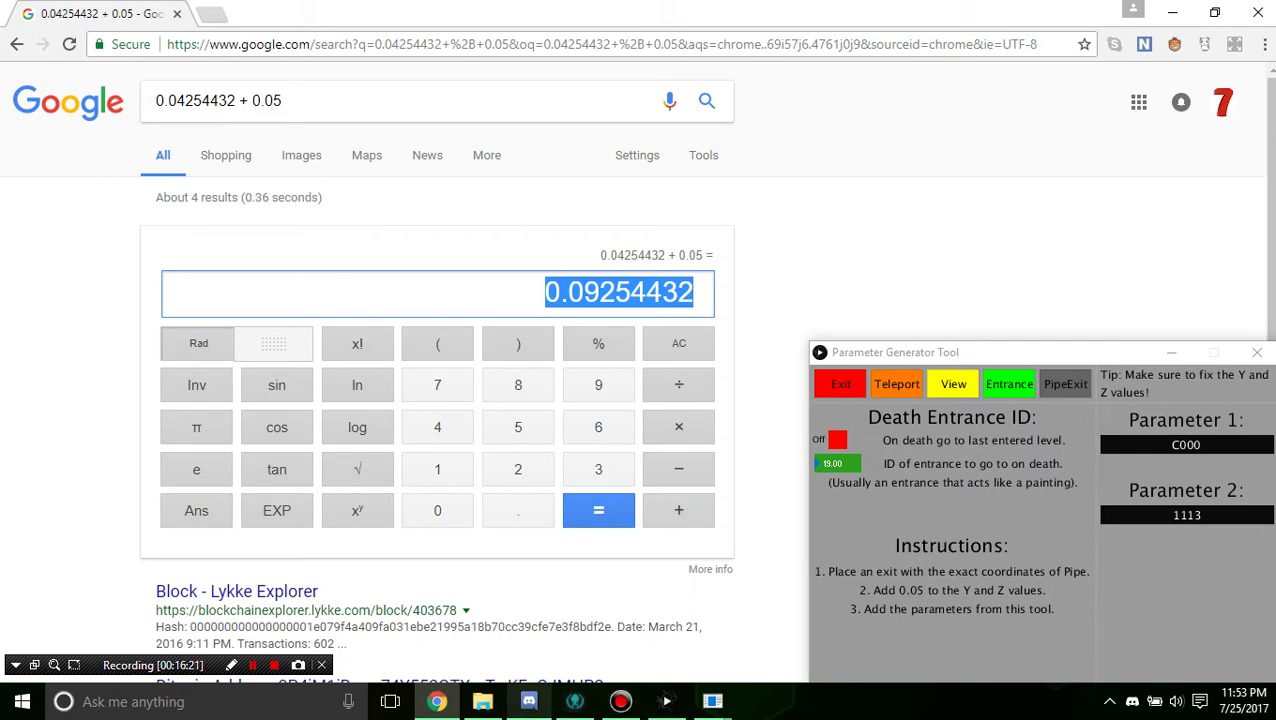
Step: Switch back to the SM64DS Editor's Castle - 1st floor window and set the exit's Z position to the copied 0.09254432
left_click(528, 701)
left_click(437, 701)
left_click(712, 701)
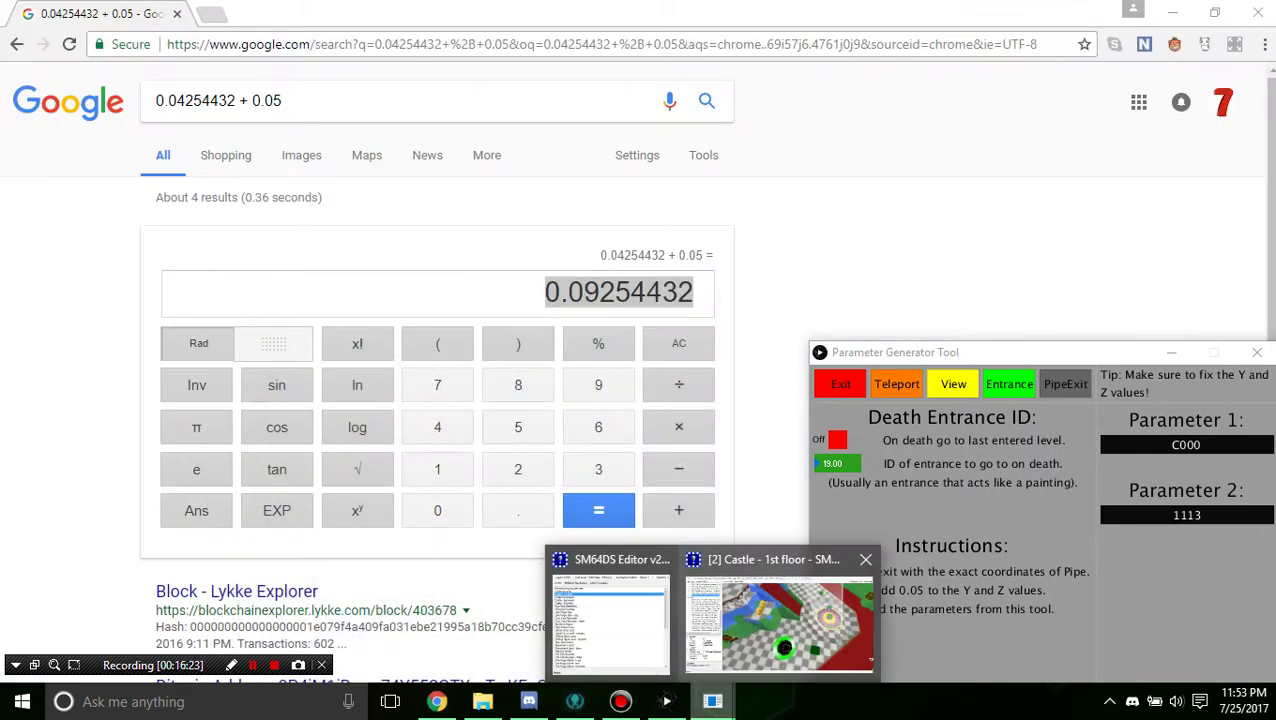
left_click(765, 615)
key("ctrl+a")
key("ctrl+v")
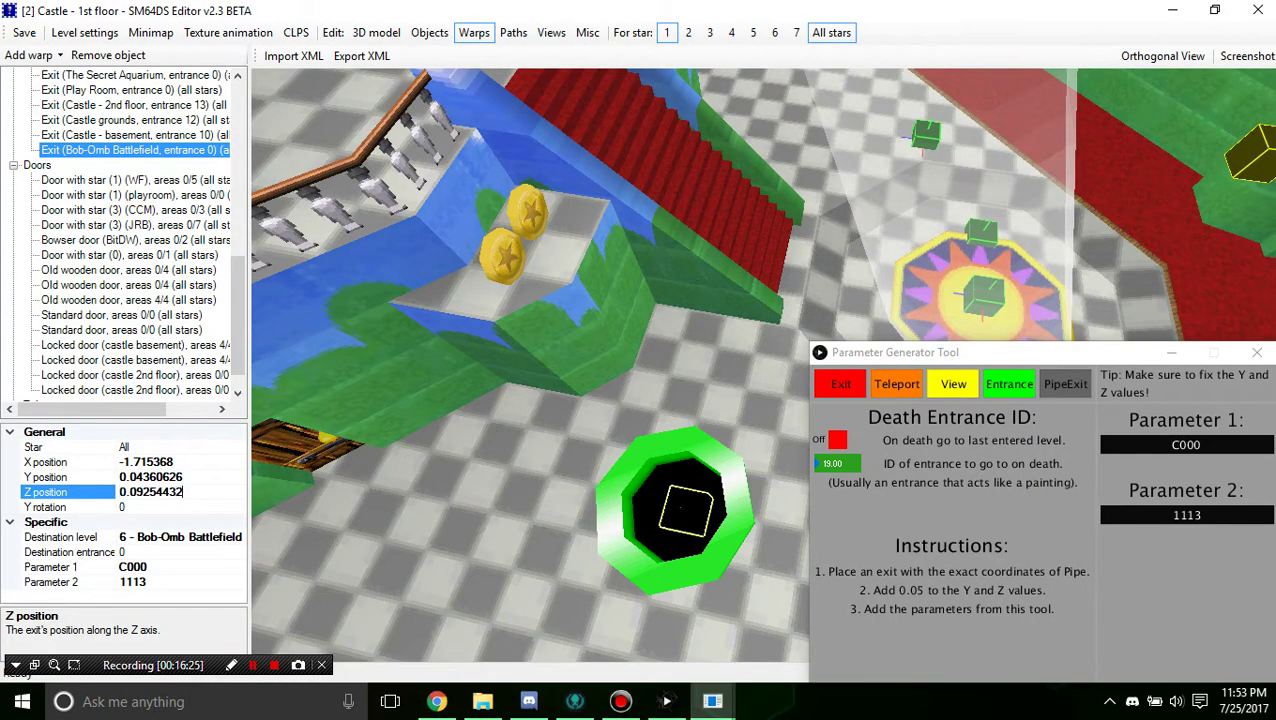
key("Return")
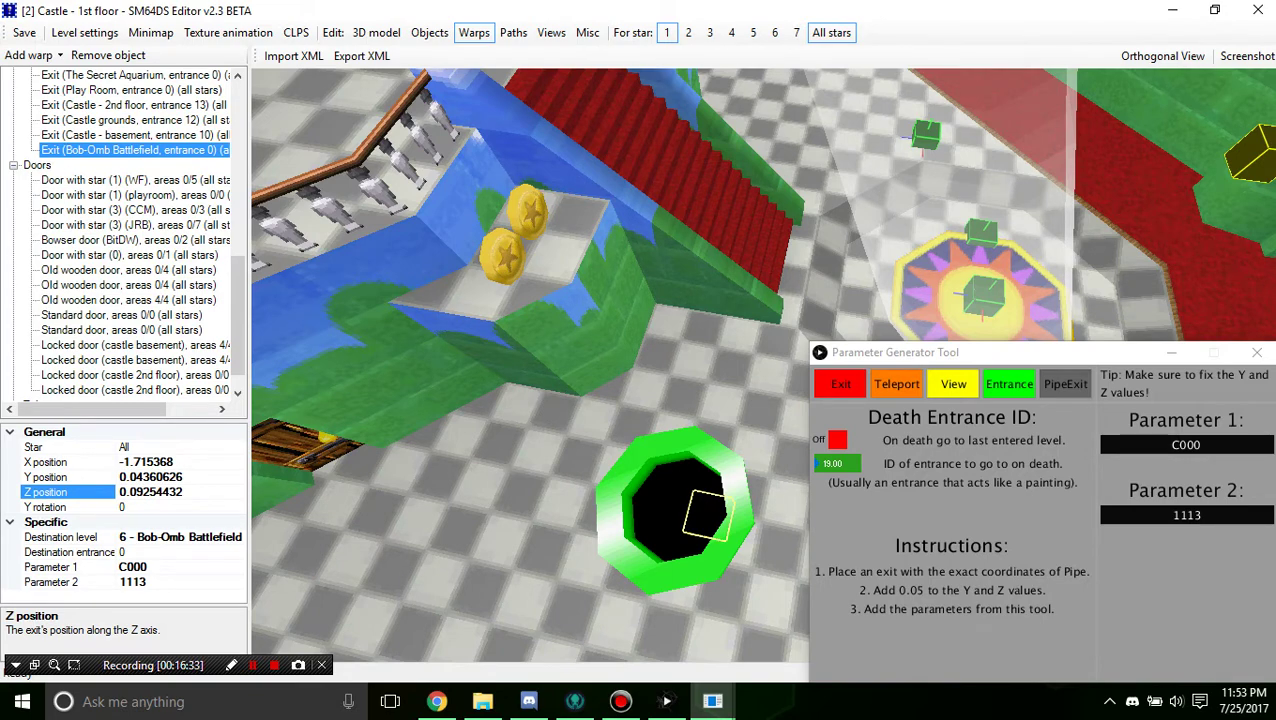
Step: Check the Bob-Omb Battlefield exit's placement in the Warp Pipe and save the level
right_click_drag(600, 520, 500, 225)
scroll(530, 365, "down", 3)
right_click_drag(530, 365, 580, 395)
left_click(480, 440)
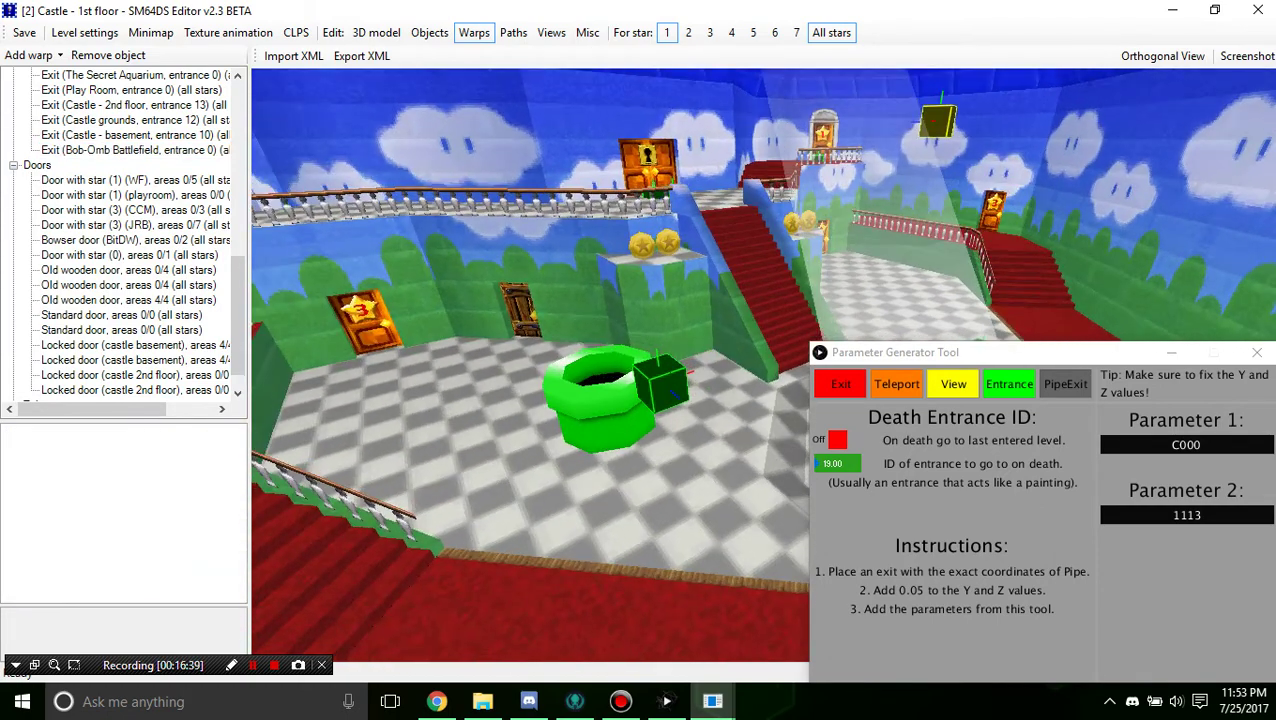
left_click(615, 420)
left_click(24, 32)
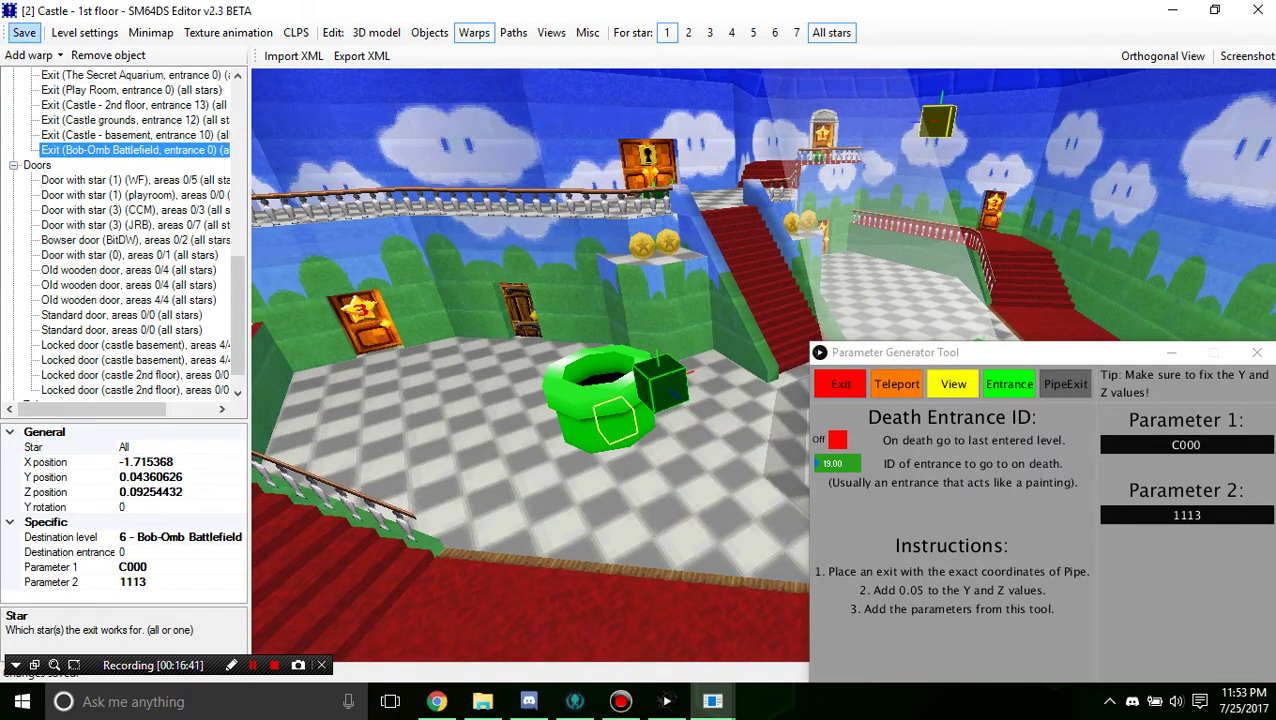
scroll(764, 365, "down", 4)
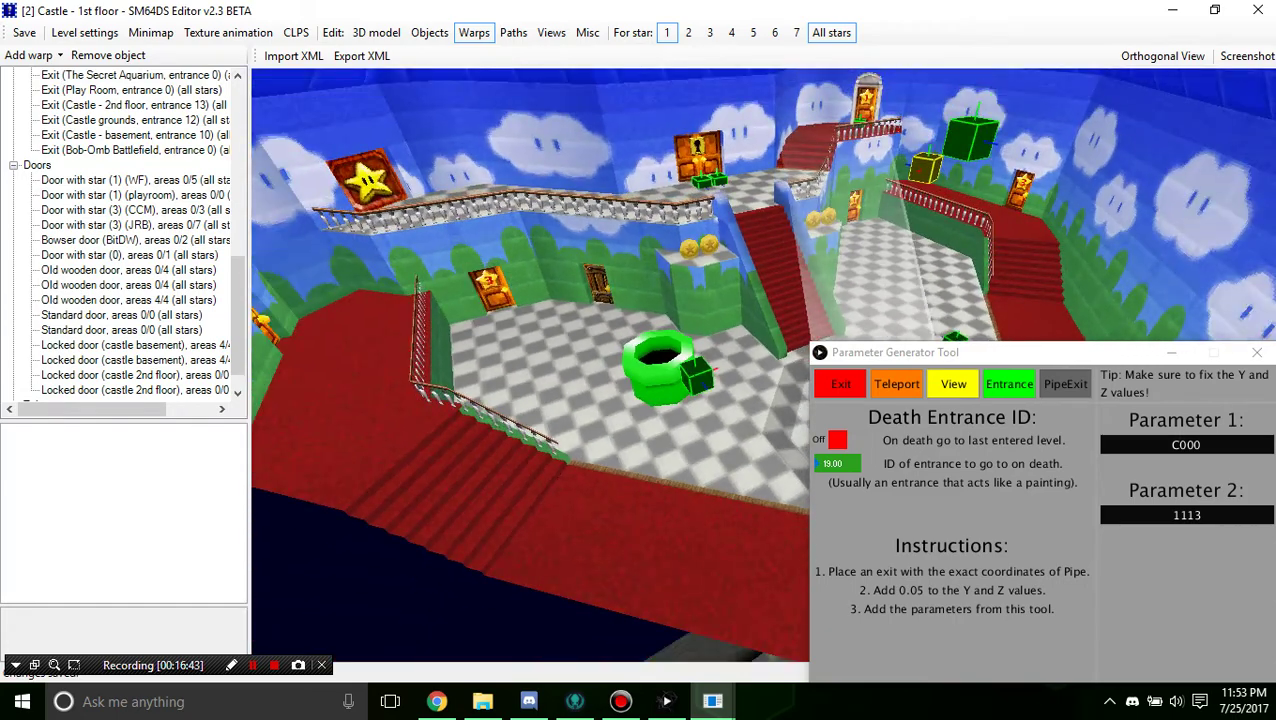
scroll(764, 365, "up", 3)
right_click_drag(560, 380, 540, 460)
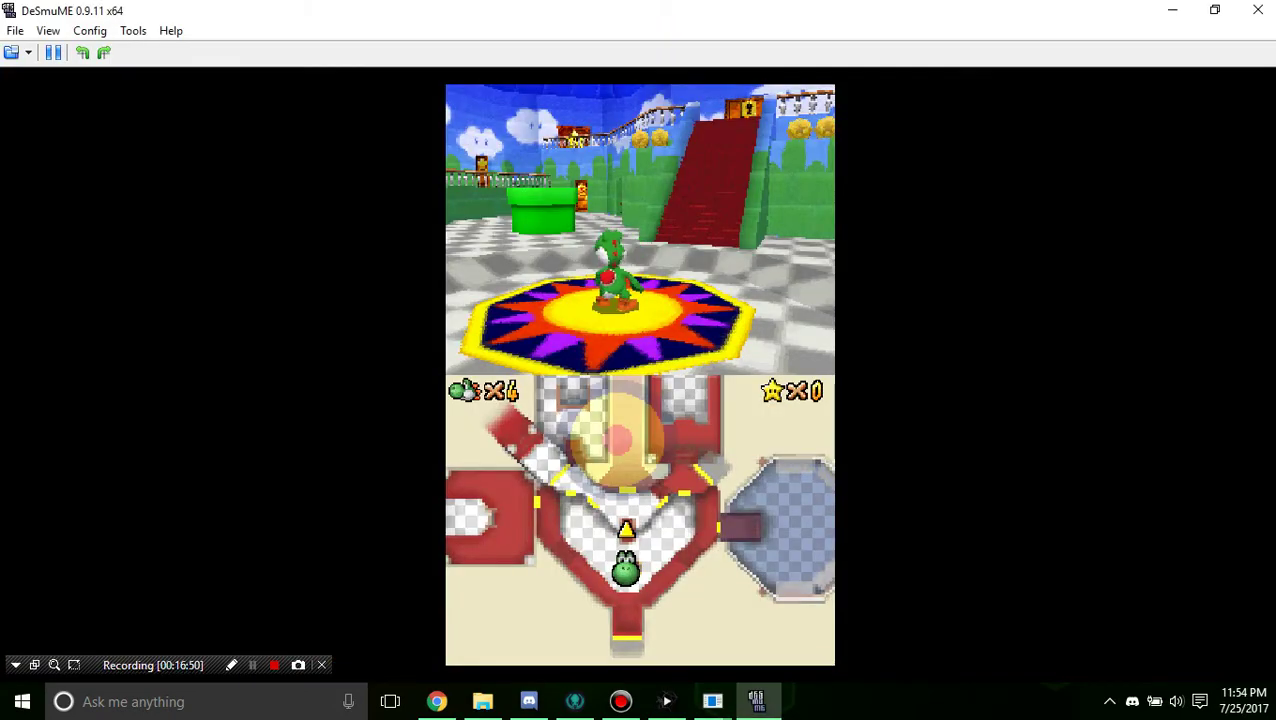
Step: In DeSmuME, move Yoshi across the castle hall to the green Warp Pipe and jump into it to test the exit
key("Up")
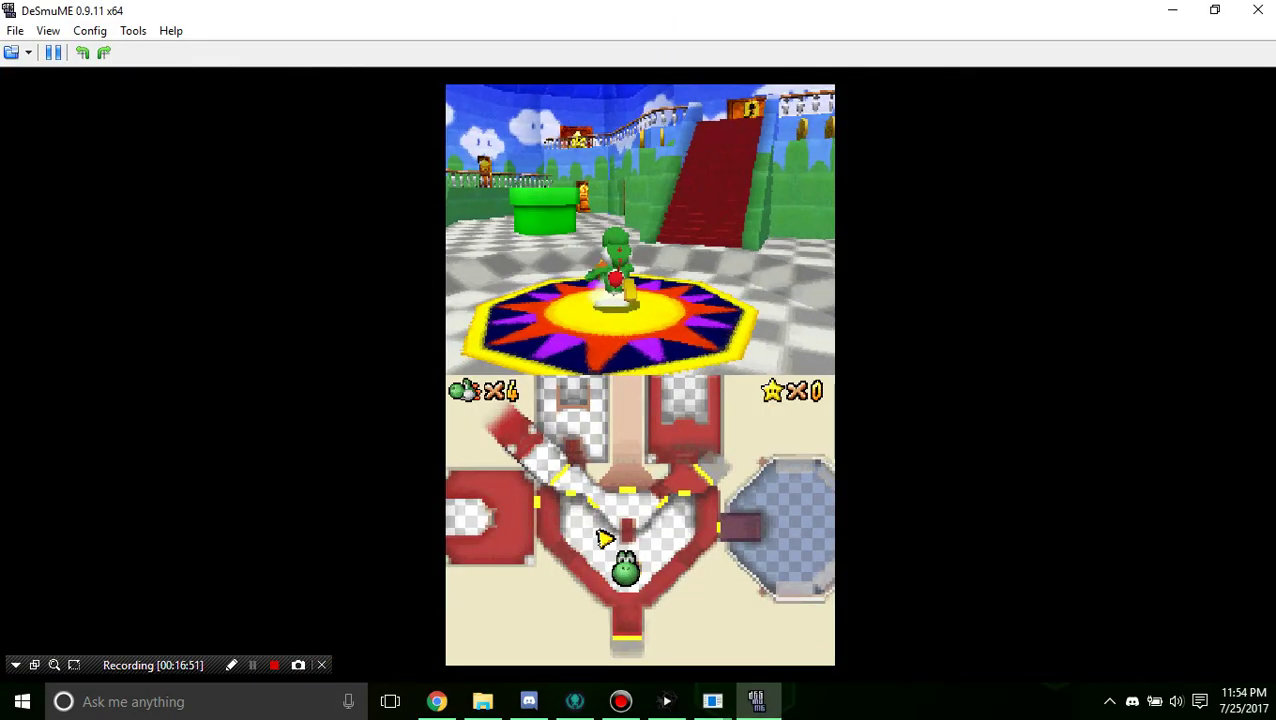
key("Up")
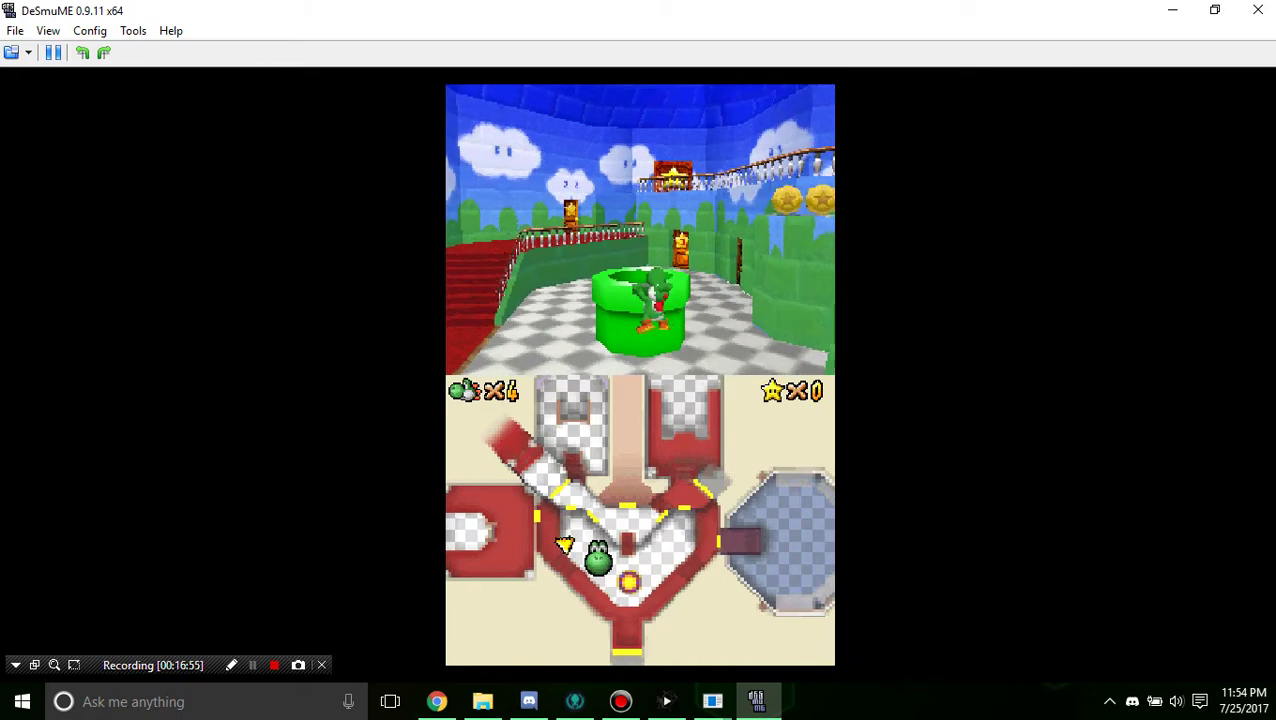
key("Right")
key("Left")
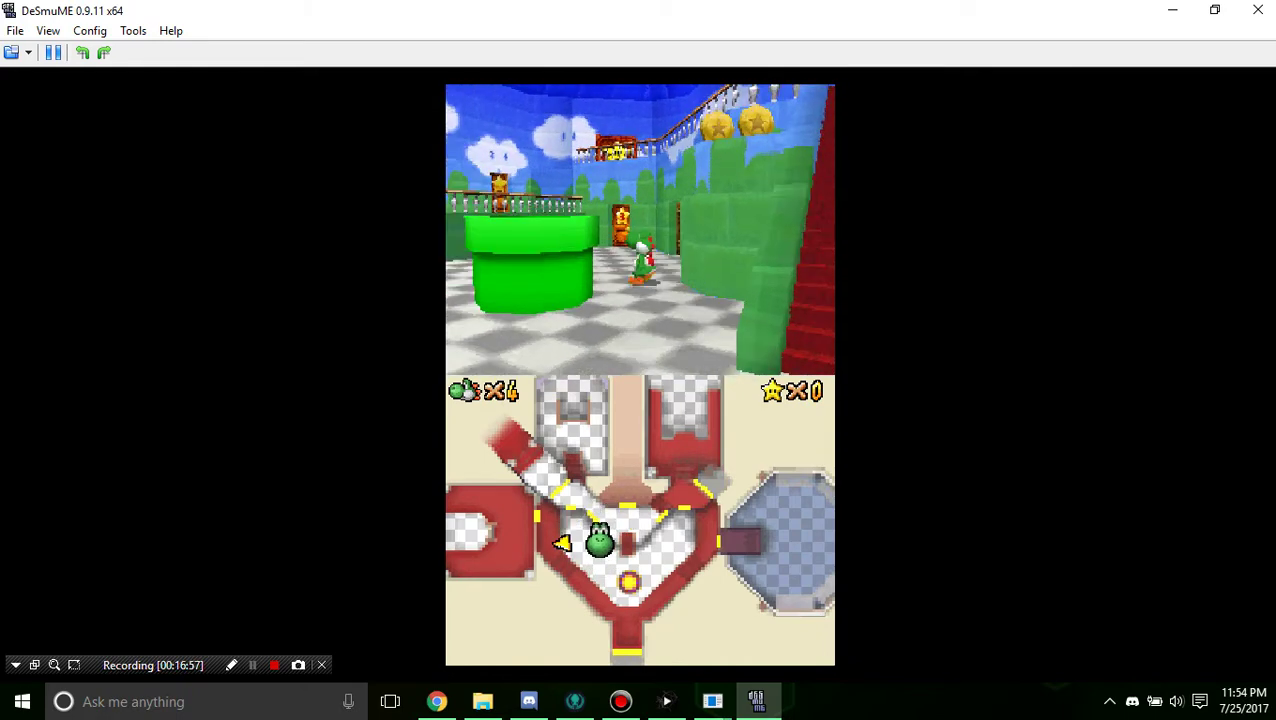
key("Left")
key("Down")
key("Right")
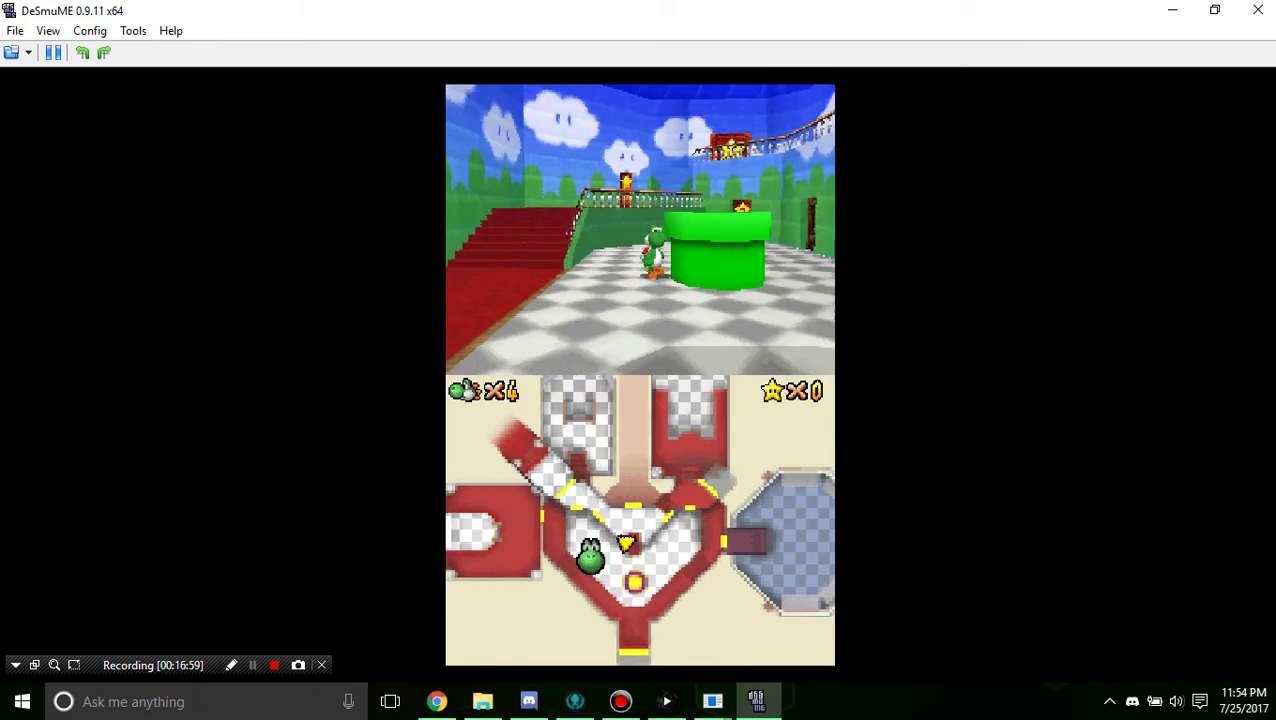
key("Right")
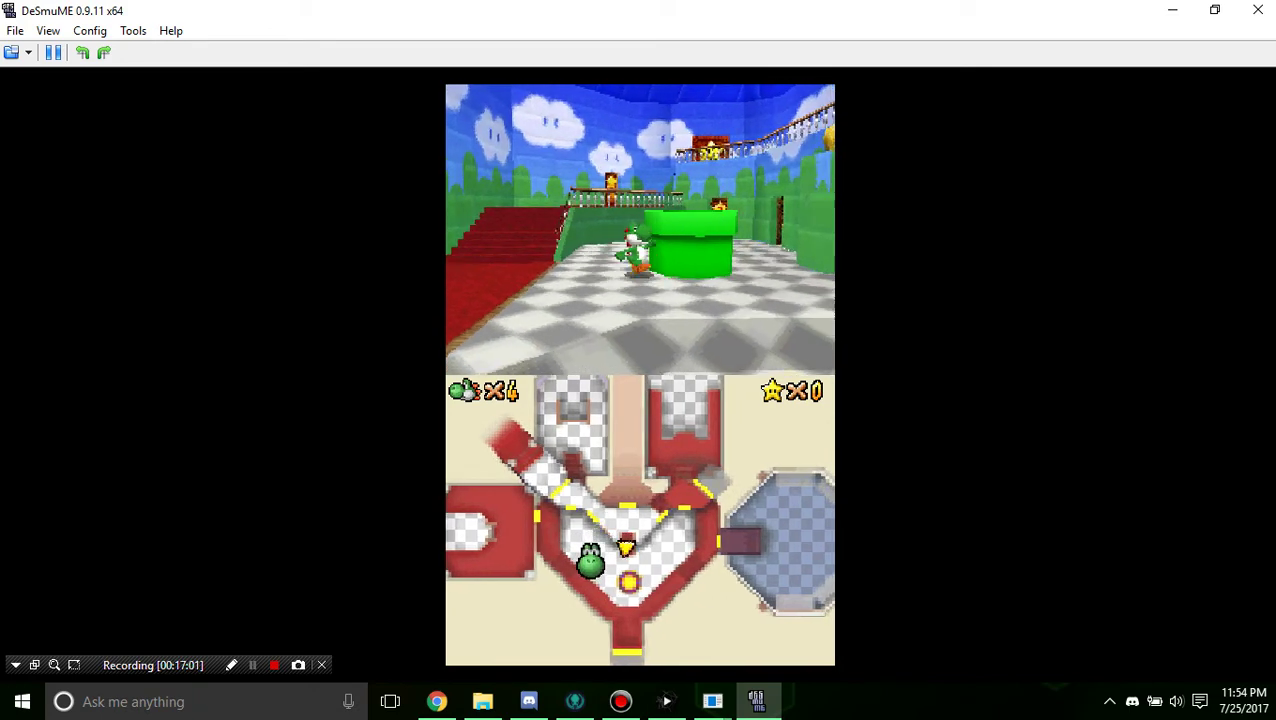
key("Left")
key("Right")
key("z")
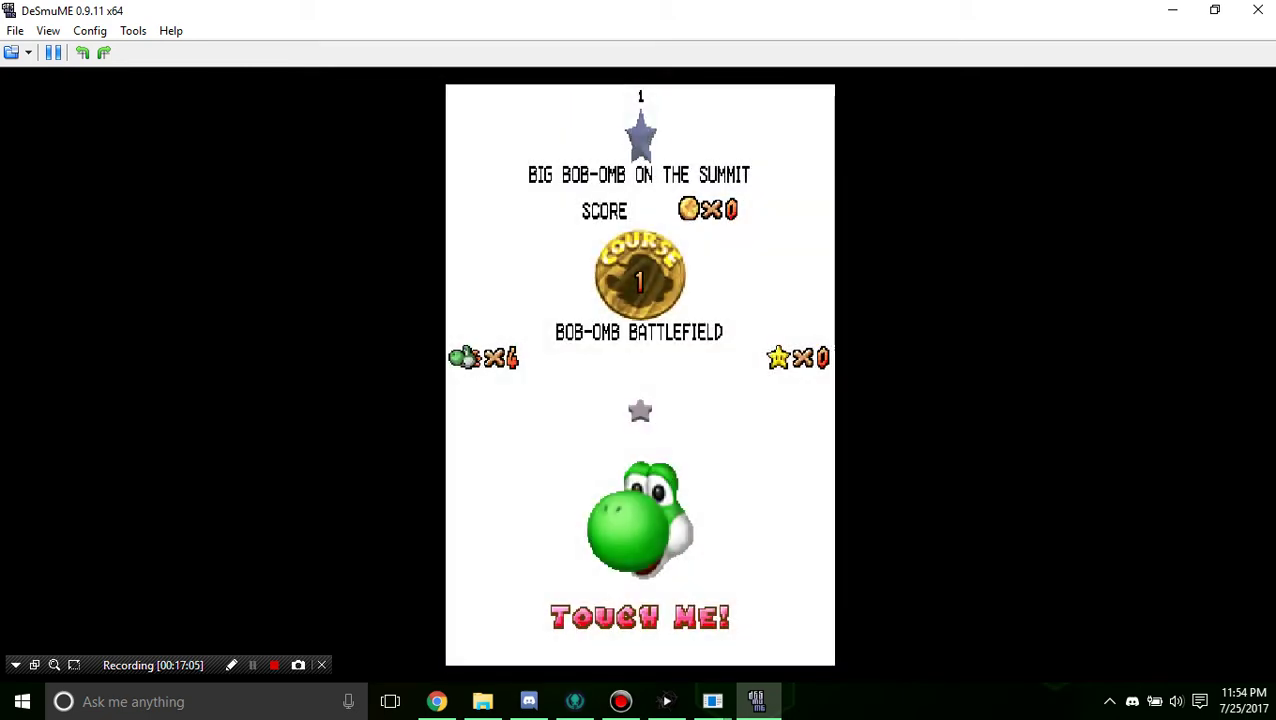
Step: Start the Big Bob-omb on the Summit mission and dismiss the opening message
key("x")
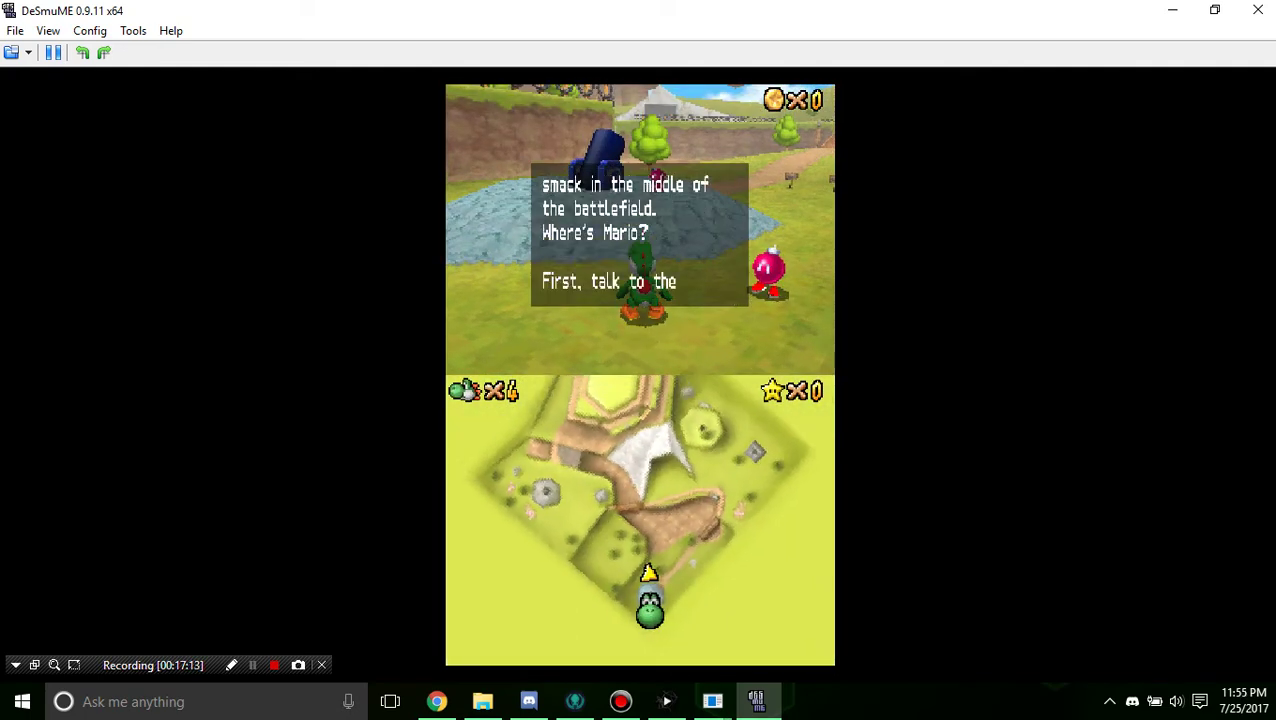
key("x")
key("Up")
key("Right")
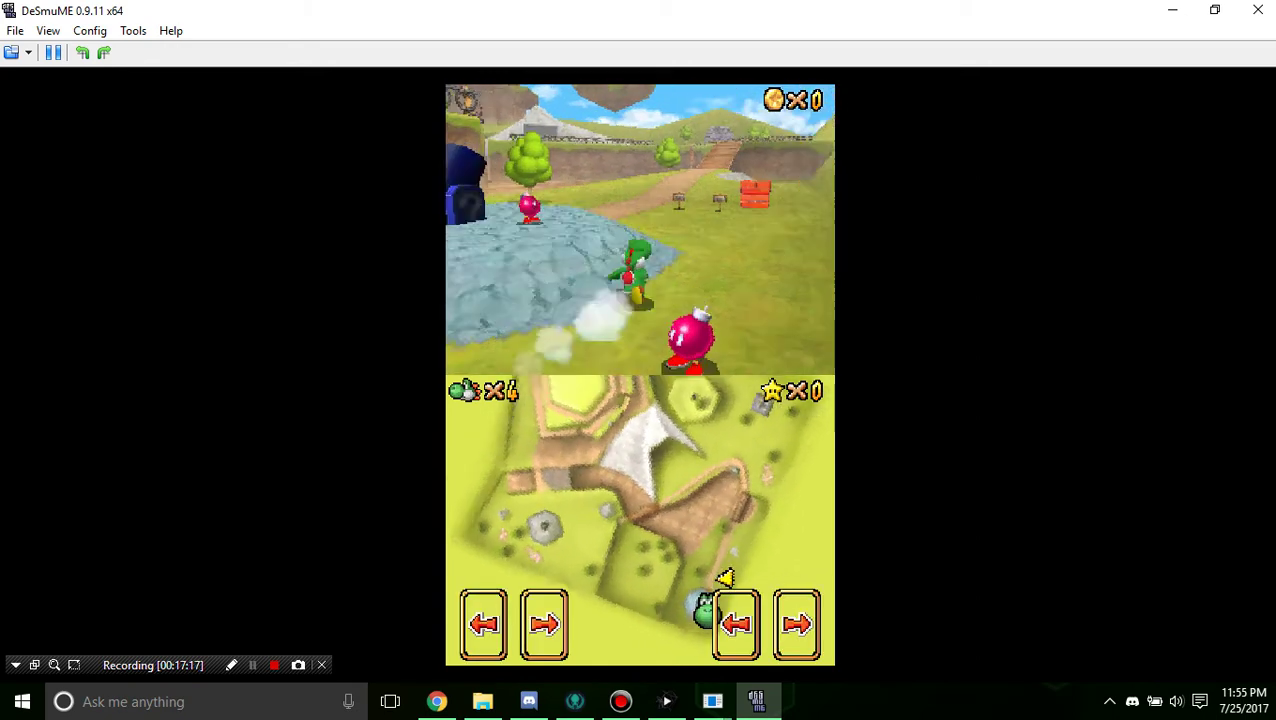
Step: Run Yoshi along the dirt path past the signs and into the Goombas to take damage
key("Up")
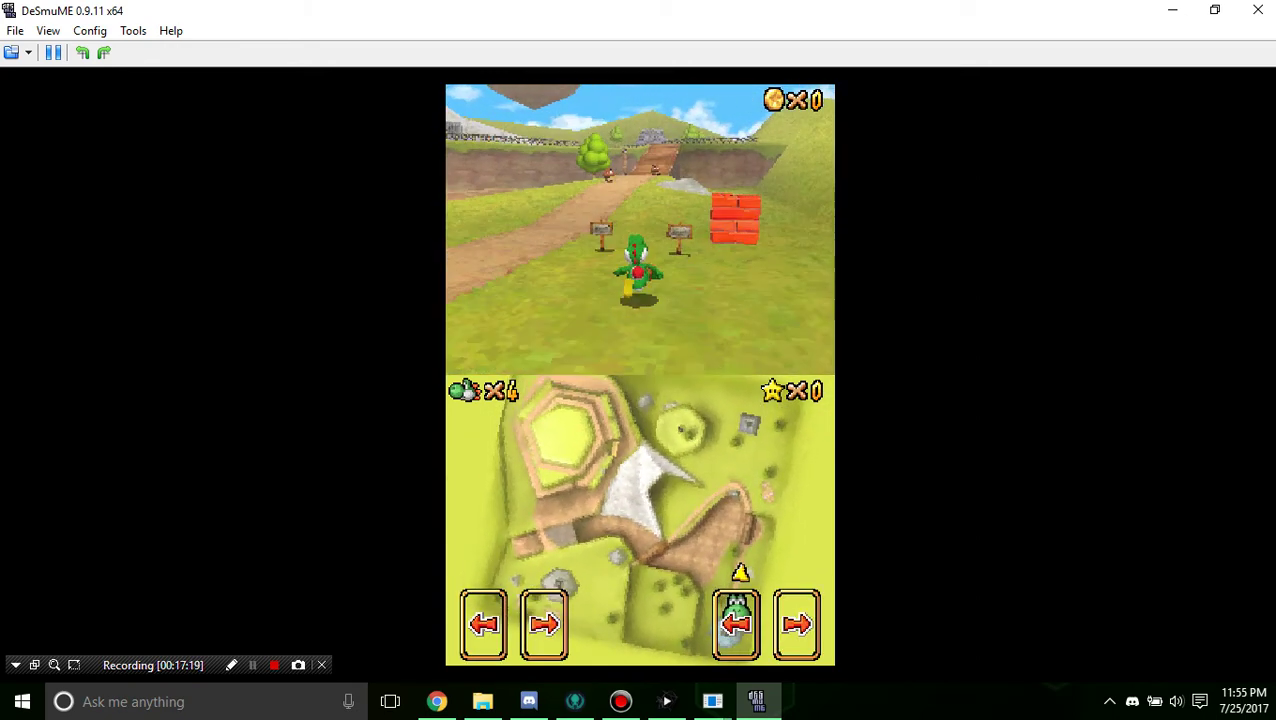
key("Up")
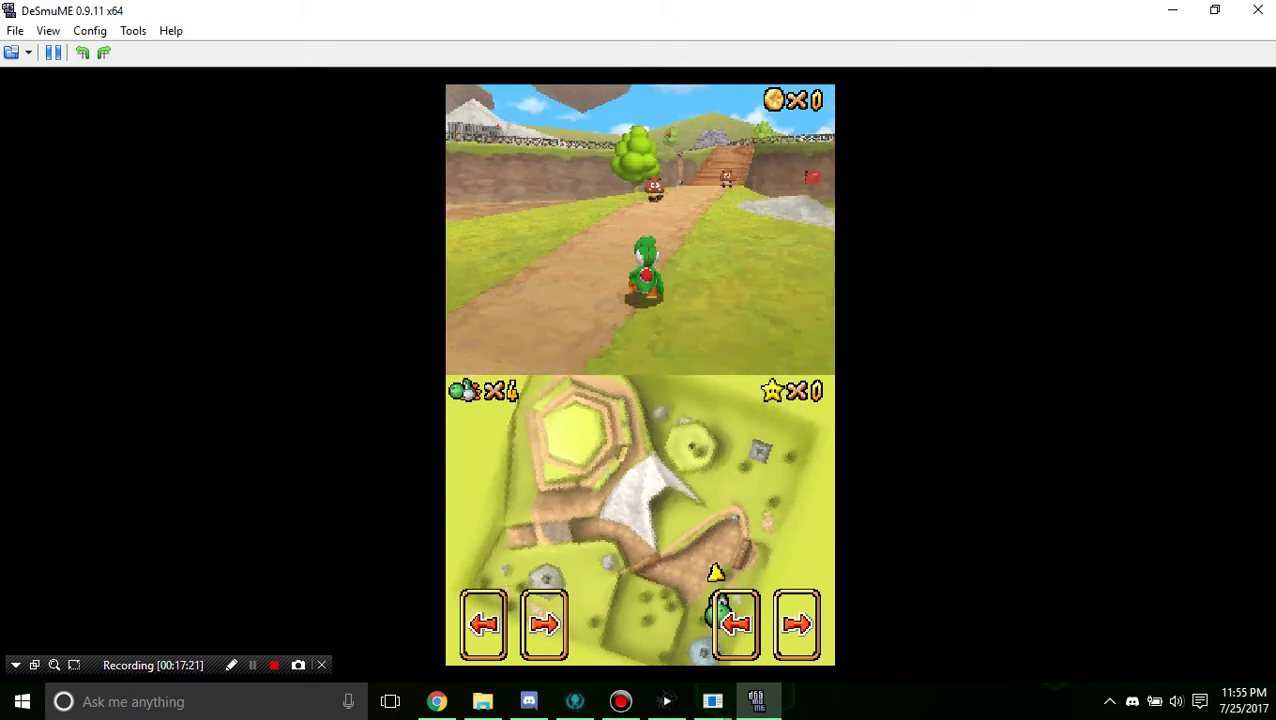
key("Up")
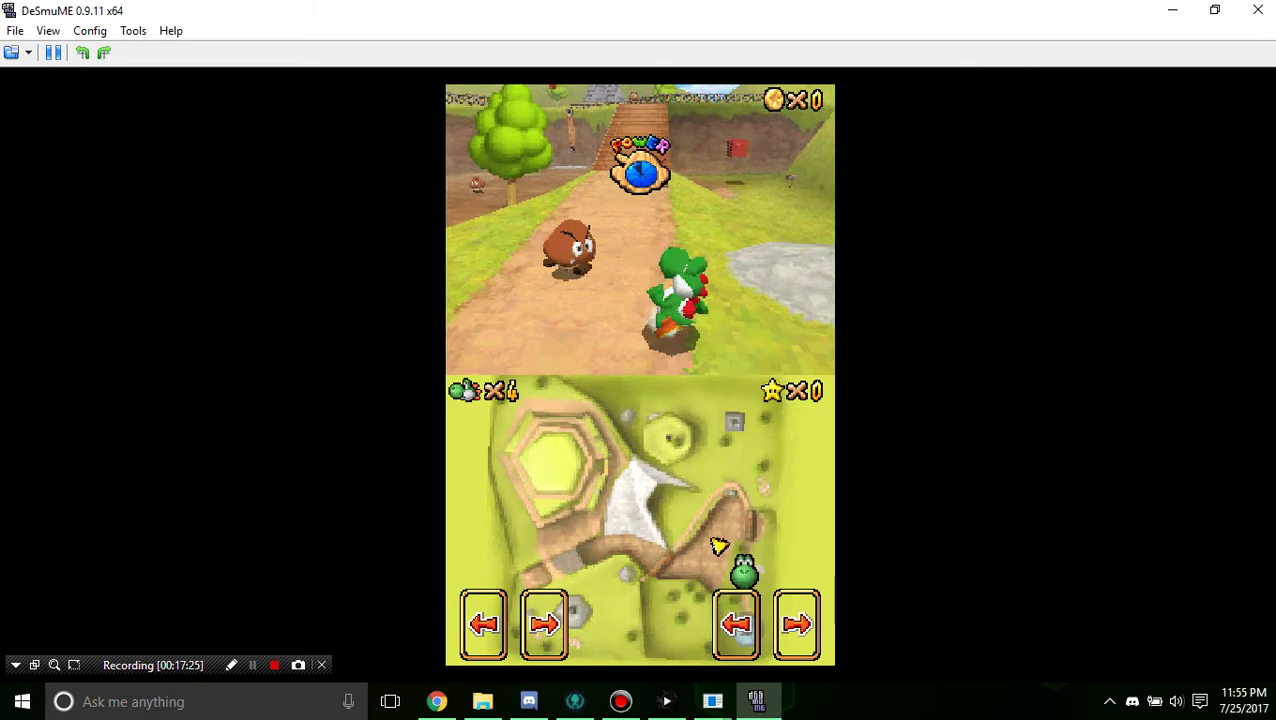
key("Up")
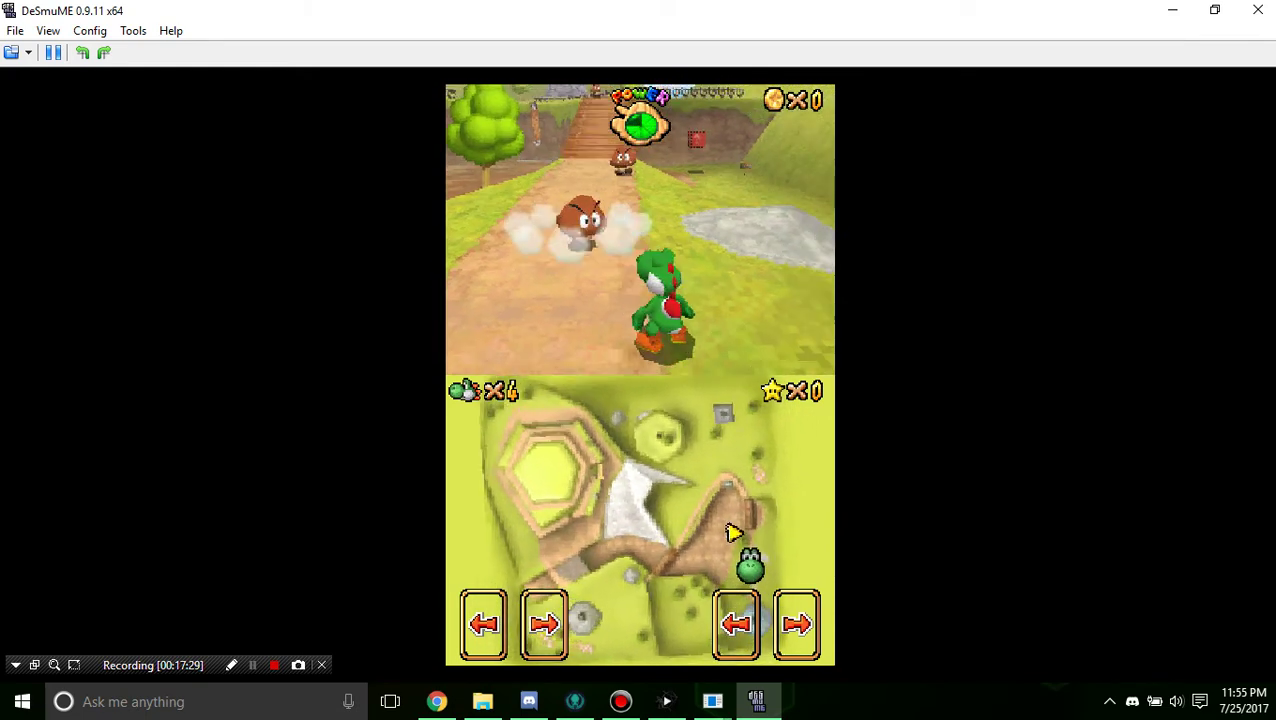
Step: Take Yoshi over the wooden bridge and around the arrow sign to the Chain Chomp's field
key("Up")
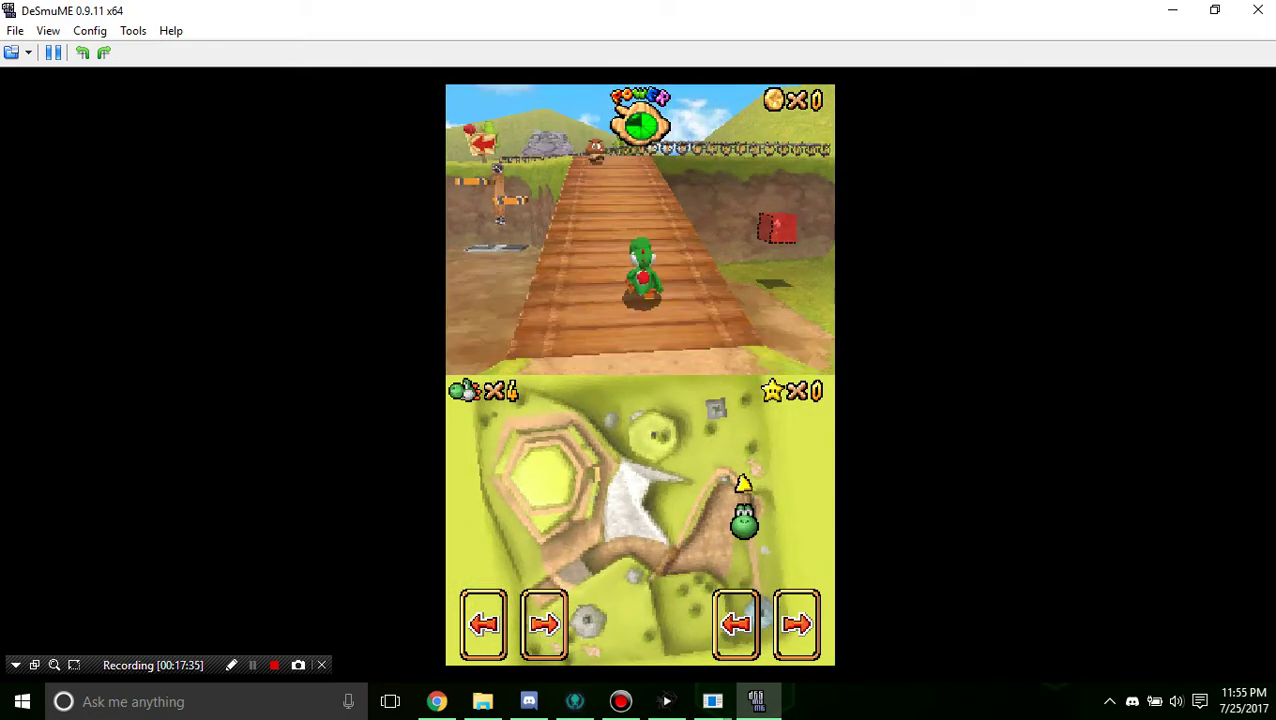
key("Up")
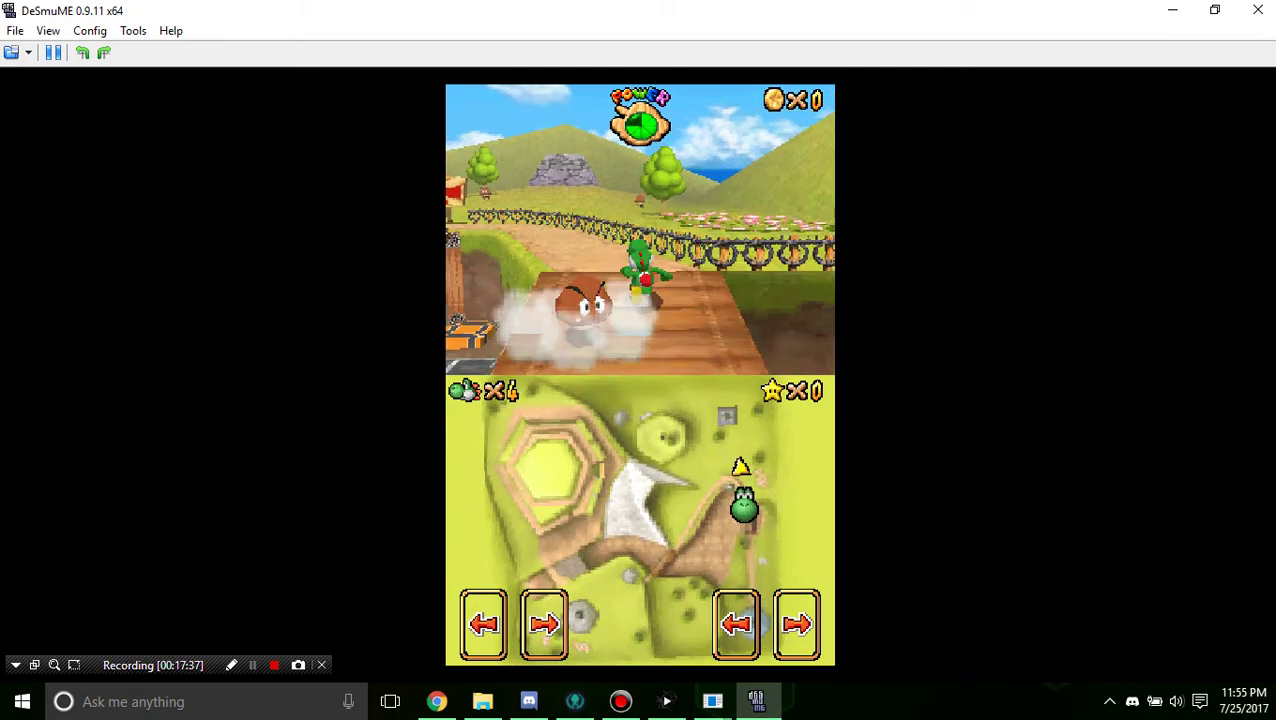
key("Up")
key("Left")
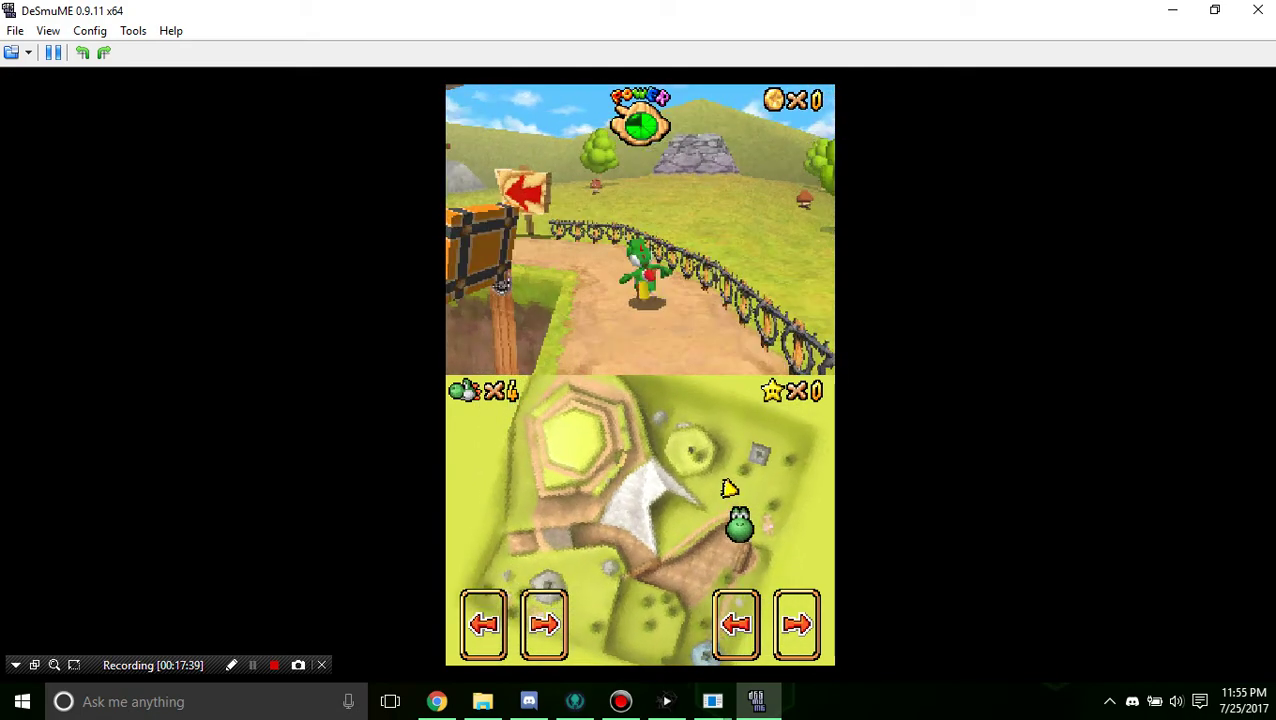
key("Left")
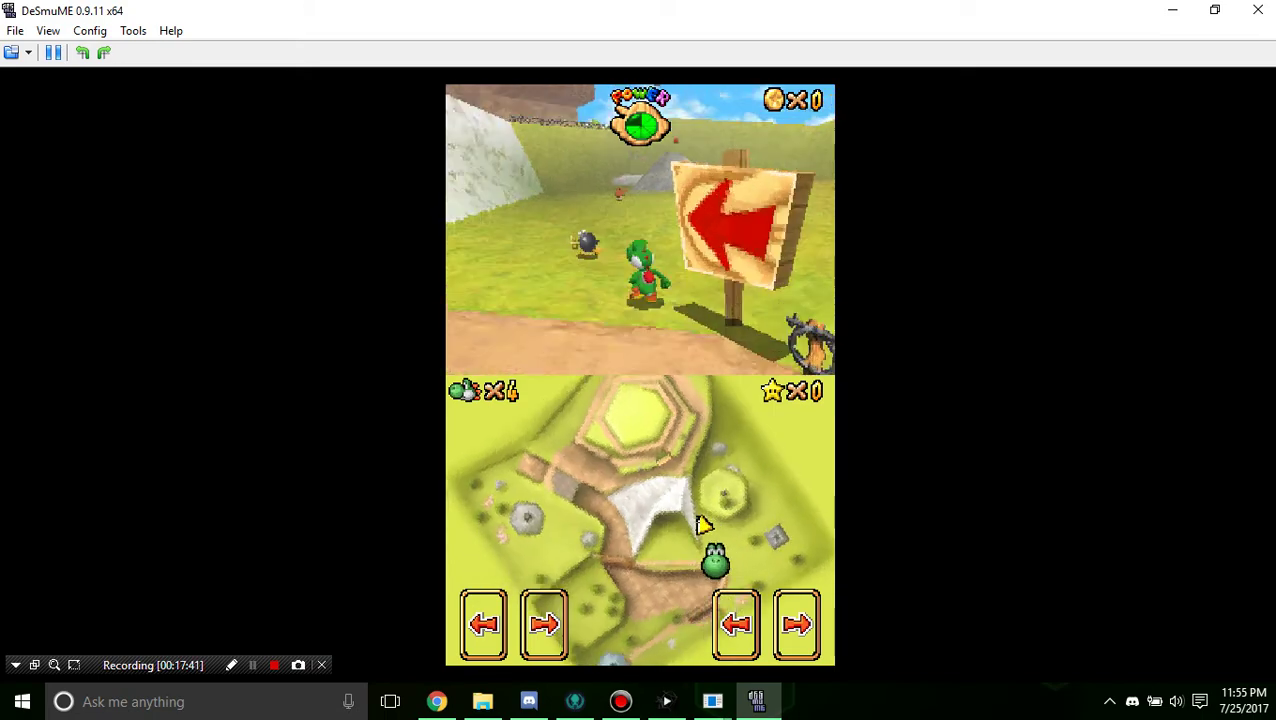
key("Up")
key("Left")
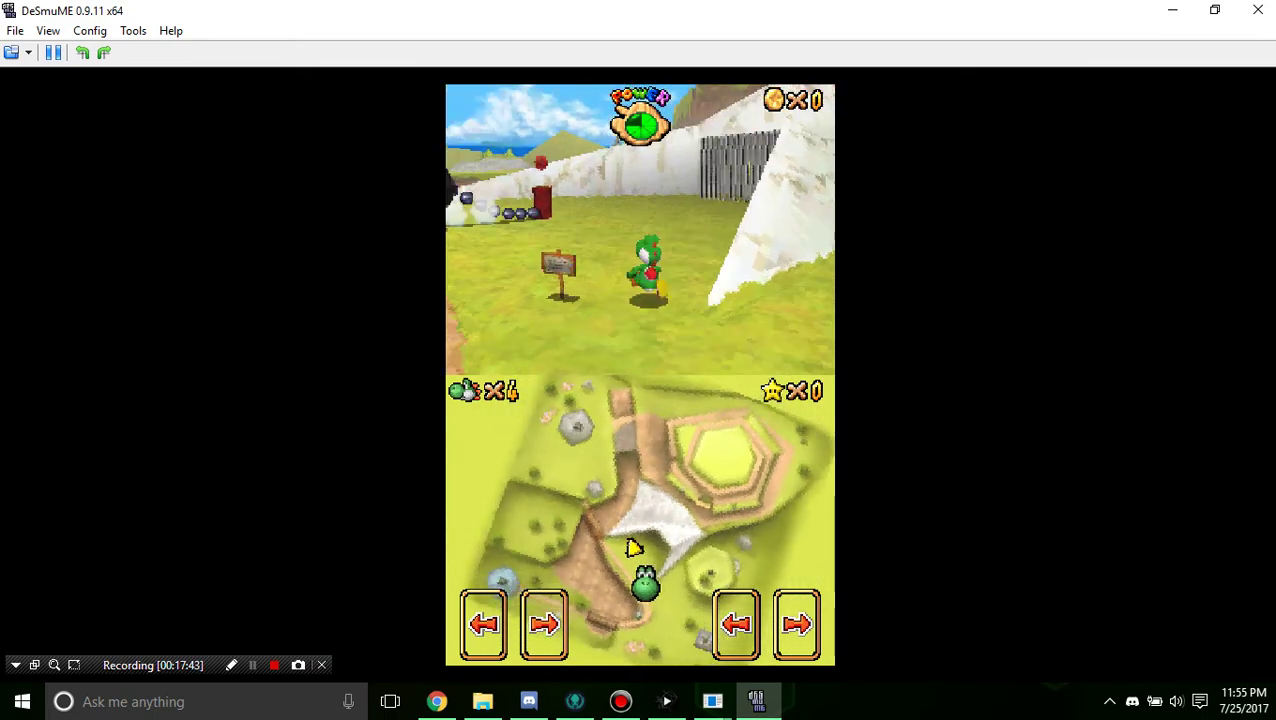
Step: Run Yoshi into the Chain Chomp to lose all his power and test the death entrance back to the castle
key("Left")
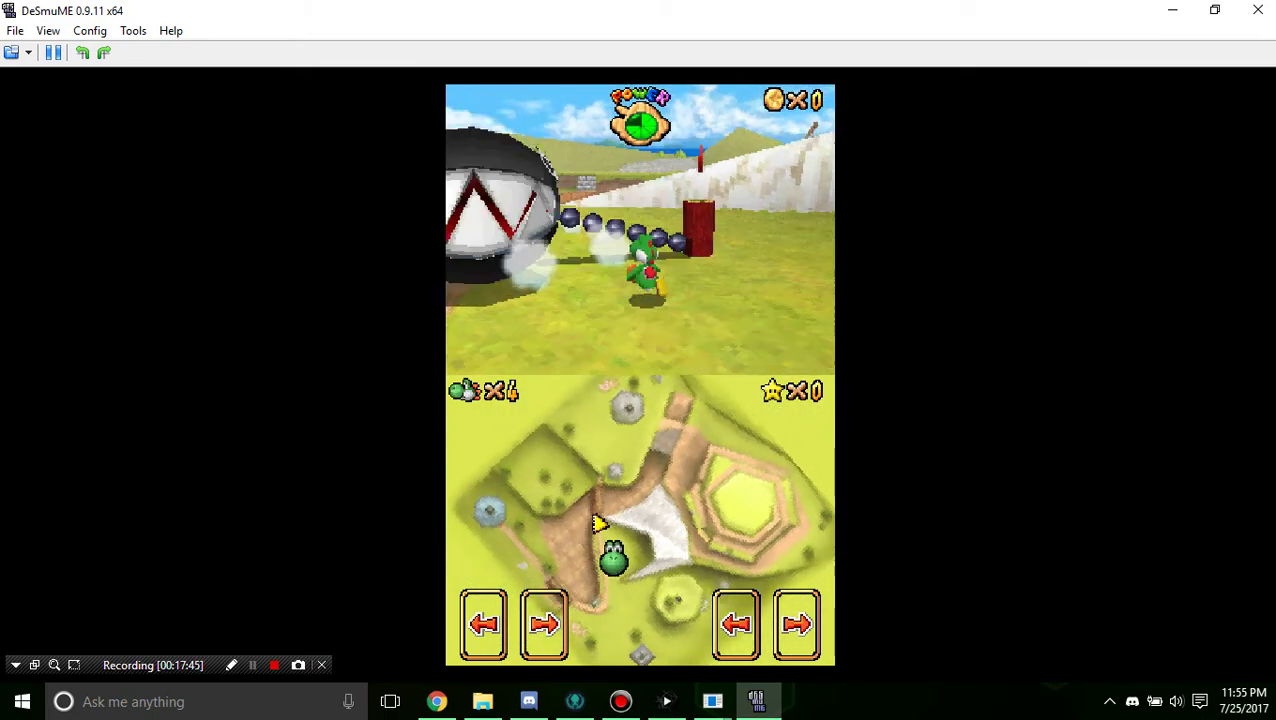
key("Down")
key("Right")
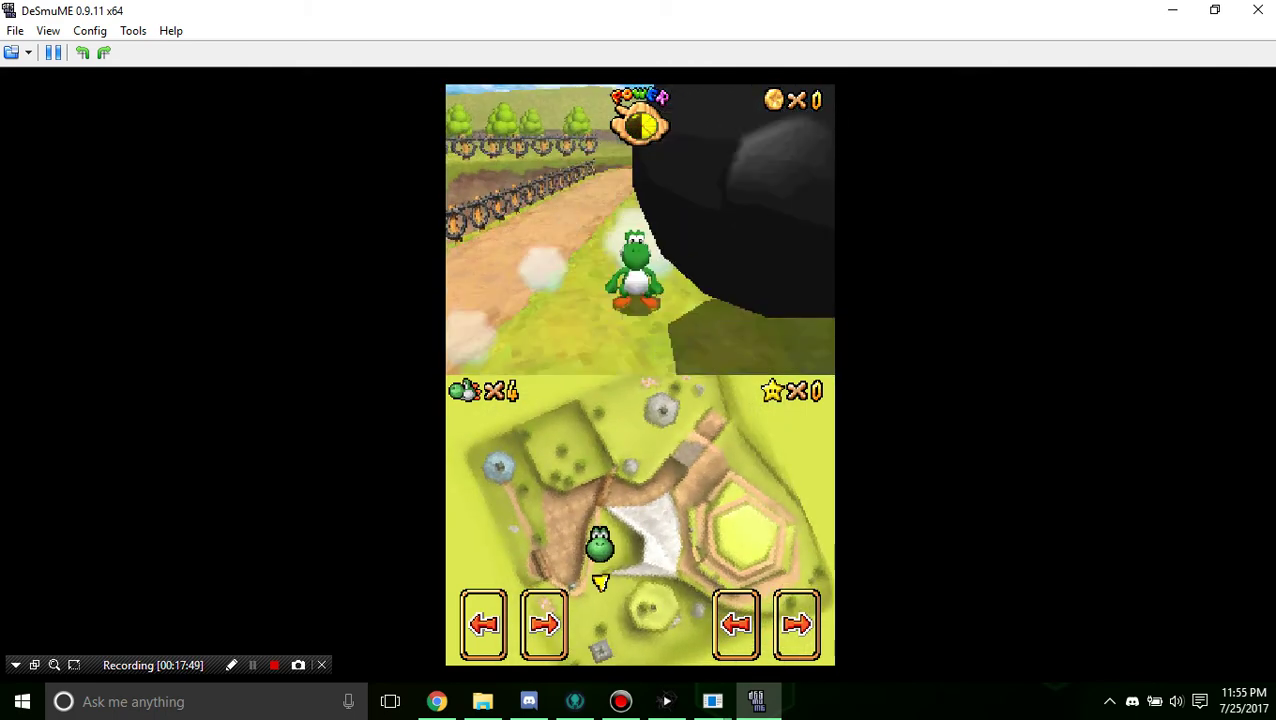
key("Right")
key("Up")
key("Left")
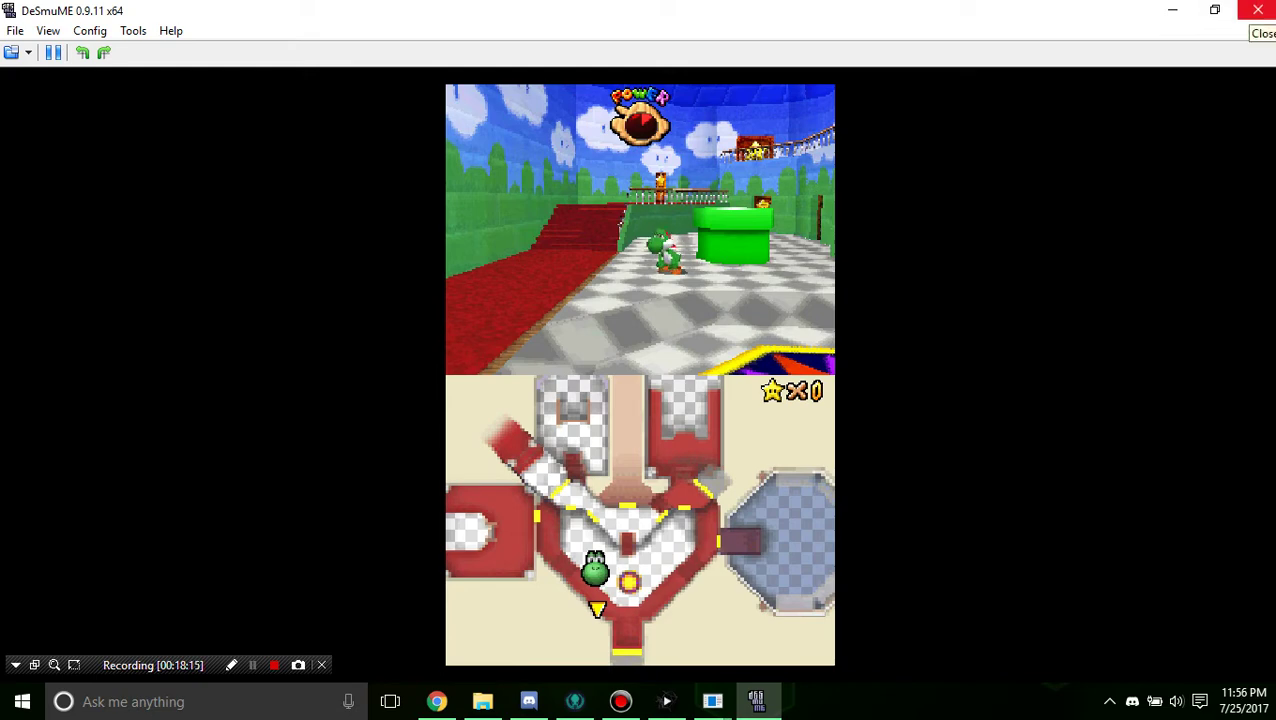
Step: Close DeSmuME and bring the Parameter Generator Tool up over the level editor's view of the Warp Pipe
left_click(1257, 10)
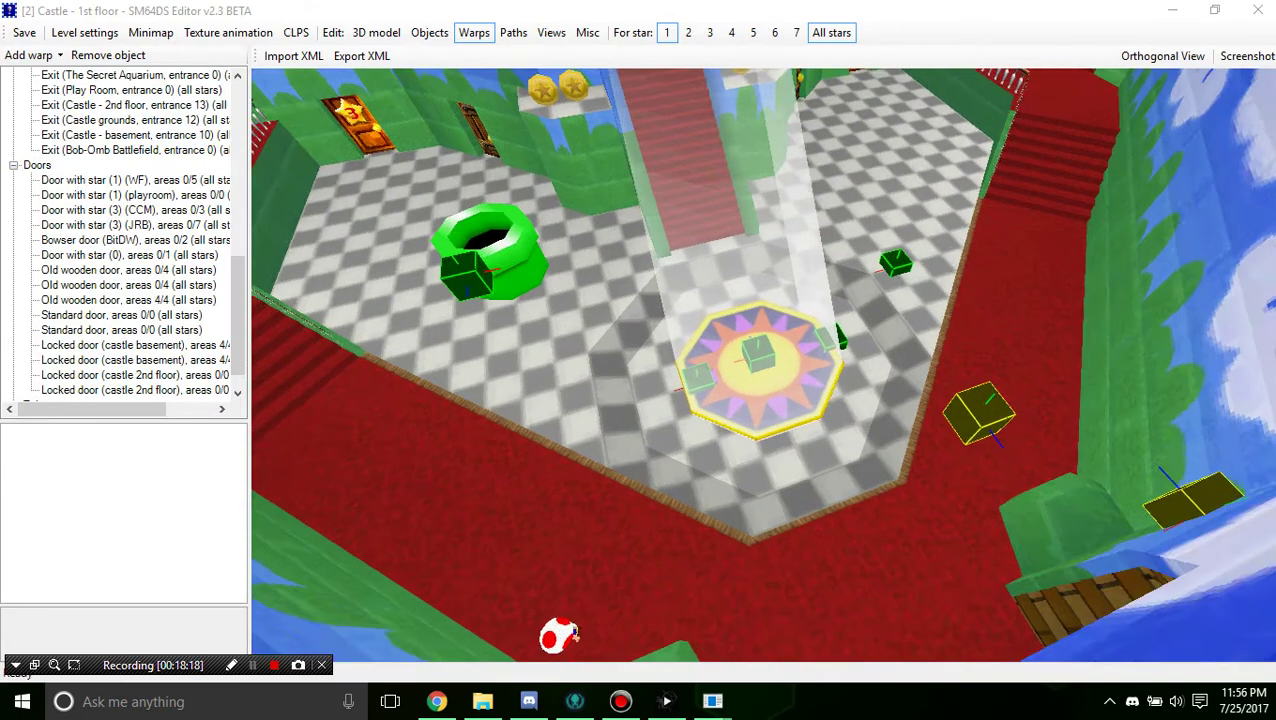
left_click_drag(560, 310, 828, 410)
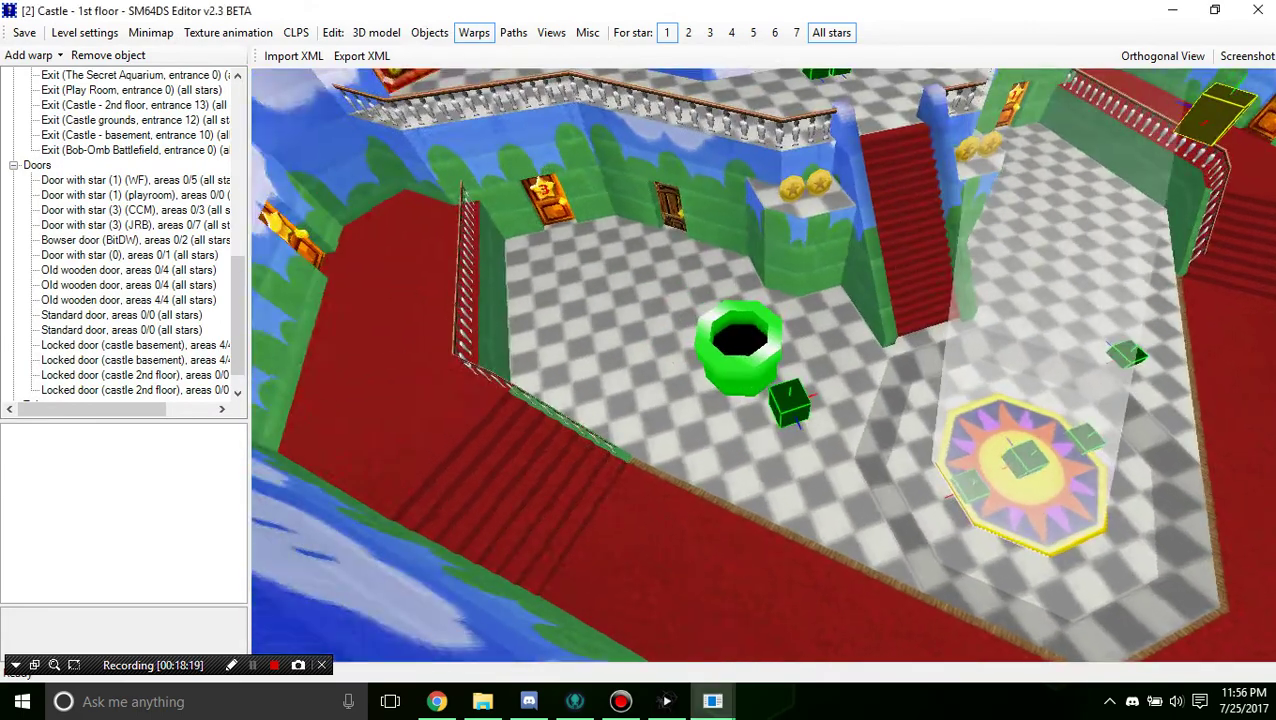
scroll(828, 410, "up", 3)
right_click_drag(720, 390, 830, 425)
left_click(667, 701)
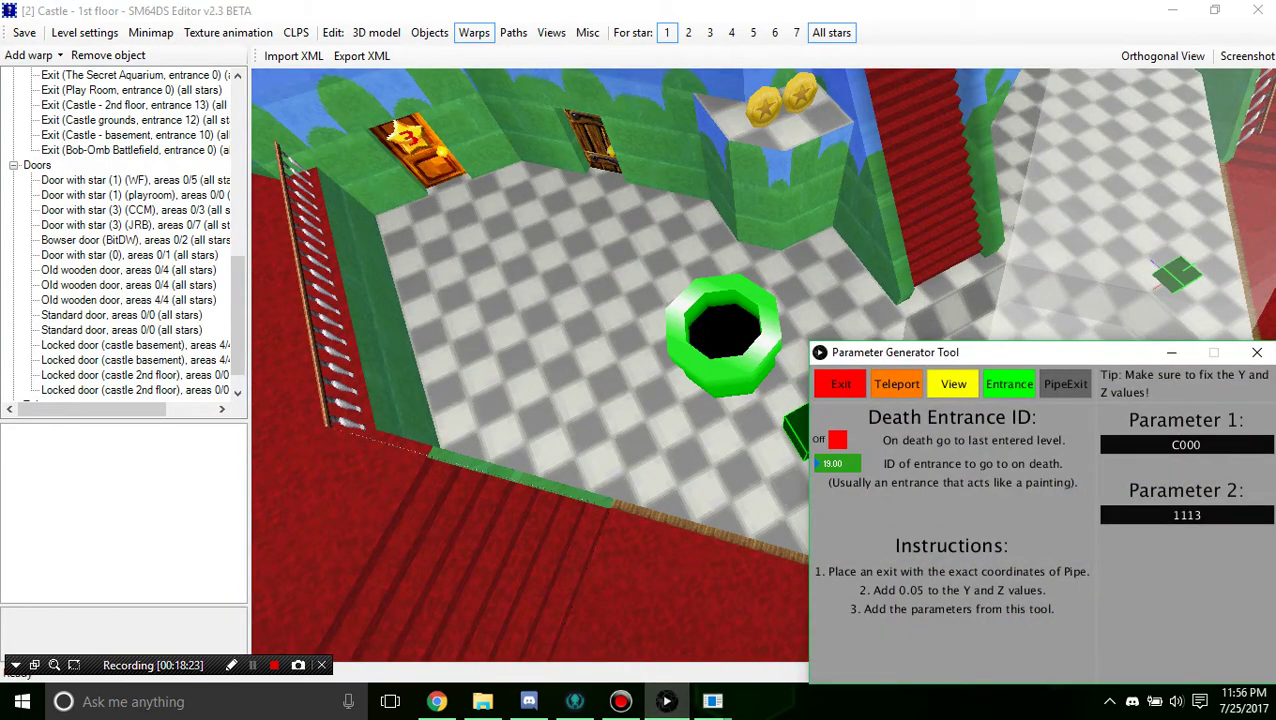
left_click(252, 665)
left_click(252, 665)
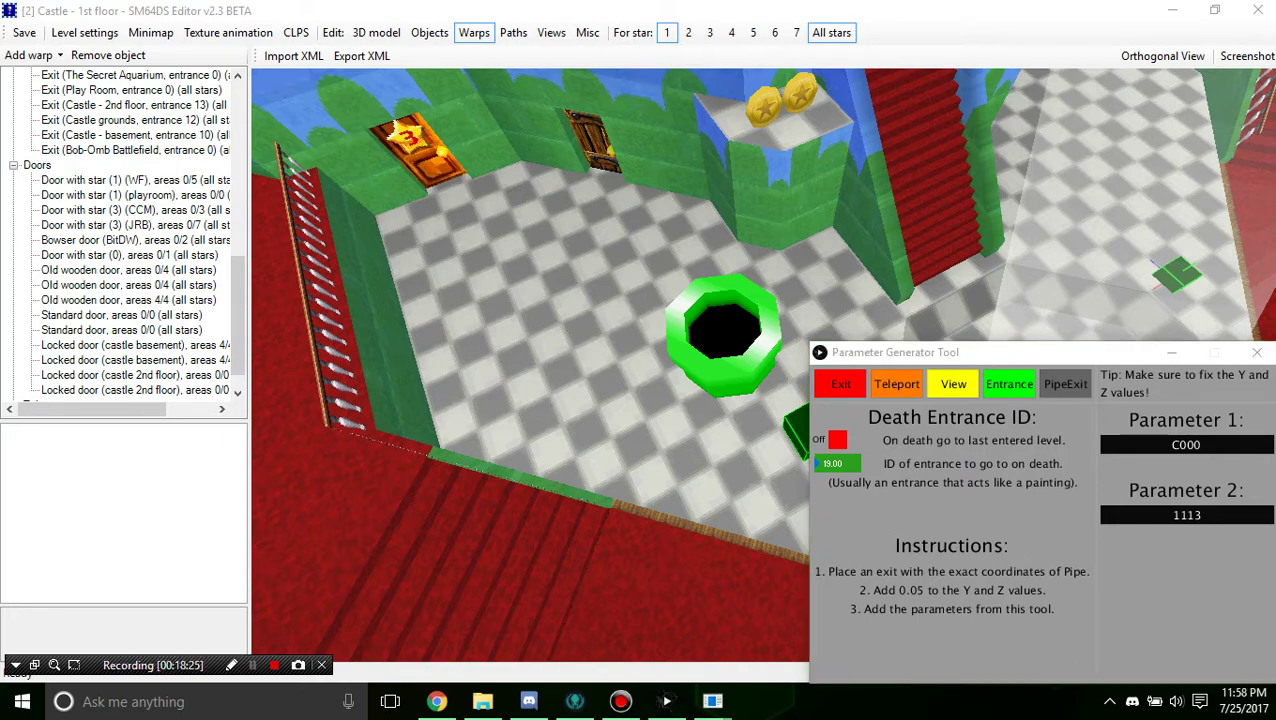
left_click(620, 400)
right_click_drag(620, 400, 580, 520)
left_click_drag(785, 360, 650, 296)
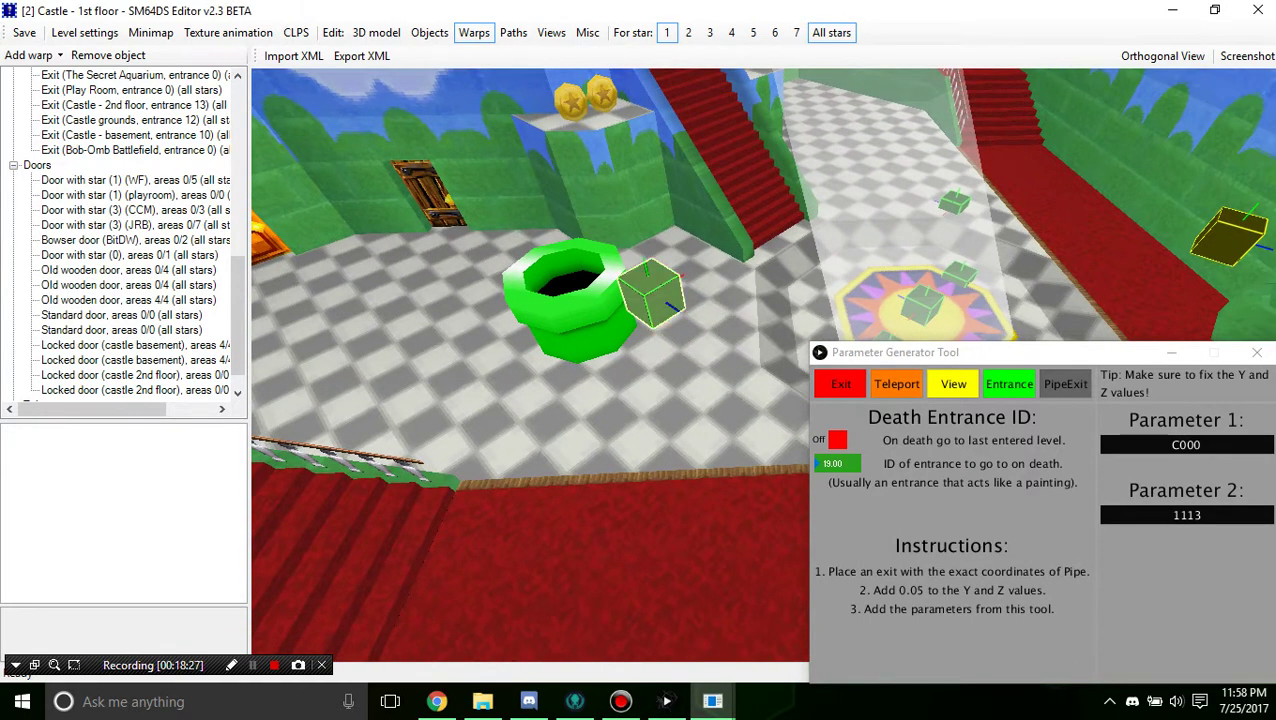
Step: Generate entrance parameters with the mode 11 - Like coming out of level painting, lets you save
left_click(1009, 384)
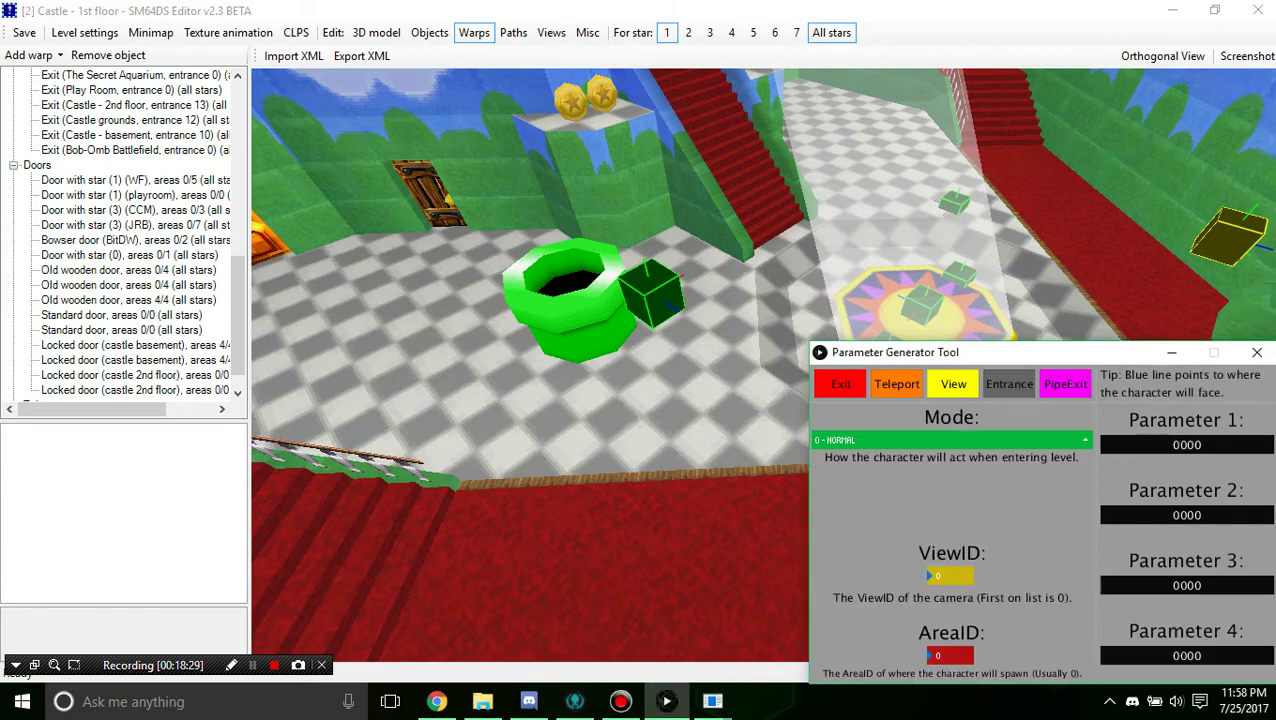
left_click(950, 440)
scroll(950, 478, "down", 1)
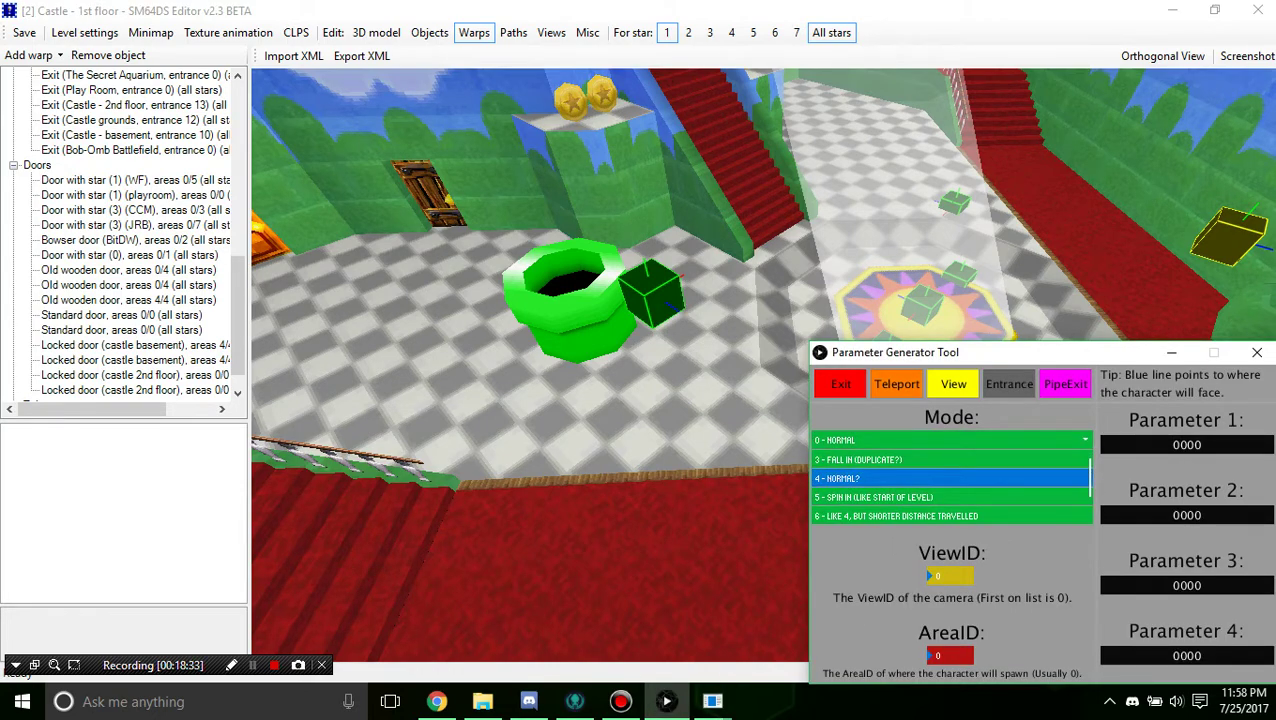
scroll(950, 490, "down", 2)
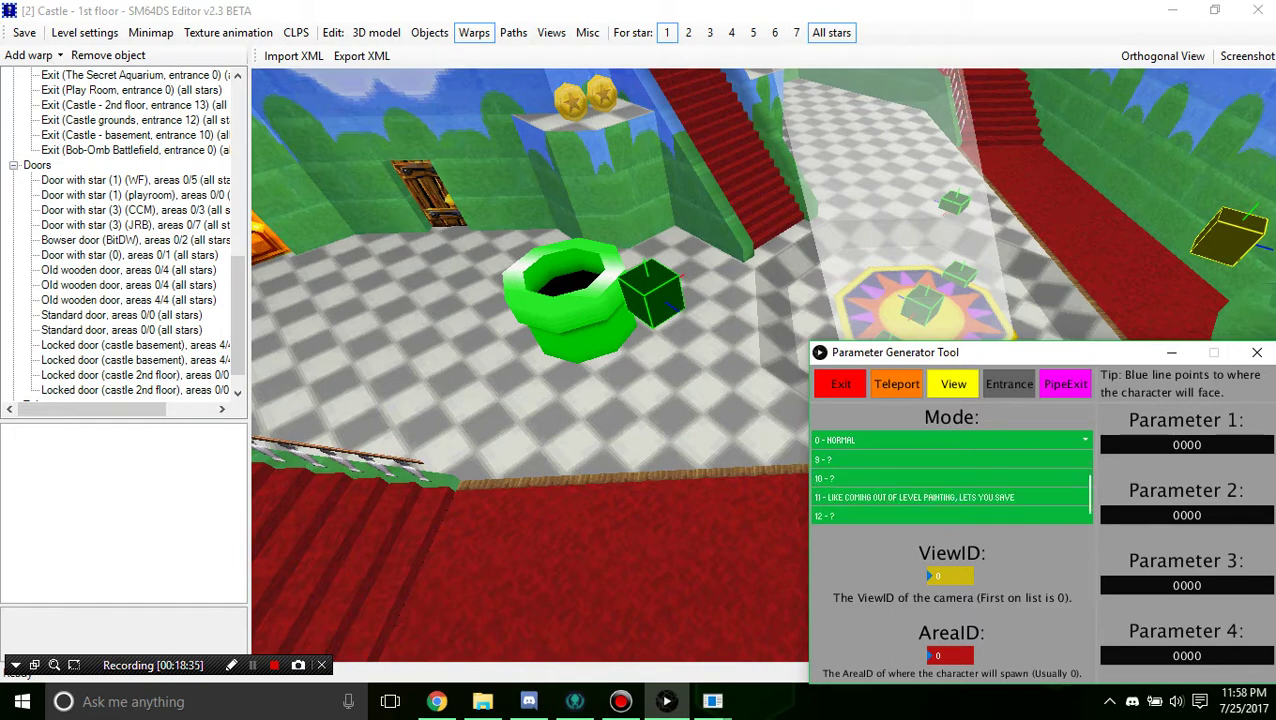
left_click(950, 497)
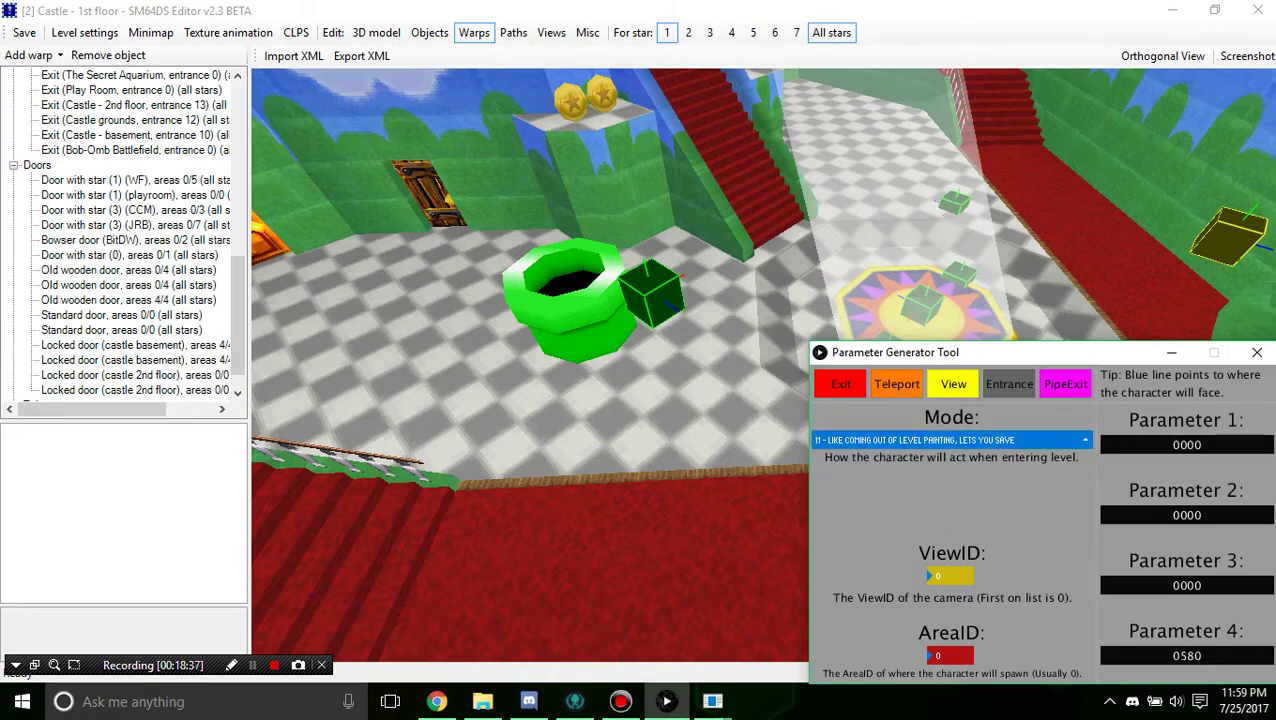
Step: Select the entrance beside the Warp Pipe and review the generator's available entrance modes
left_click(650, 292)
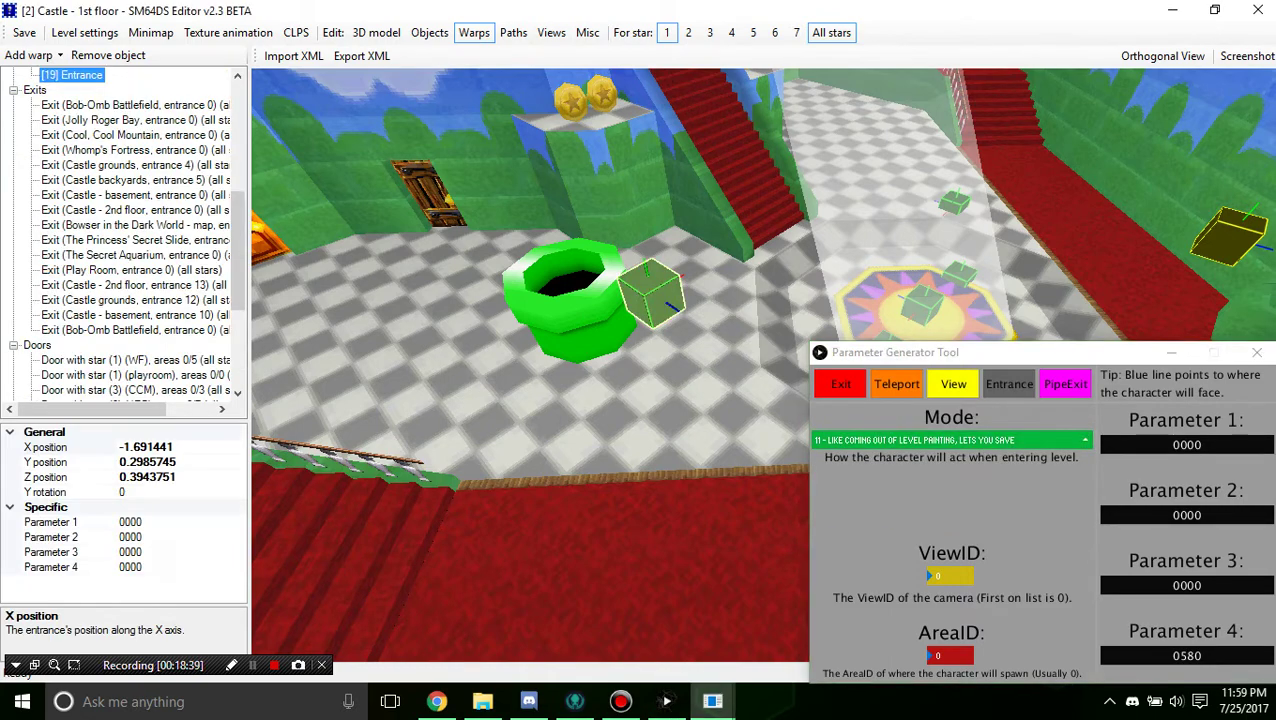
left_click(666, 701)
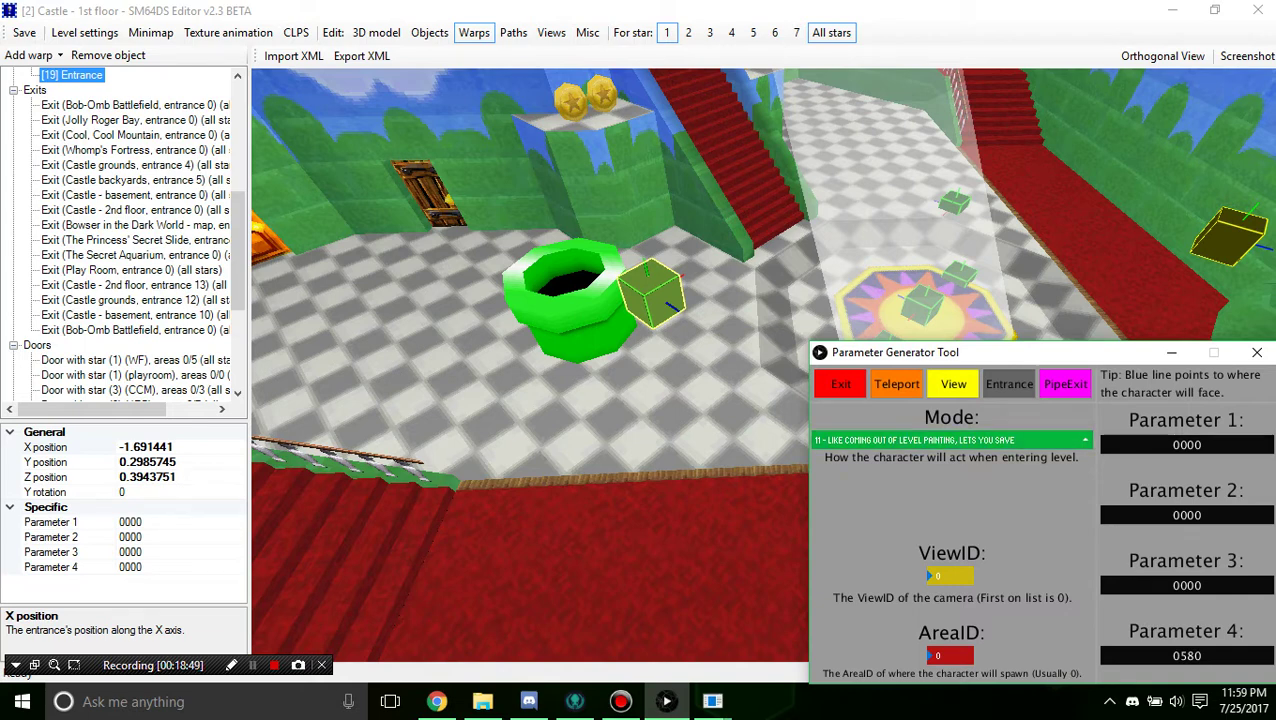
left_click(950, 440)
scroll(950, 497, "down", 3)
scroll(950, 487, "up", 4)
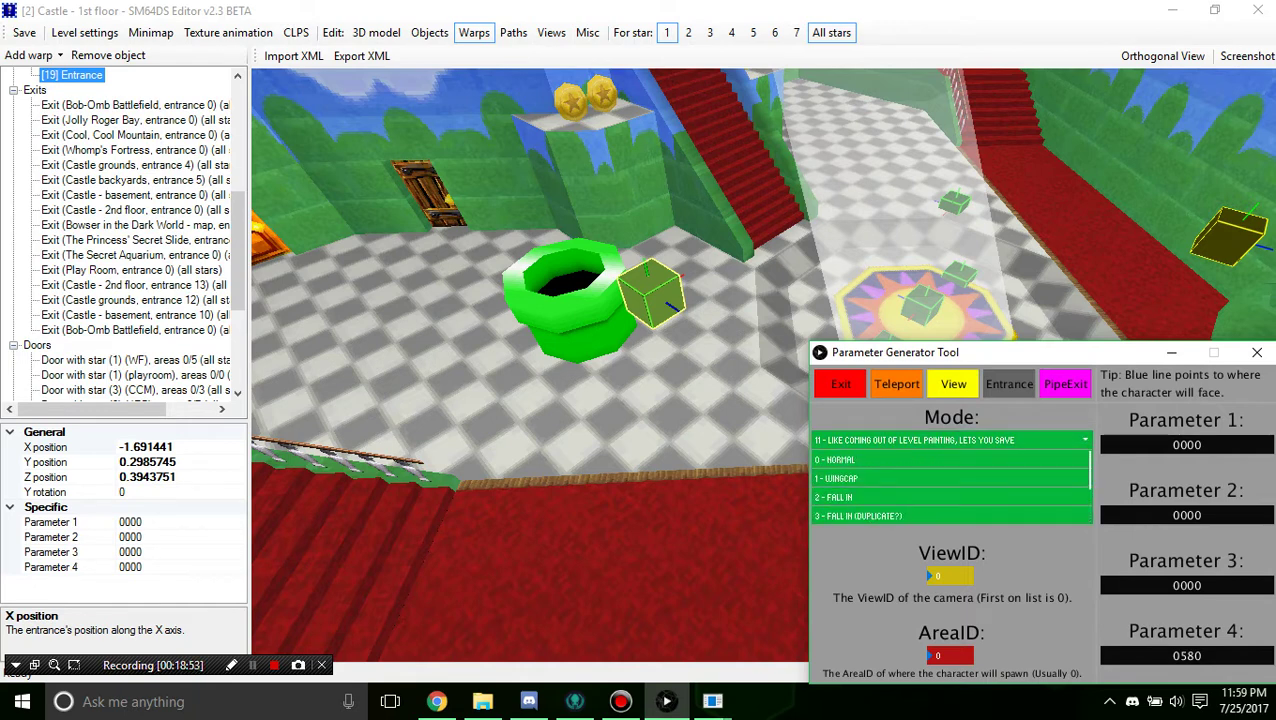
left_click(1080, 440)
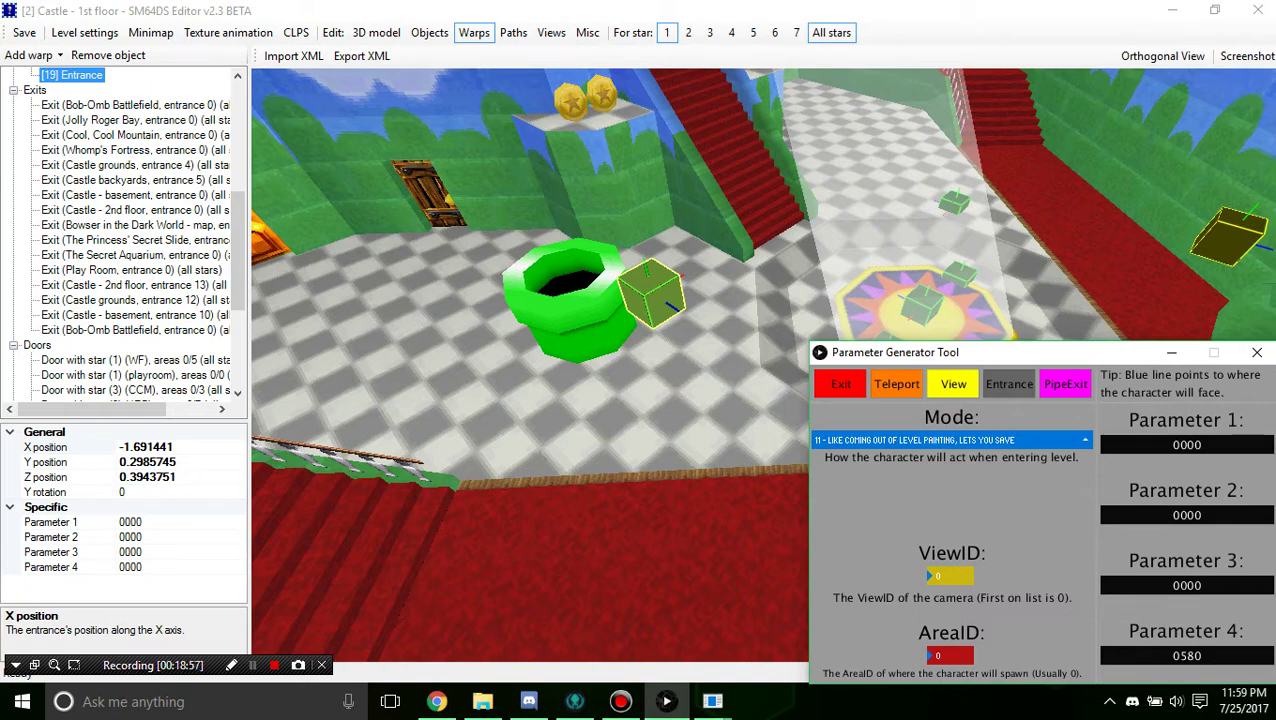
Step: Add a new view to the castle's first floor on the checkered floor near the Warp Pipe
right_click_drag(590, 400, 780, 418)
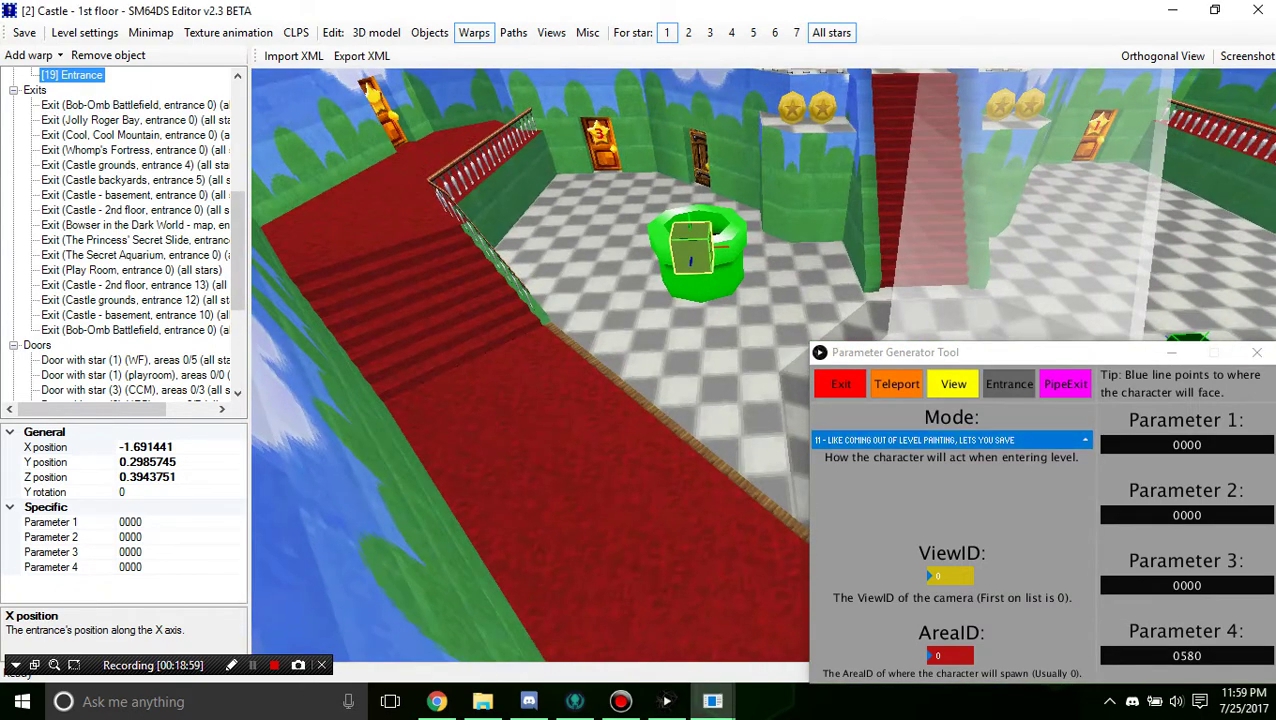
left_click(950, 576)
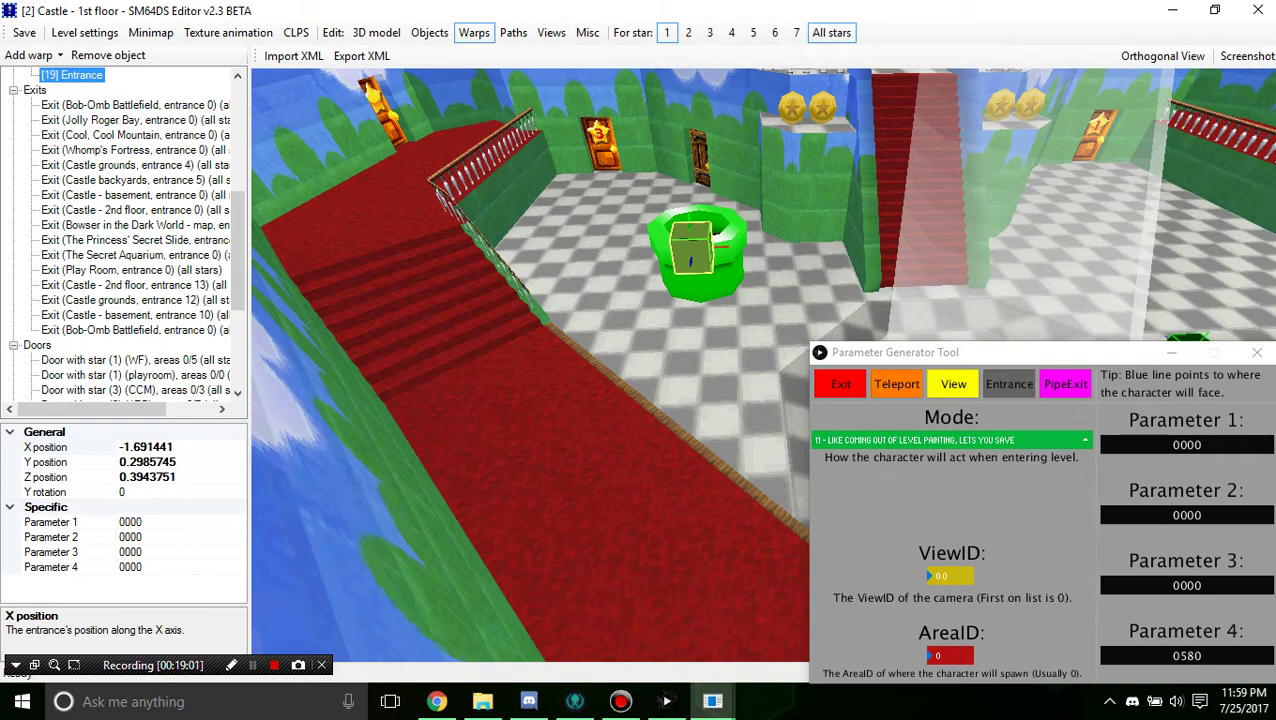
left_click(600, 430)
scroll(600, 430, "down", 3)
right_click_drag(600, 430, 545, 495)
scroll(630, 465, "up", 4)
scroll(545, 495, "down", 2)
left_click(551, 33)
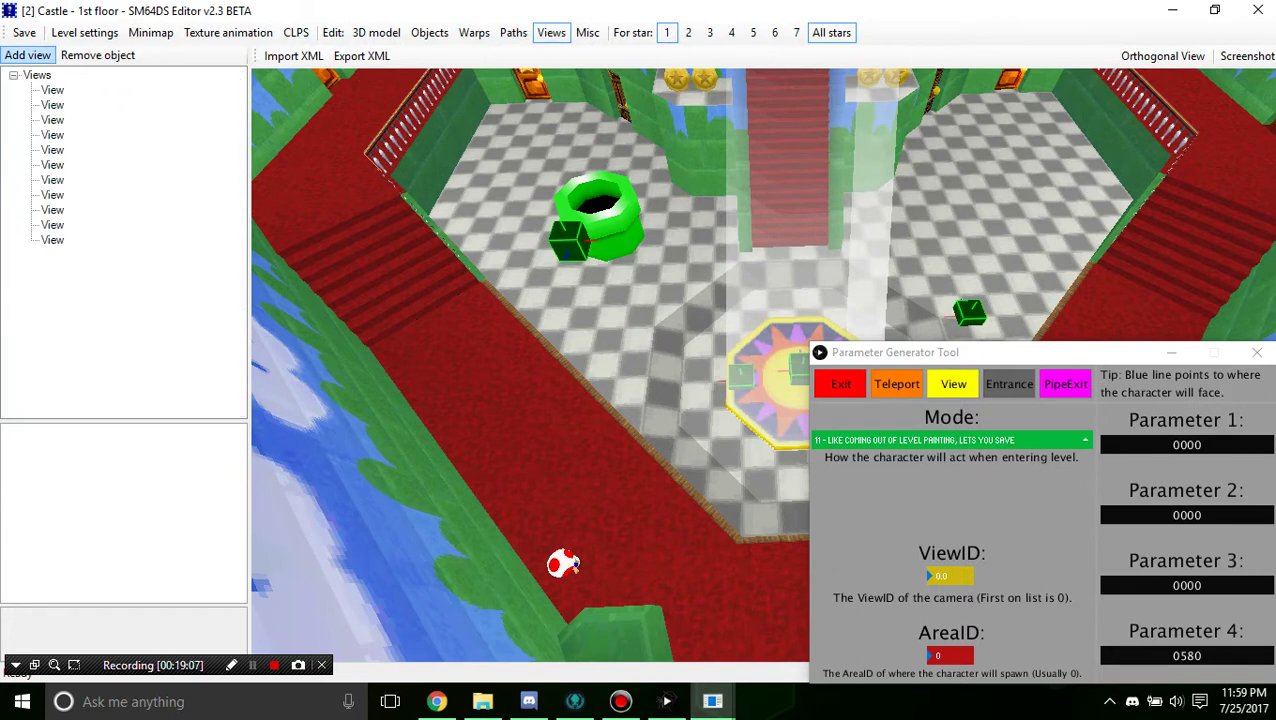
left_click(27, 55)
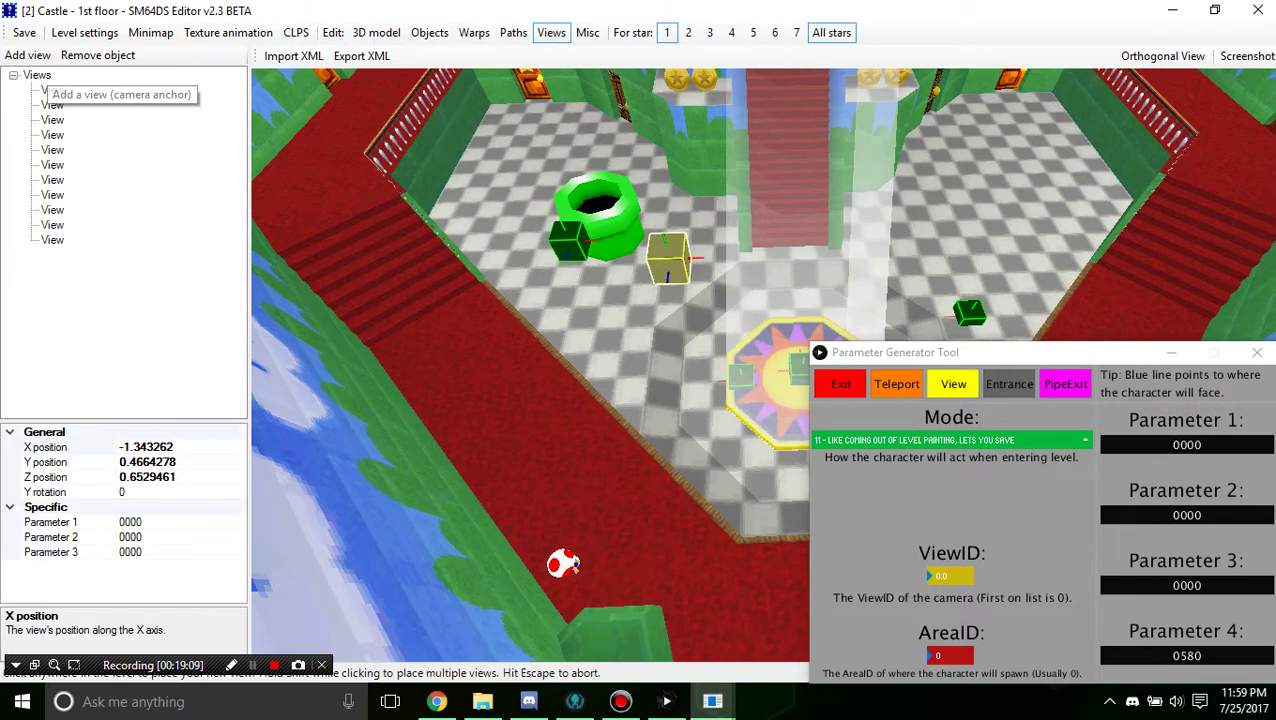
left_click(668, 258)
Step: Position the new view in front of the Warp Pipe at about X -1.31, Y 0.34, Z 0.87, rotated -147 about Y
mouse_move(668, 258)
right_mouse_down()
mouse_move(706, 258)
mouse_move(662, 440)
mouse_move(715, 465)
right_mouse_up()
scroll(668, 258, "up", 2)
scroll(668, 258, "down", 1)
scroll(662, 440, "up", 4)
left_click_drag(678, 411, 650, 405)
scroll(660, 406, "down", 2)
mouse_move(700, 455)
right_mouse_down()
mouse_move(712, 460)
mouse_move(670, 455)
mouse_move(740, 450)
right_mouse_up()
scroll(700, 455, "down", 5)
scroll(670, 455, "up", 8)
scroll(660, 400, "down", 6)
right_click_drag(655, 590, 645, 440)
right_click_drag(640, 515, 648, 515)
left_click_drag(645, 515, 545, 515)
right_click_drag(545, 515, 572, 515)
scroll(547, 522, "down", 8)
left_click_drag(550, 515, 526, 590)
scroll(526, 590, "down", 5)
mouse_move(540, 530)
right_mouse_down()
mouse_move(725, 535)
mouse_move(713, 535)
right_mouse_up()
left_click_drag(713, 535, 713, 546)
scroll(713, 546, "down", 1)
left_click(620, 545)
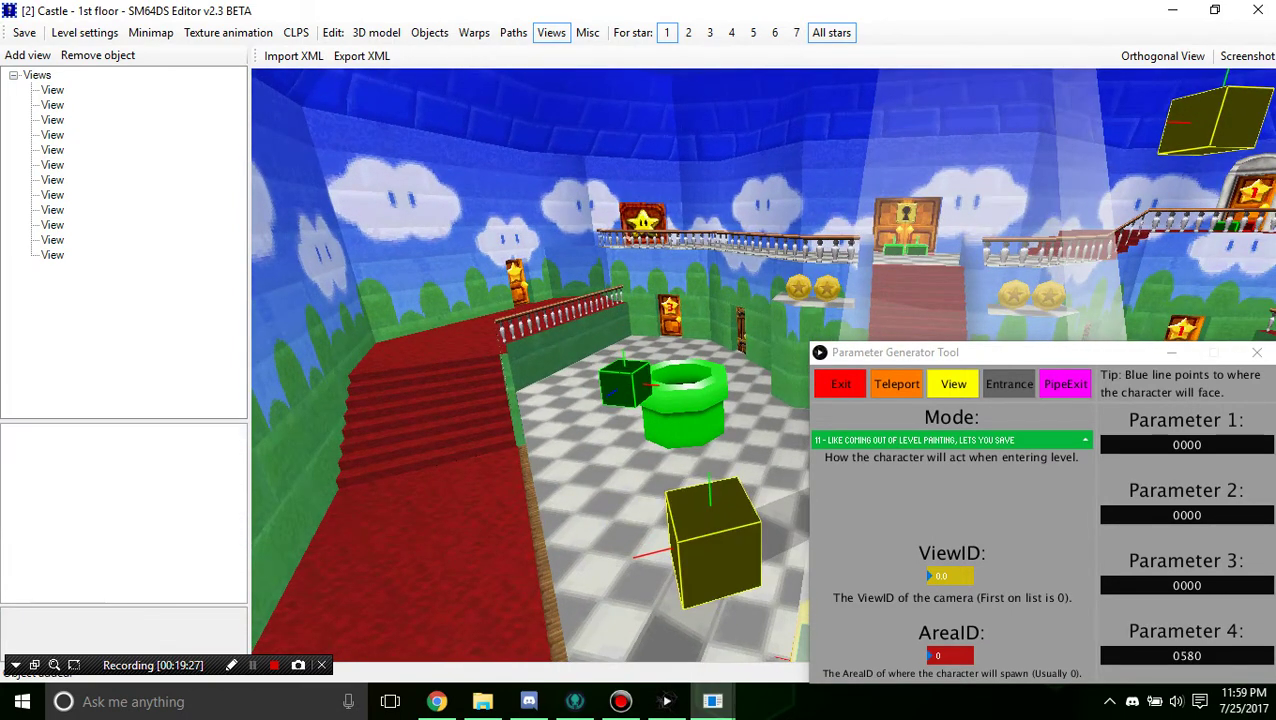
right_click_drag(620, 545, 662, 572)
Step: Generate view parameters with the view mode 2 - Standard camera
left_click(953, 384)
left_click(952, 440)
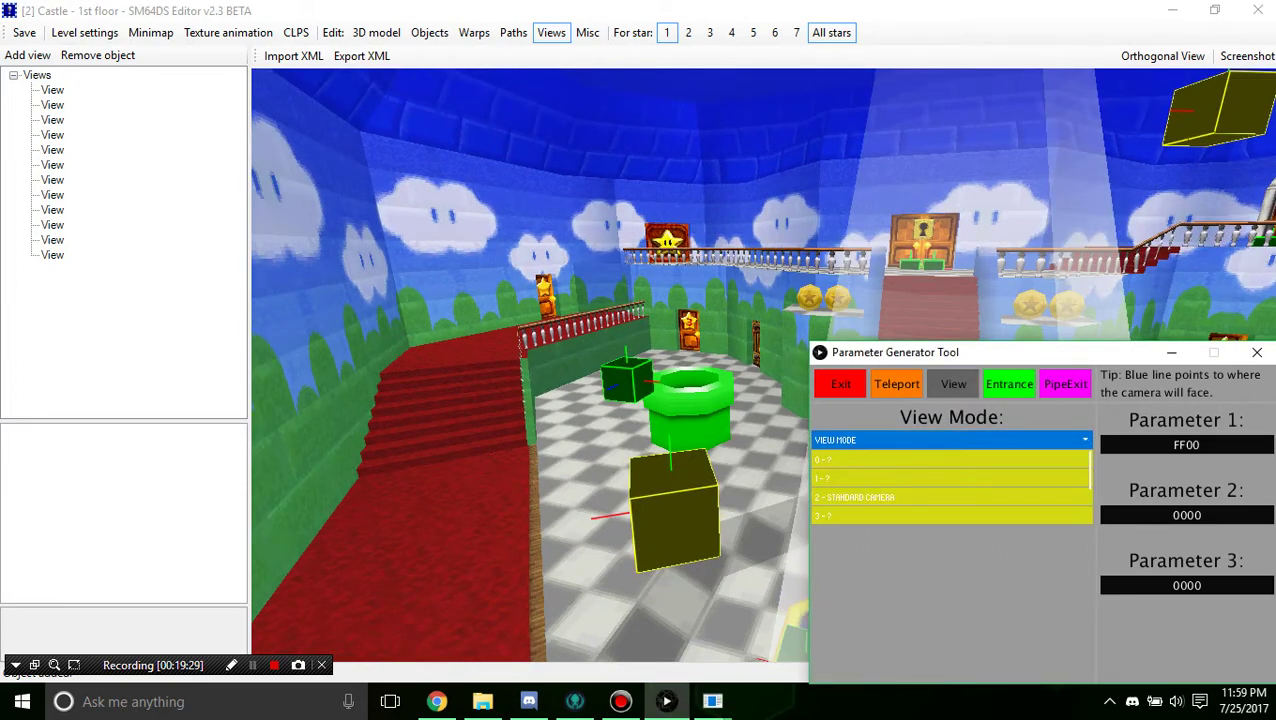
scroll(952, 478, "down", 4)
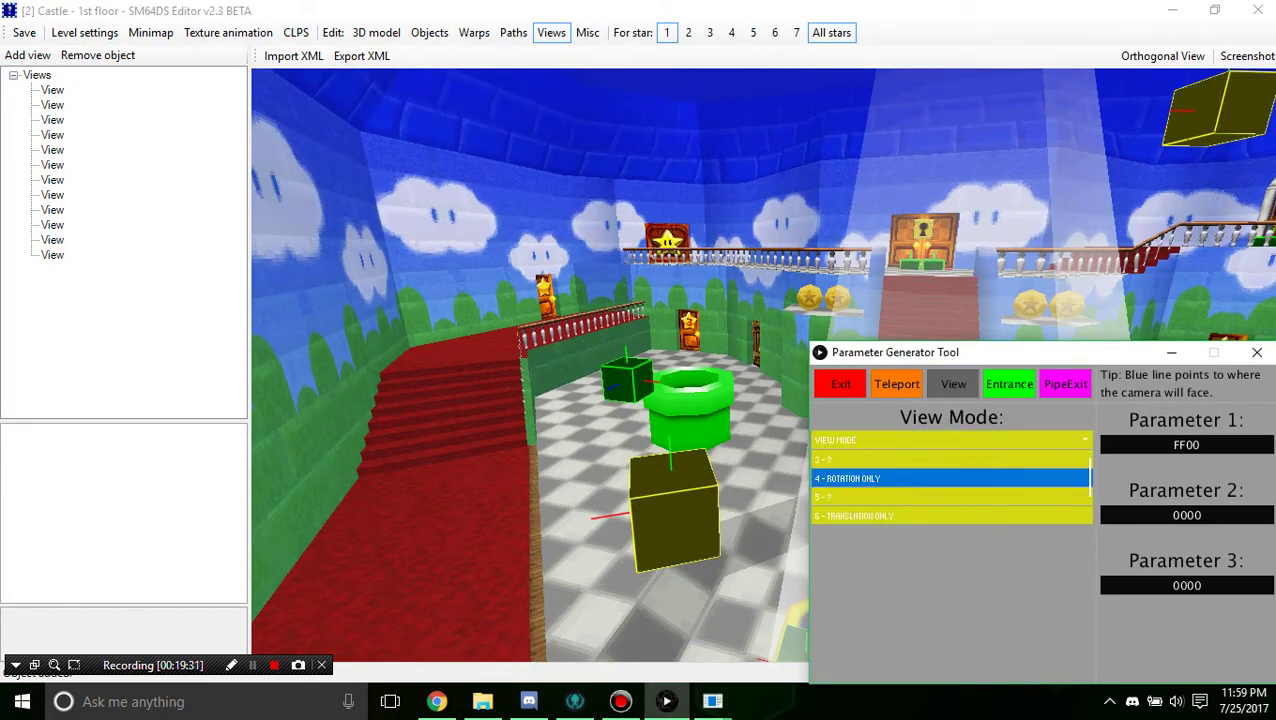
scroll(950, 478, "down", 1)
scroll(950, 478, "up", 5)
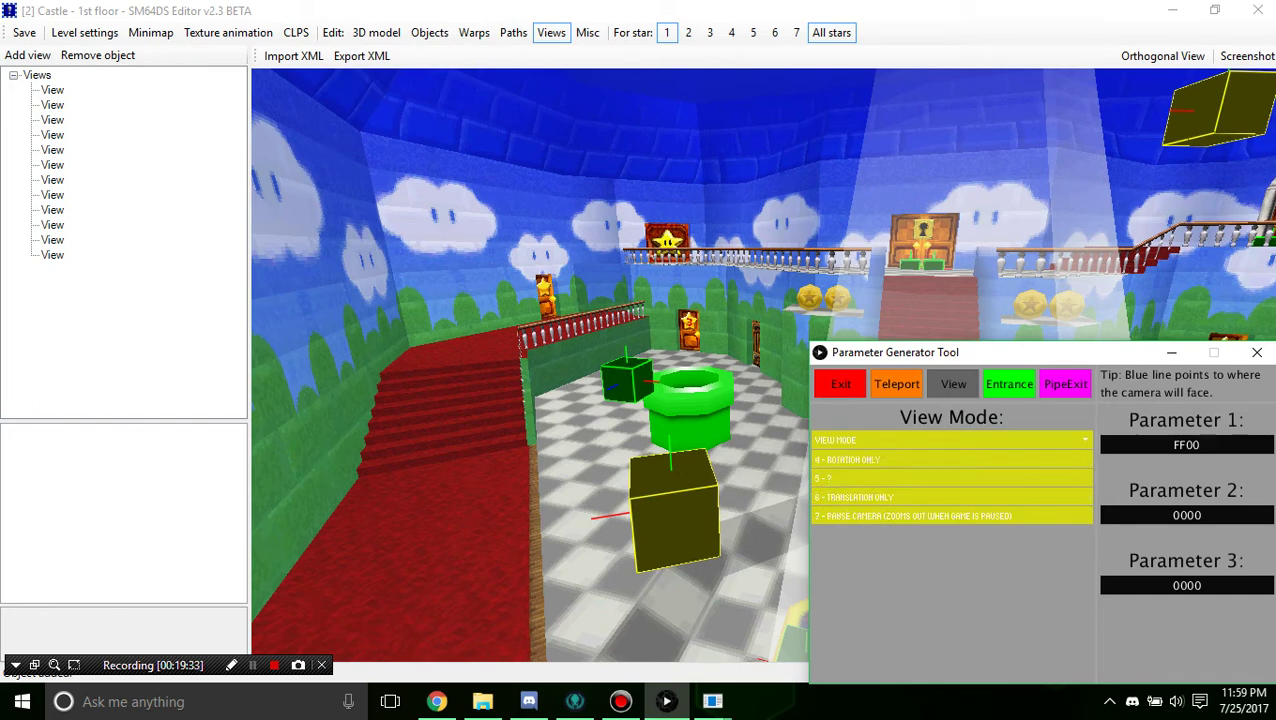
scroll(950, 478, "down", 1)
left_click(950, 460)
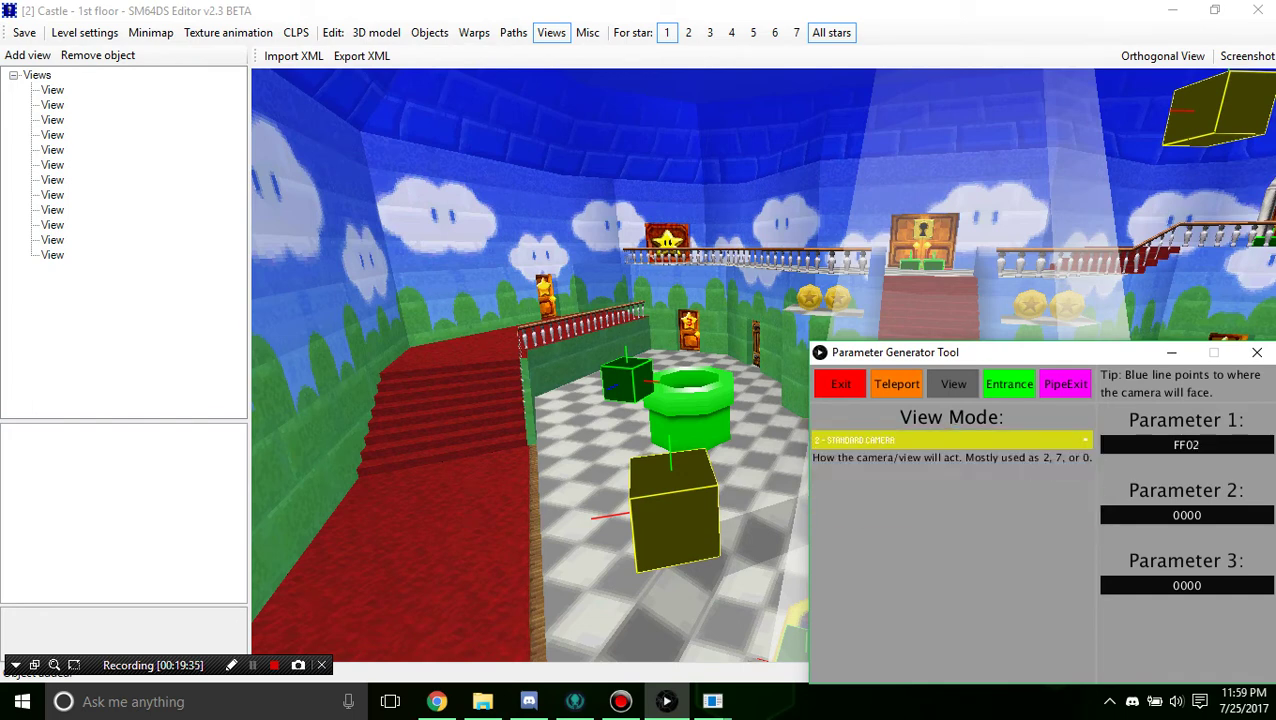
Step: Review the other view modes in the generator, including 7 - Pause camera, without changing the selected mode
left_click(950, 440)
scroll(950, 497, "down", 3)
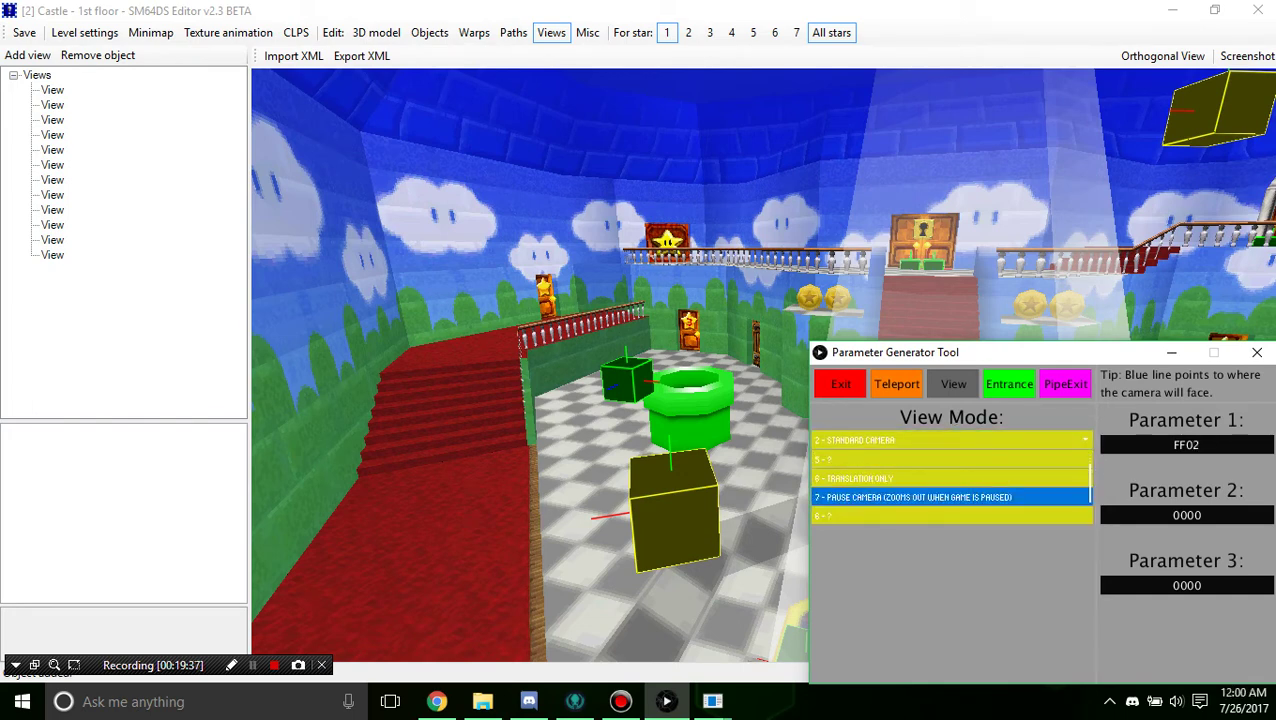
left_click(950, 440)
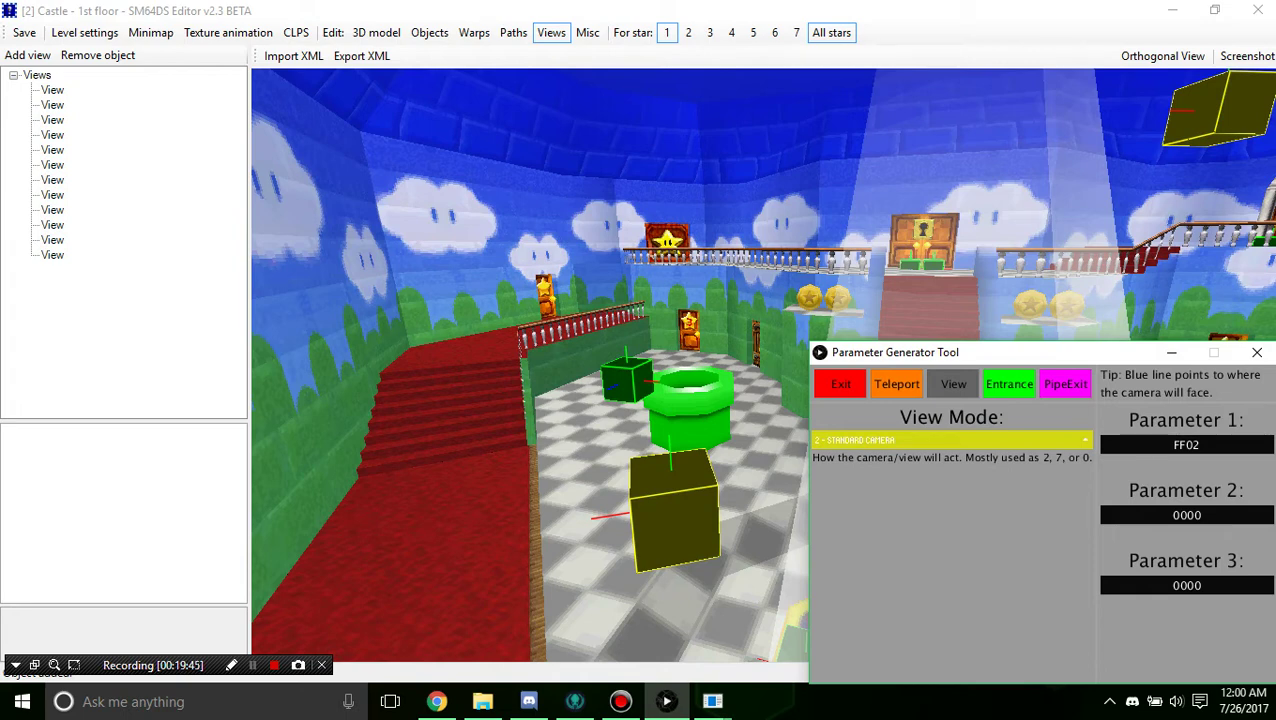
left_click(952, 440)
left_click(952, 440)
left_click(952, 440)
left_click(952, 440)
Step: Move the entrance from beside the Warp Pipe to just above its rim, at about X -1.68, Y 0.37, Z 0.25
left_click(763, 365)
scroll(763, 365, "down", 5)
right_click_drag(650, 365, 763, 400)
scroll(763, 365, "up", 4)
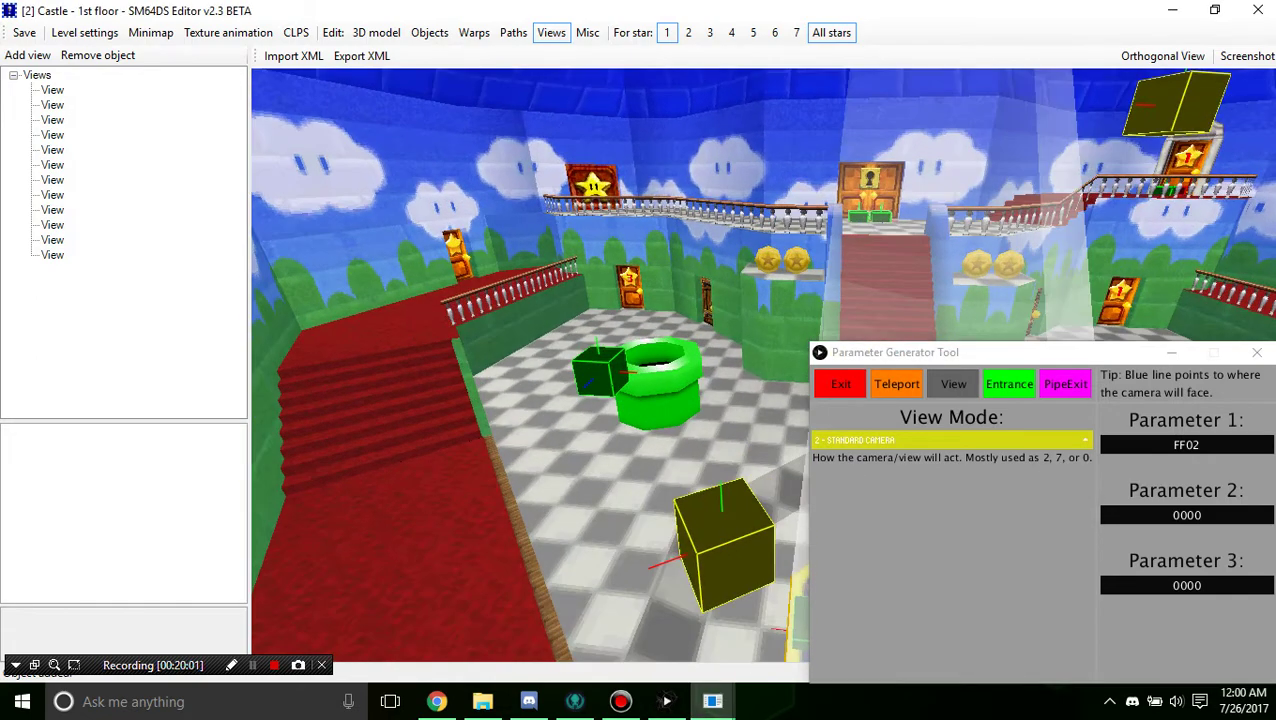
left_click(474, 33)
left_click_drag(600, 372, 630, 326)
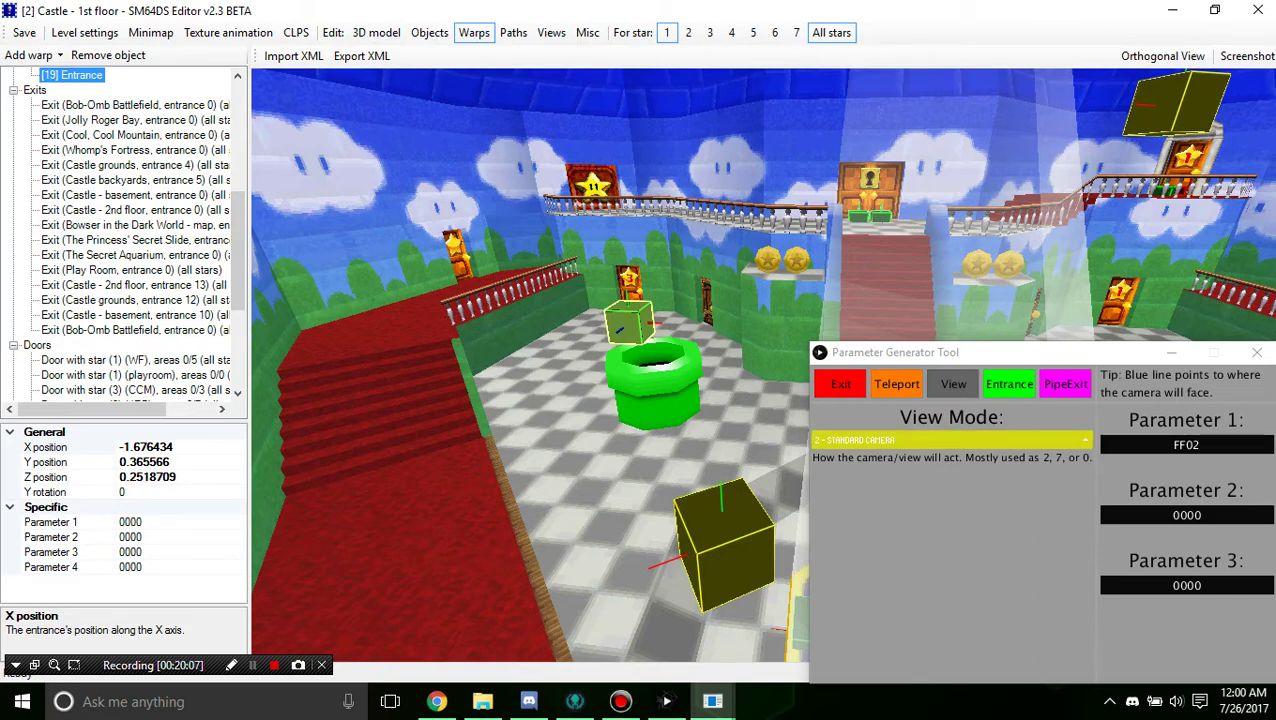
Step: Count through the level's views from the first to the newly added one to determine its ViewID
left_click(551, 32)
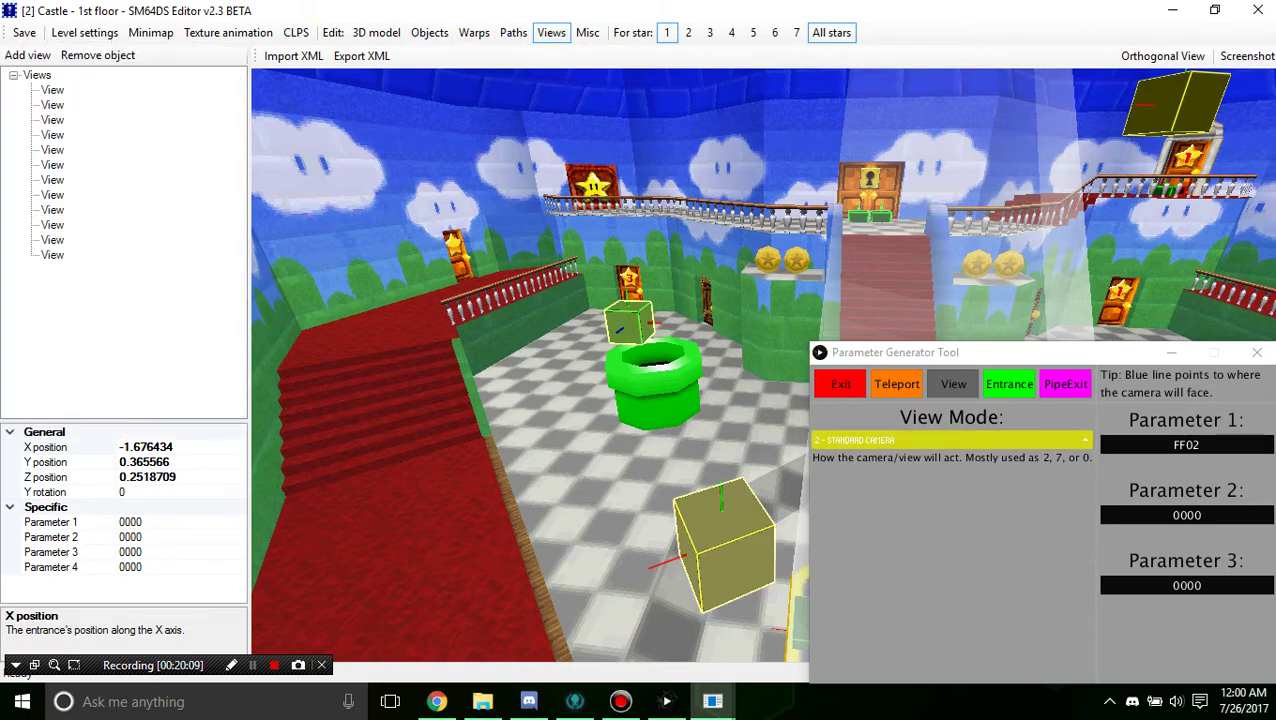
left_click(52, 90)
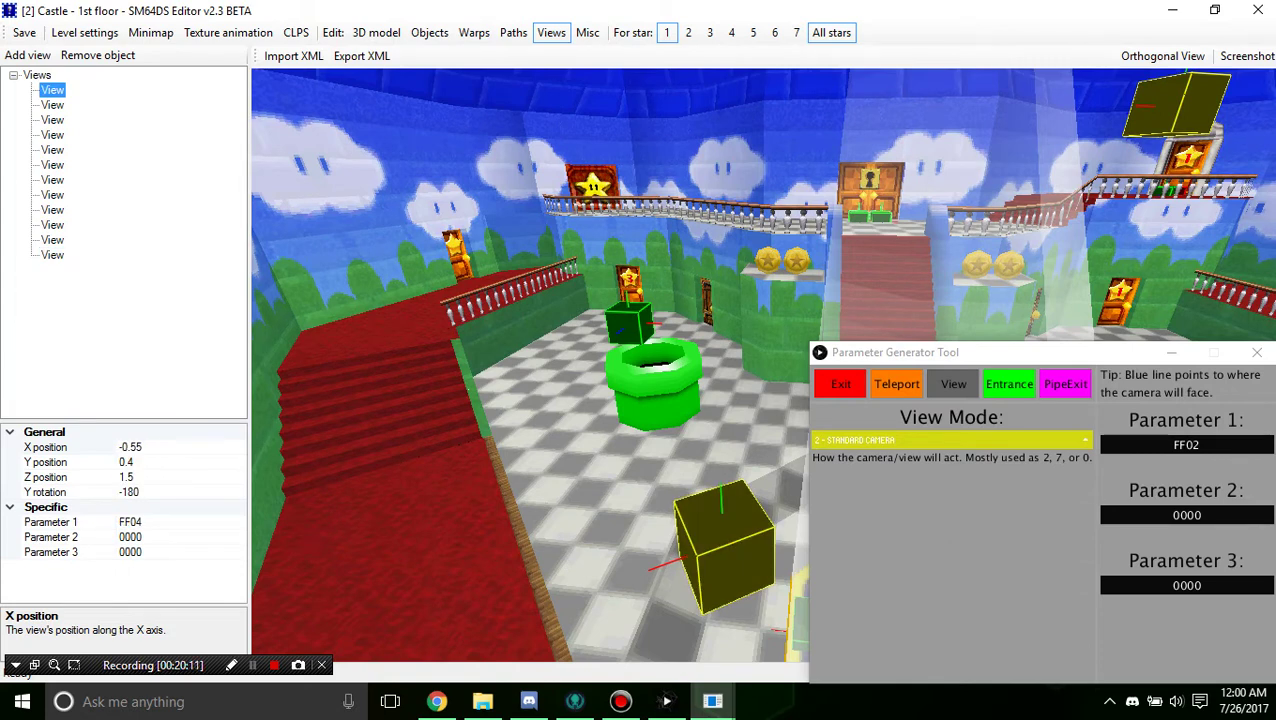
key("Down")
key("Down")
key("Down")
key("Down")
key("Down")
key("Down")
key("Down")
key("Down")
key("Down")
key("Down")
key("Down")
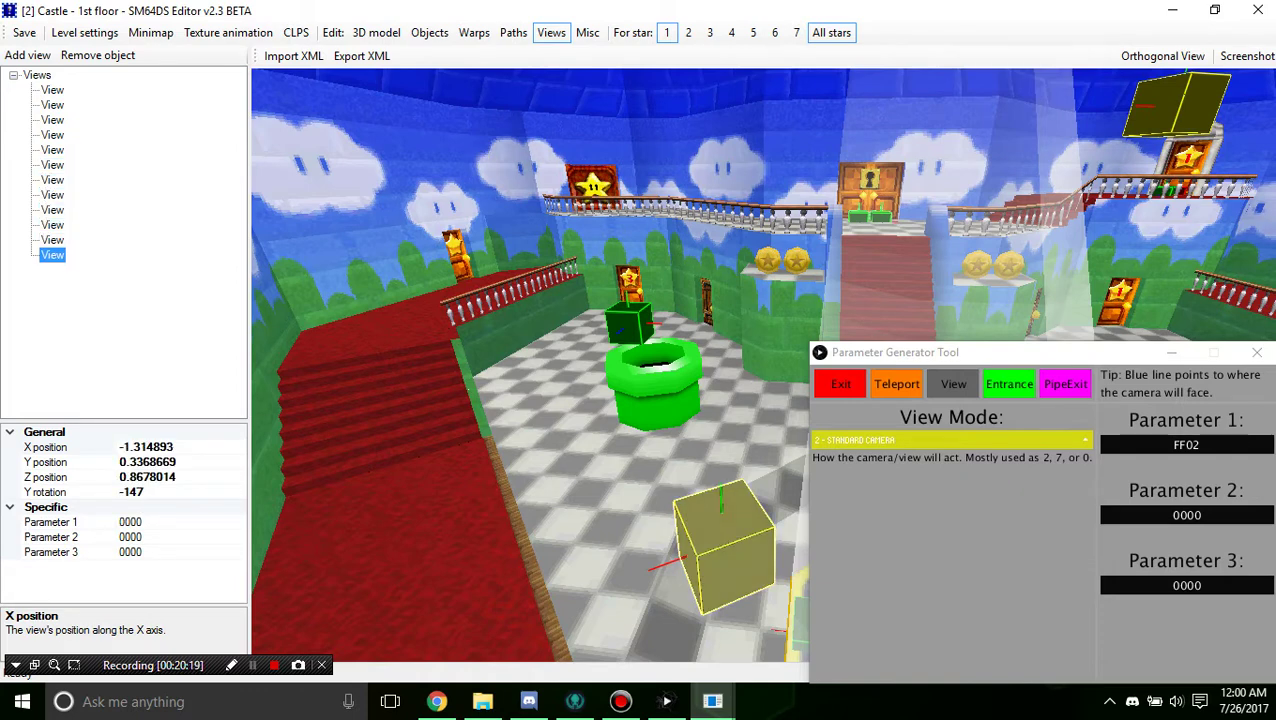
Step: Set the entrance's ViewID to 11 and its AreaID to 0 in the Parameter Generator Tool
left_click(1009, 384)
left_click_drag(949, 576, 949, 569)
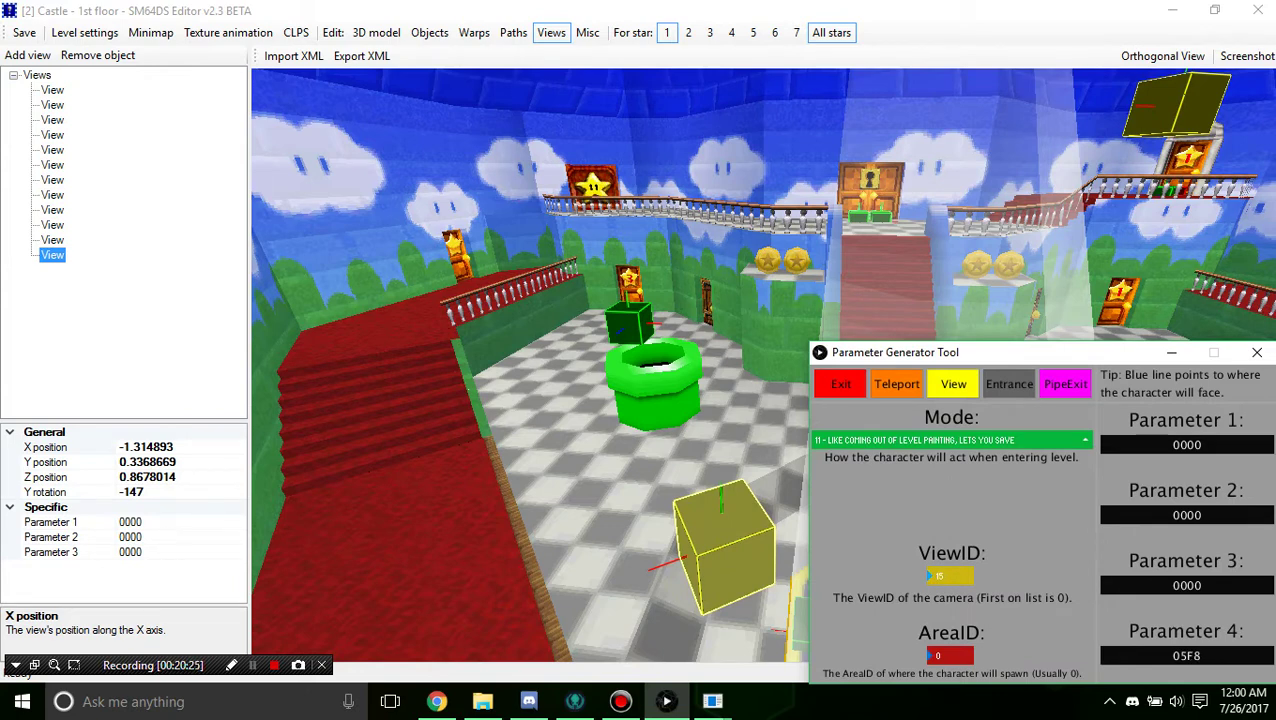
key("Down")
key("Down")
key("Down")
key("Down")
left_click_drag(949, 656, 949, 649)
key("Down")
key("Down")
key("Down")
key("Down")
key("Down")
key("Down")
key("Down")
key("Down")
key("Down")
key("Down")
key("Down")
key("Down")
key("Down")
Step: Select the locked castle 2nd floor door and check its outside and inside areas against the generator's AreaID
scroll(640, 365, "down", 3)
right_click_drag(700, 400, 205, 340)
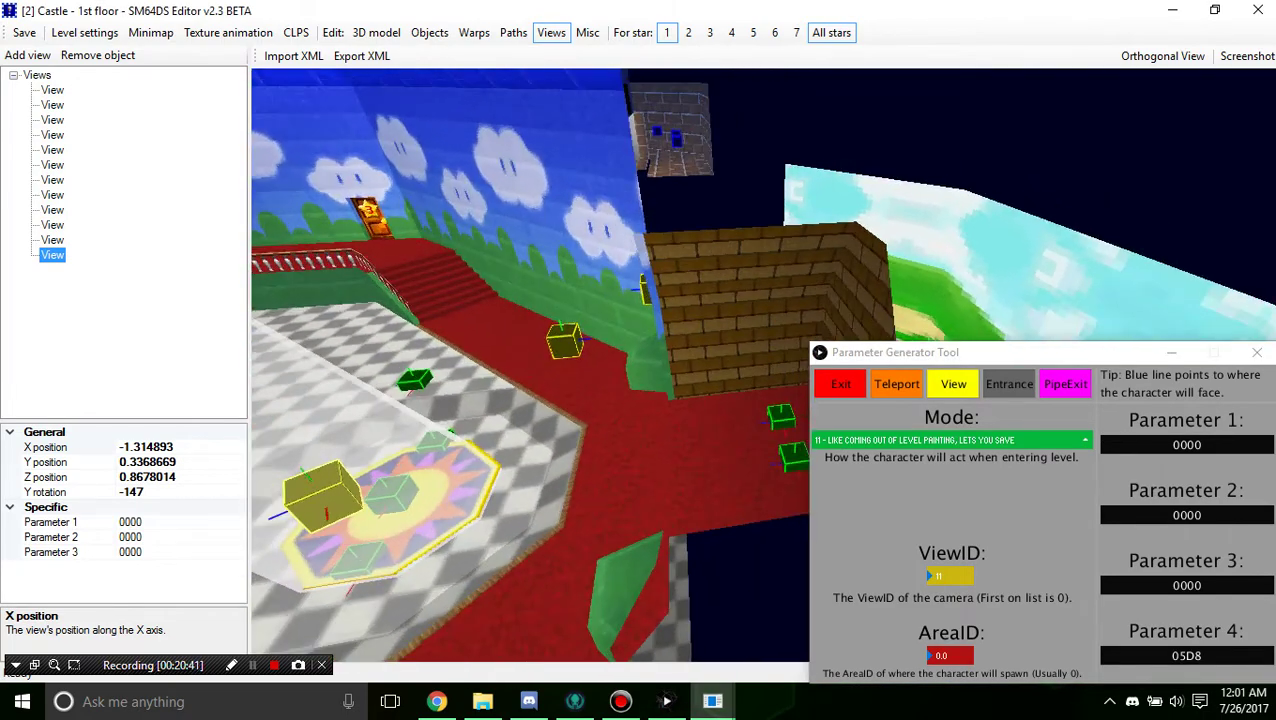
right_click_drag(400, 350, 790, 392)
left_click_drag(560, 370, 720, 415)
right_click_drag(720, 415, 800, 480)
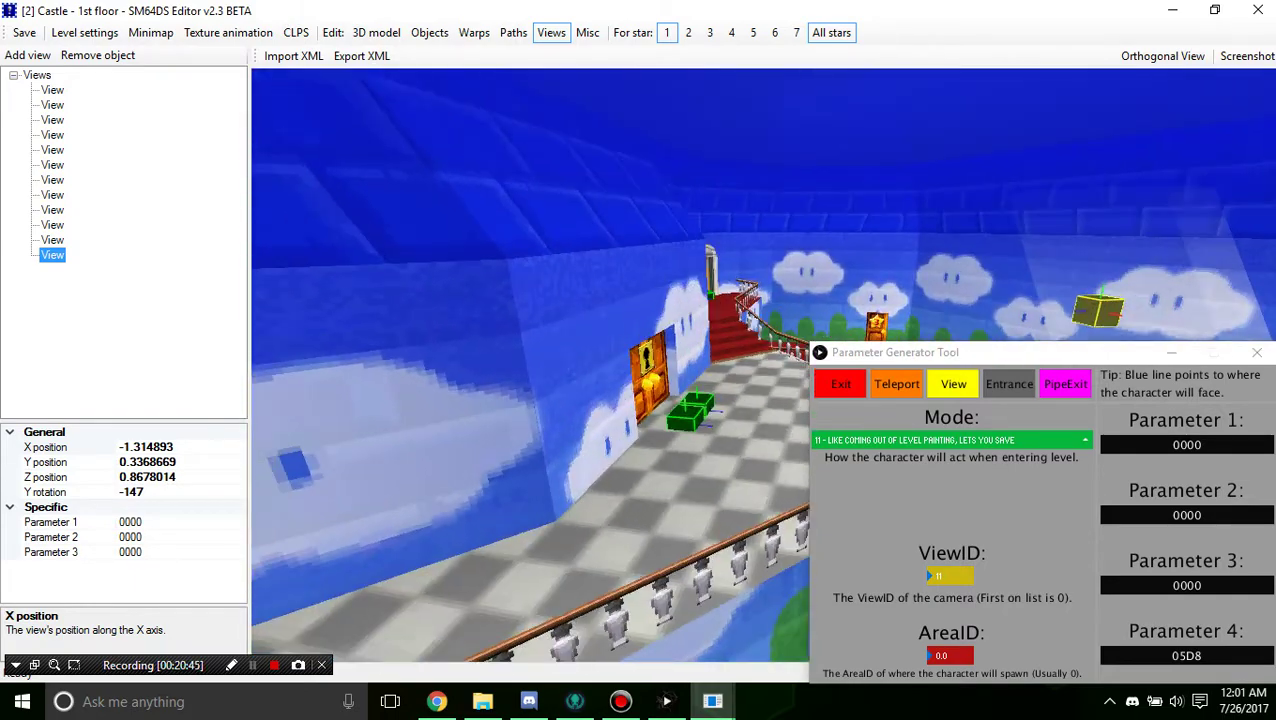
left_click(474, 33)
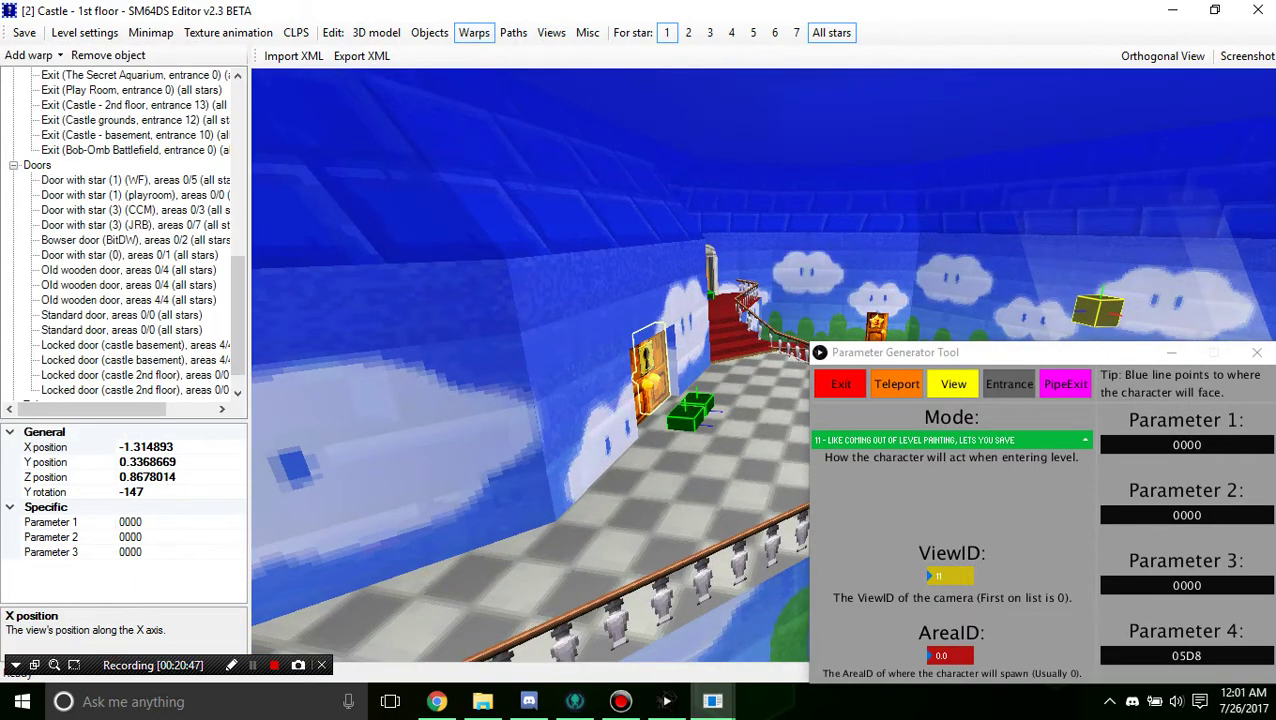
left_click(650, 374)
right_click_drag(650, 400, 590, 420)
left_click(950, 353)
left_click_drag(640, 420, 440, 380)
right_click_drag(440, 380, 490, 410)
mouse_move(950, 656)
left_mouse_down()
mouse_move(950, 672)
mouse_move(950, 645)
left_mouse_up()
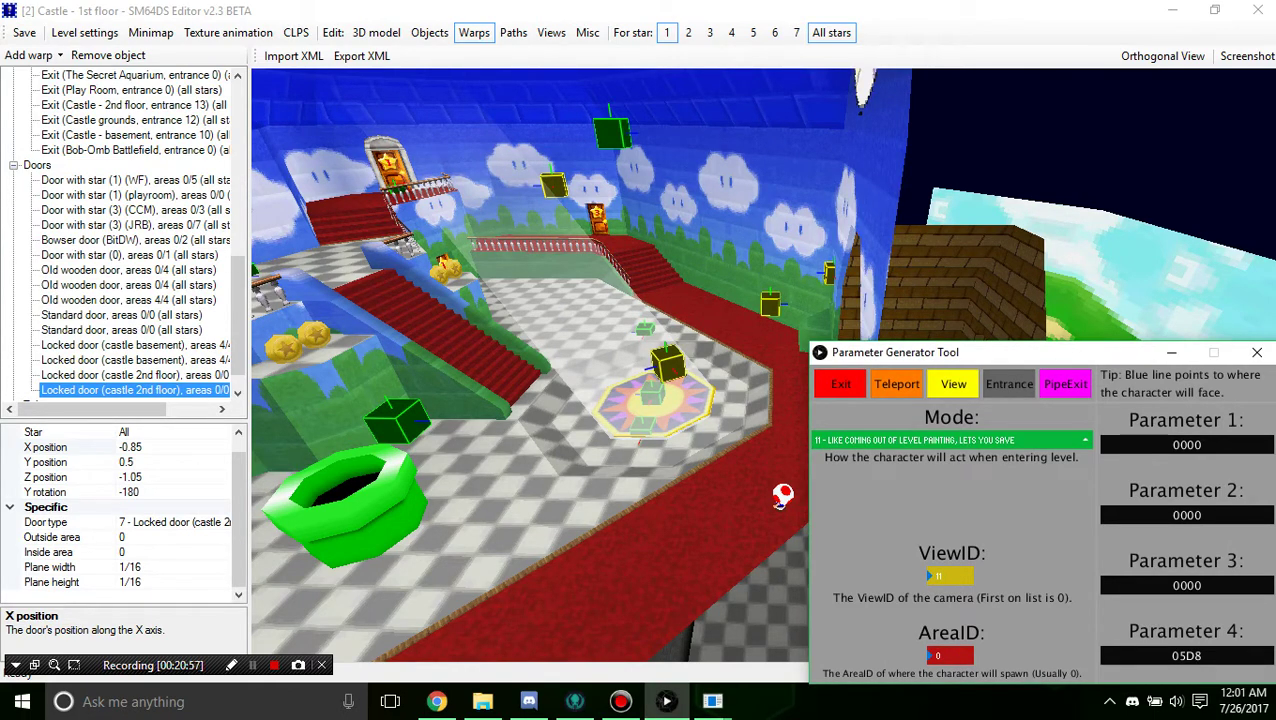
Step: Set Parameter 4 of the entrance above the Warp Pipe to 05D8
left_click(474, 33)
left_click(397, 421)
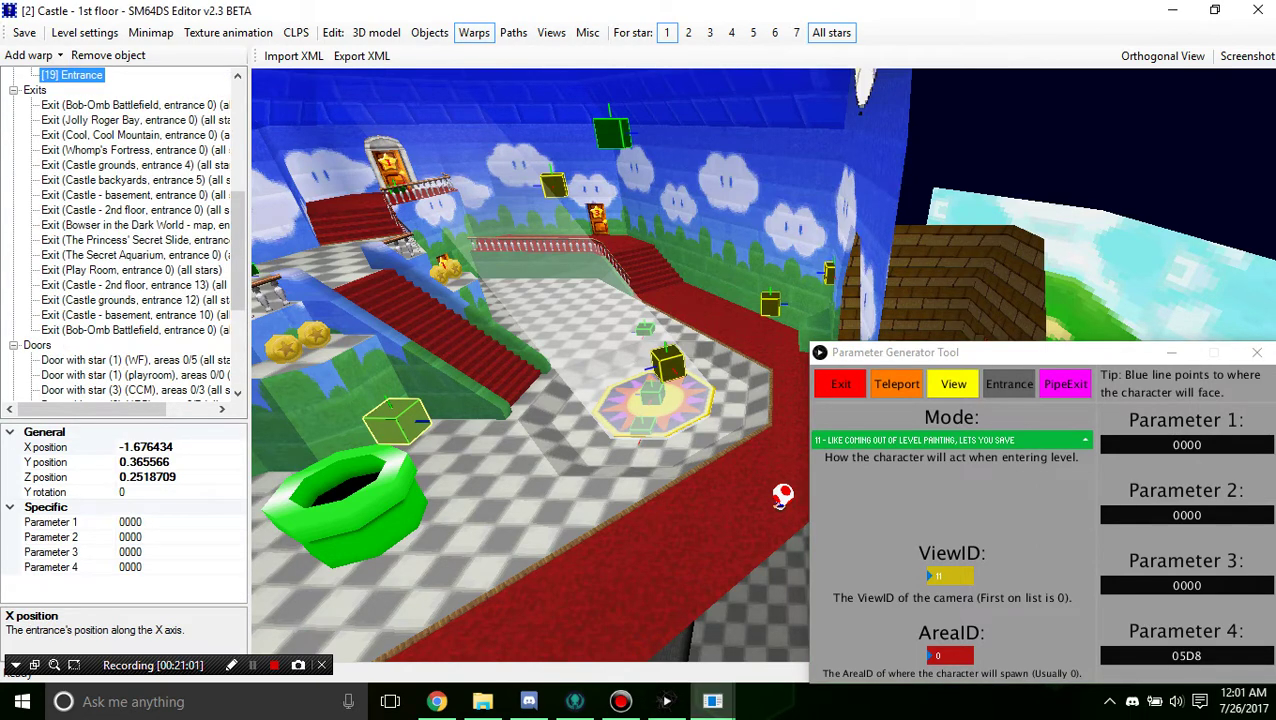
double_click(135, 567)
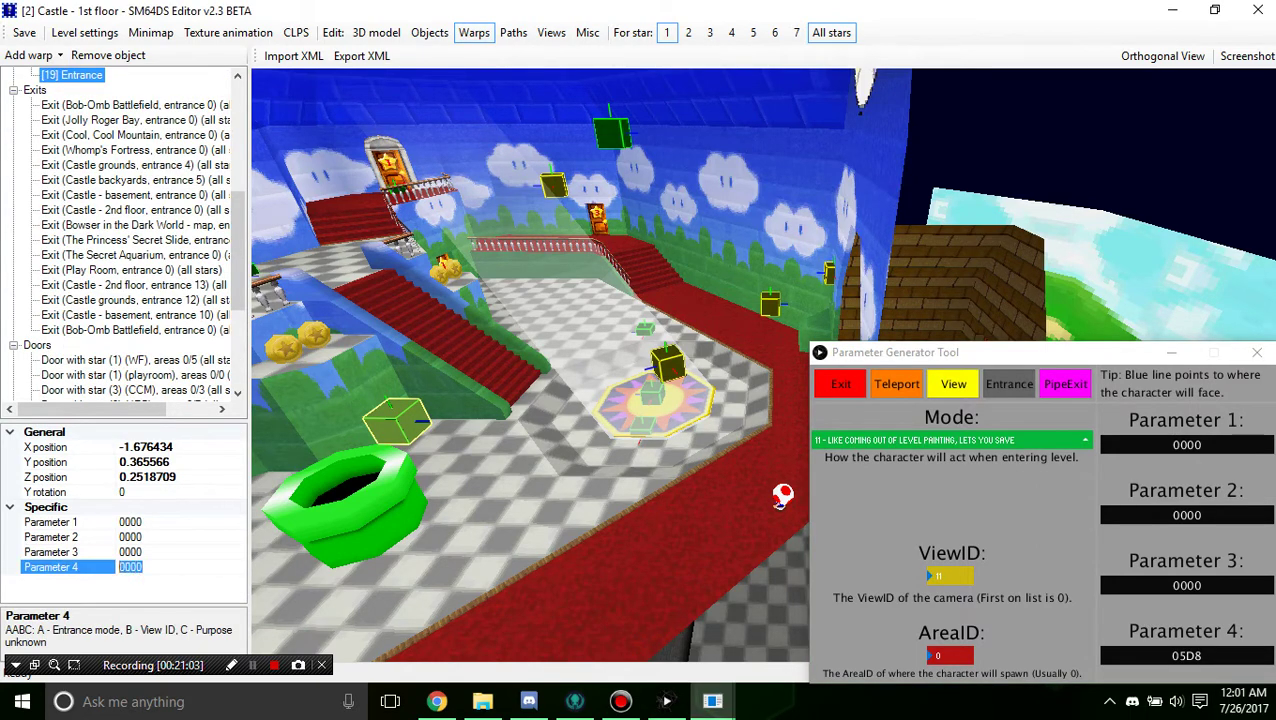
type("05D8")
key("Return")
Step: Move the entrance in the castle's main hall over the Warp Pipe, working from an overhead angle
scroll(779, 463, "down", 5)
right_click_drag(789, 464, 730, 502)
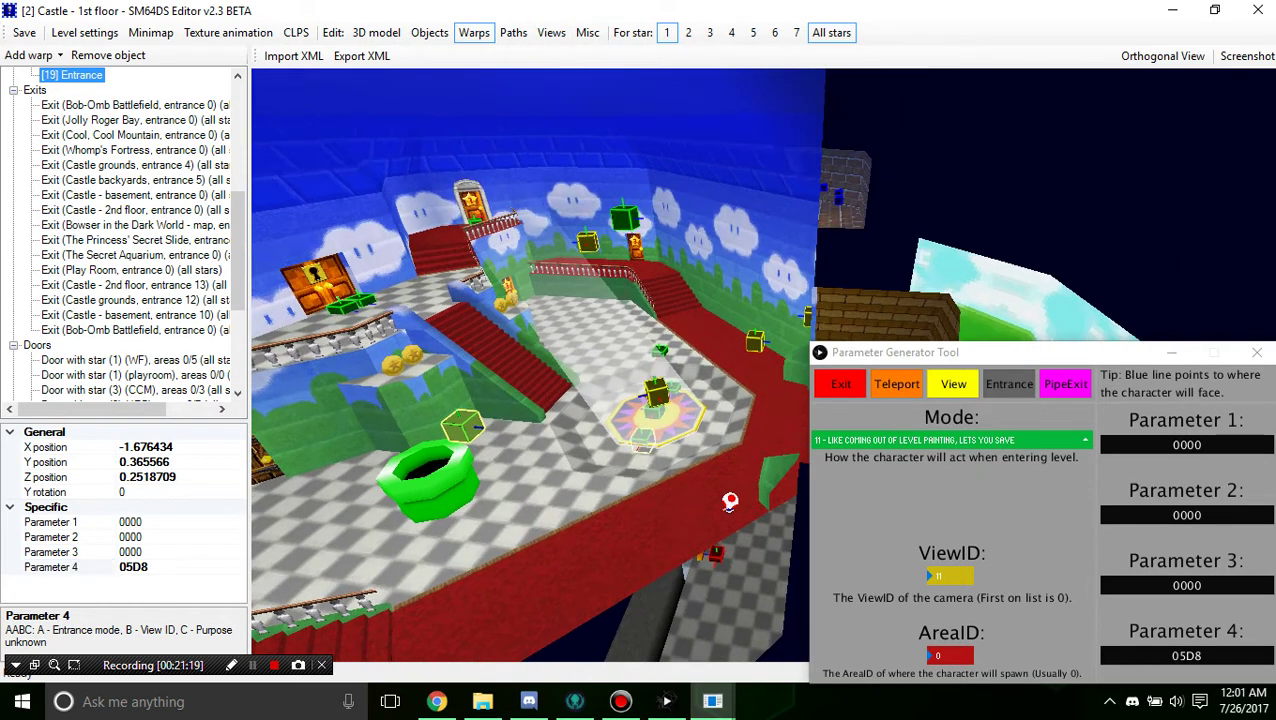
scroll(763, 365, "up", 3)
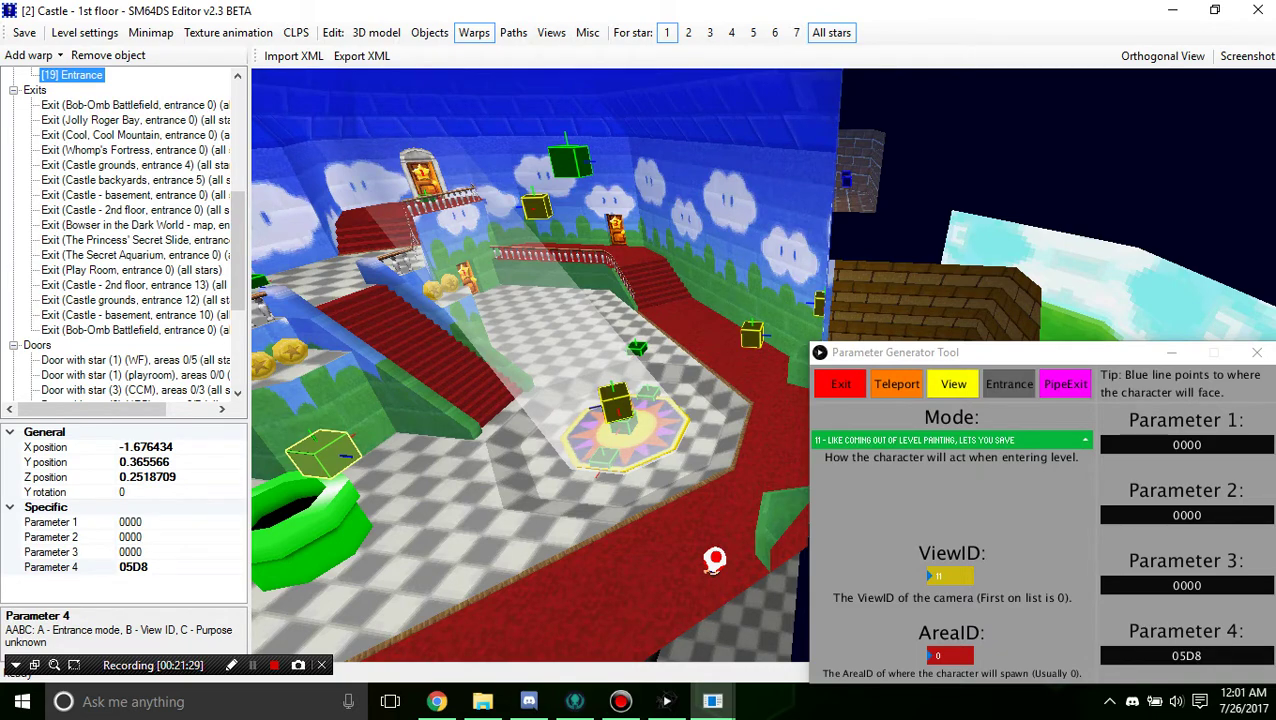
right_click_drag(620, 330, 420, 150)
left_click(500, 400)
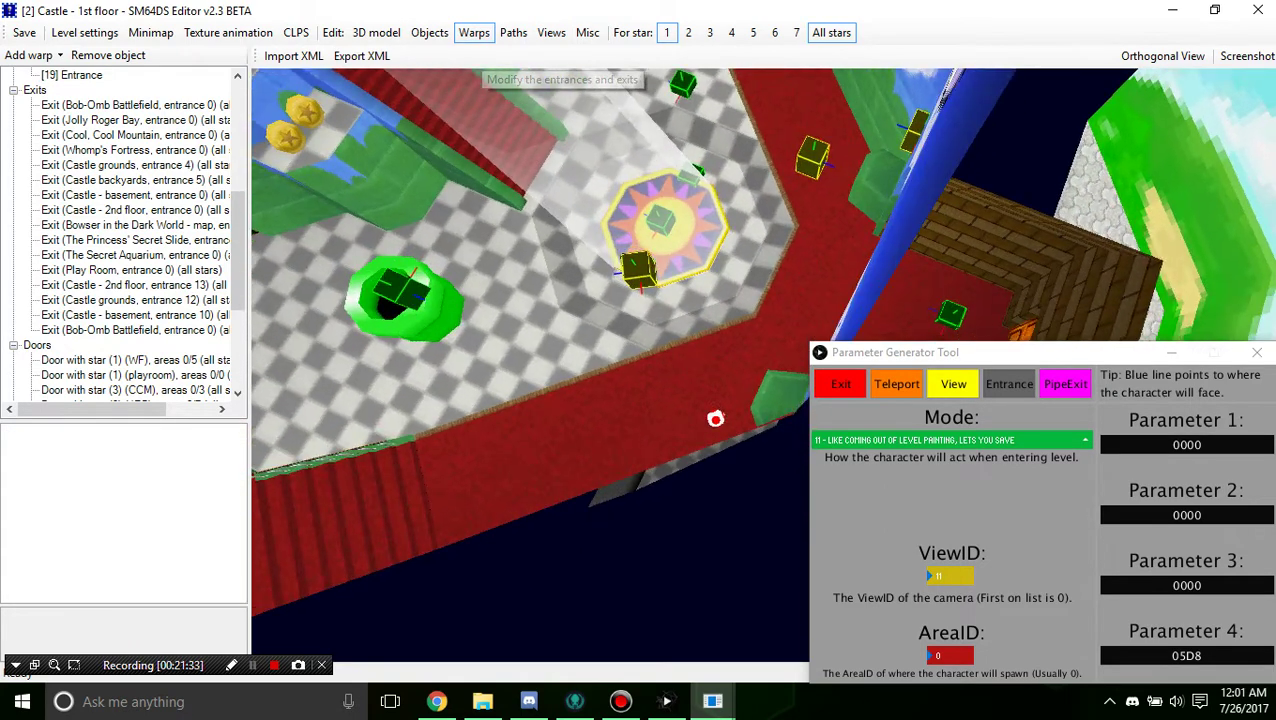
left_click_drag(420, 150, 610, 185)
left_click(647, 334)
left_click_drag(647, 334, 583, 318)
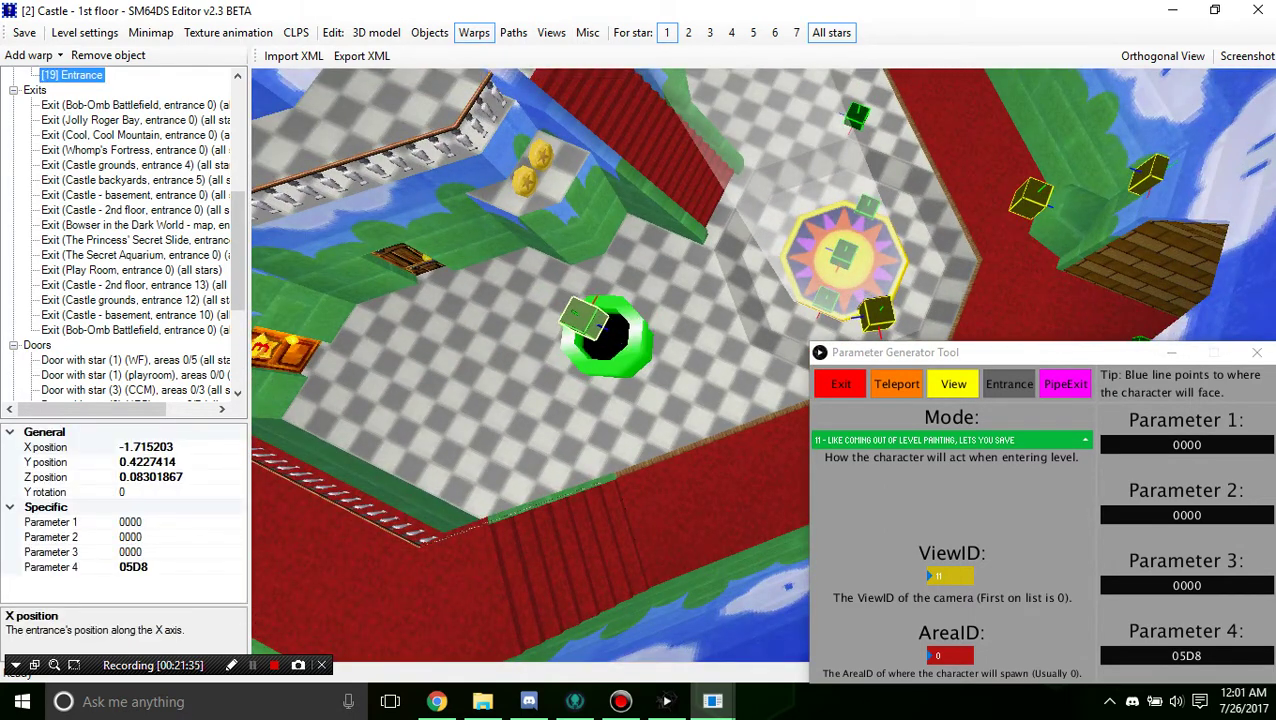
Step: Fine-tune the entrance's position so it sits directly above the Warp Pipe's opening, and save the level
right_click_drag(570, 400, 602, 402)
left_click_drag(602, 402, 700, 400)
left_click_drag(704, 324, 701, 332)
left_click(704, 362)
left_click(701, 332)
right_click_drag(701, 332, 739, 332)
left_click_drag(705, 338, 704, 337)
left_click(24, 32)
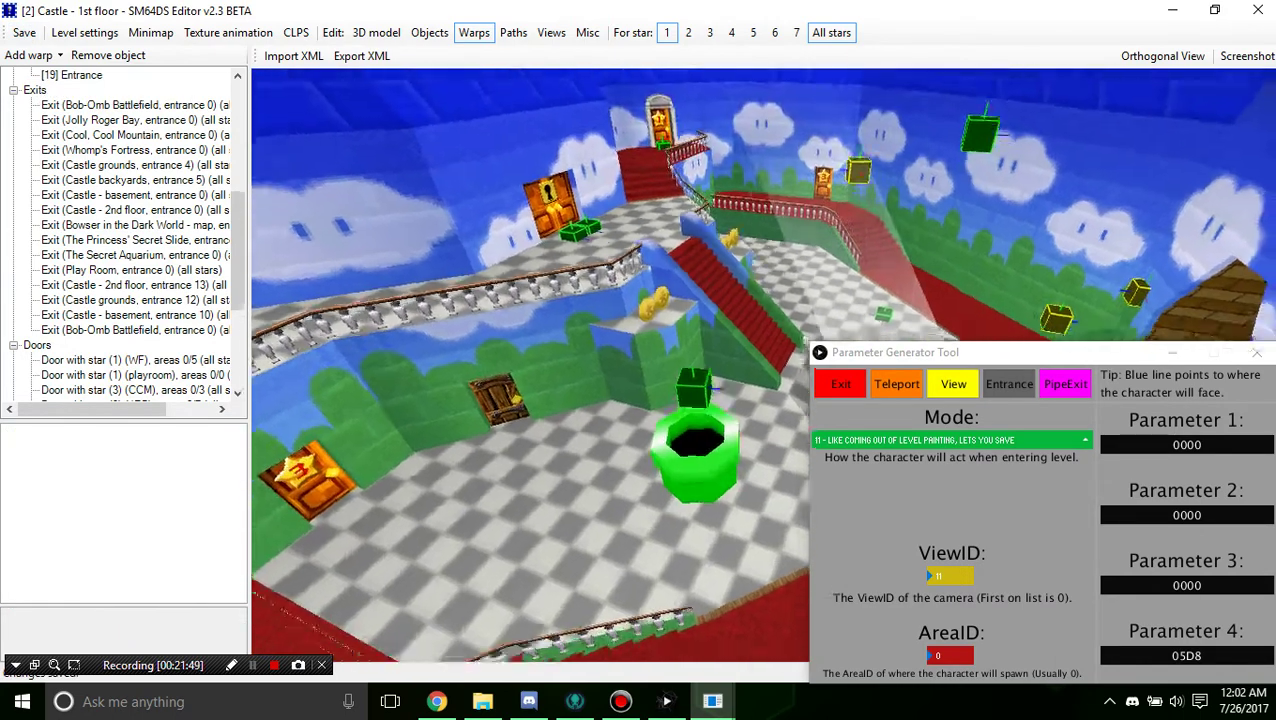
right_click_drag(530, 290, 518, 440)
left_click(24, 32)
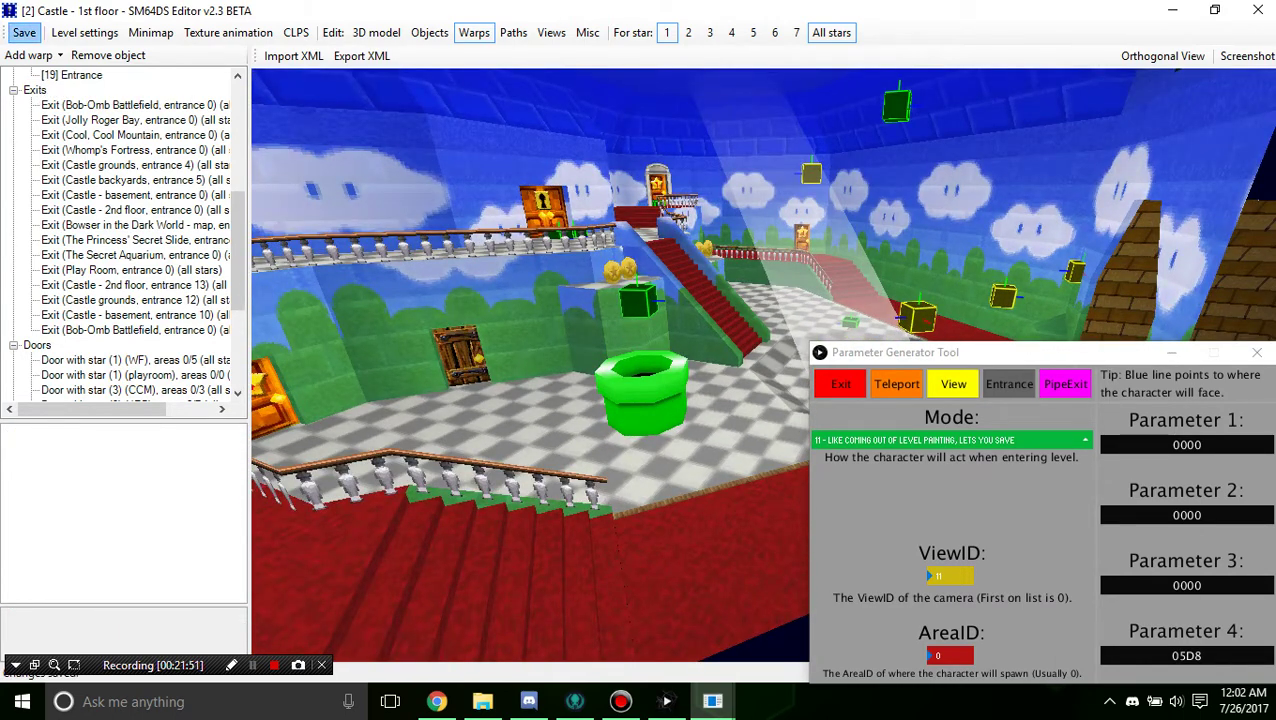
Step: Let the Chain Chomp hit Yoshi in Bob-Omb Battlefield in DeSmuME to test the return entrance at the castle's Warp Pipe
left_click(253, 665)
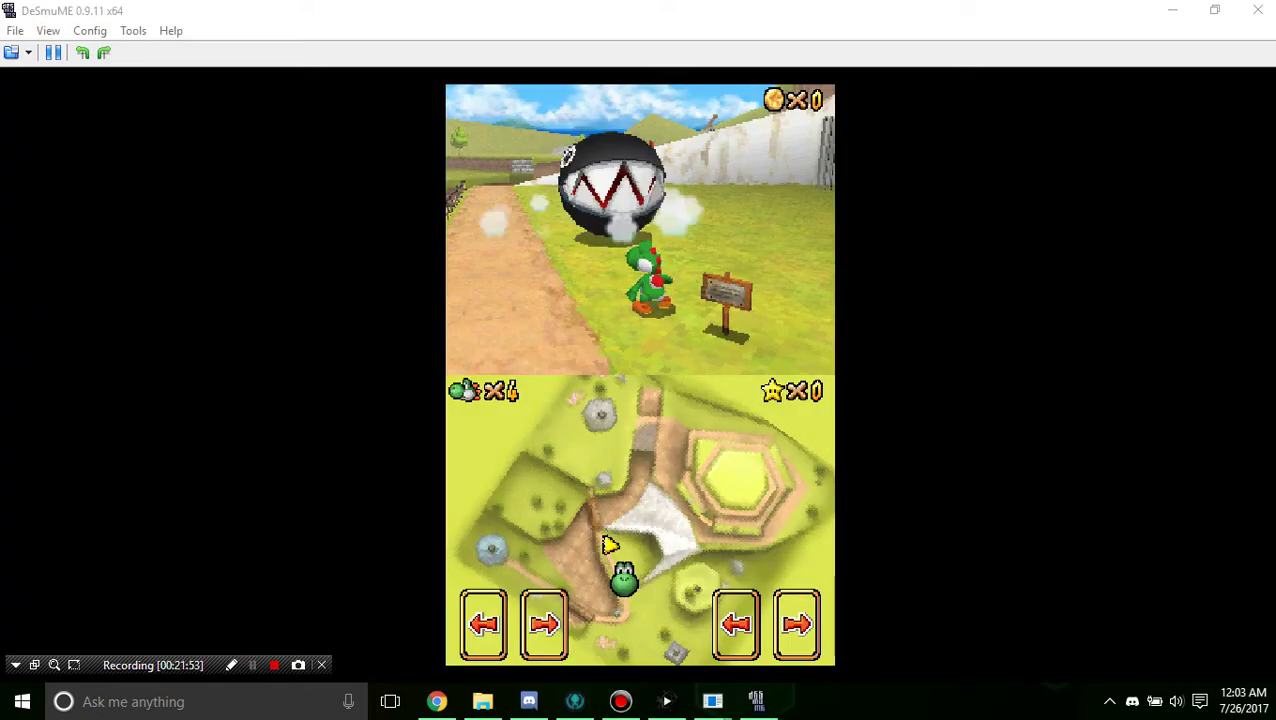
key("Up")
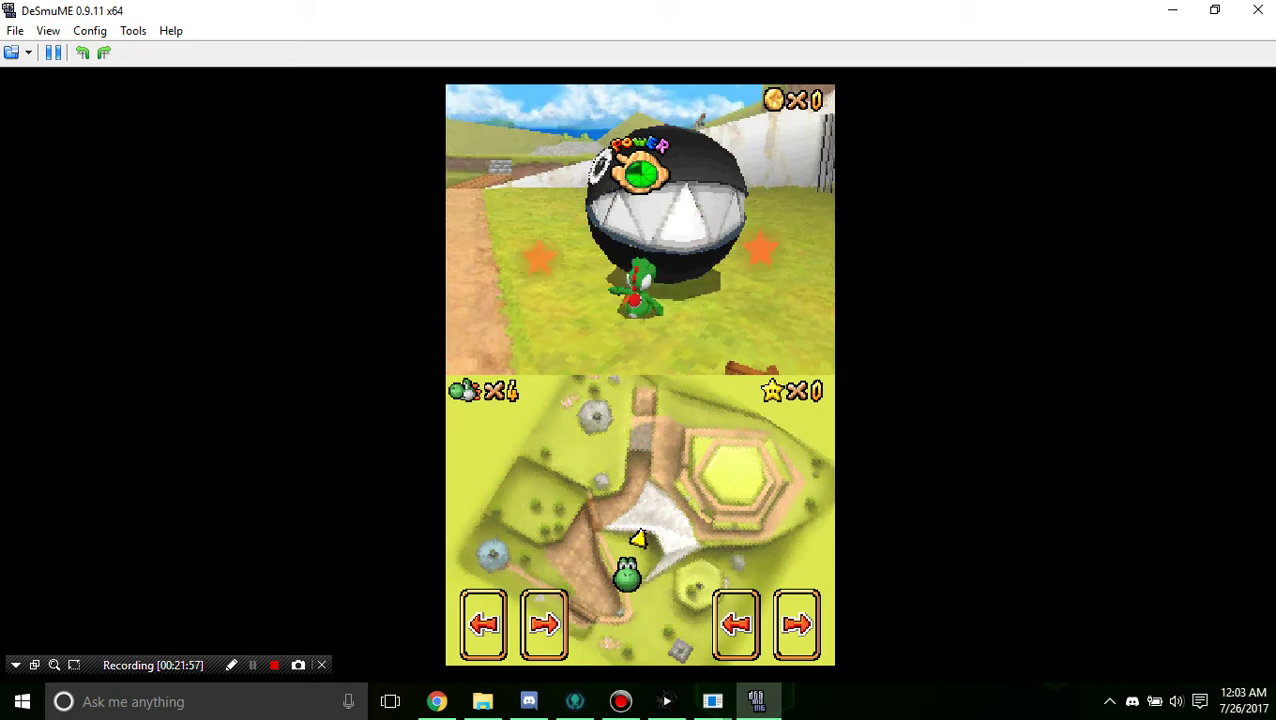
key("w")
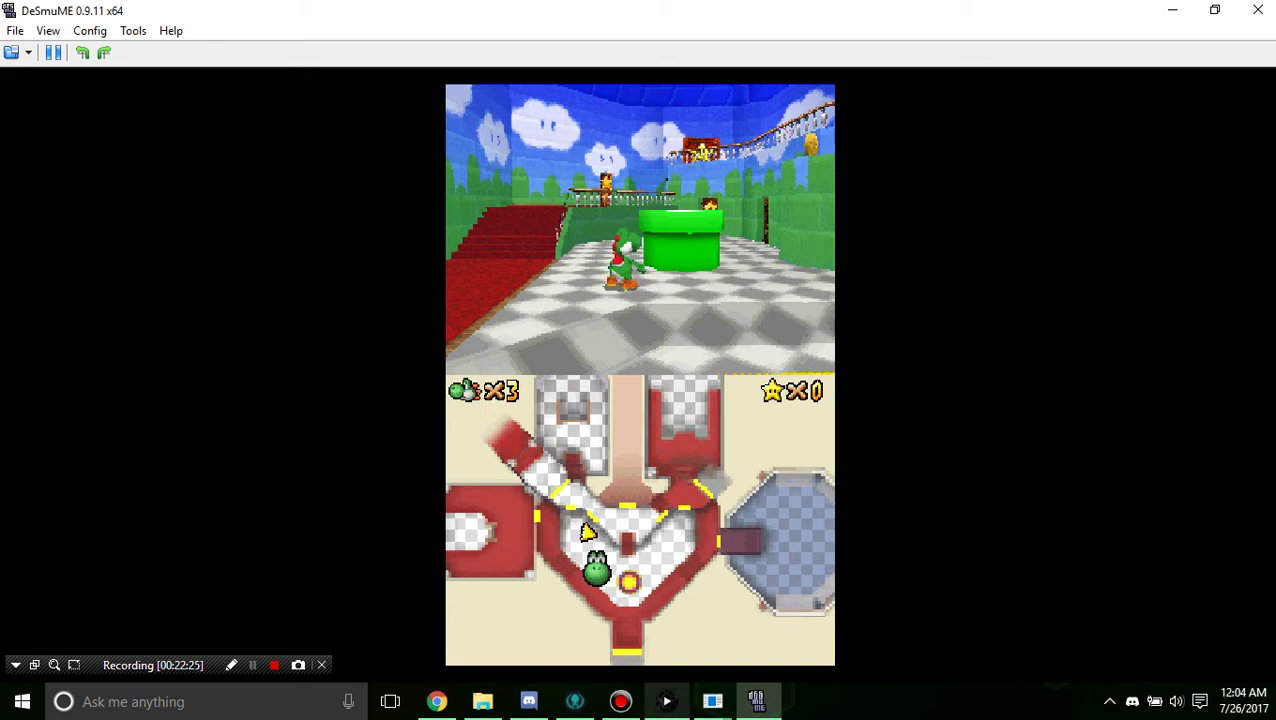
Step: Switch to the Parameter Generator Tool and bring up its View parameters
left_click(666, 701)
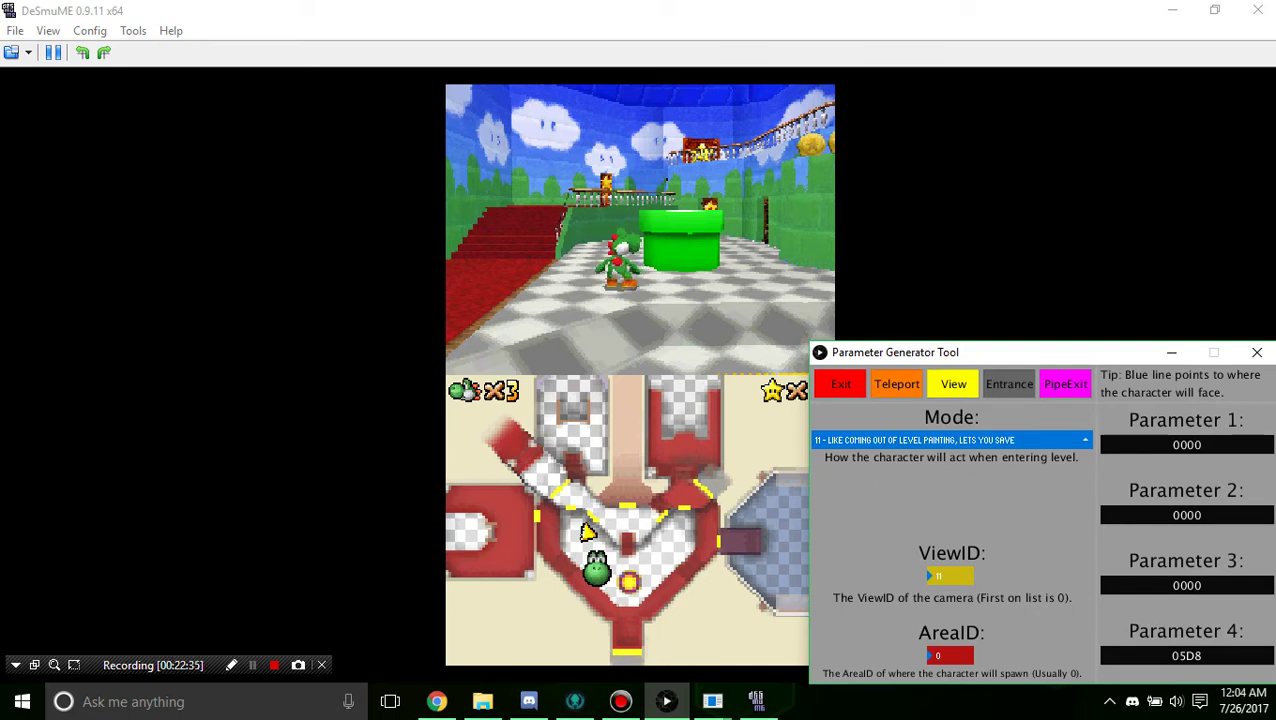
left_click(953, 384)
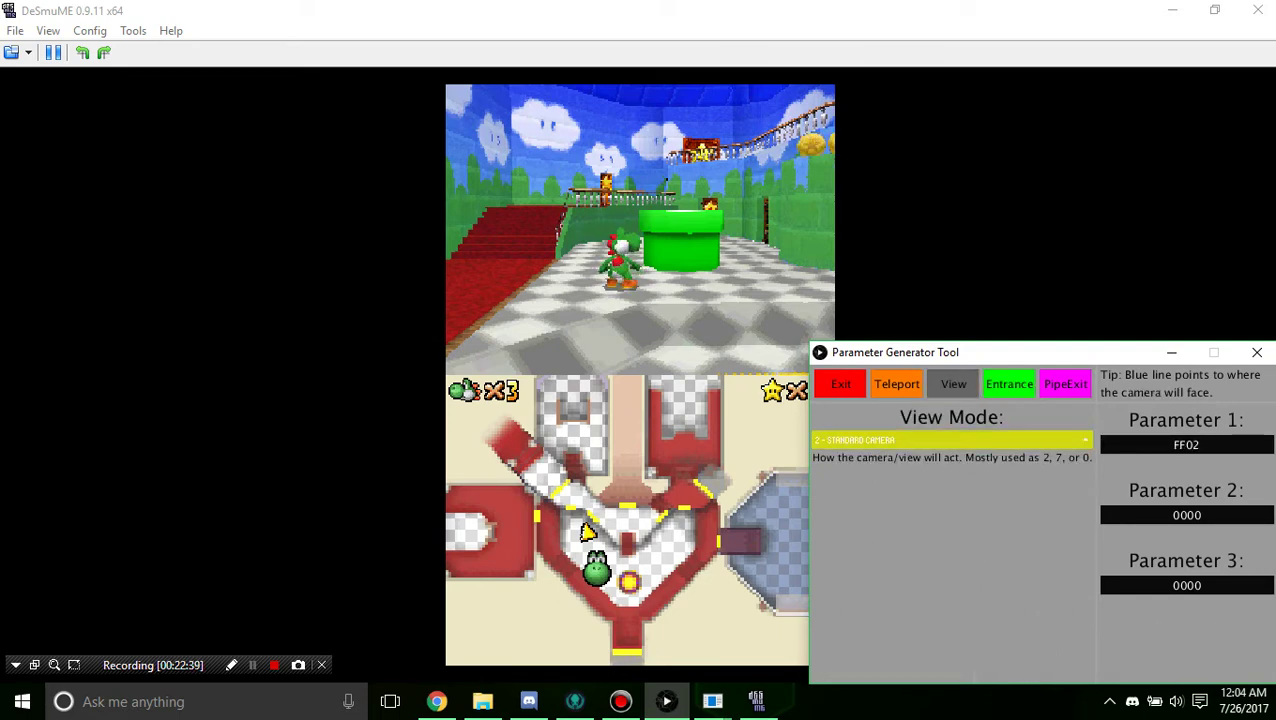
left_click(653, 418)
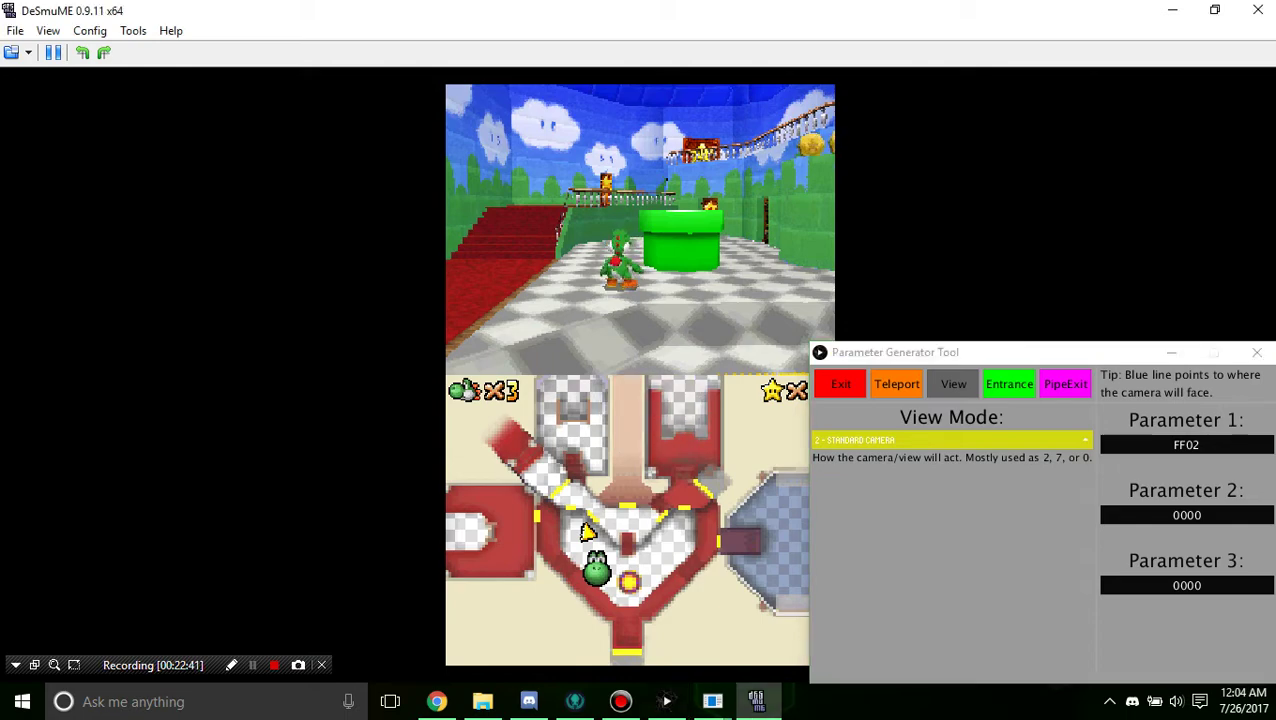
Step: Switch back to the Castle - 1st floor level in SM64DSe and list its views
key("alt+Tab")
right_click_drag(530, 380, 590, 420)
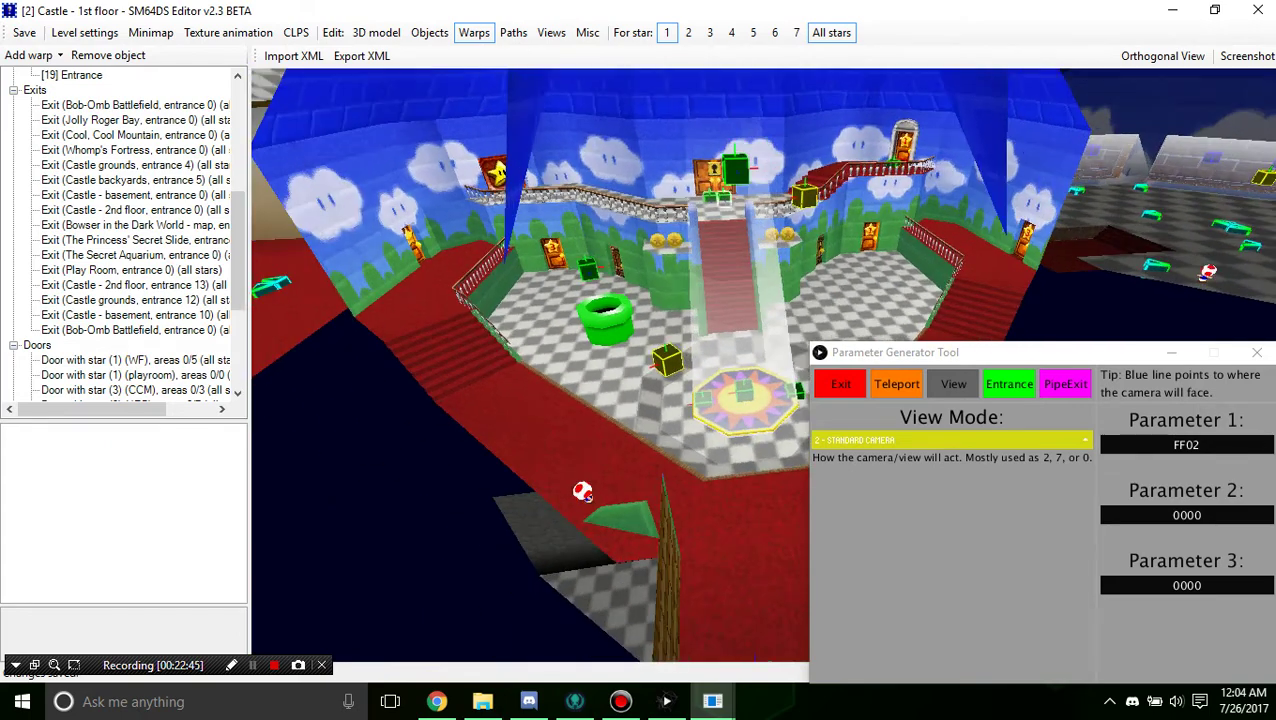
left_click(513, 32)
left_click(551, 32)
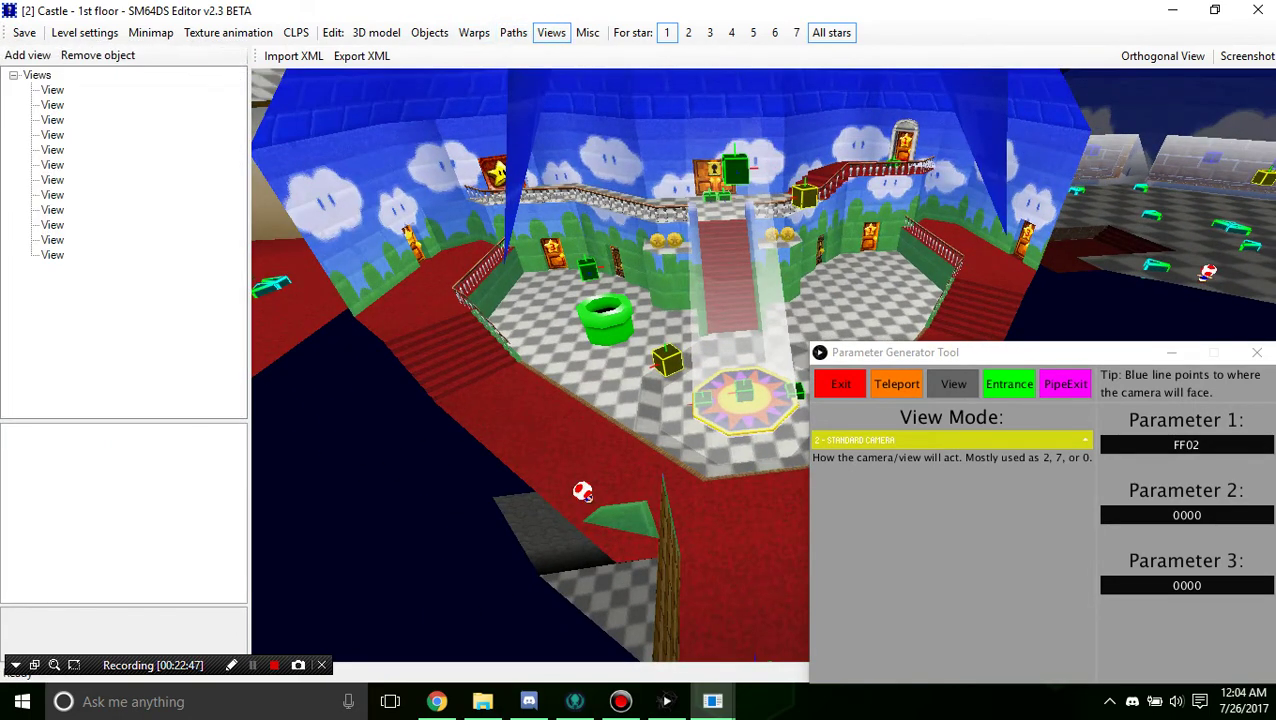
Step: Step through all of the level's views and compare their Parameter 1 values with the generator's view mode
key("Down")
key("Down")
key("Down")
key("Down")
key("Down")
key("Down")
key("Down")
key("Down")
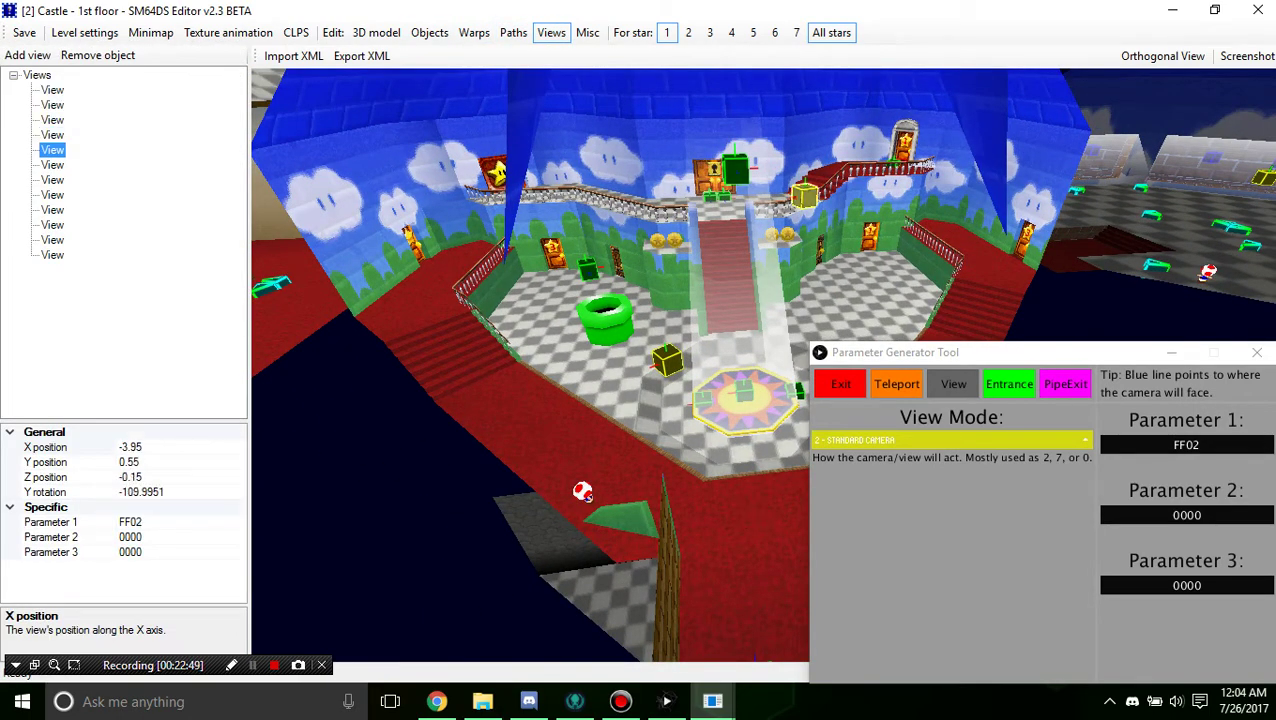
key("Down")
key("Down")
key("Down")
key("Down")
key("Up")
key("Up")
key("Up")
key("Up")
key("Up")
key("Up")
key("Up")
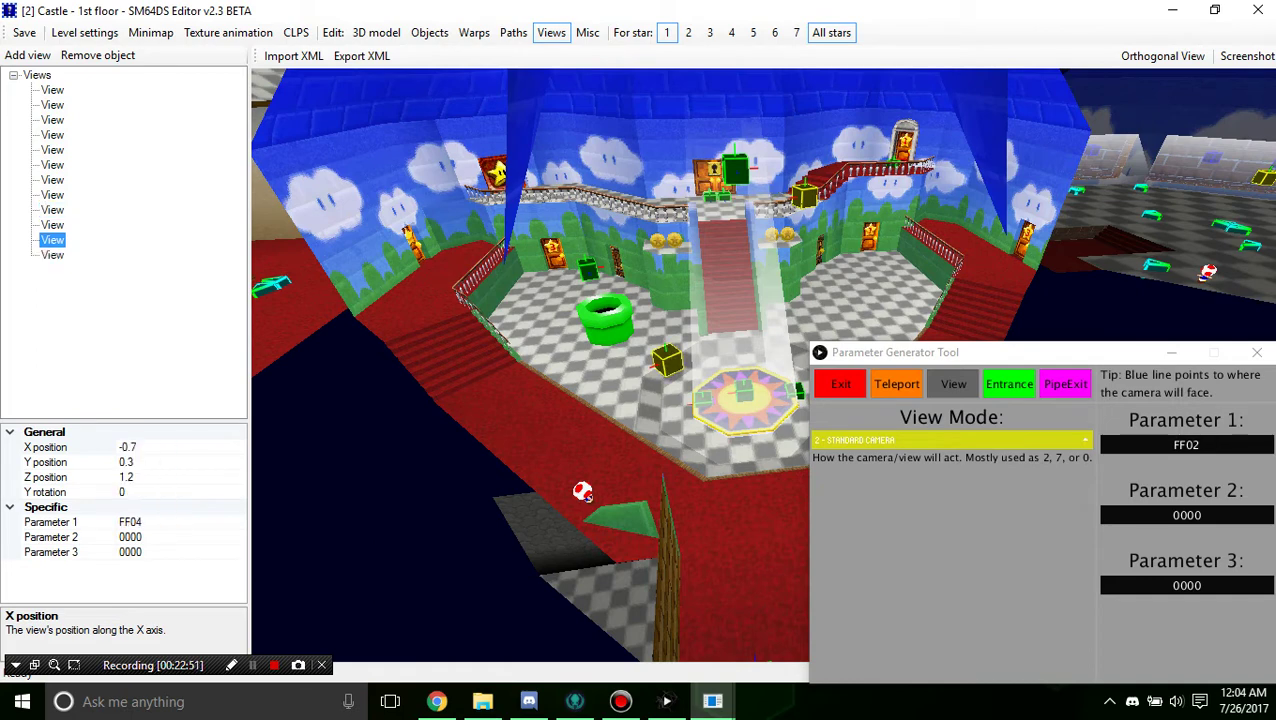
key("Up")
key("Up")
key("Up")
key("Up")
key("Up")
key("Down")
key("Down")
key("Down")
key("Down")
key("Down")
key("Down")
key("Down")
key("Down")
key("Down")
key("Down")
key("Down")
key("Up")
key("Up")
key("Up")
key("Up")
key("Up")
key("Up")
key("Up")
key("Up")
key("Up")
key("Up")
key("Up")
key("Up")
key("Down")
key("Down")
key("Down")
key("Up")
key("Up")
key("Up")
mouse_move(530, 400)
right_mouse_down()
mouse_move(630, 380)
mouse_move(760, 467)
mouse_move(698, 473)
mouse_move(733, 430)
right_mouse_up()
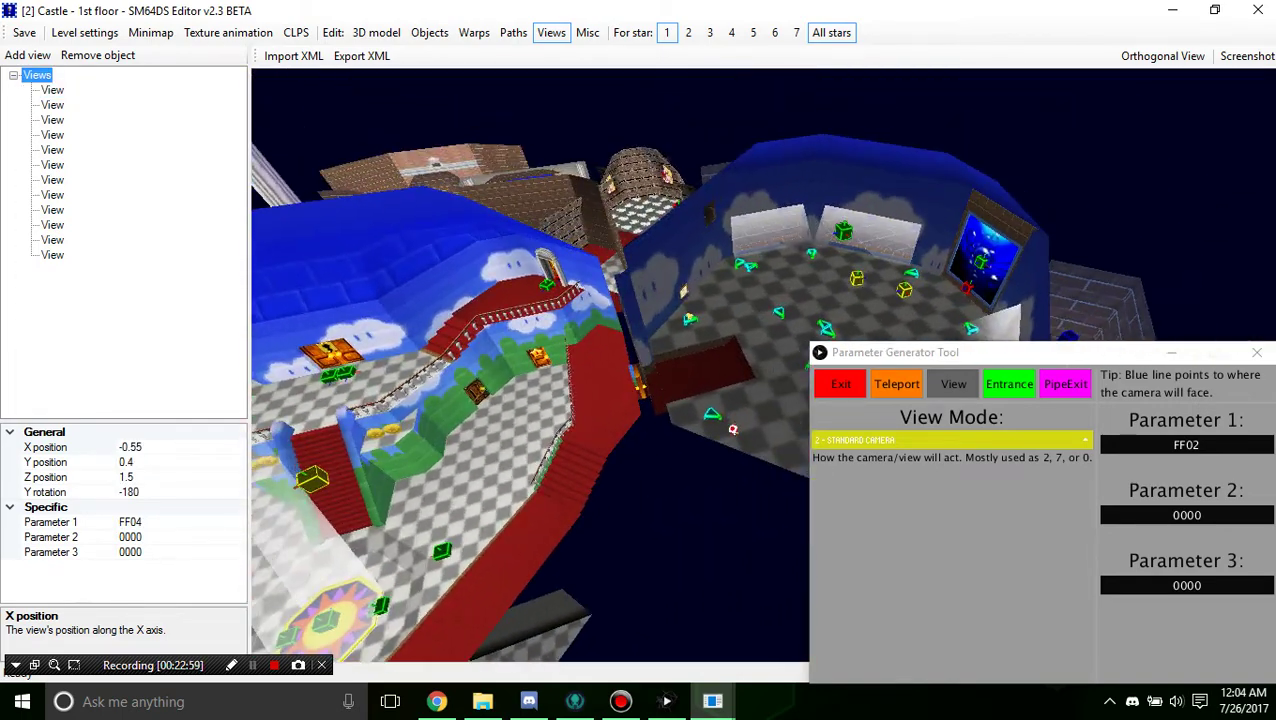
Step: Browse the available View Mode options in the Parameter Generator Tool
left_click(952, 440)
scroll(952, 480, "up", 1)
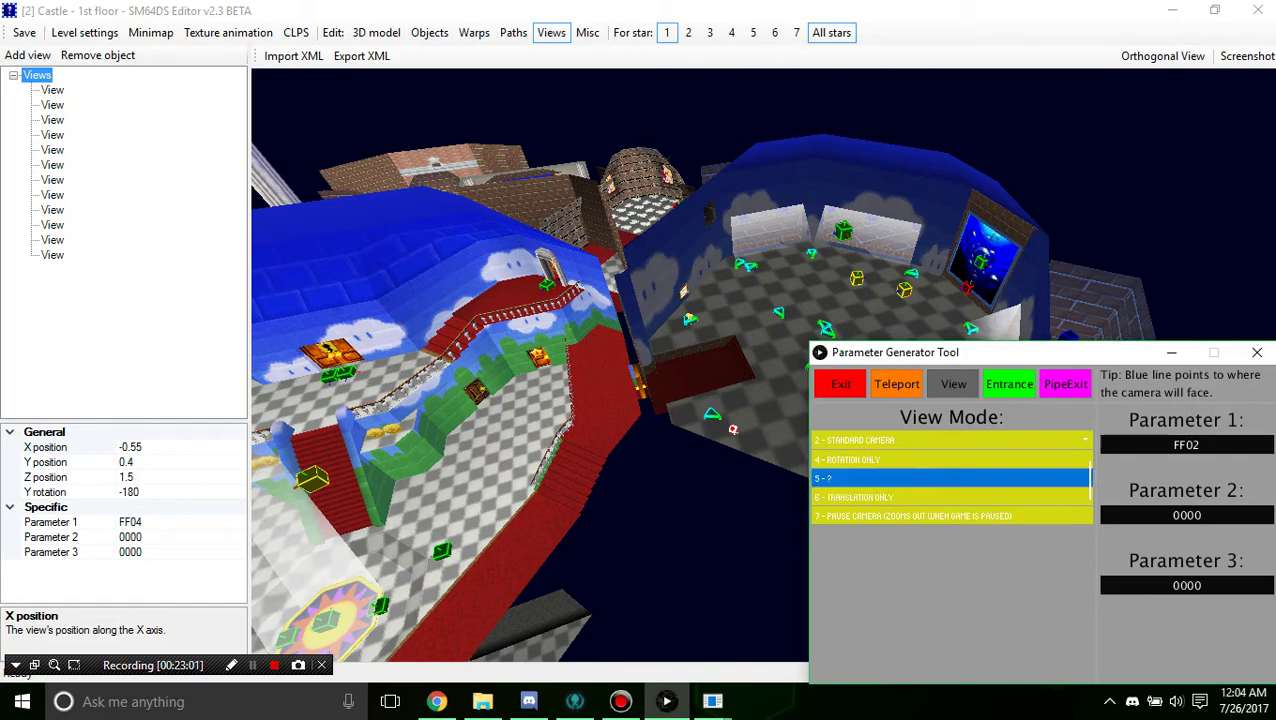
left_click(600, 420)
Step: Add a view above the sun emblem in the castle's main hall and turn it to a Y rotation of -174
right_click_drag(600, 420, 670, 490)
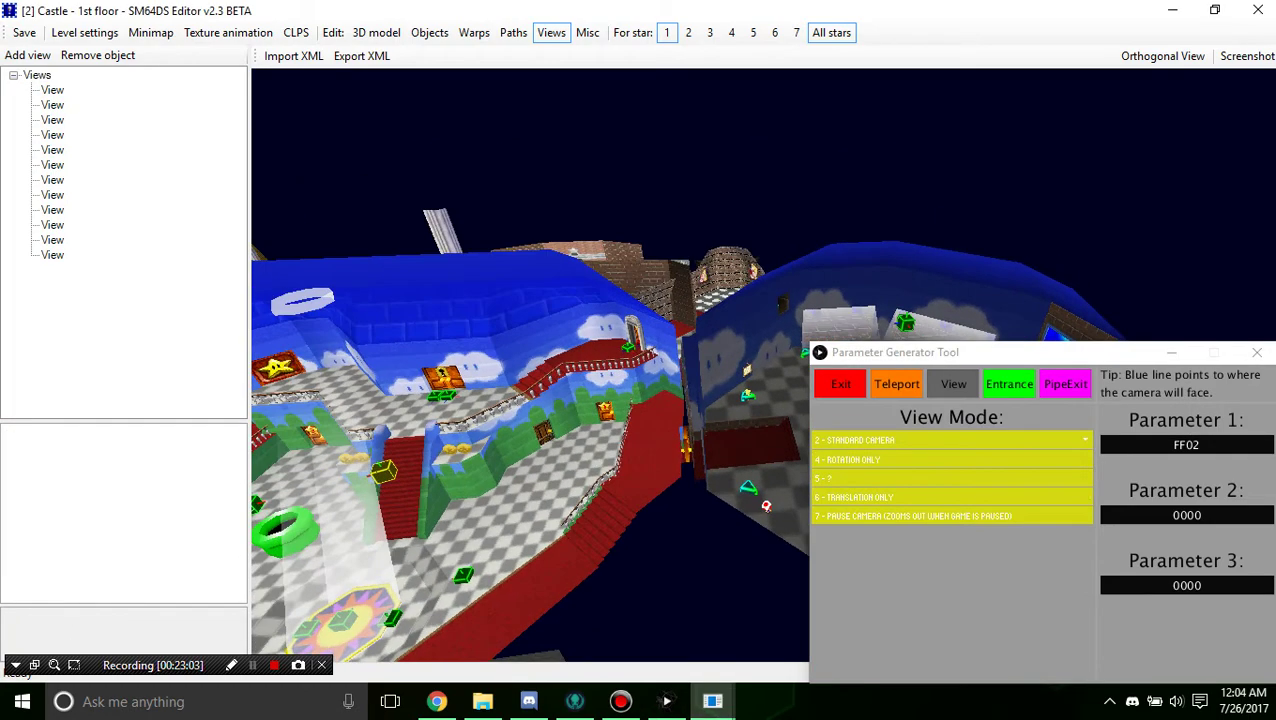
left_click_drag(670, 490, 750, 405)
scroll(952, 483, "down", 1)
right_click_drag(560, 400, 700, 450)
scroll(600, 420, "up", 1)
mouse_move(600, 450)
right_mouse_down()
mouse_move(605, 420)
mouse_move(600, 470)
right_mouse_up()
scroll(605, 420, "down", 3)
scroll(605, 420, "up", 3)
left_click_drag(600, 420, 643, 491)
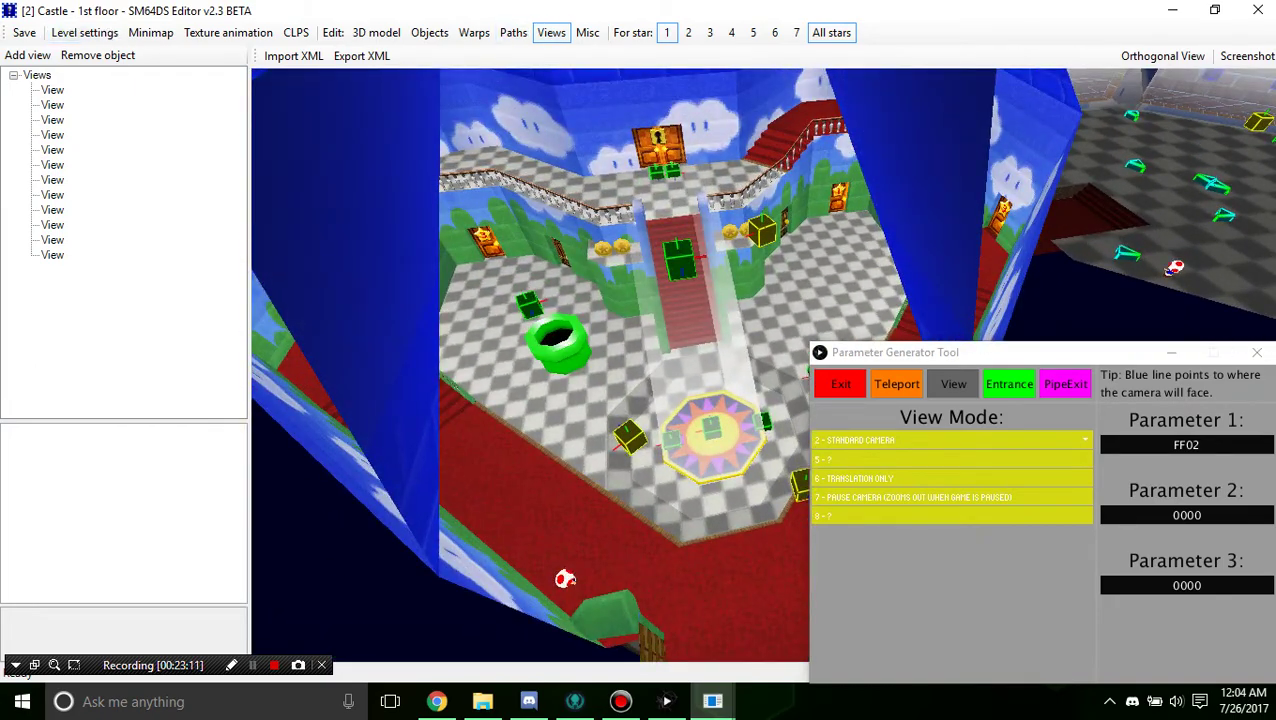
left_click(27, 55)
left_click(705, 415)
right_click_drag(635, 432, 379, 434)
left_click_drag(704, 412, 724, 456)
scroll(724, 456, "up", 1)
Step: Set Parameter 1 of the new view to FF07
left_click(146, 522)
left_click_drag(146, 522, 118, 522)
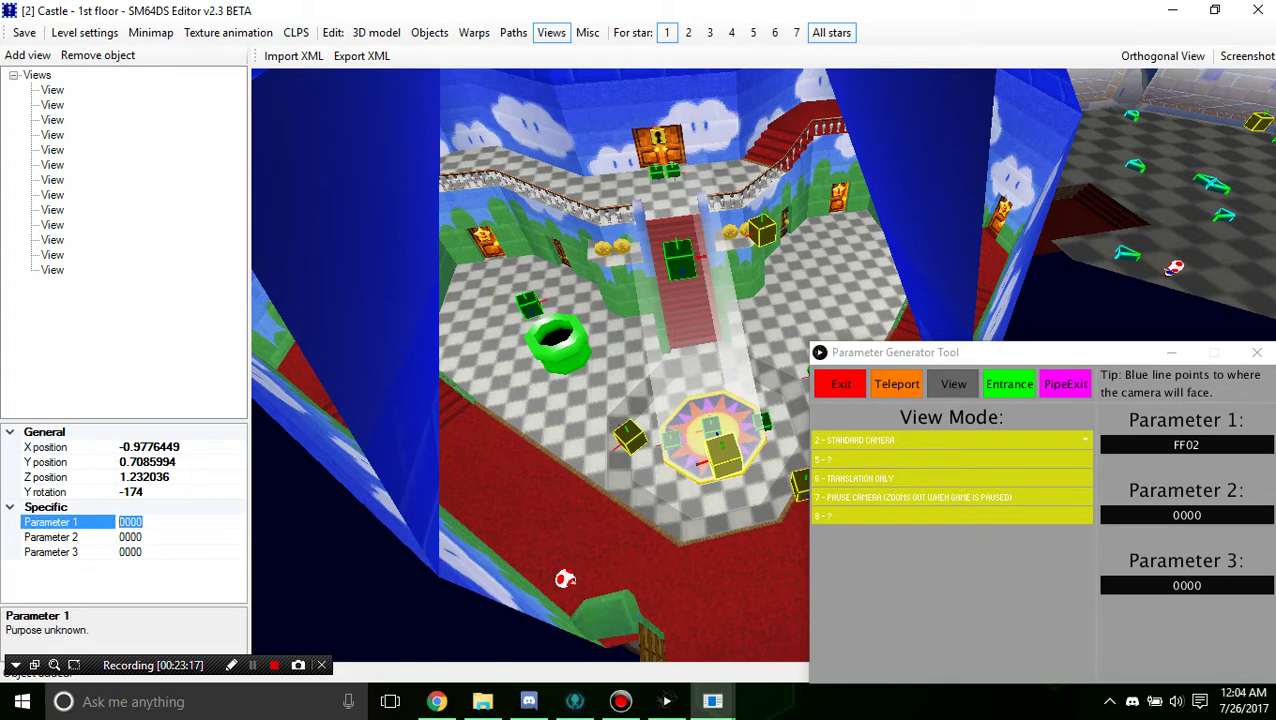
type("FF")
key("Return")
Step: Set the View Mode in the Parameter Generator Tool to 7 - Pause camera
left_click(952, 440)
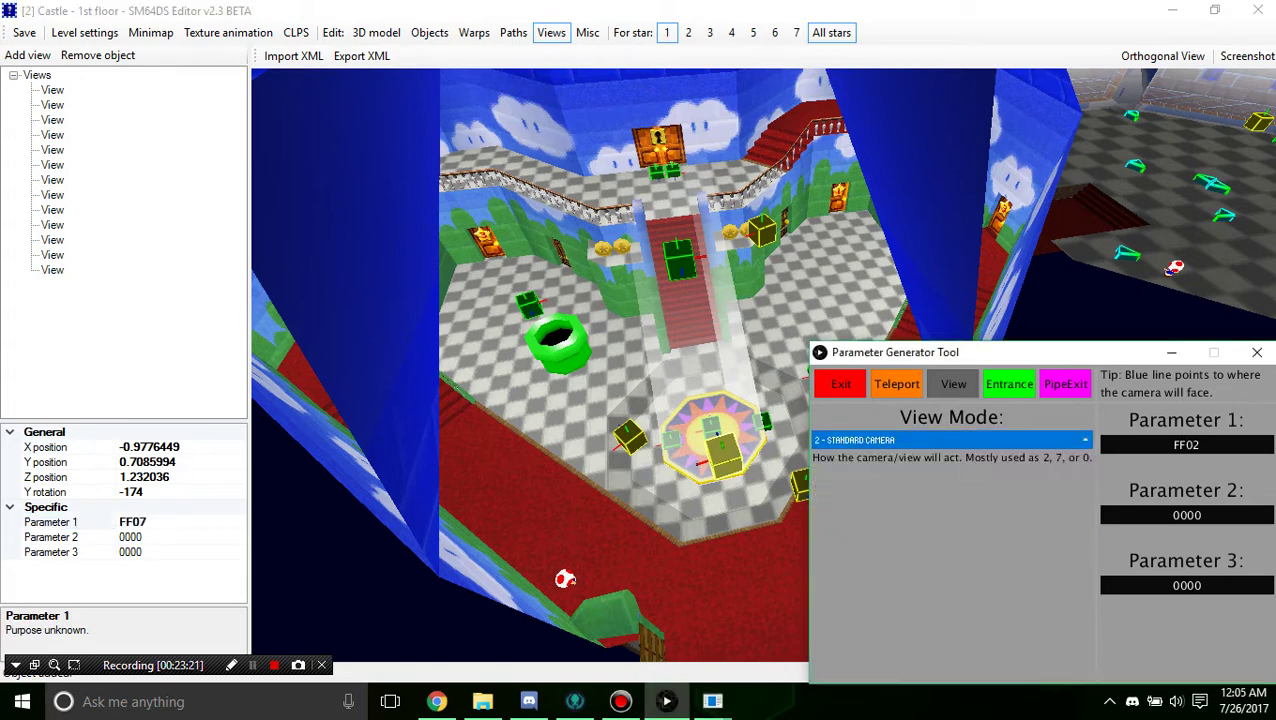
left_click(952, 440)
left_click(952, 495)
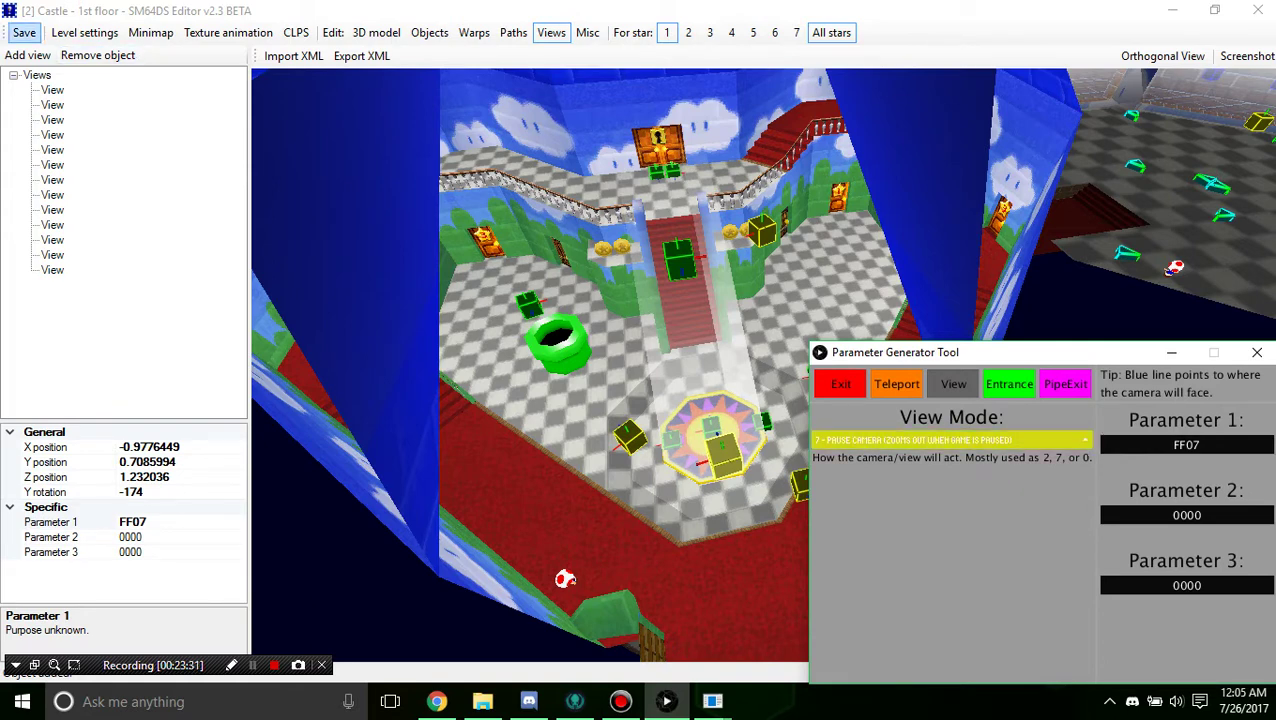
Step: Save the level and launch DeSmuME
left_click(24, 33)
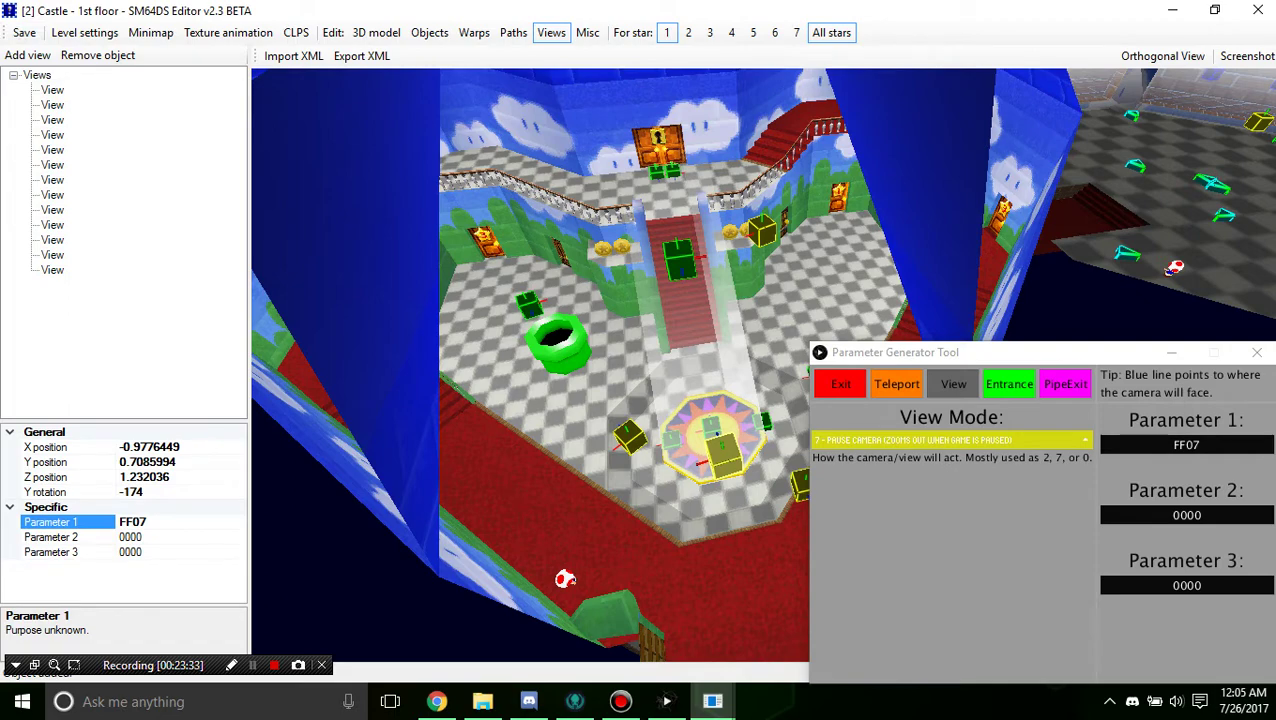
key("super")
type("des")
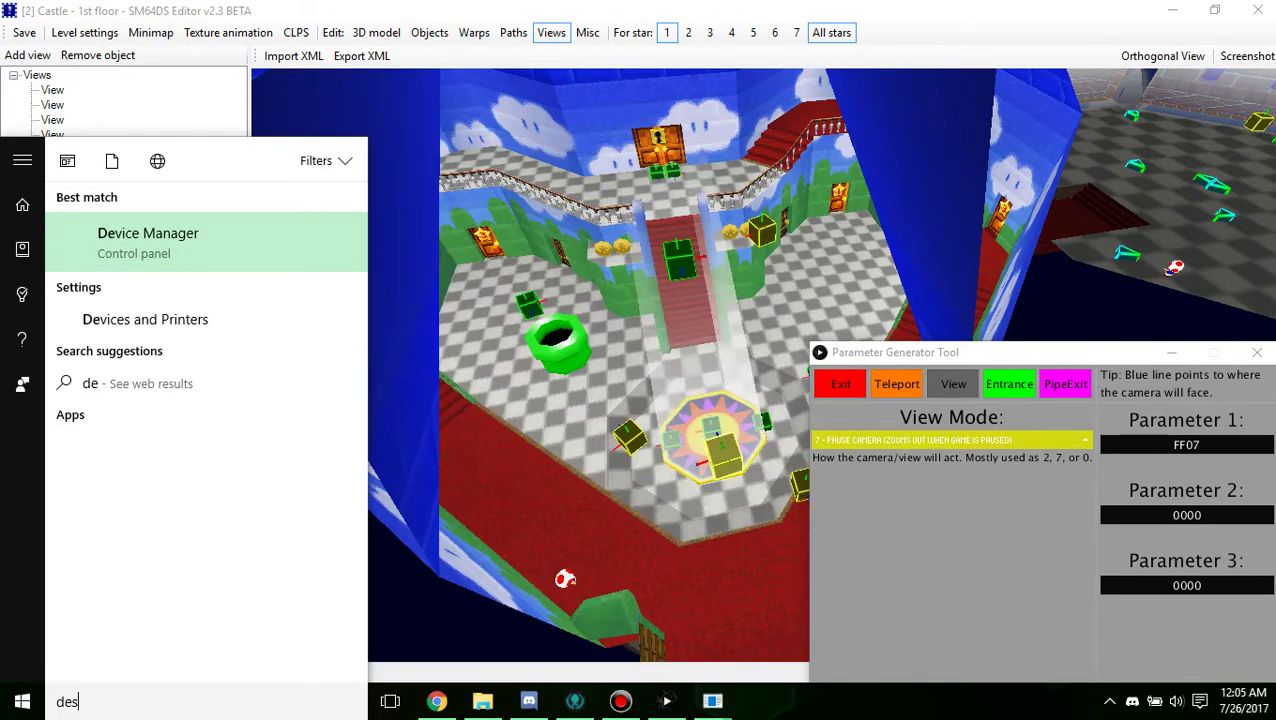
key("Return")
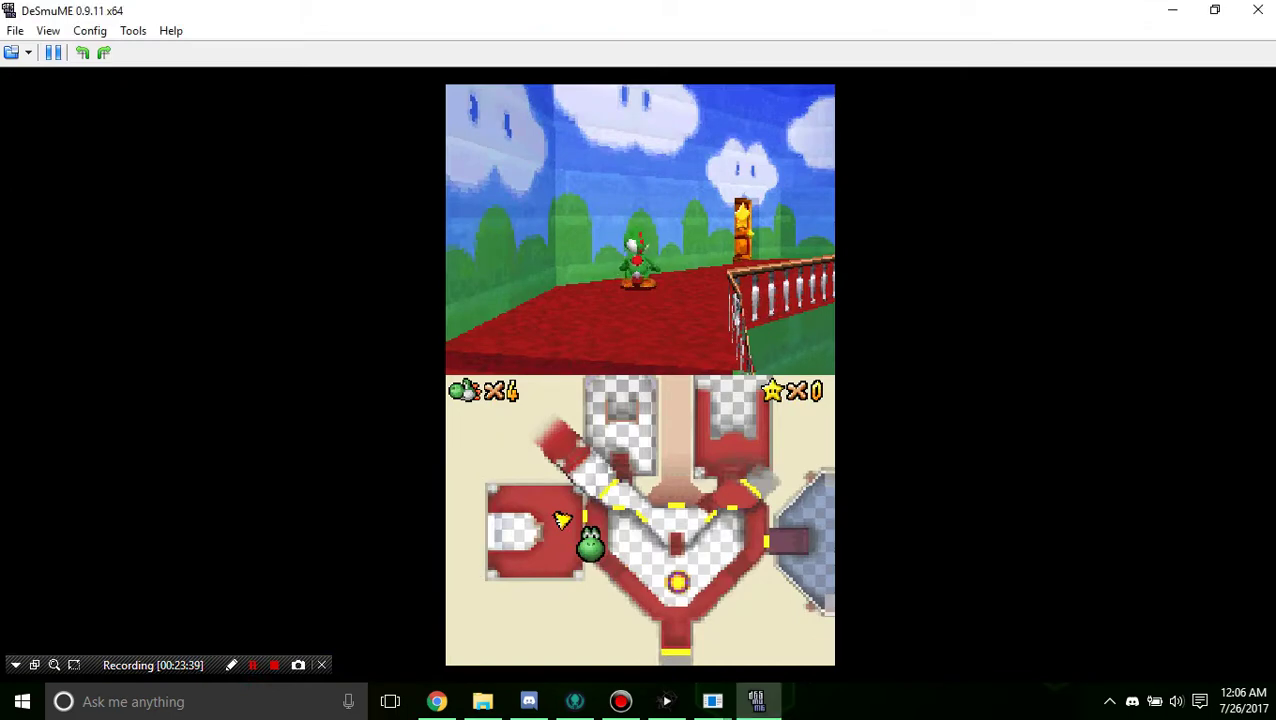
Step: Pause and resume the game on the red carpet, move Yoshi to the locked door above the stairs, and pause again to test the pause camera
key("Return")
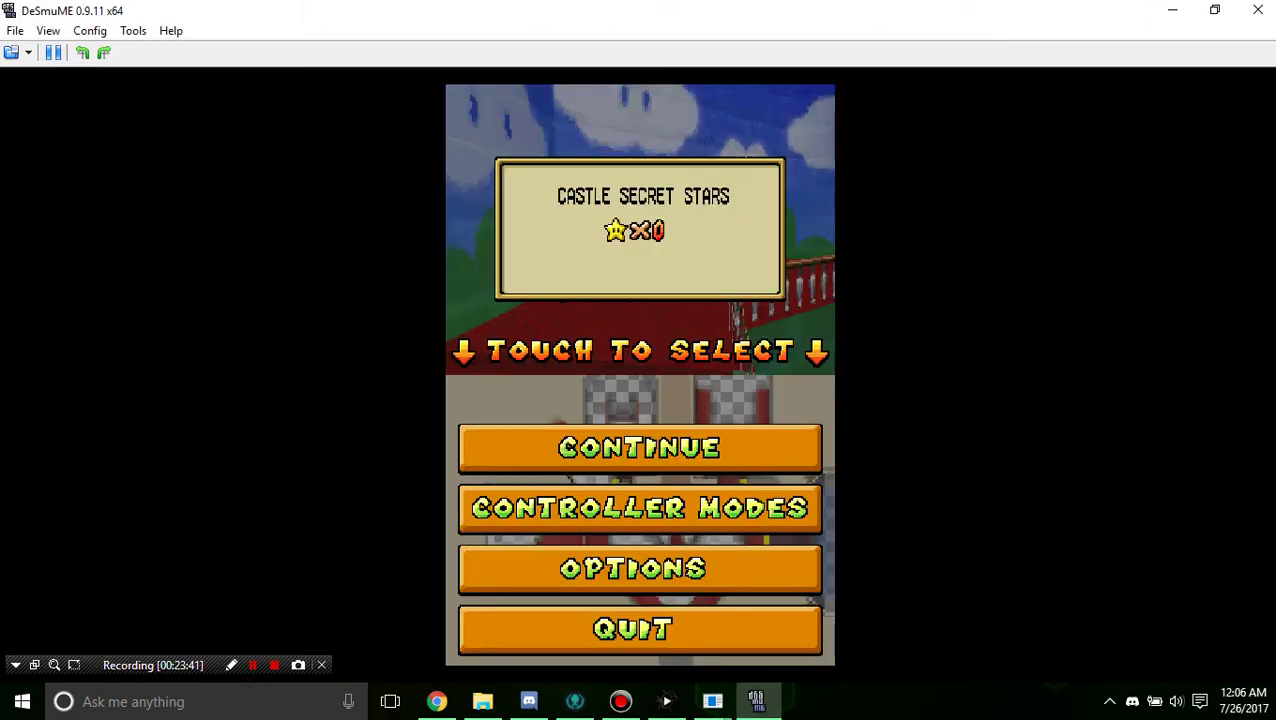
key("Return")
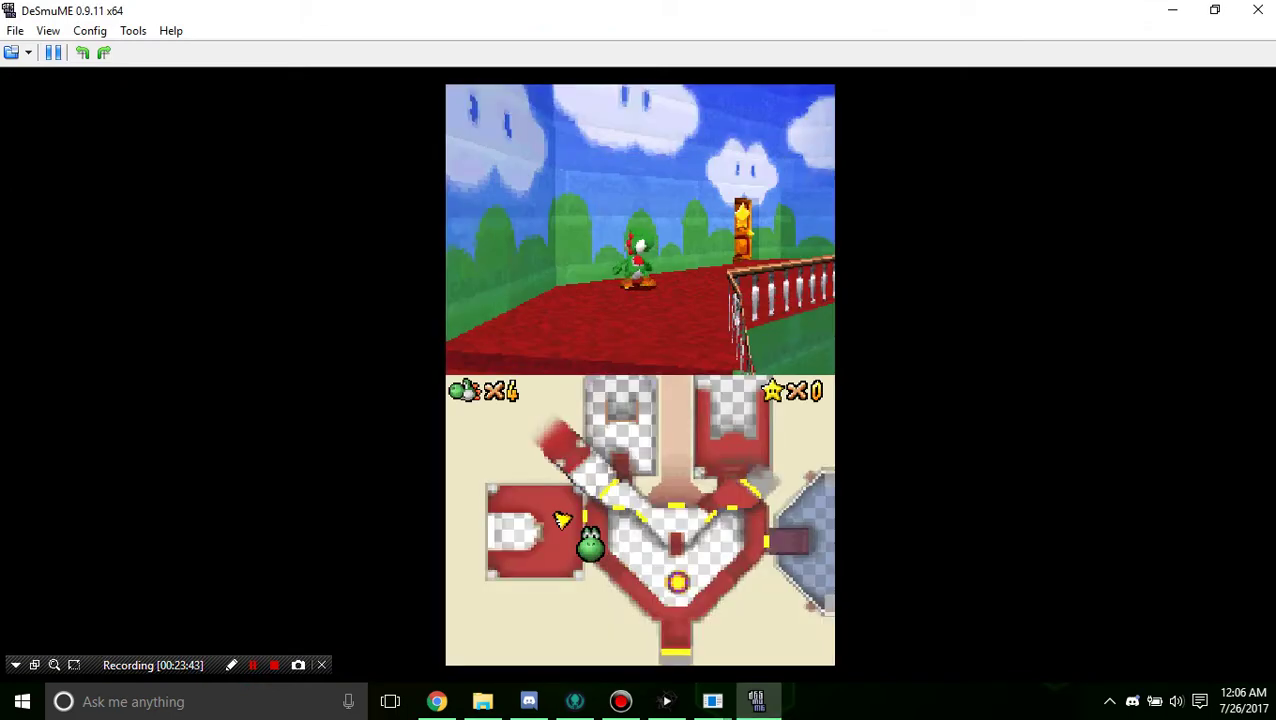
key("Right")
key("z")
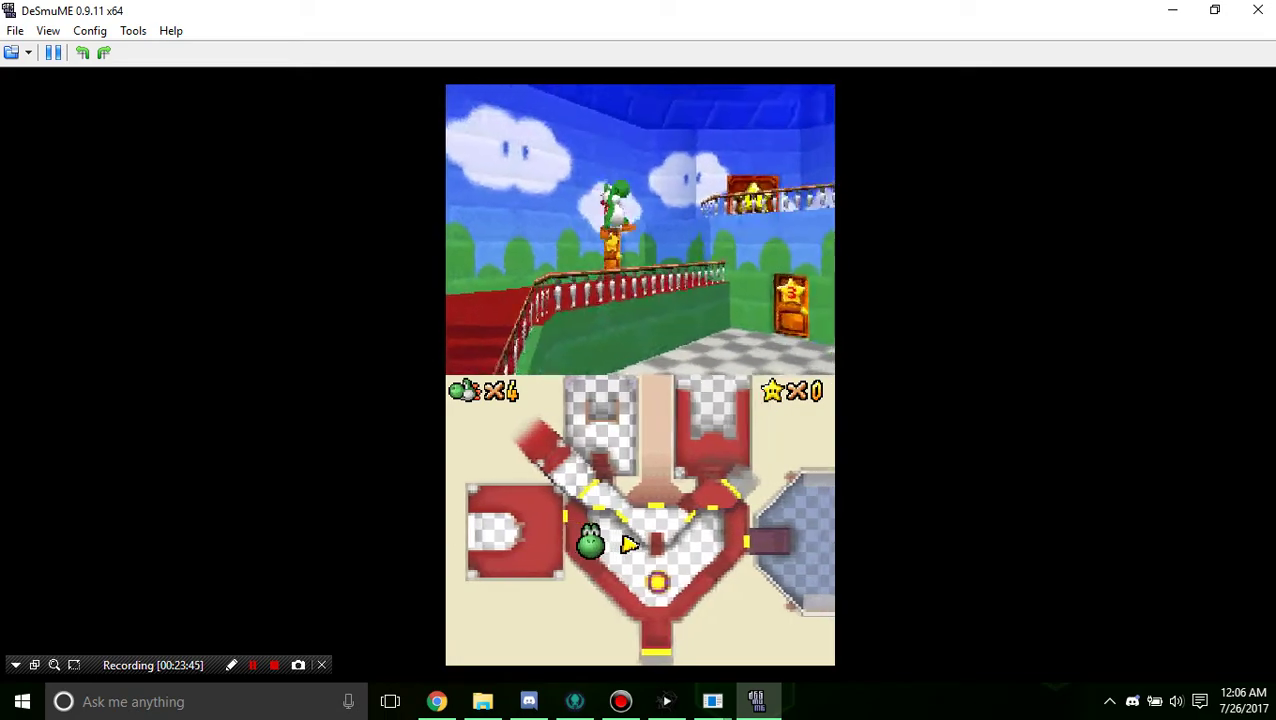
key("Right")
key("z")
key("z")
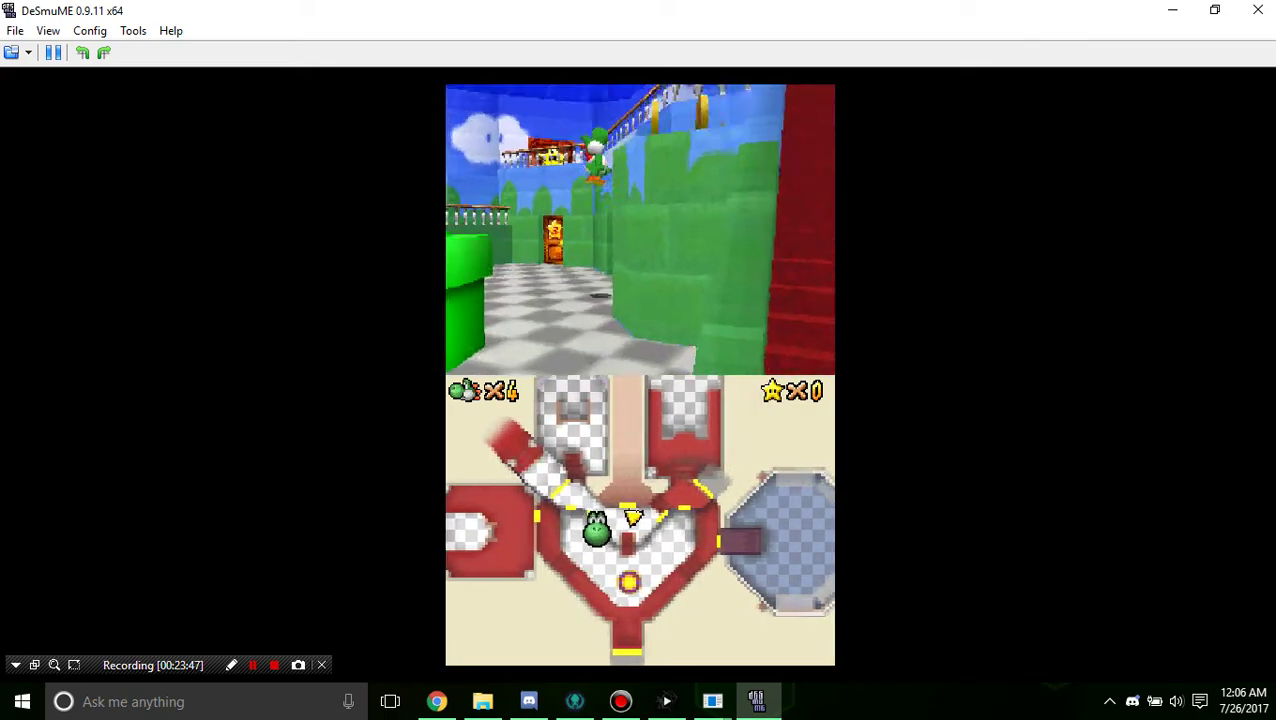
key("Right")
key("z")
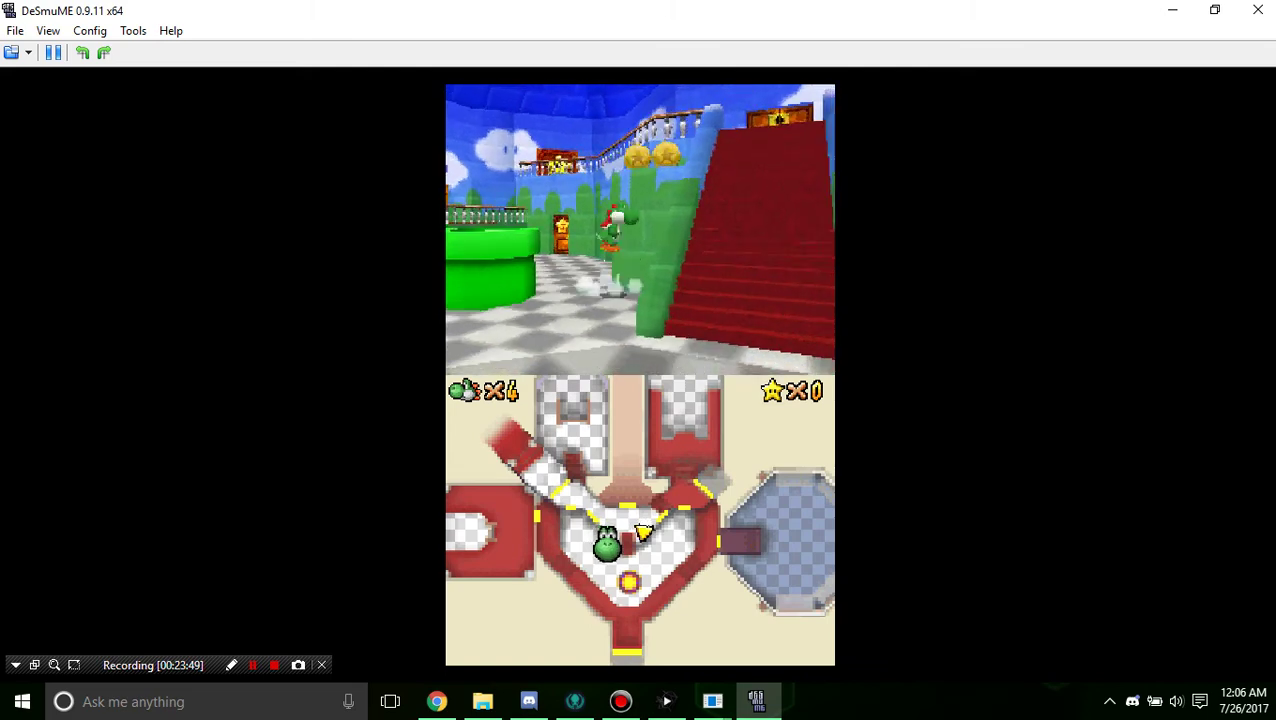
key("z")
key("Up")
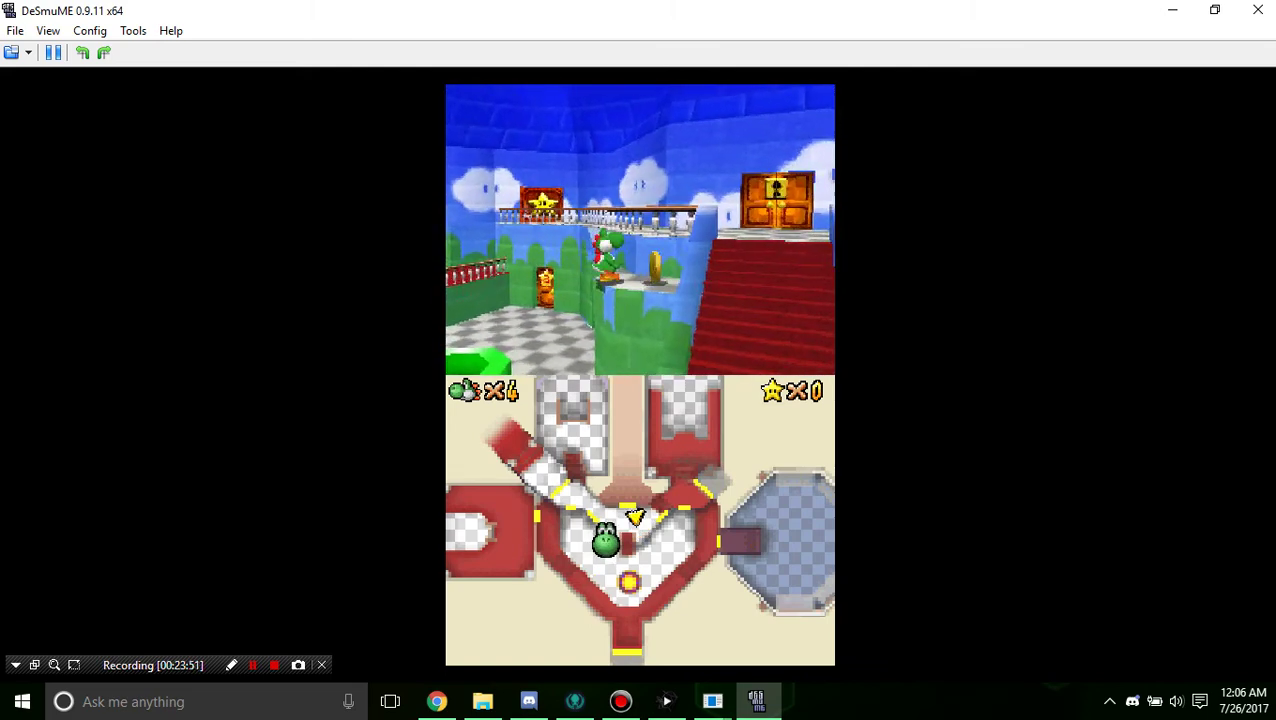
key("z")
key("Up")
key("Return")
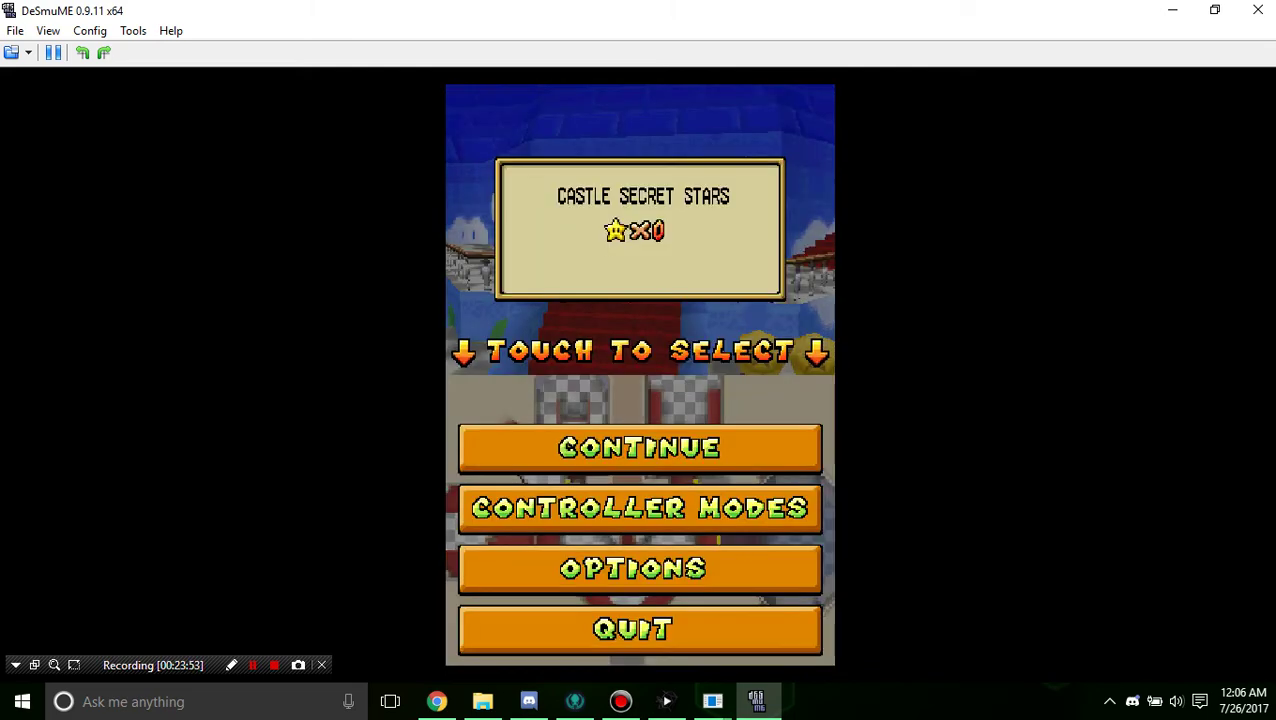
key("Return")
Step: Return to the Castle - 1st floor level in SM64DSe and select the newly added view above the sun emblem
mouse_move(712, 701)
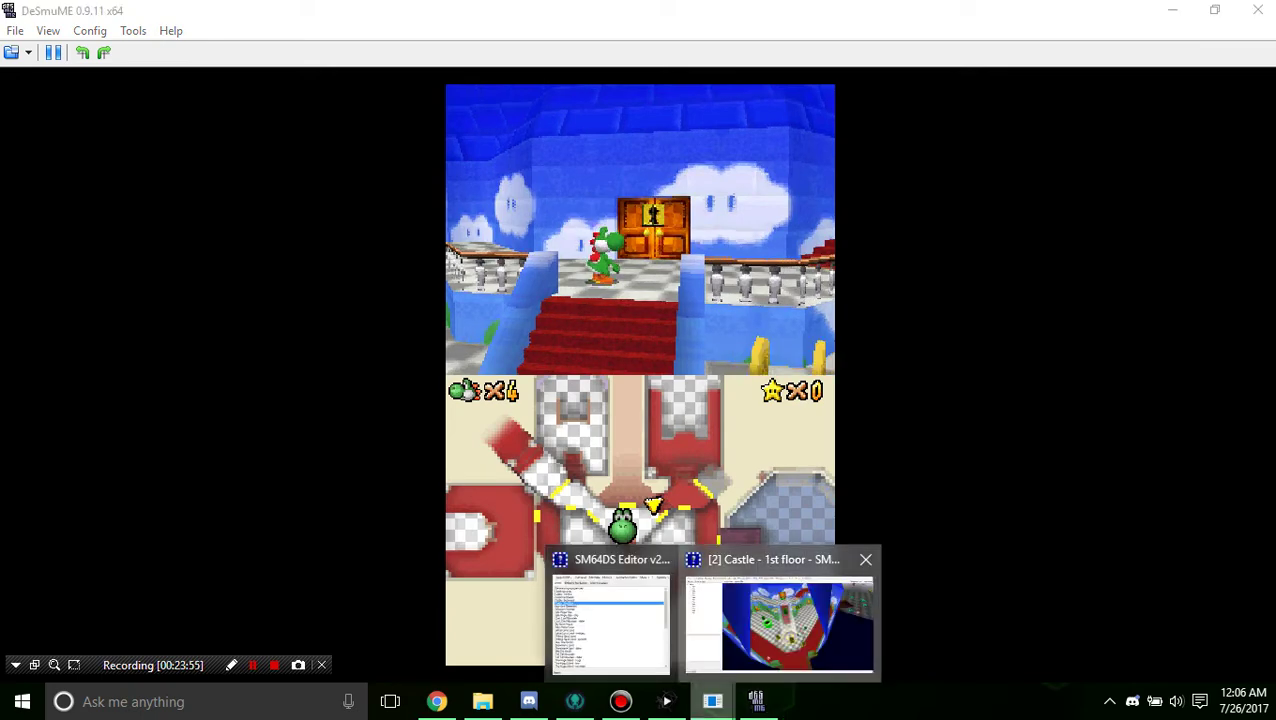
left_click(783, 626)
left_click(725, 457)
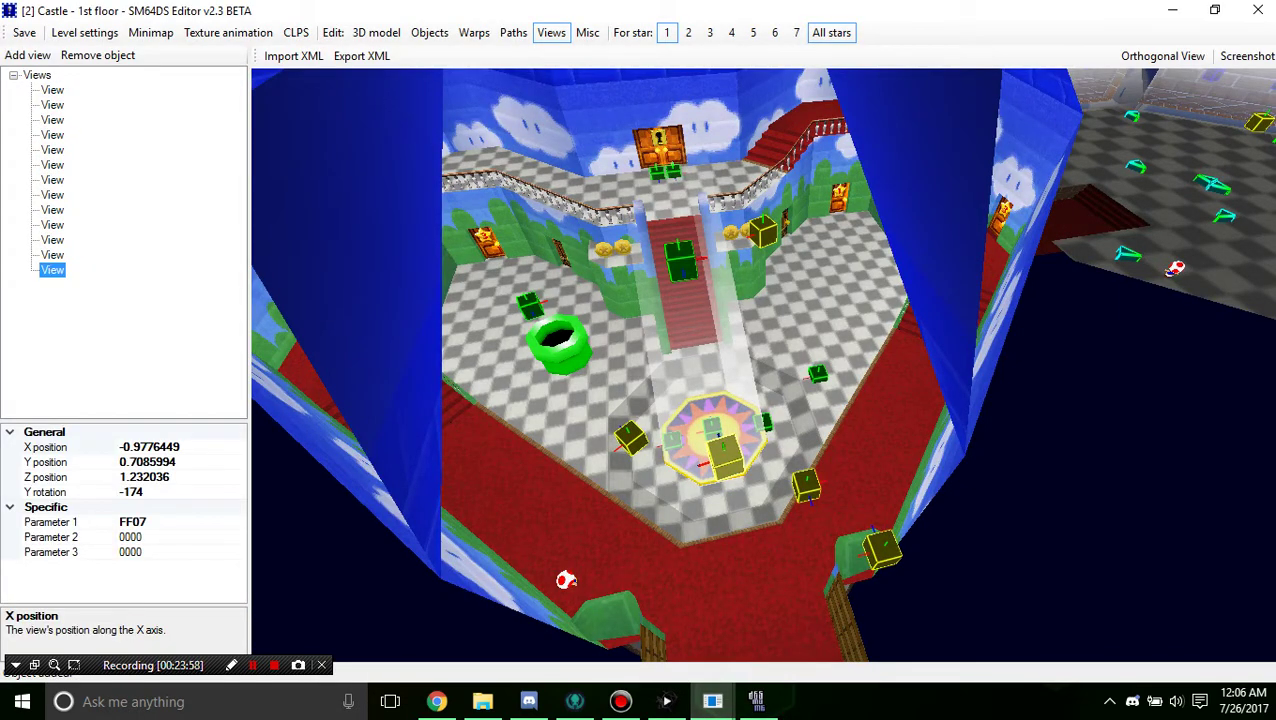
Step: Set Parameter 1 of the view beside the sun emblem, nearest the green warp pipe, to FF02
left_click(631, 438)
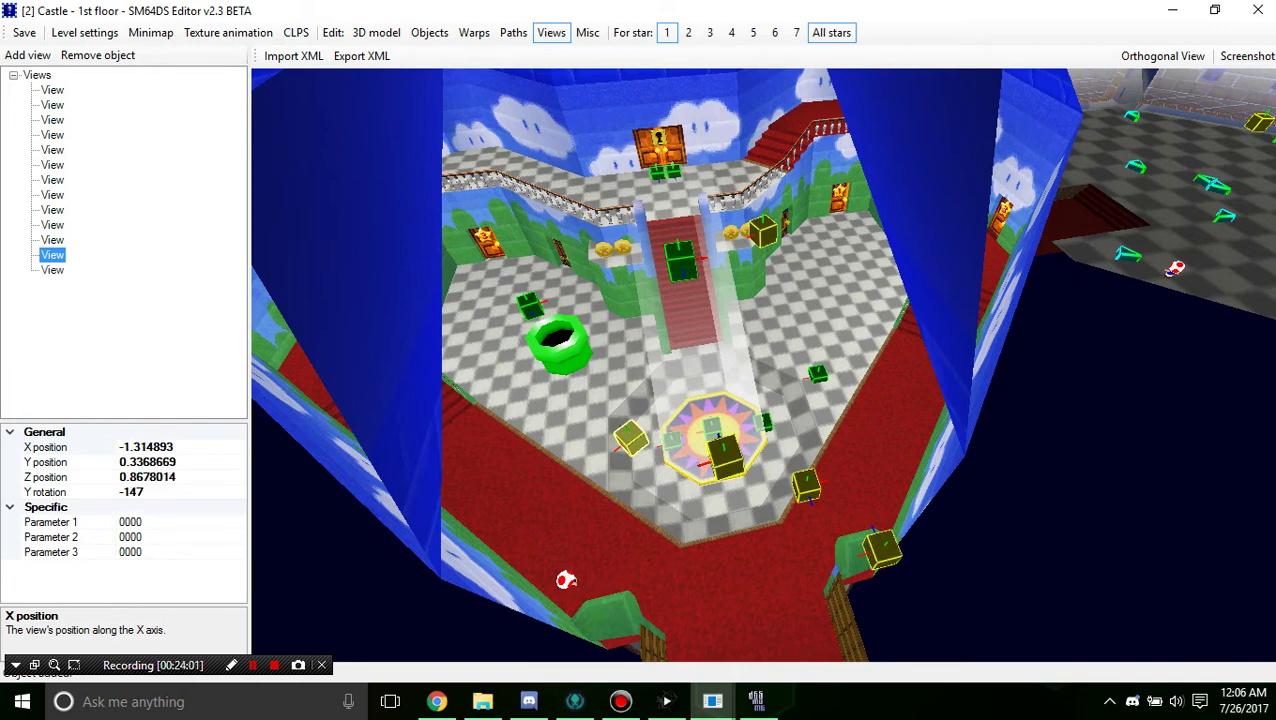
left_click(882, 550)
left_click(806, 485)
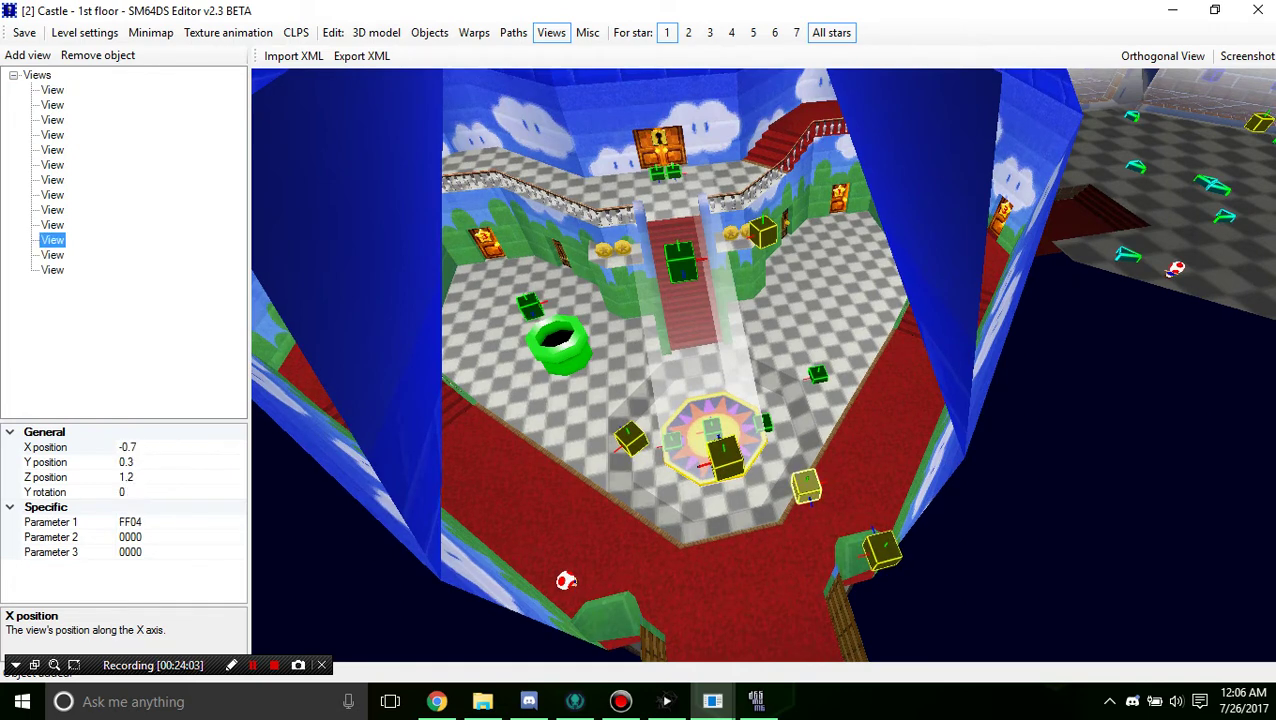
left_click(631, 438)
double_click(130, 522)
type("FF02")
key("Return")
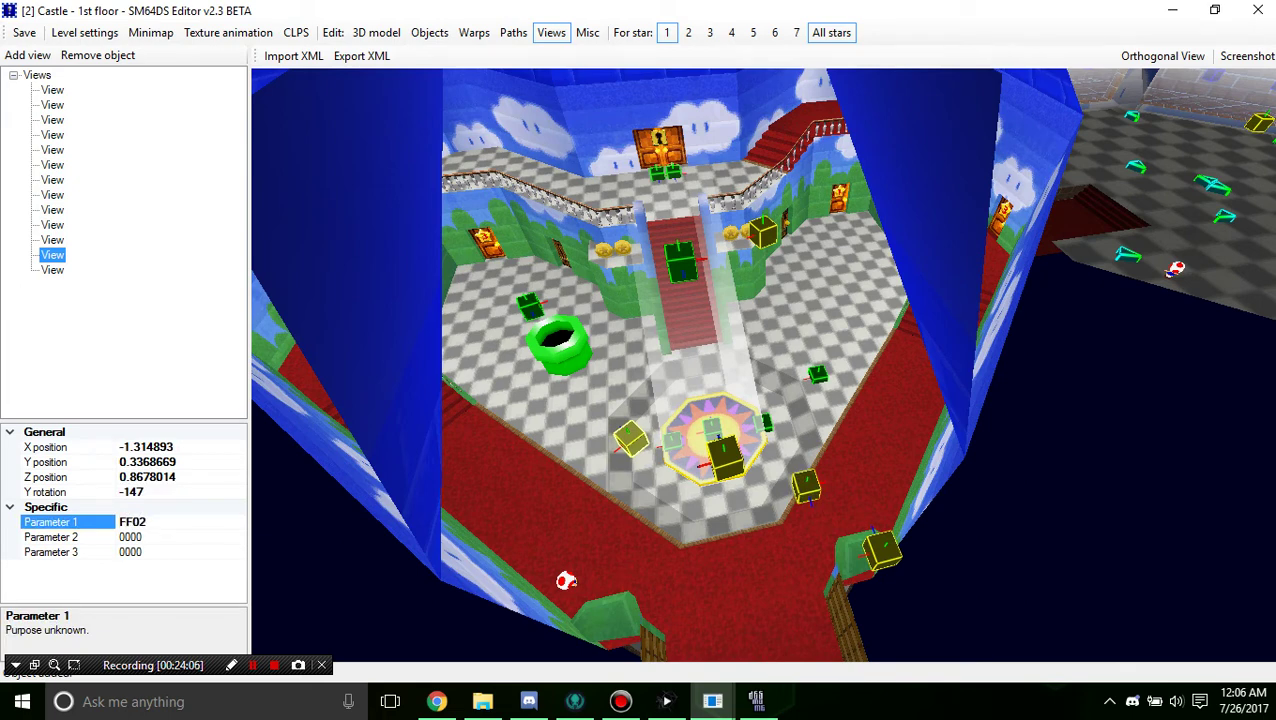
Step: Compare the parameters of the pause camera above the sun emblem with those of the neighbouring views
left_click(725, 457)
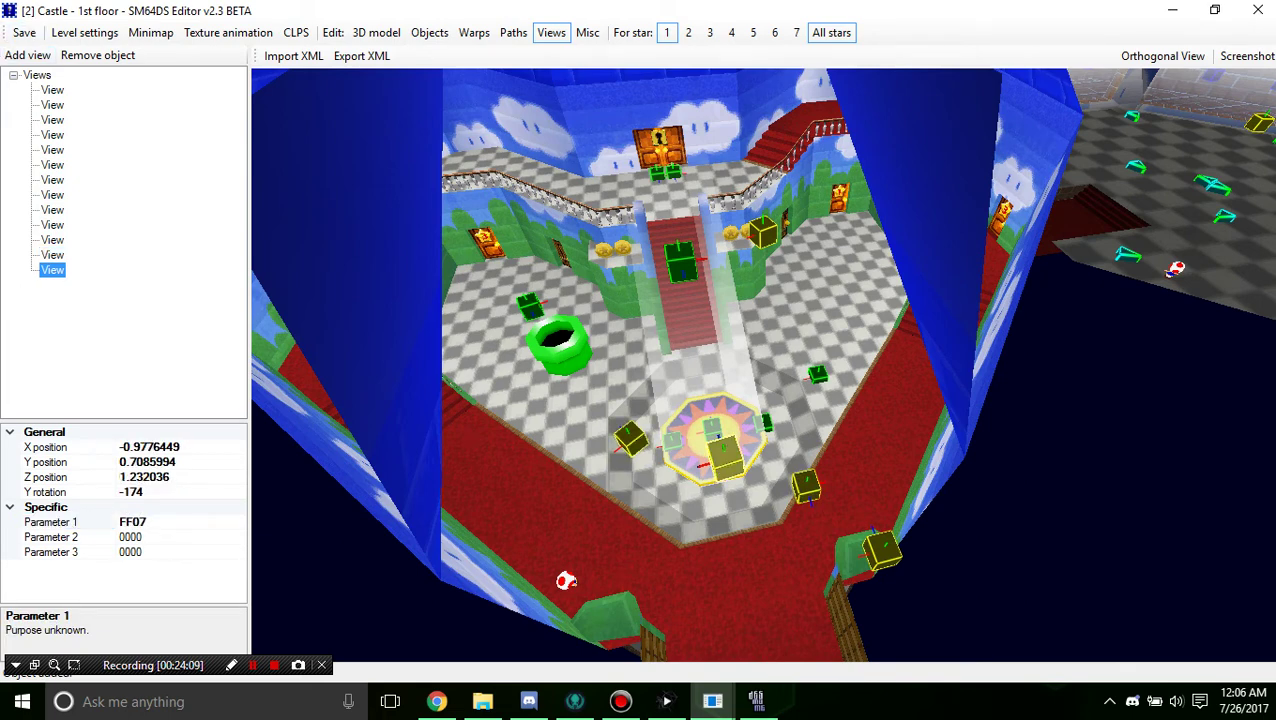
left_click(806, 486)
left_click(881, 549)
left_click(838, 512)
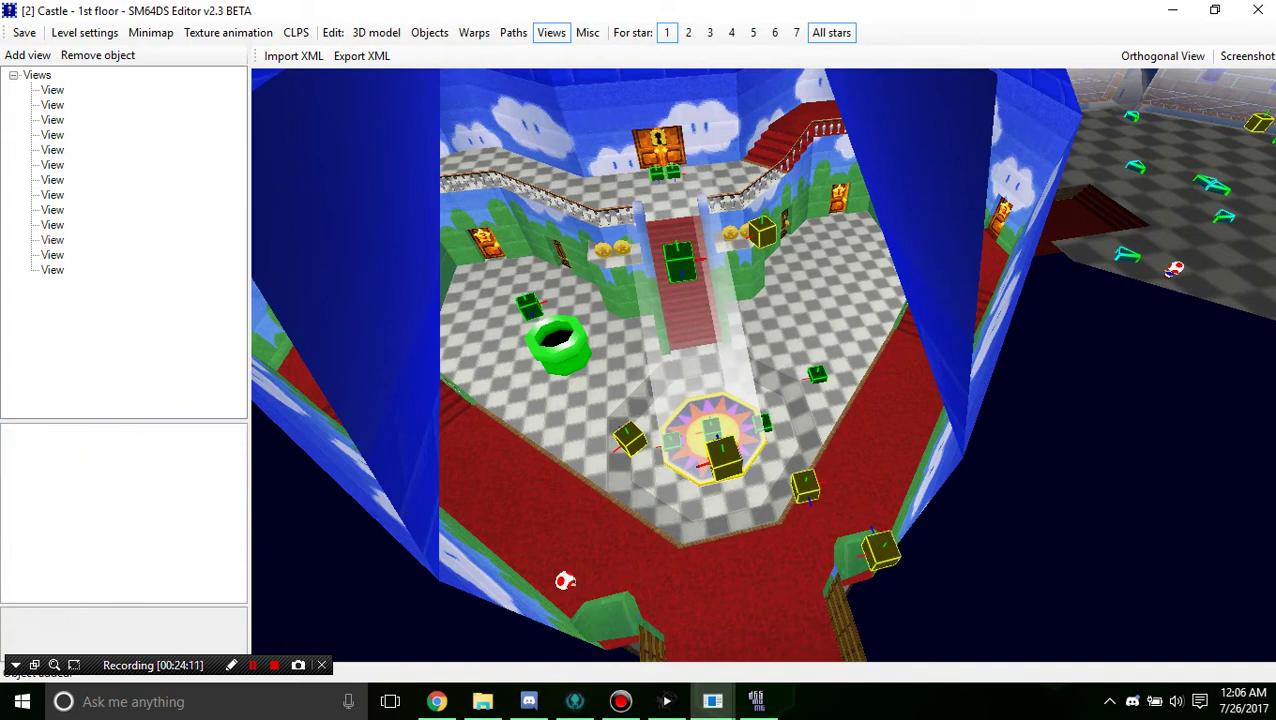
left_click(806, 486)
left_click(630, 438)
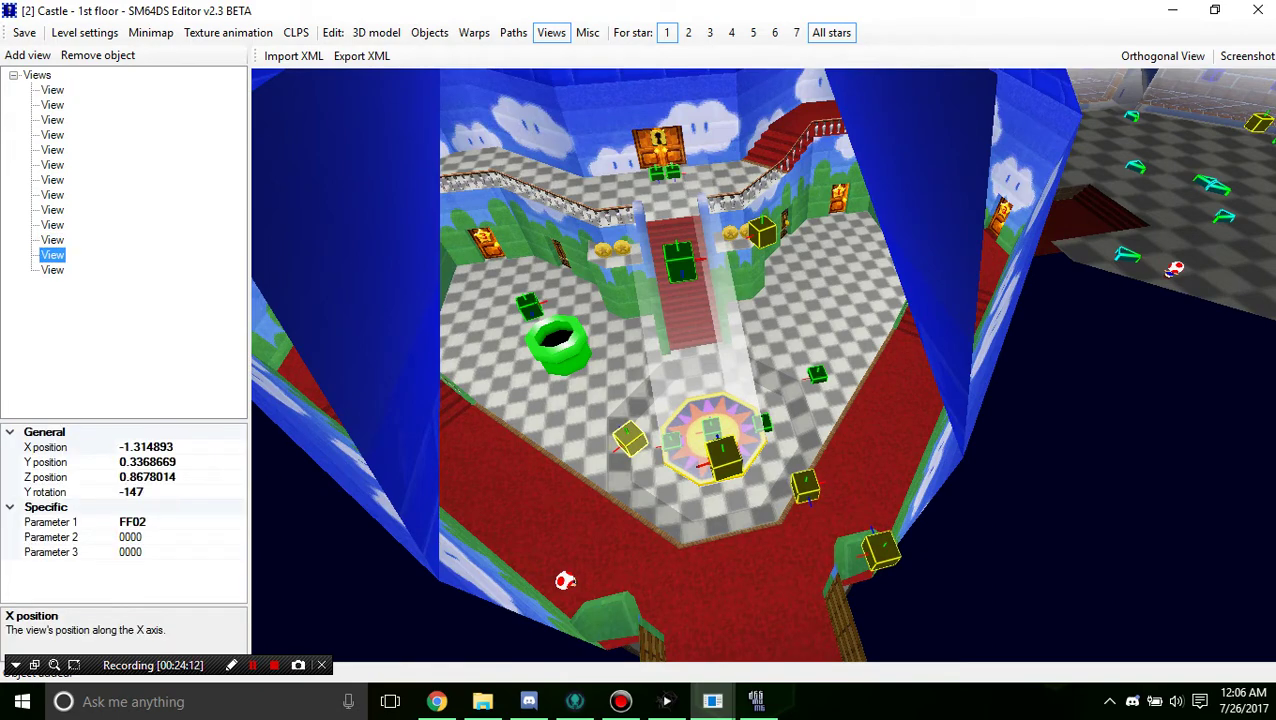
Step: Bring up the Parameter Generator Tool, switch to DeSmuME to run Yoshi down the red stairs, and close the emulator
left_click(667, 701)
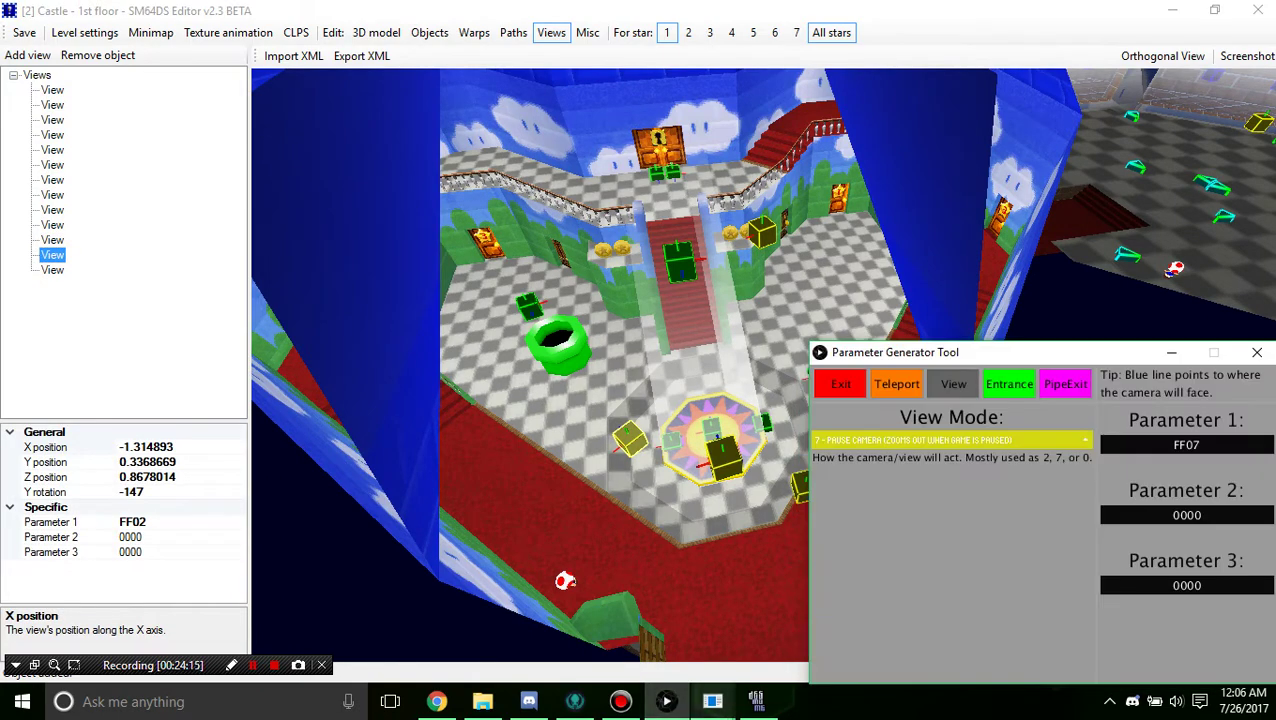
left_click(756, 701)
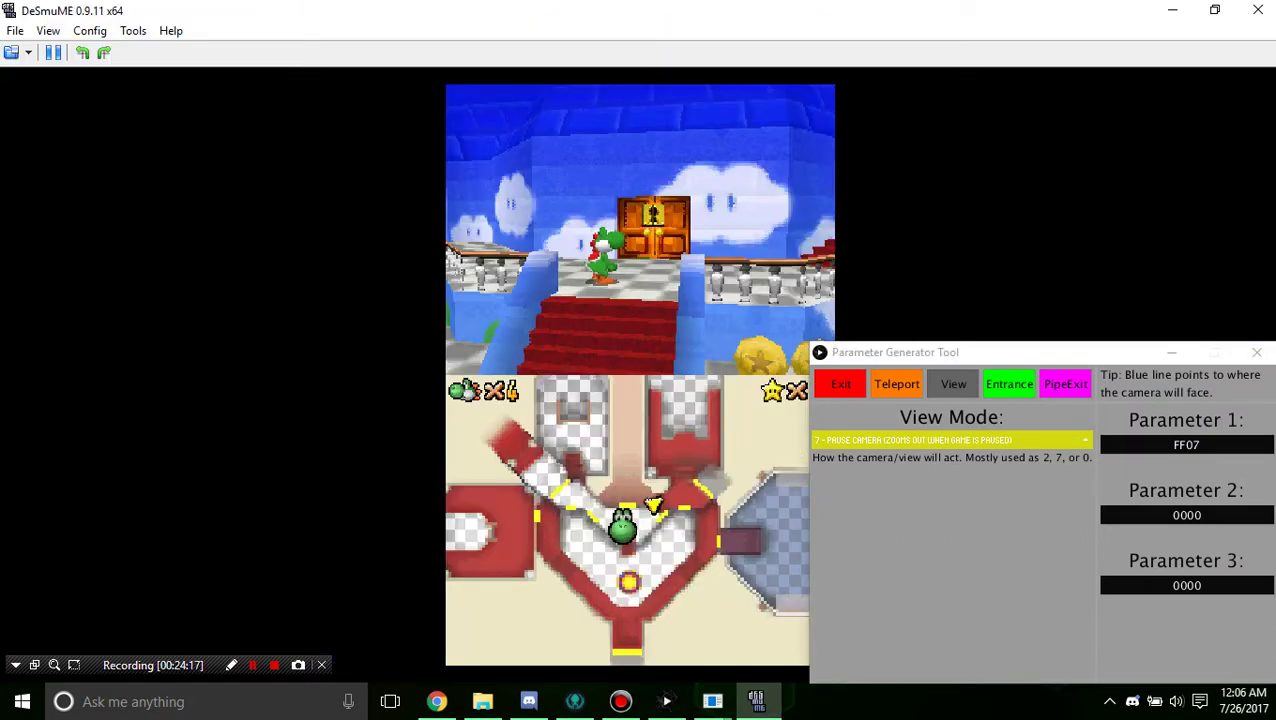
left_click_drag(619, 380, 634, 514)
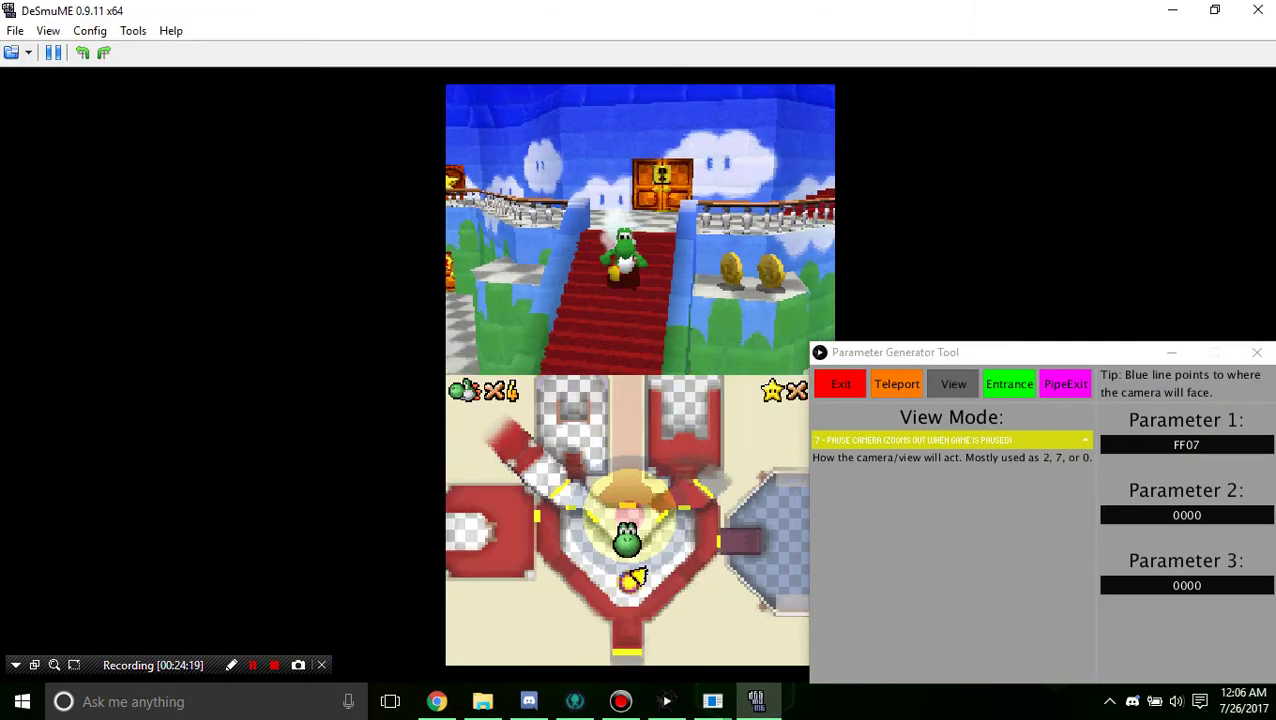
left_click(1257, 10)
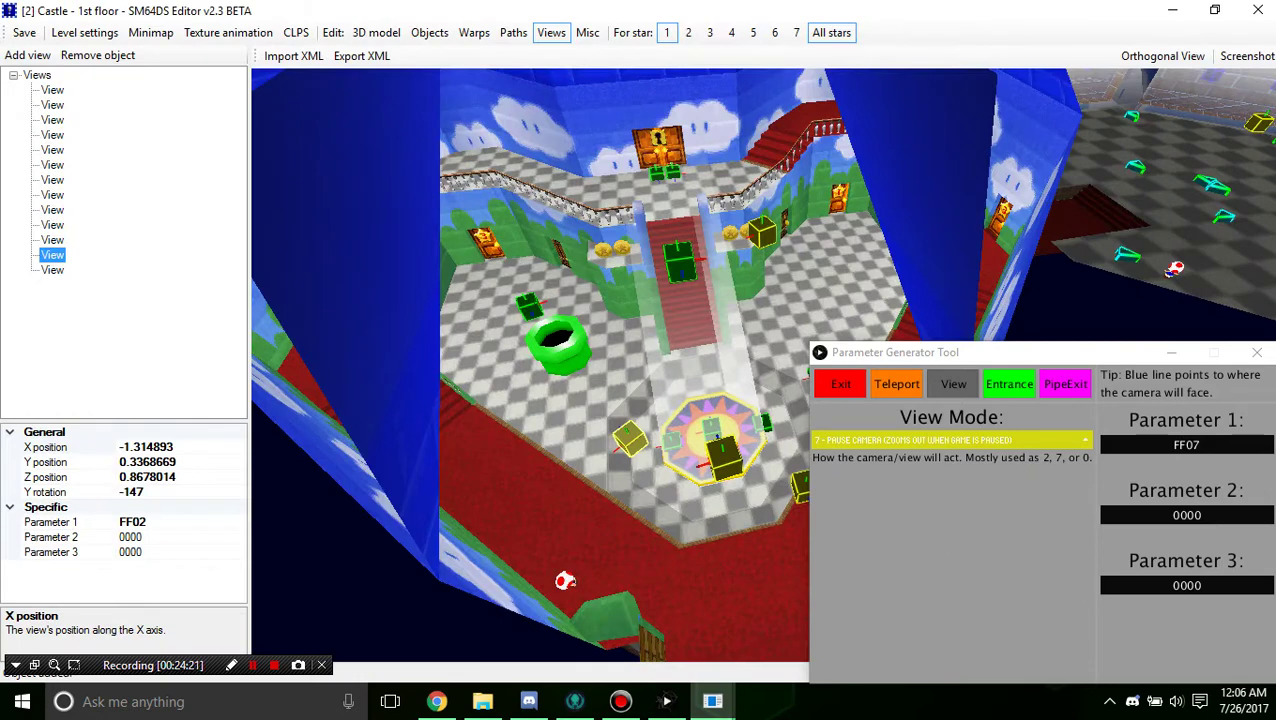
Step: Switch to editing warps in SM64DSe and select the Bob-Omb Battlefield exit inside the green warp pipe
left_click(952, 440)
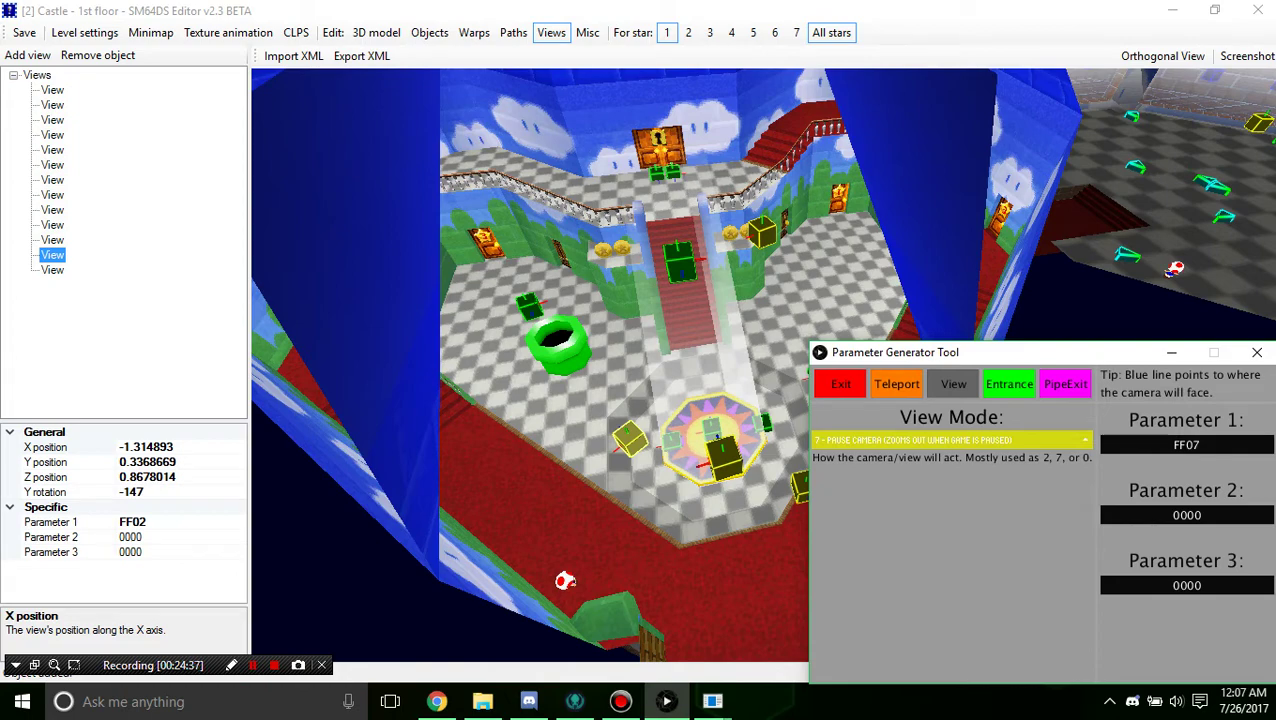
left_click(520, 380)
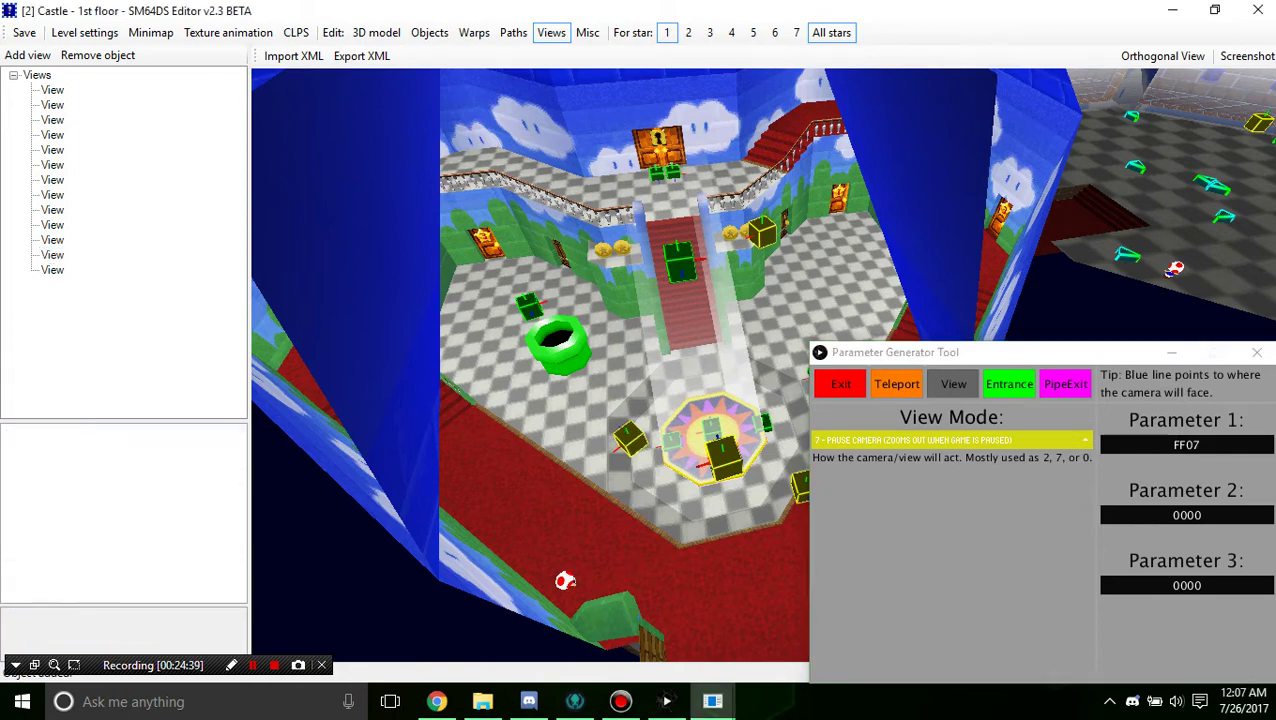
scroll(520, 380, "up", 5)
left_click_drag(520, 380, 760, 420)
right_click_drag(560, 330, 720, 480)
left_click(474, 33)
left_click(685, 405)
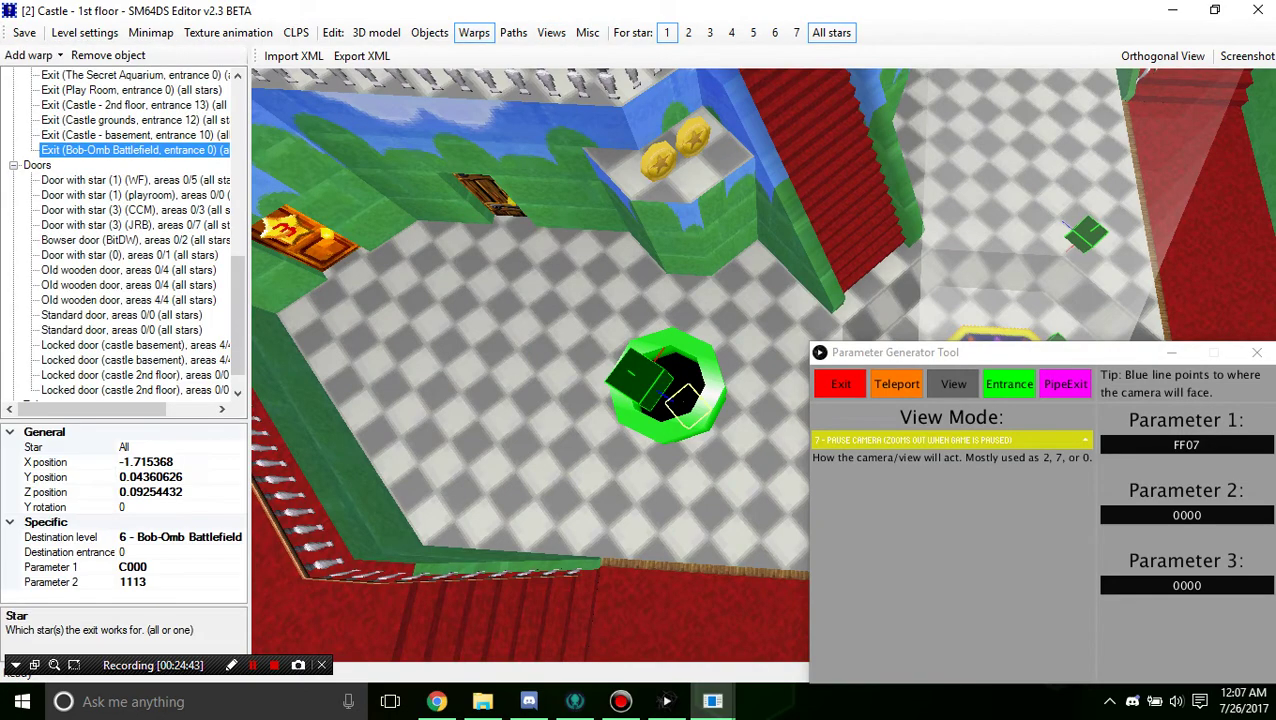
Step: Examine the entrance marker above the green warp pipe and the other warps around the main hall
left_click(636, 379)
scroll(636, 379, "down", 3)
left_click(620, 400)
right_click_drag(620, 400, 640, 290)
right_click_drag(680, 380, 420, 360)
right_click_drag(600, 310, 520, 390)
scroll(600, 300, "up", 4)
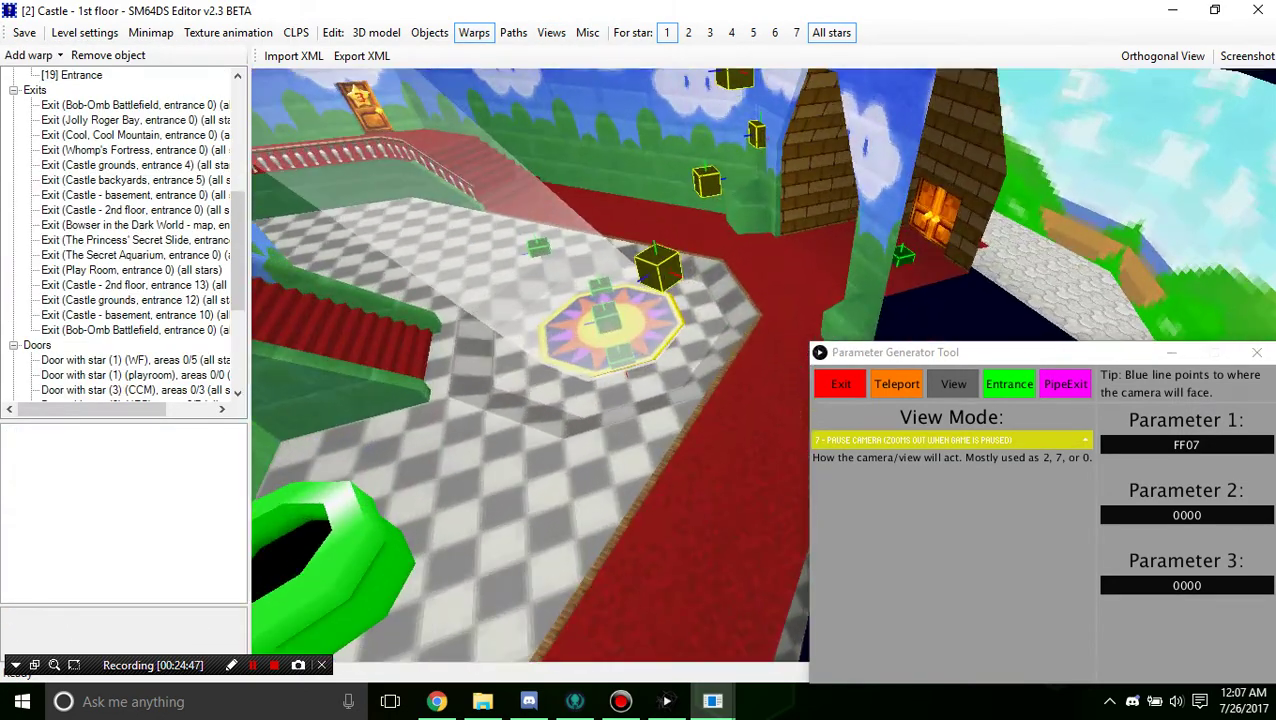
right_click_drag(540, 280, 640, 330)
scroll(600, 300, "down", 4)
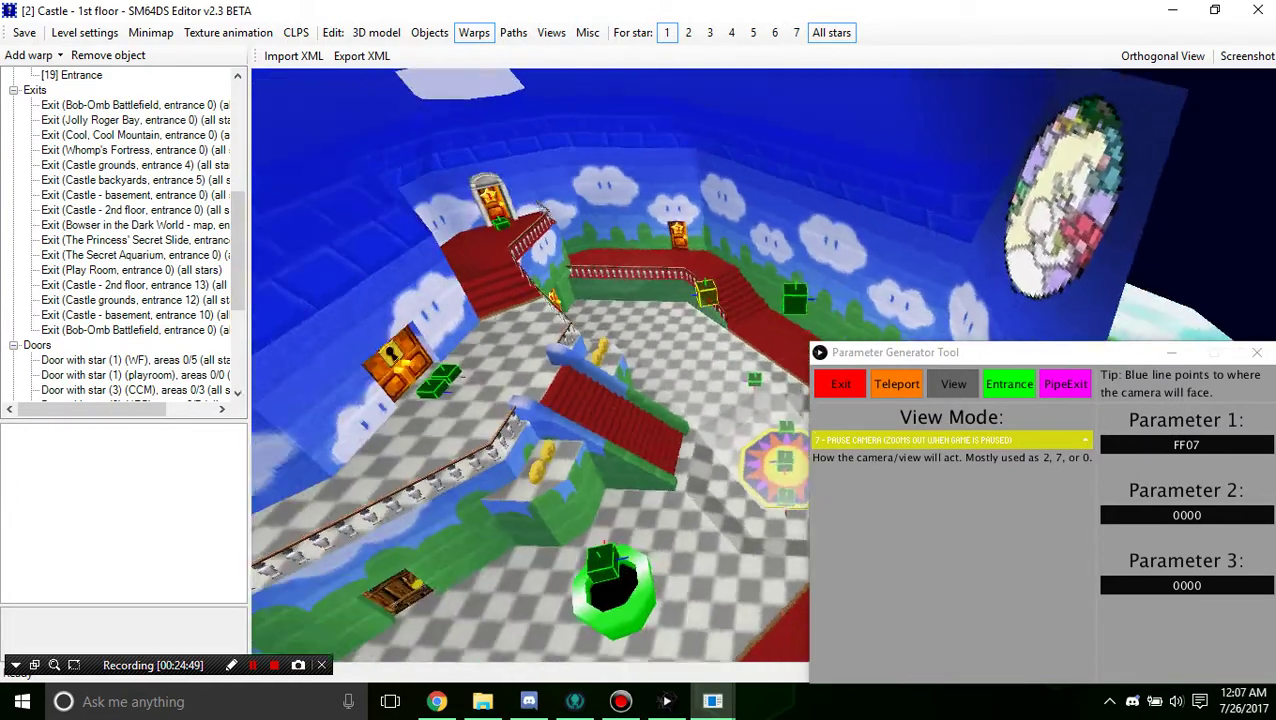
Step: Return to editing views near the castle's front door and show the Exit settings in the Parameter Generator Tool
left_click(551, 33)
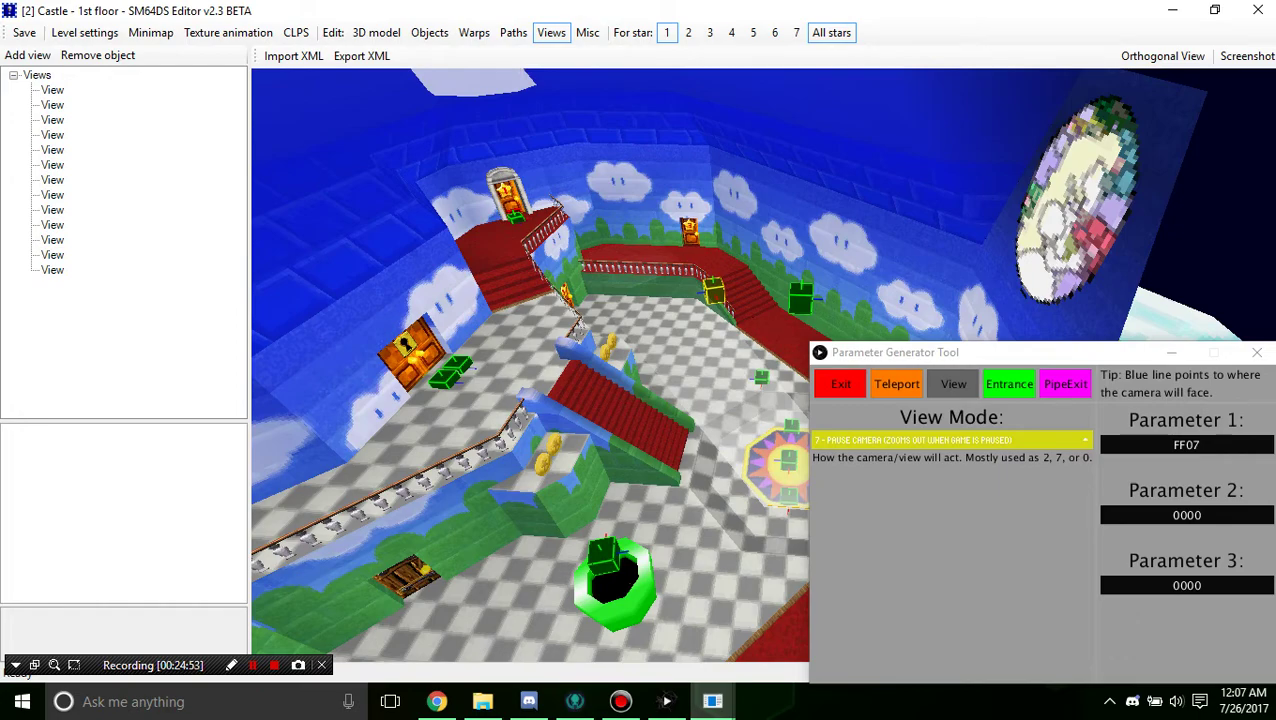
right_click_drag(420, 330, 1140, 275)
scroll(920, 365, "up", 5)
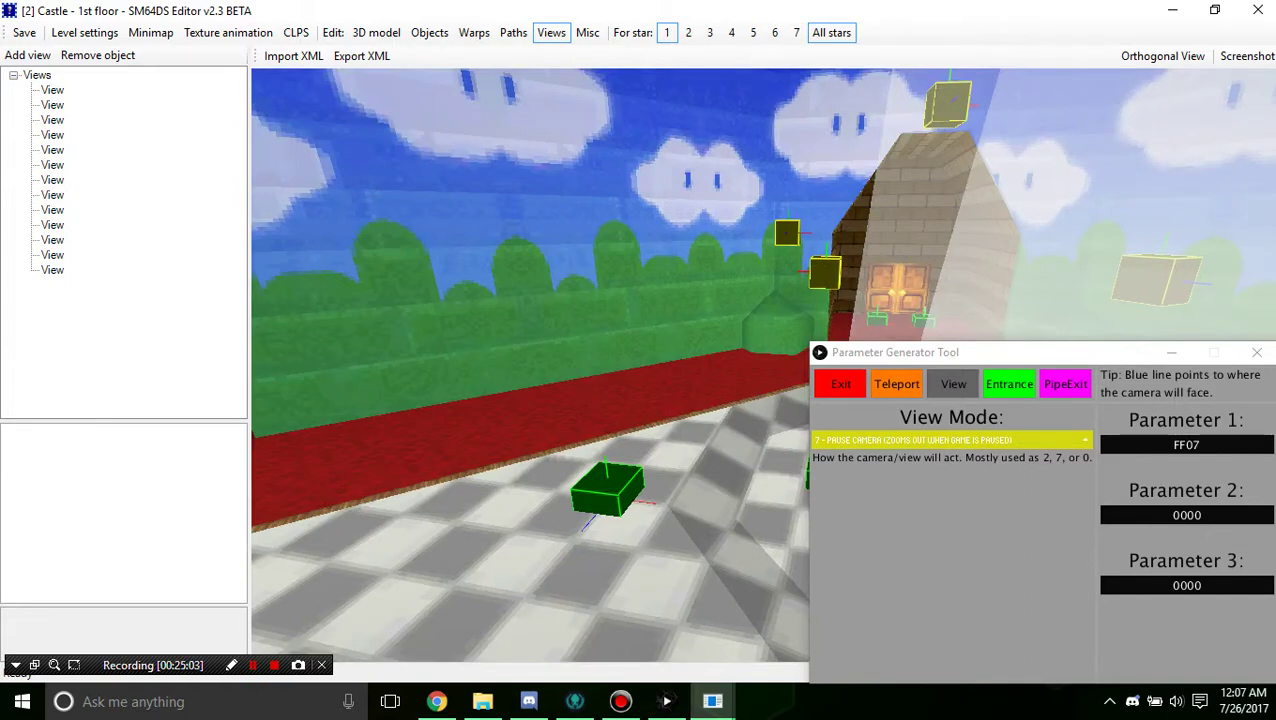
left_click(840, 384)
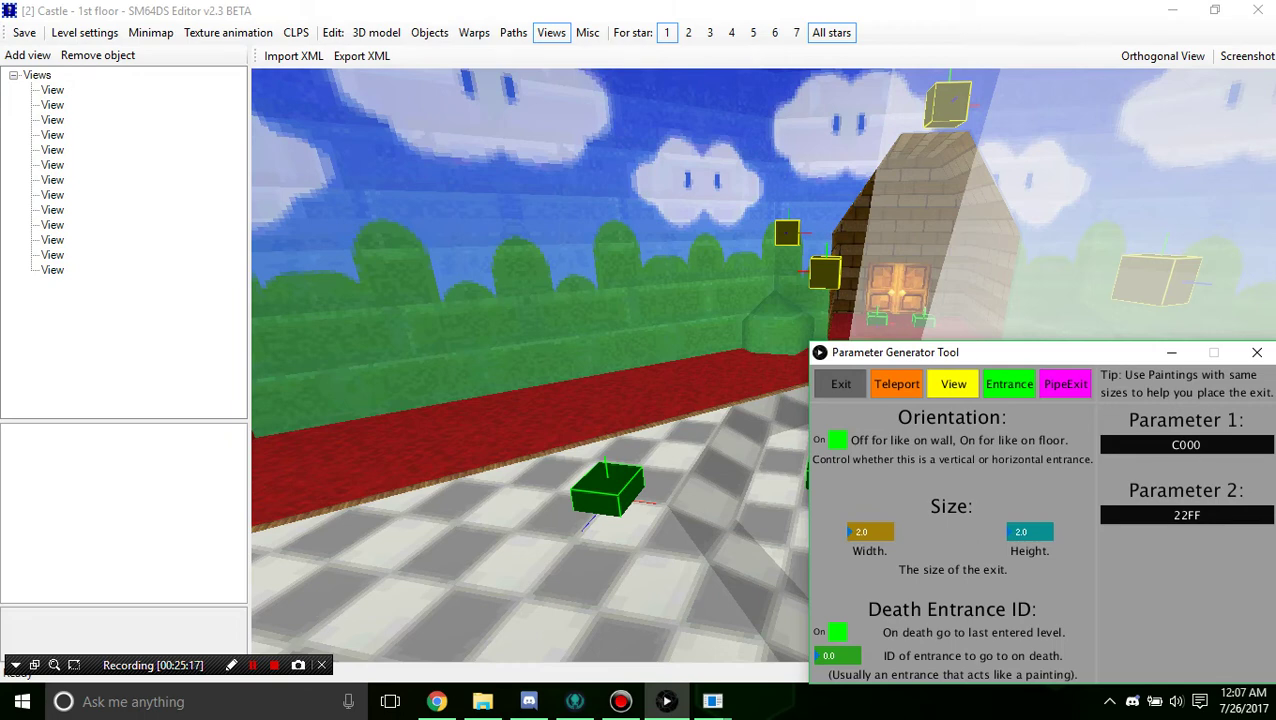
mouse_move(841, 384)
left_mouse_down()
mouse_move(1065, 384)
mouse_move(841, 384)
left_mouse_up()
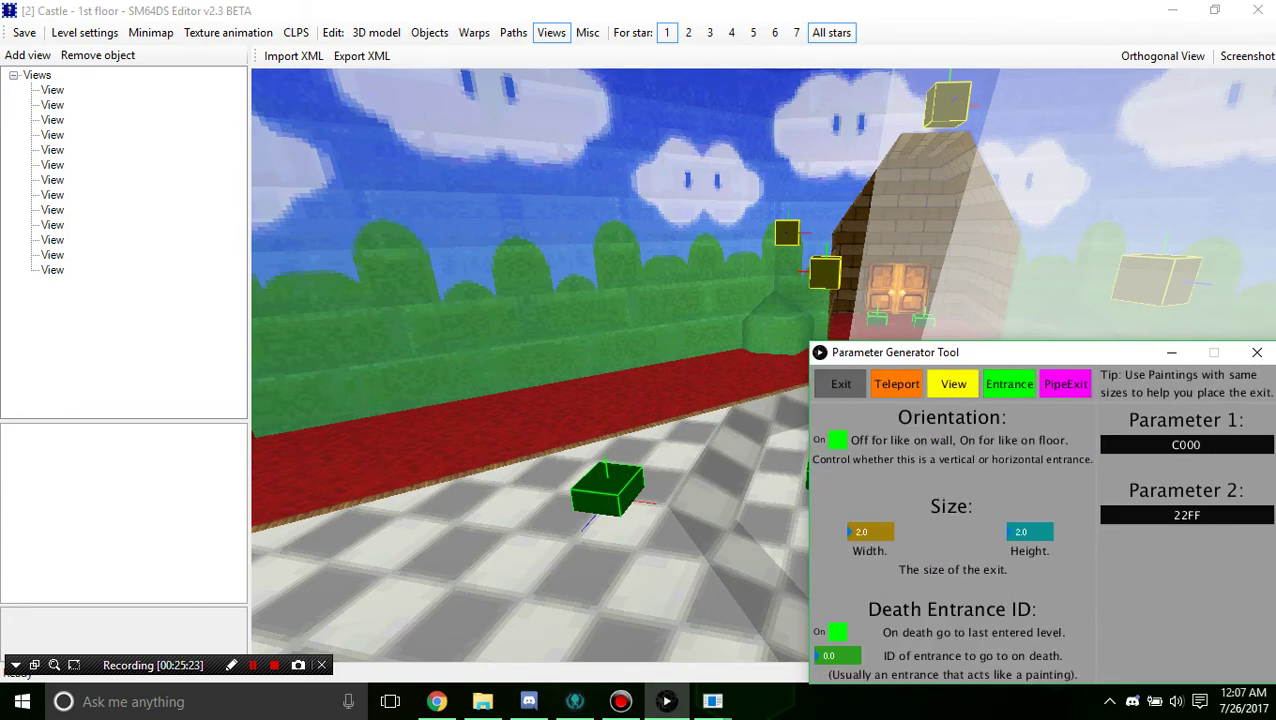